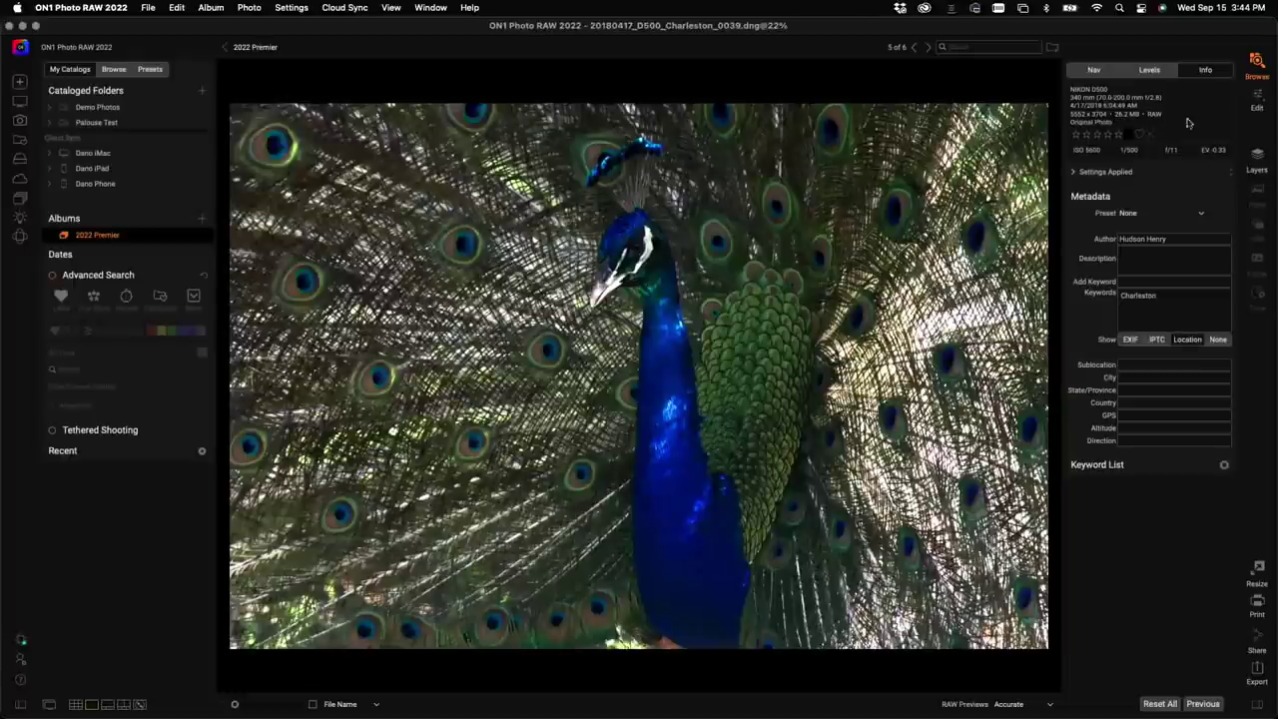
Open the peacock photo for editing and inspect the noise around its eye and a nearby feather at 200% zoom
click(1257, 100)
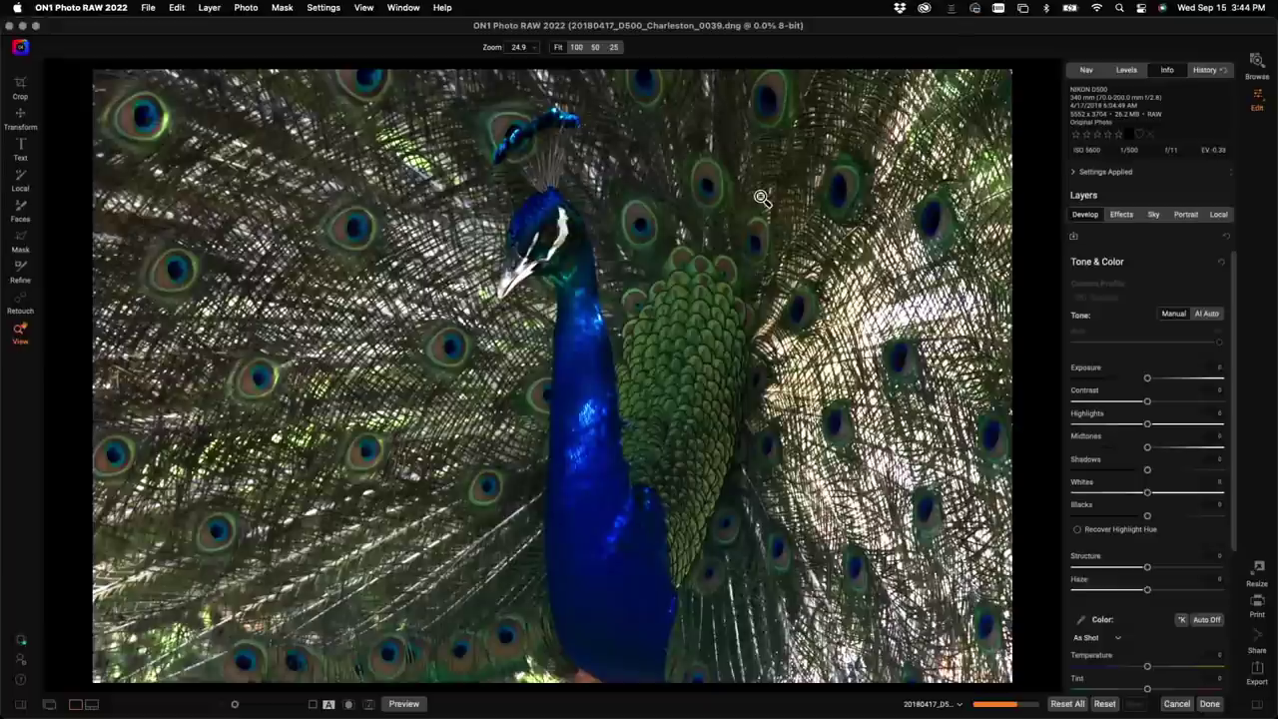
click(565, 258)
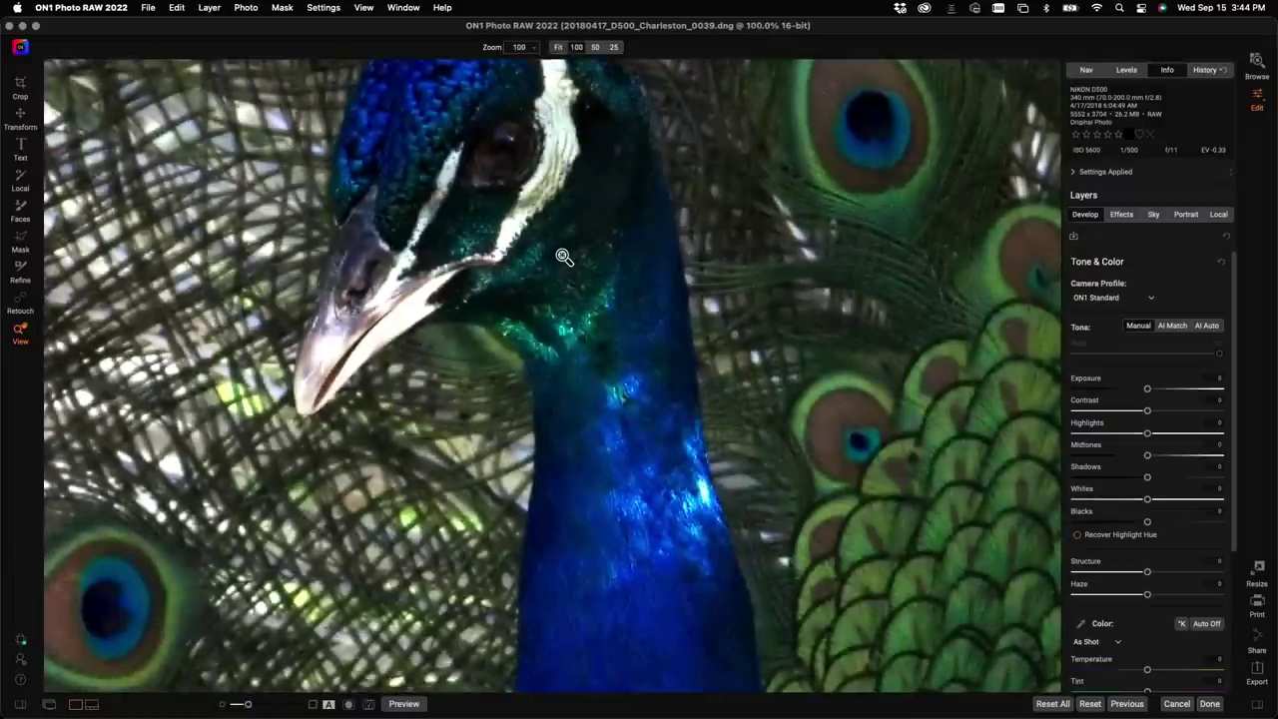
click(559, 238)
click(560, 239)
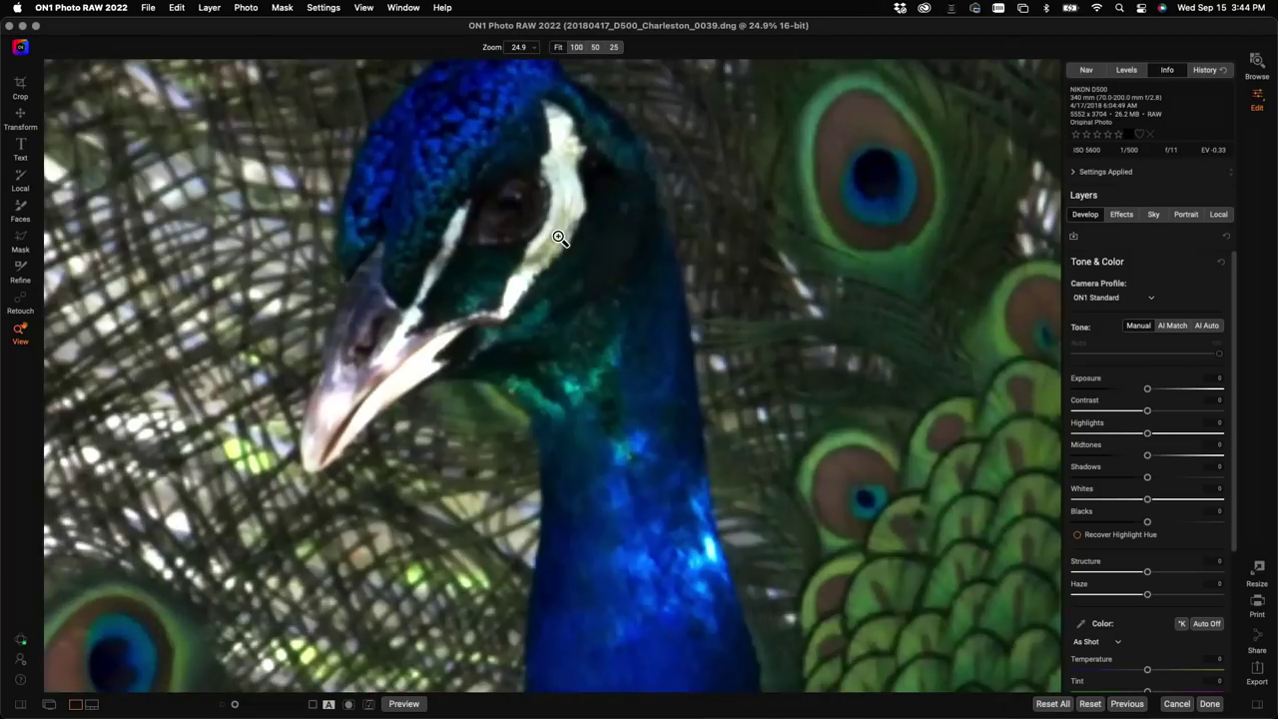
click(560, 239)
drag(541, 222, 656, 409)
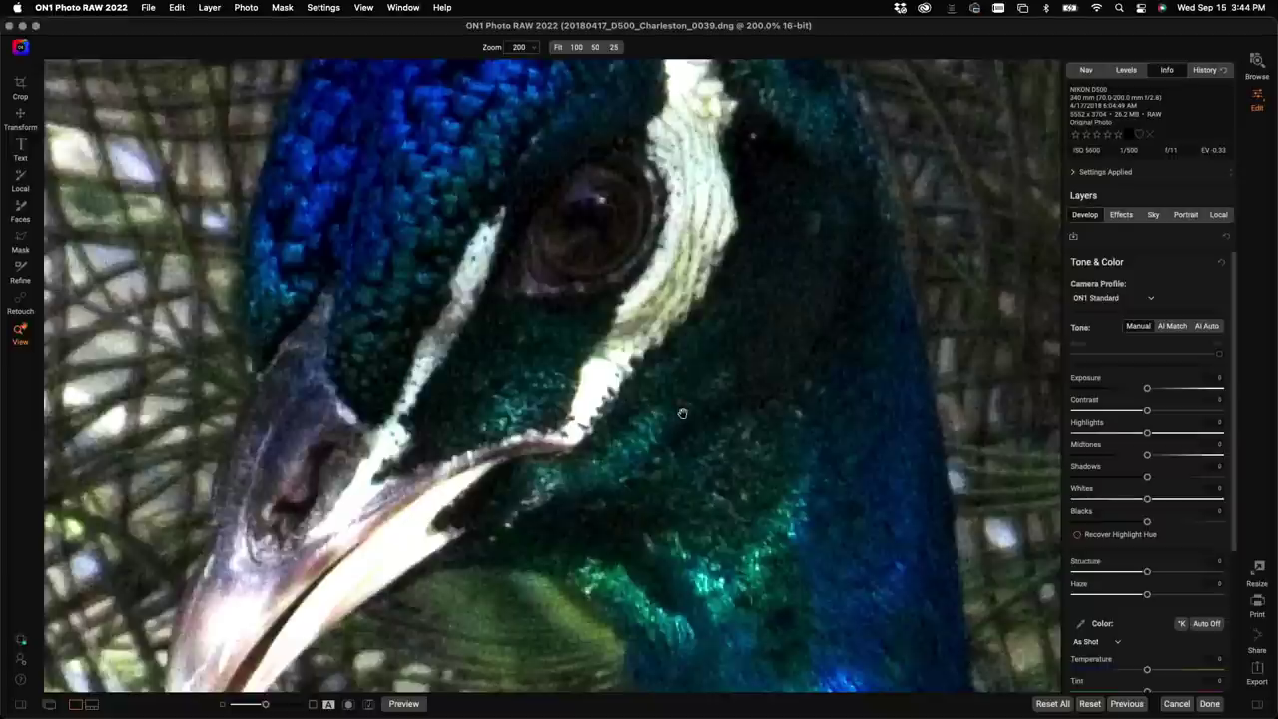
drag(682, 413, 62, 629)
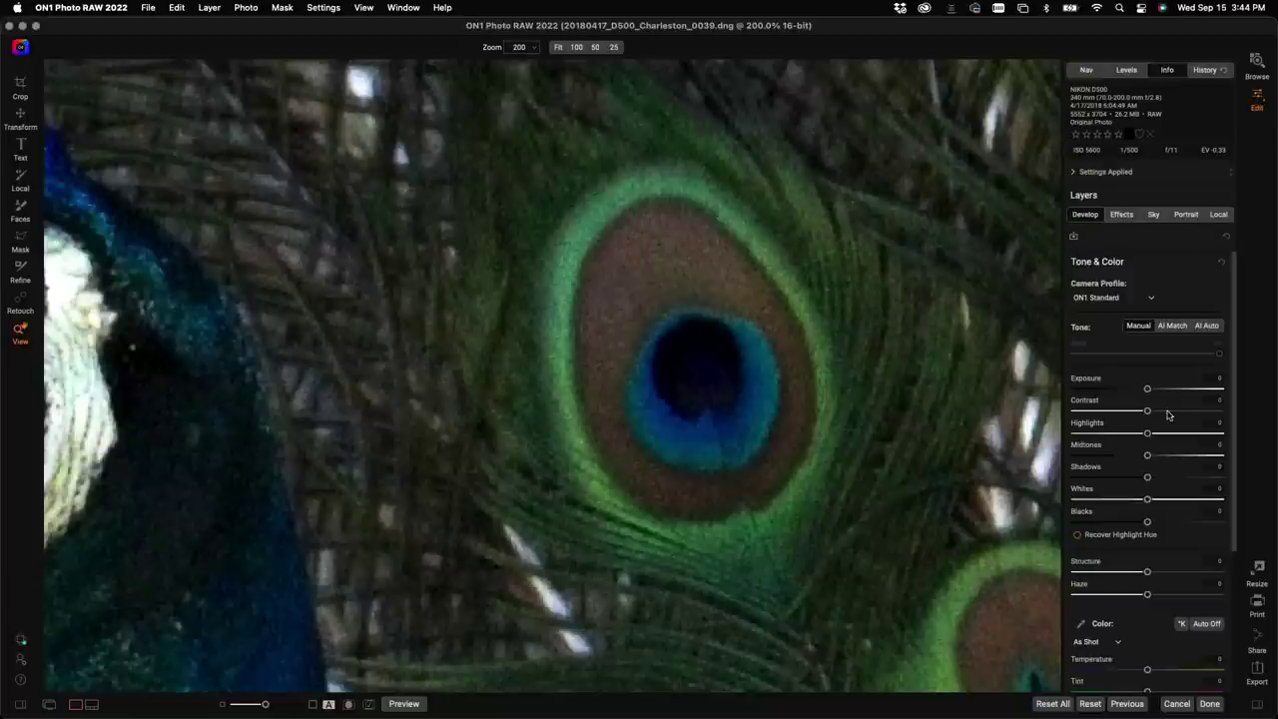
Switch the photo's Noise & Sharpening settings to the NoNoise AI method
scroll(1168, 414, down, 5)
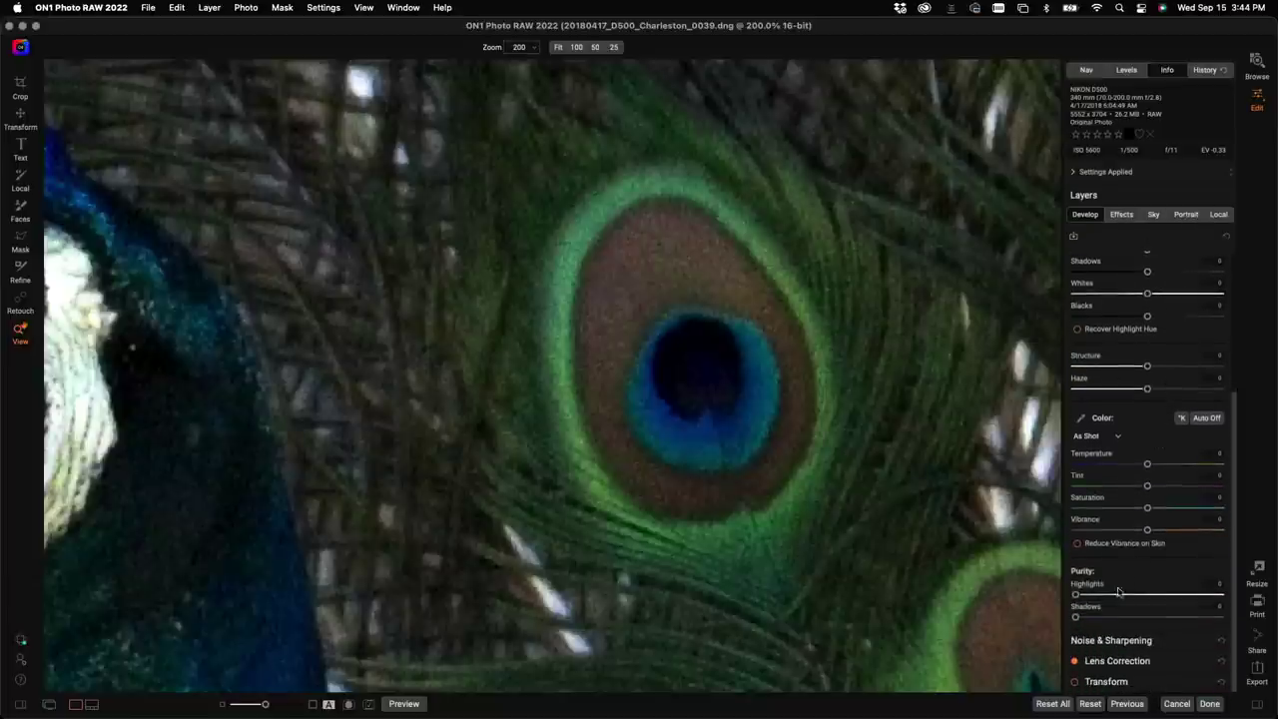
click(1108, 644)
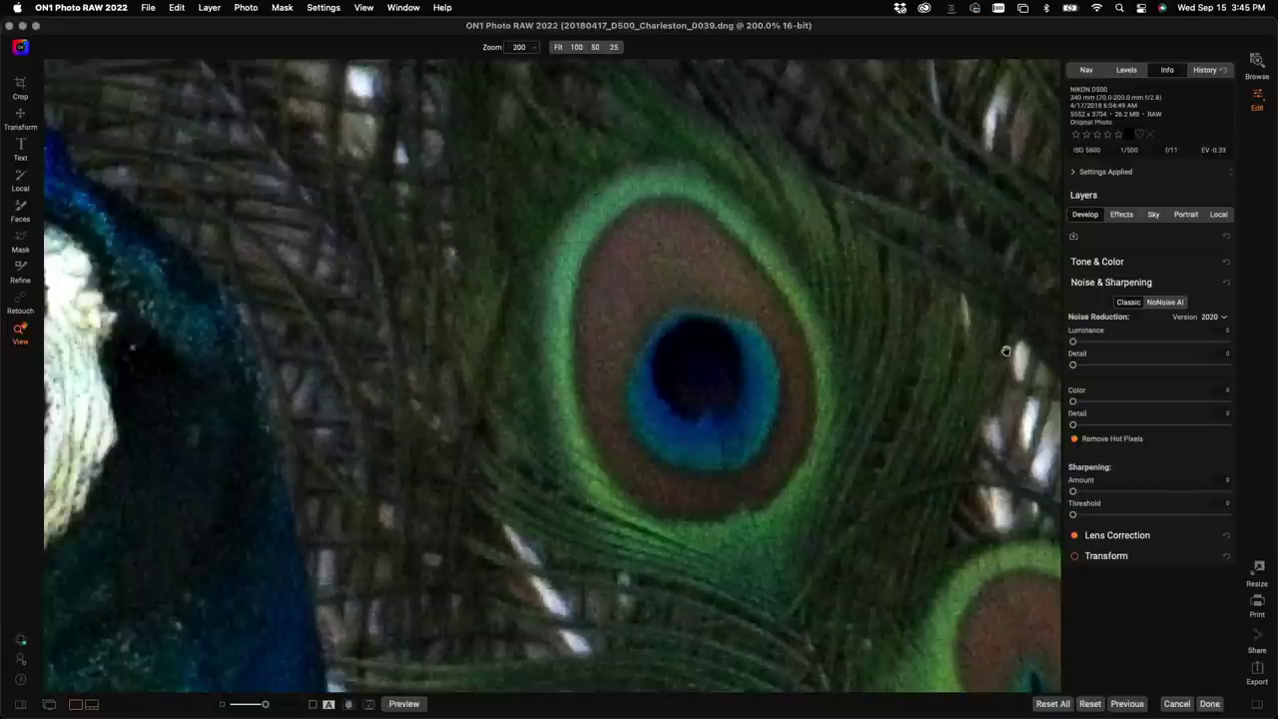
click(1165, 303)
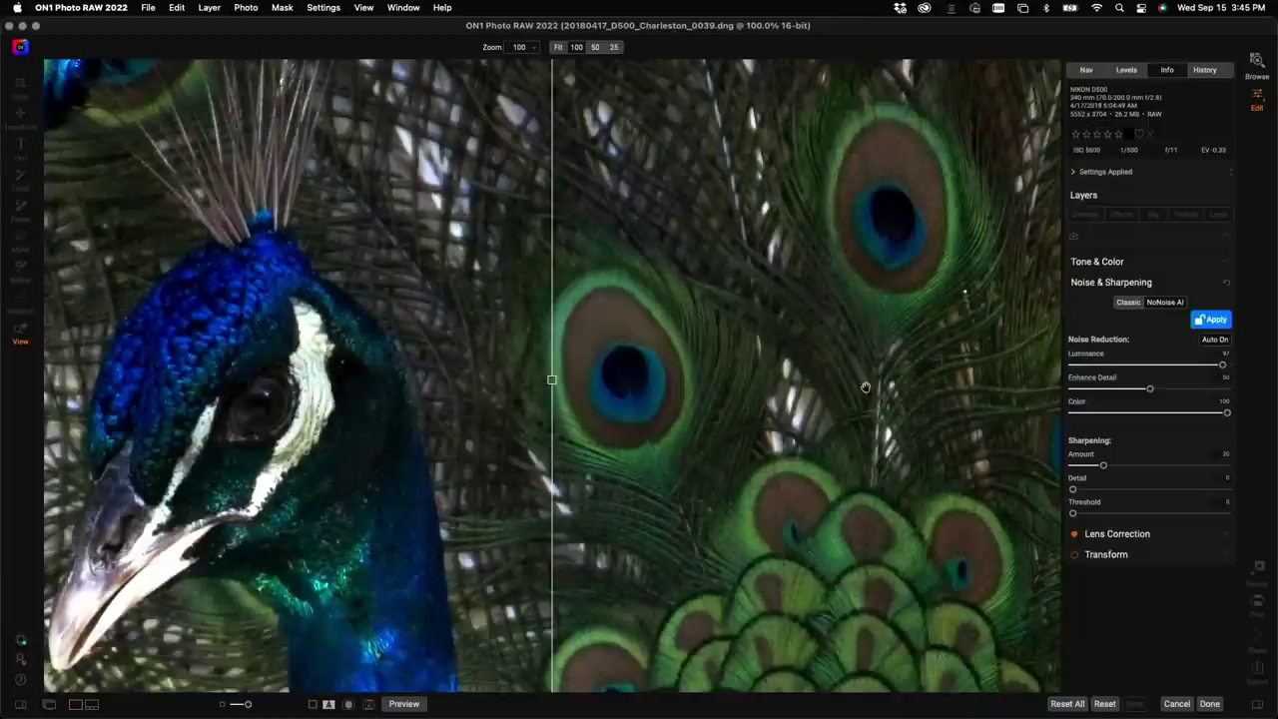
Compare the noise reduction before and after on the feather at 200% zoom, leave the split view, and inspect the peacock's head
key(super+equal)
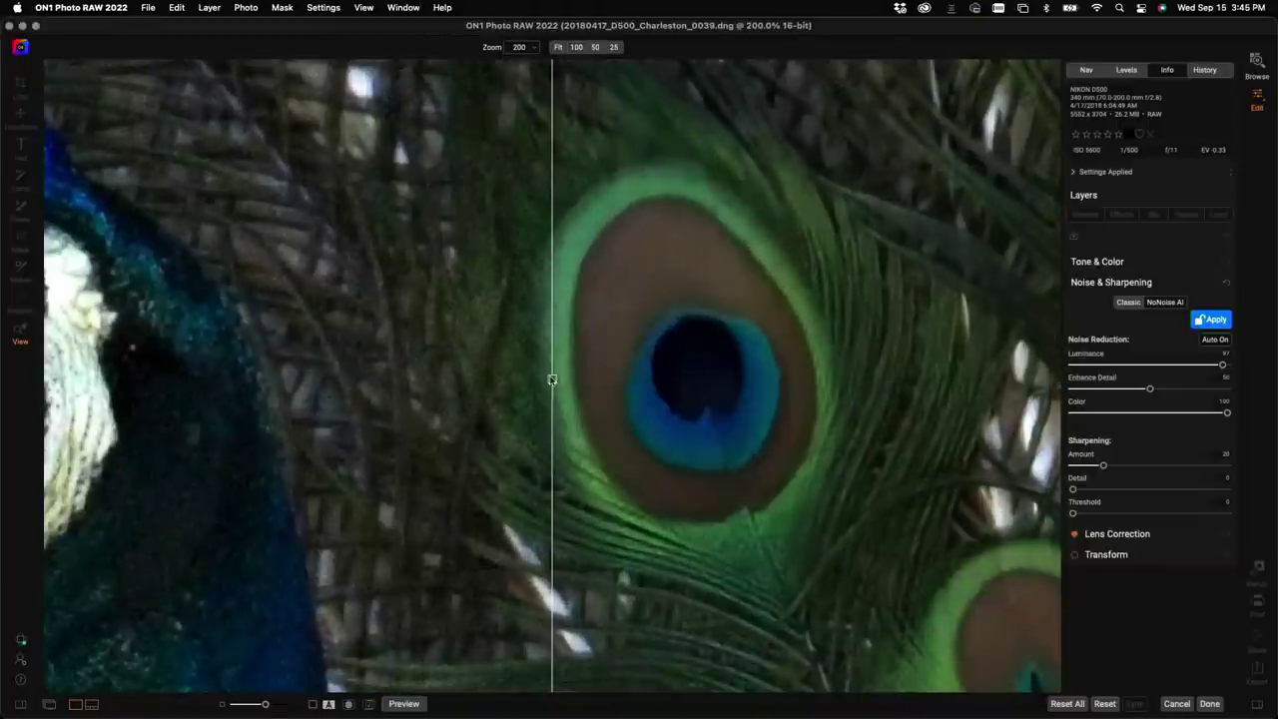
drag(552, 380, 622, 409)
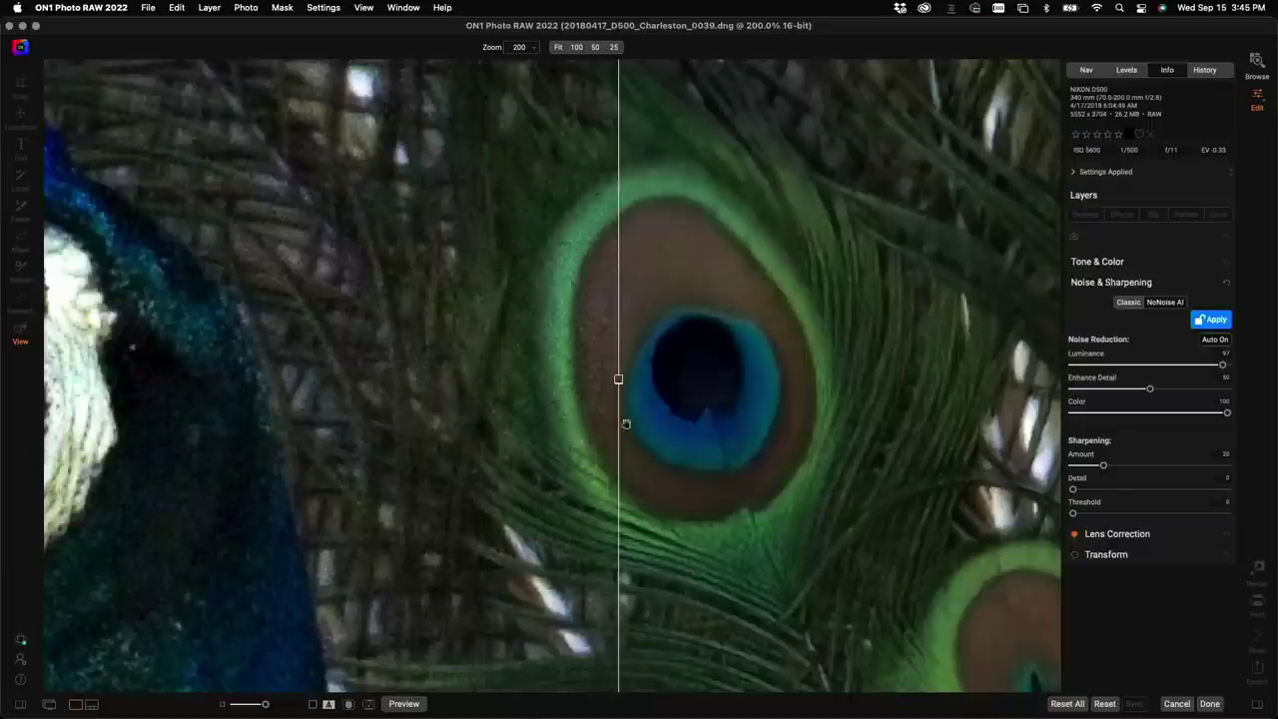
click(328, 705)
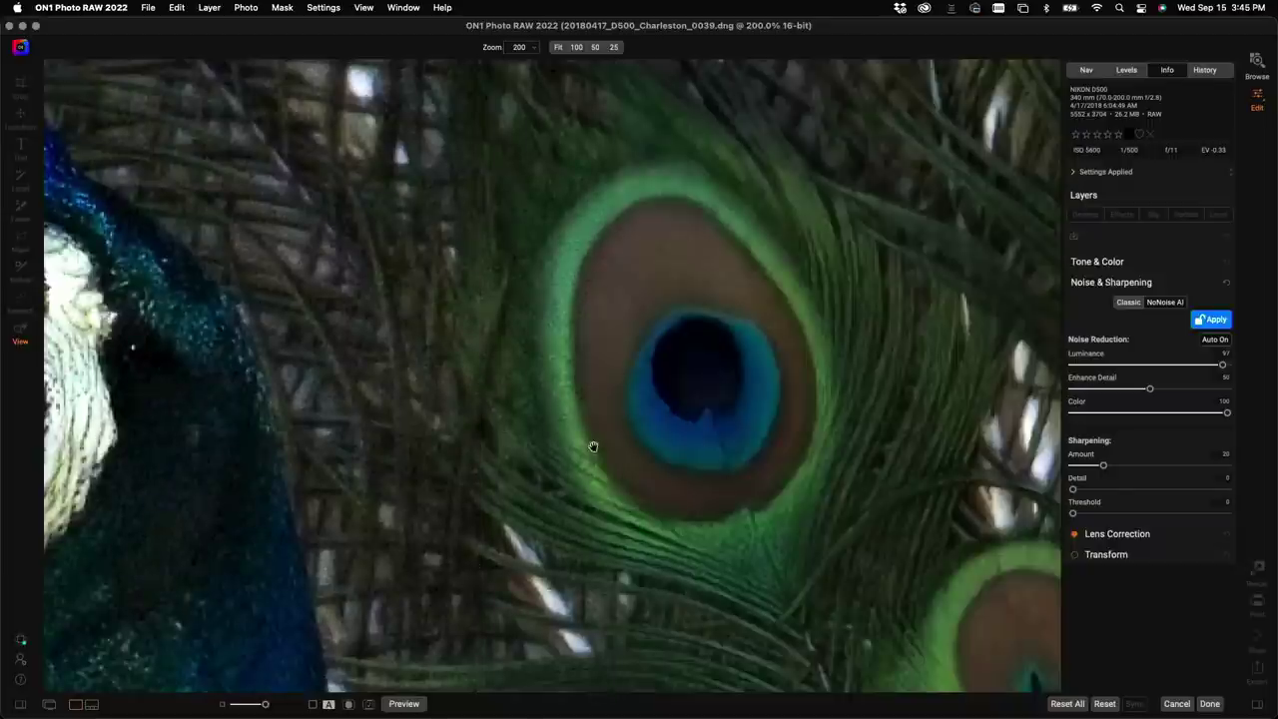
drag(354, 332, 1010, 171)
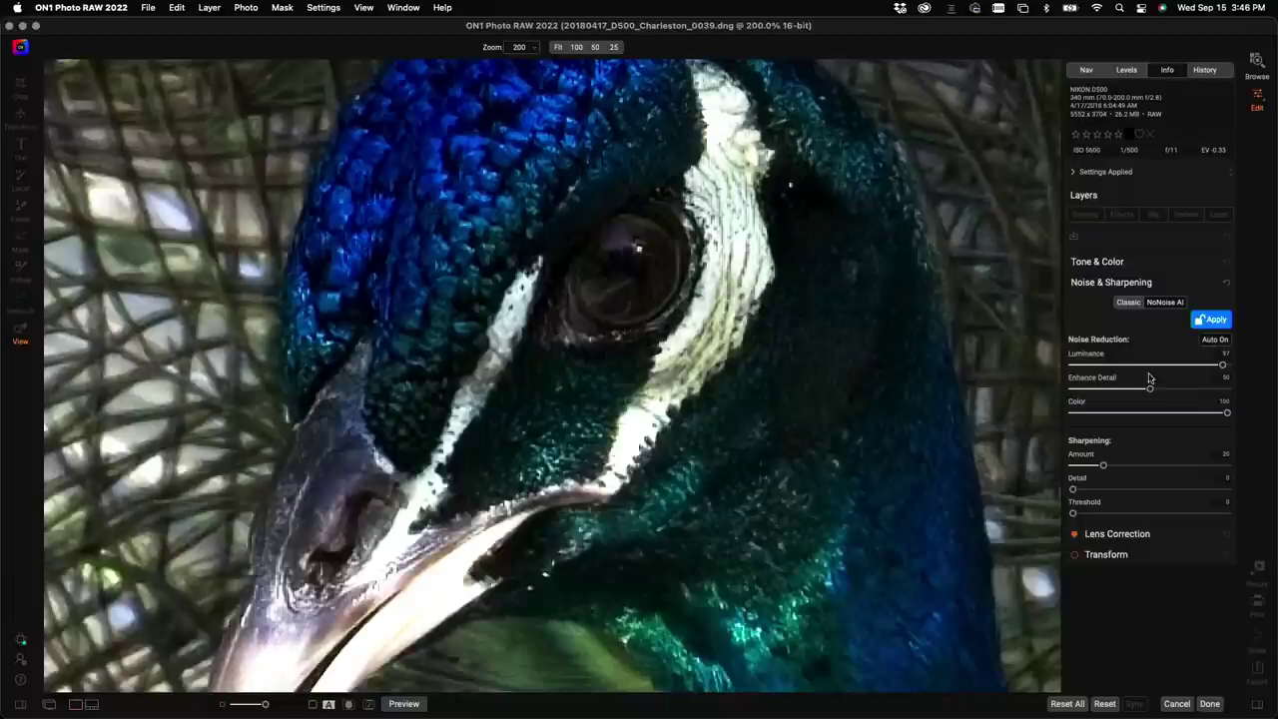
Set NoNoise AI Enhance Detail, sharpening Amount, Color and Luminance all to 0
drag(1150, 390, 1048, 384)
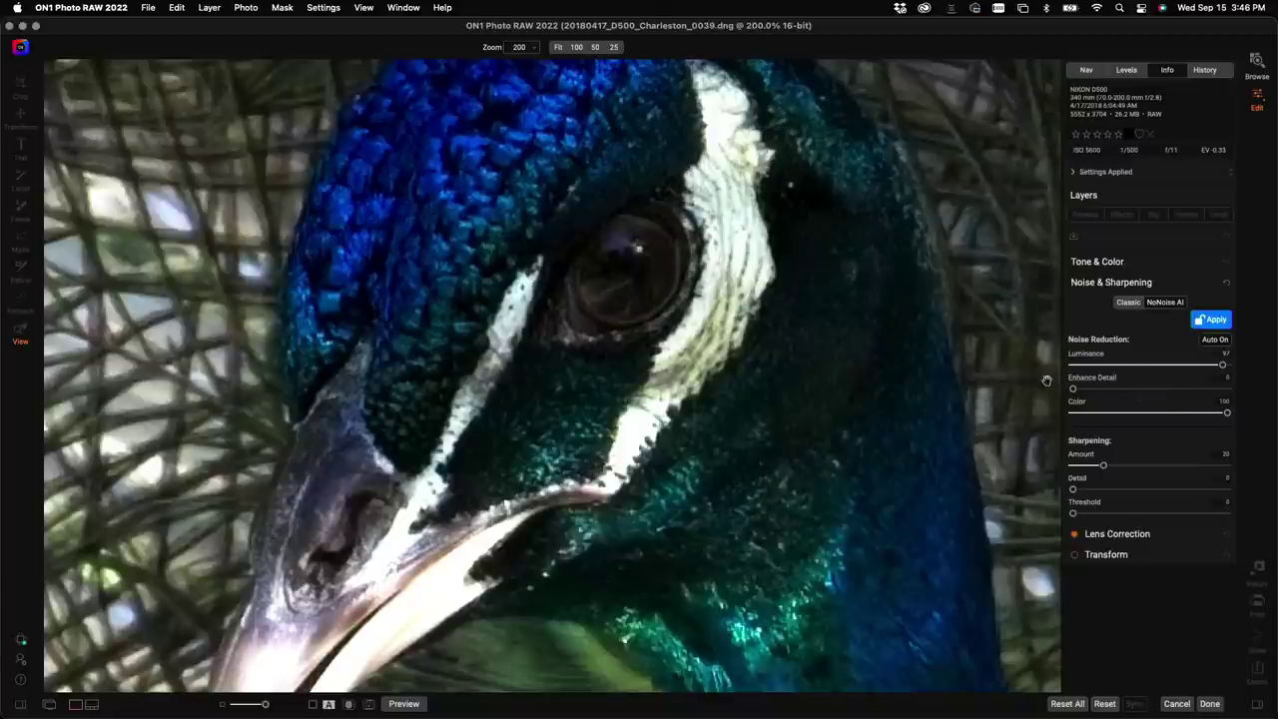
drag(1104, 469, 1052, 463)
drag(1228, 412, 1047, 414)
drag(1222, 364, 1062, 360)
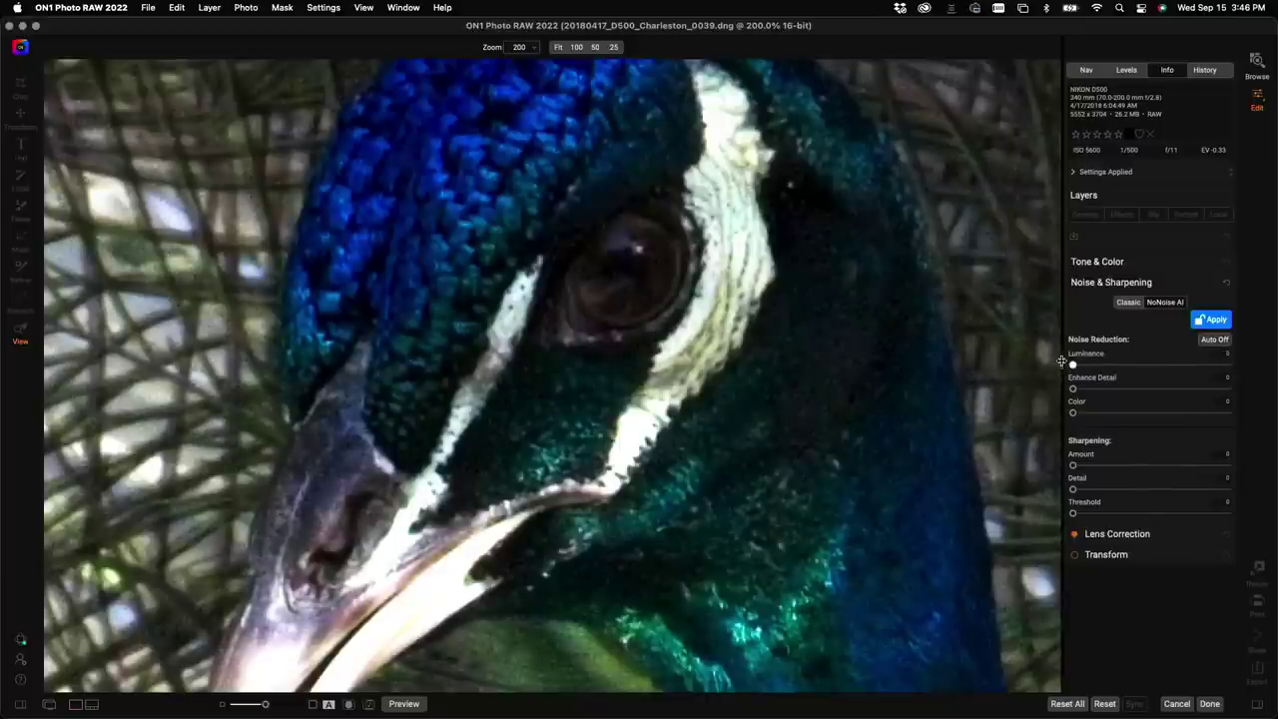
Set the NoNoise AI Luminance reduction to 94 and the Color reduction to 100
drag(1074, 366, 1218, 392)
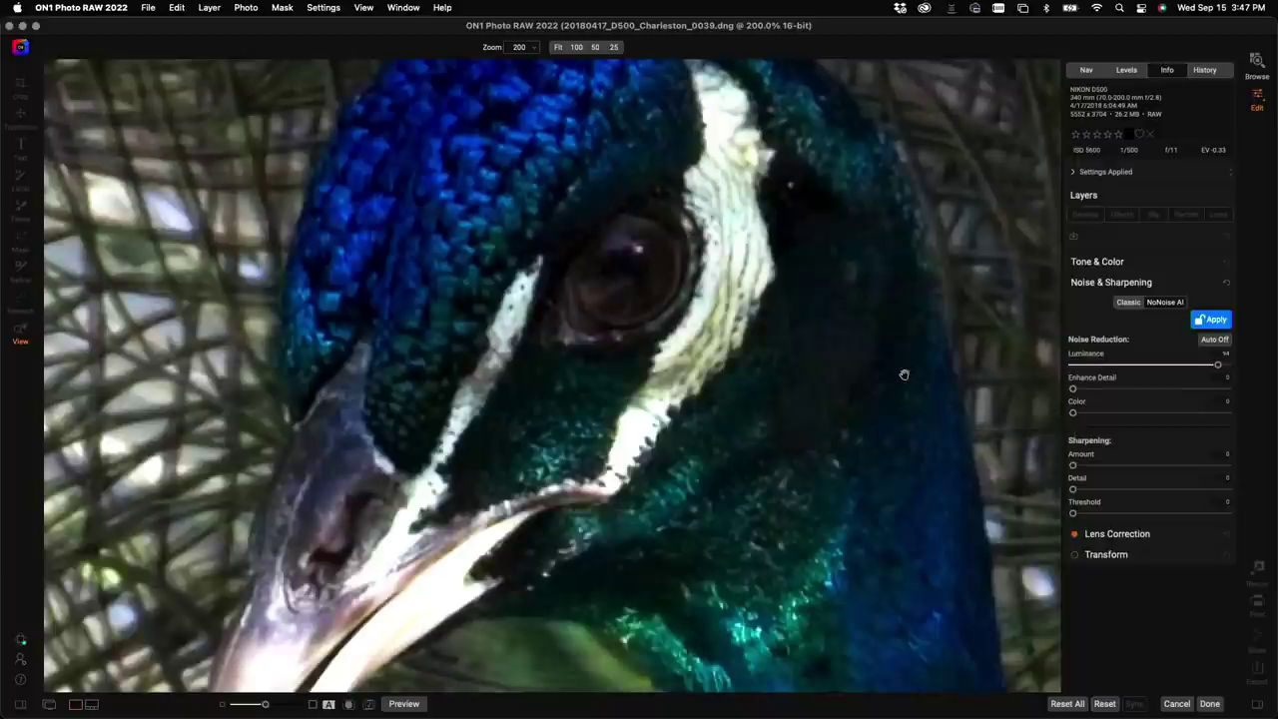
drag(936, 353, 498, 403)
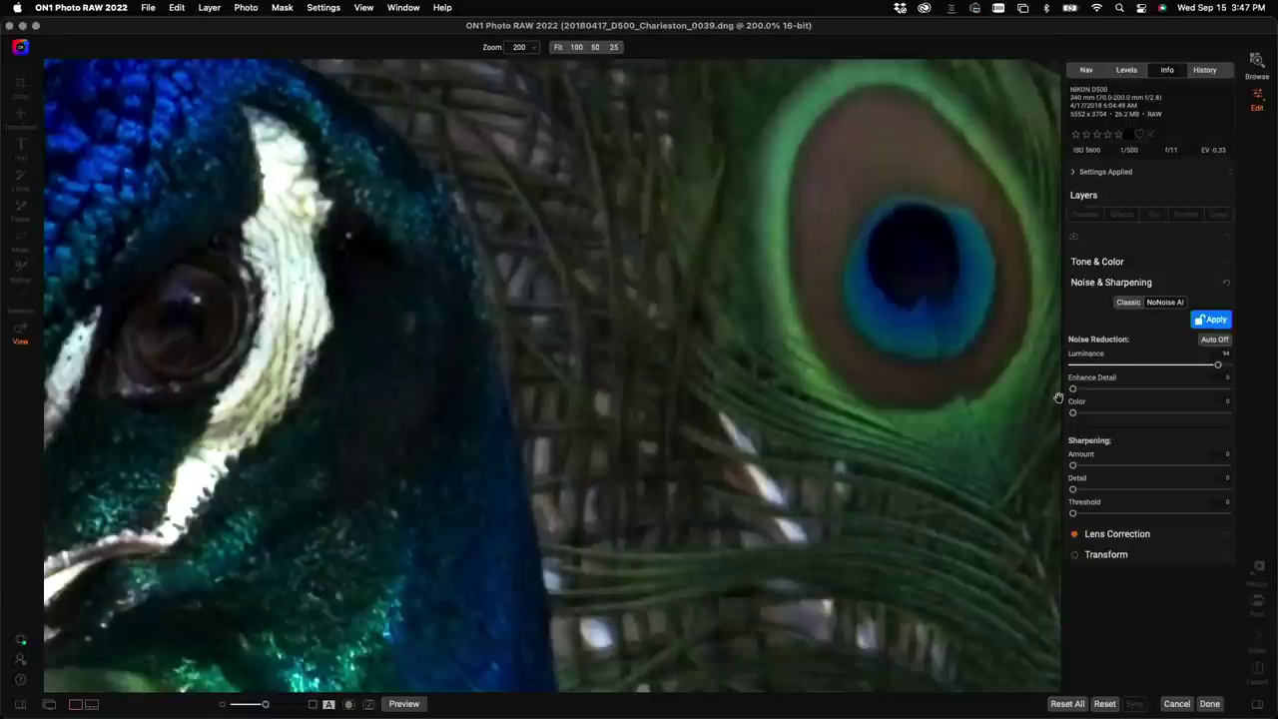
drag(1074, 414, 1277, 444)
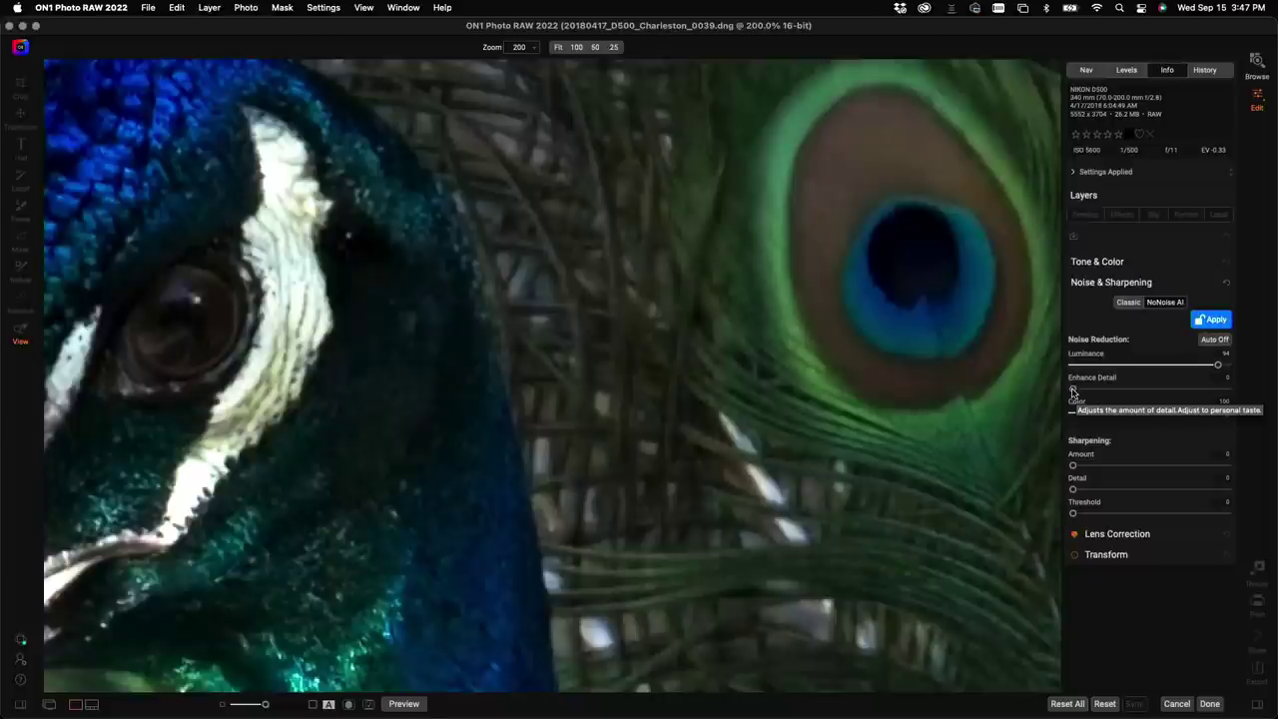
Set Enhance Detail to 55 and the sharpening Amount to 15, judging the effect on the peacock's head
drag(516, 356, 831, 313)
drag(1073, 390, 1157, 394)
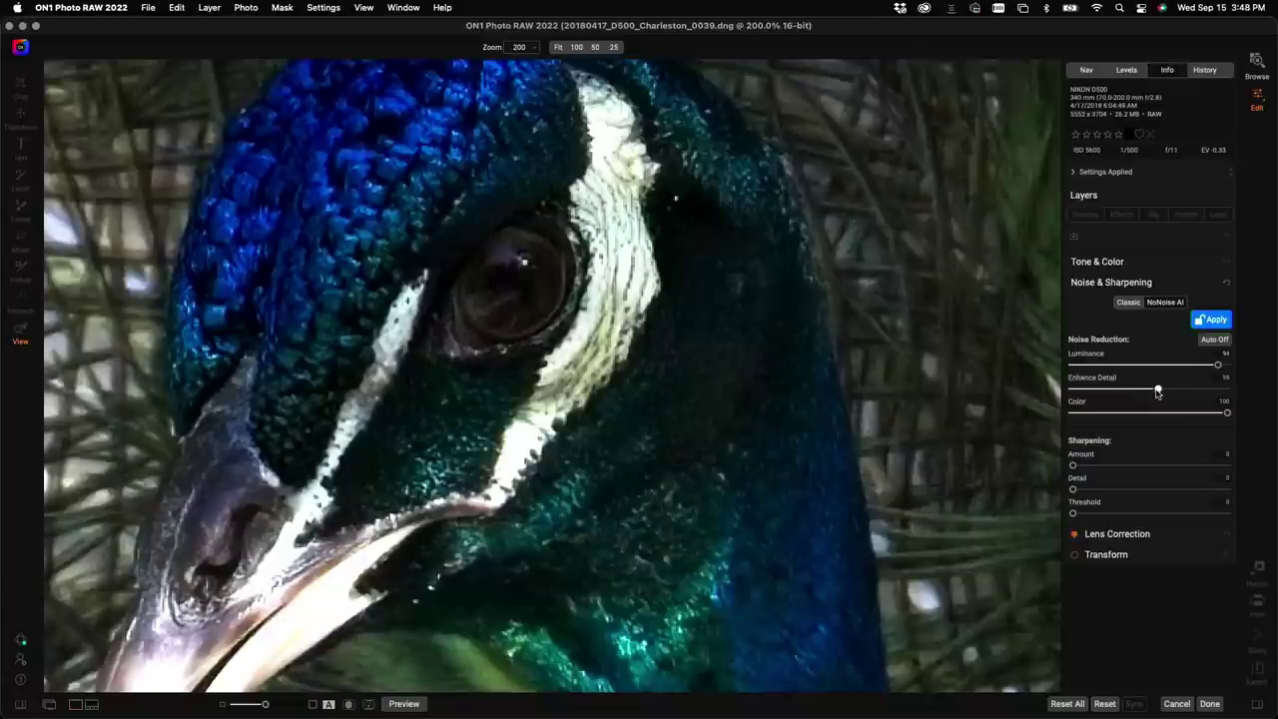
drag(1074, 465, 1096, 472)
Compare the denoised peacock head with the original at 200% and at 100% zoom
click(418, 704)
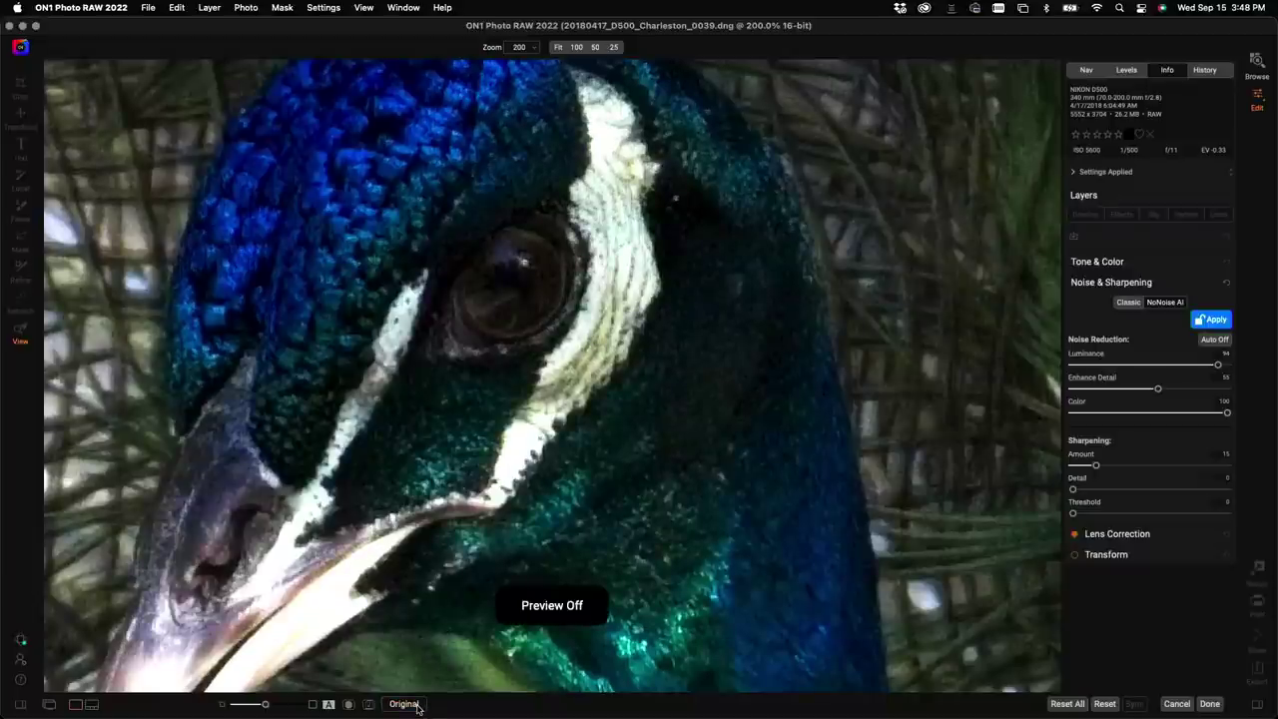
click(419, 706)
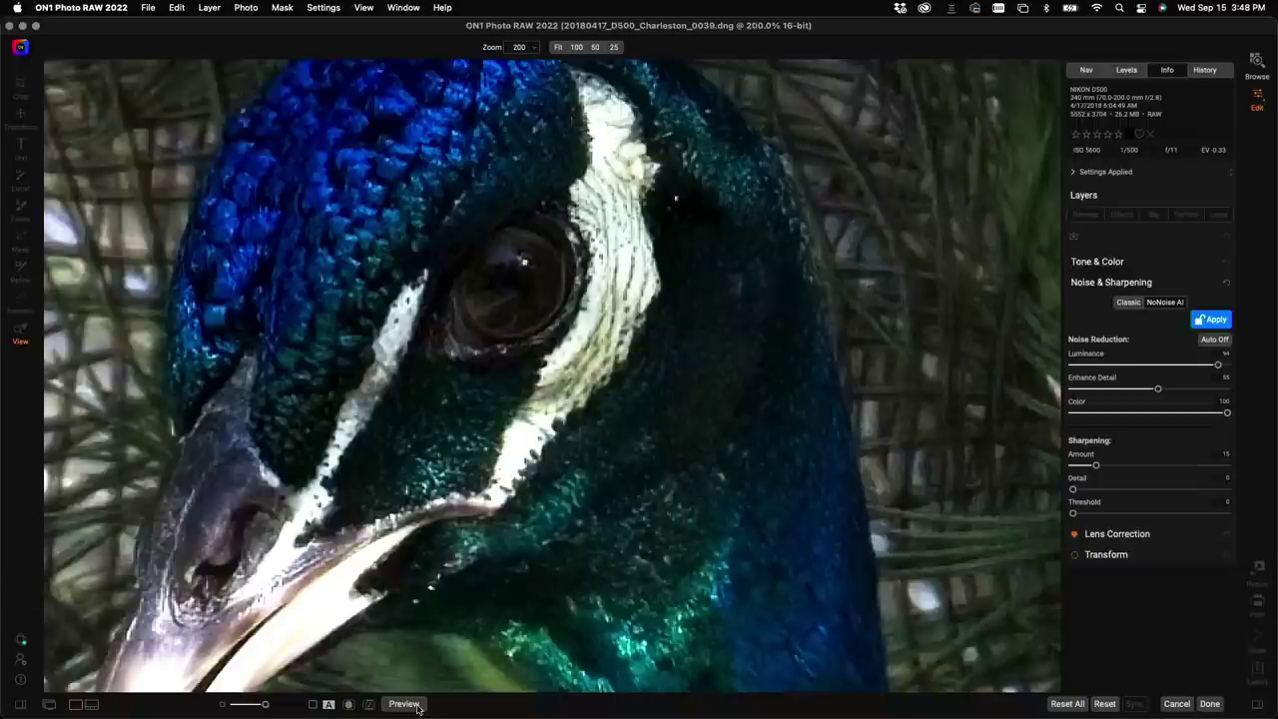
click(538, 490)
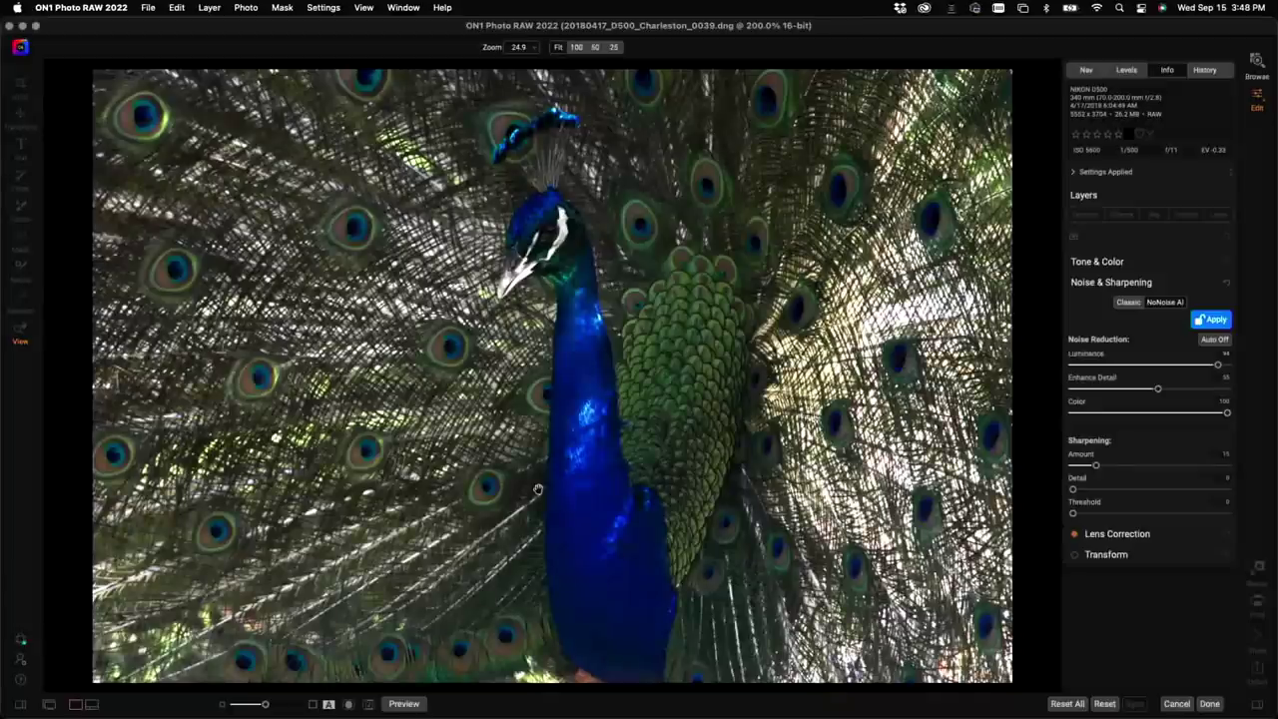
key(super+equal)
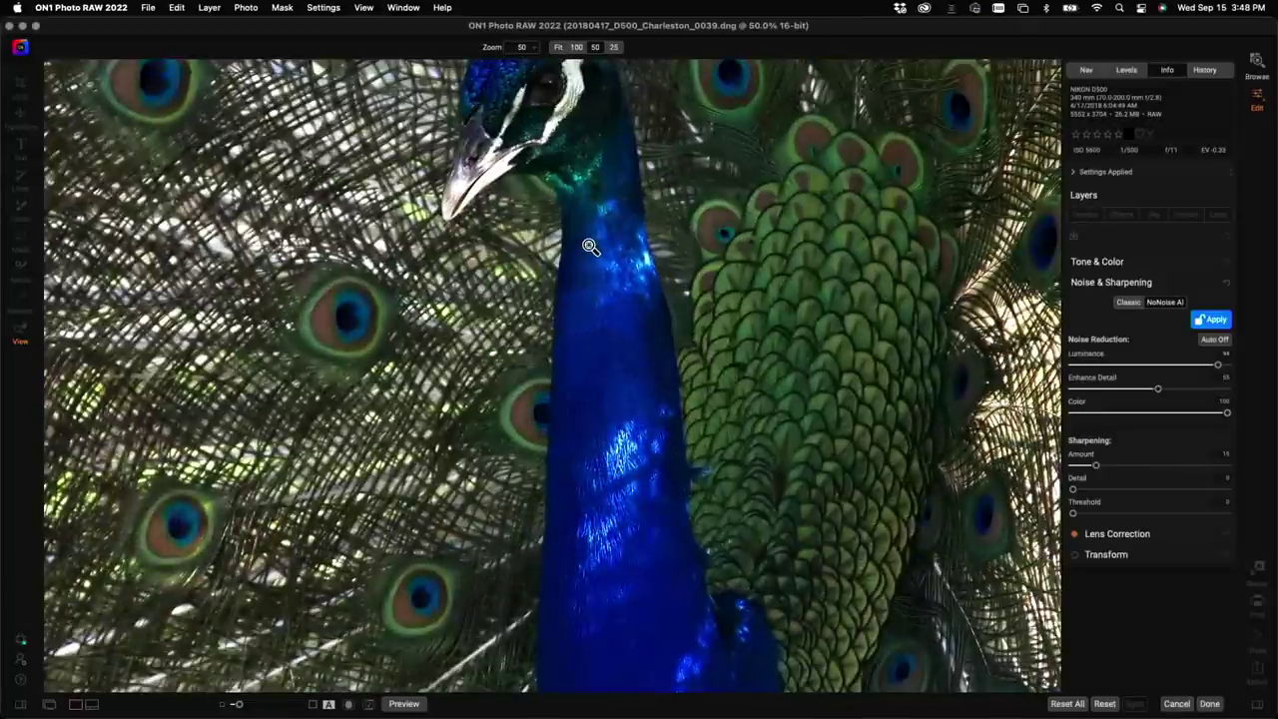
click(590, 247)
click(590, 246)
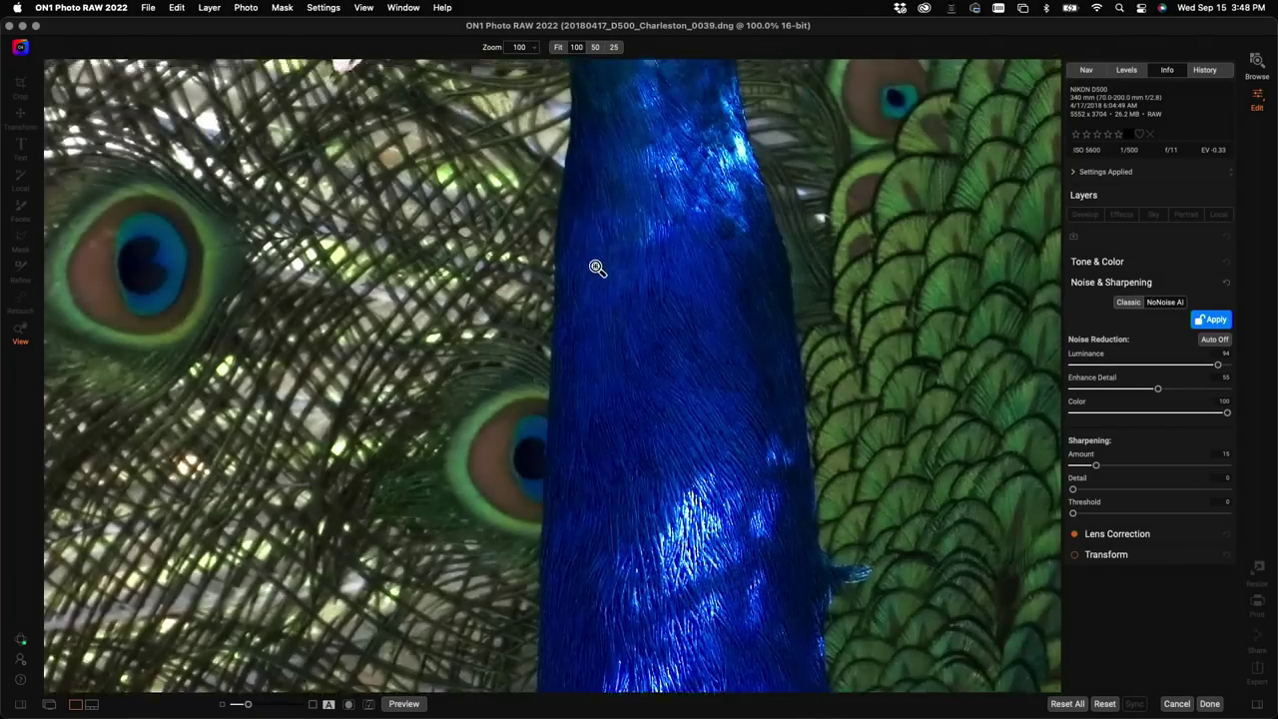
drag(597, 269, 490, 702)
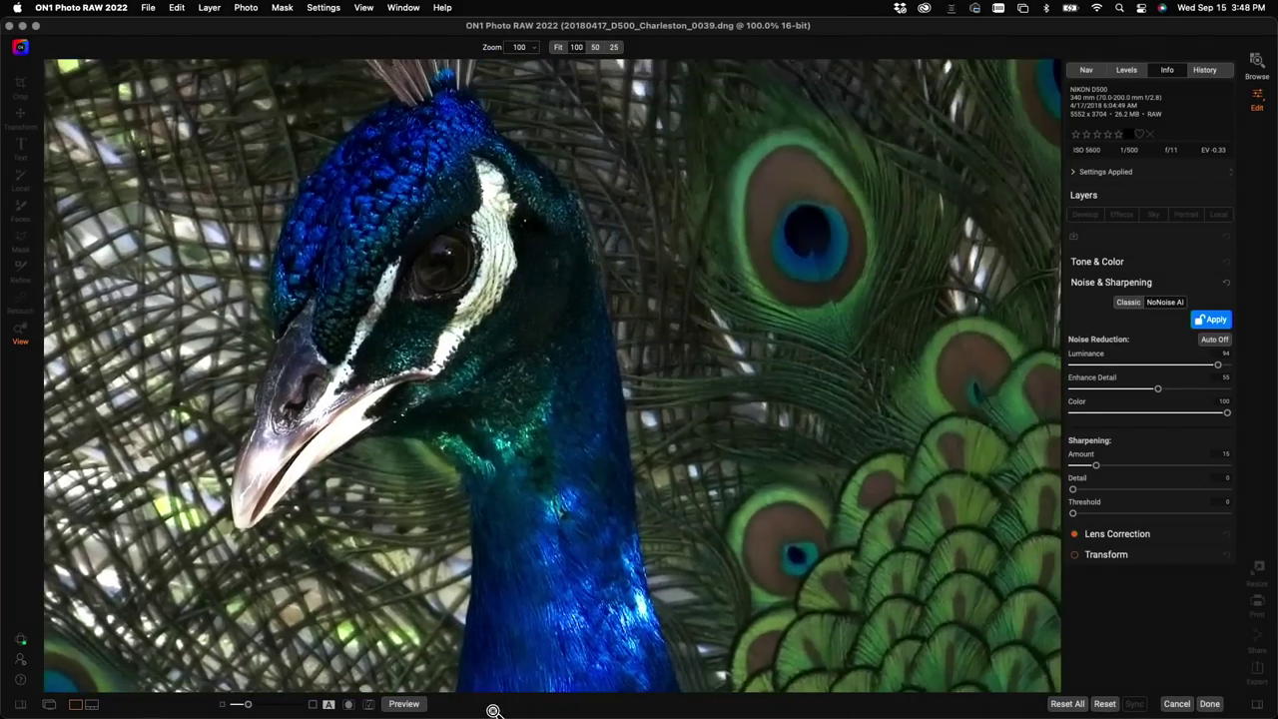
click(410, 704)
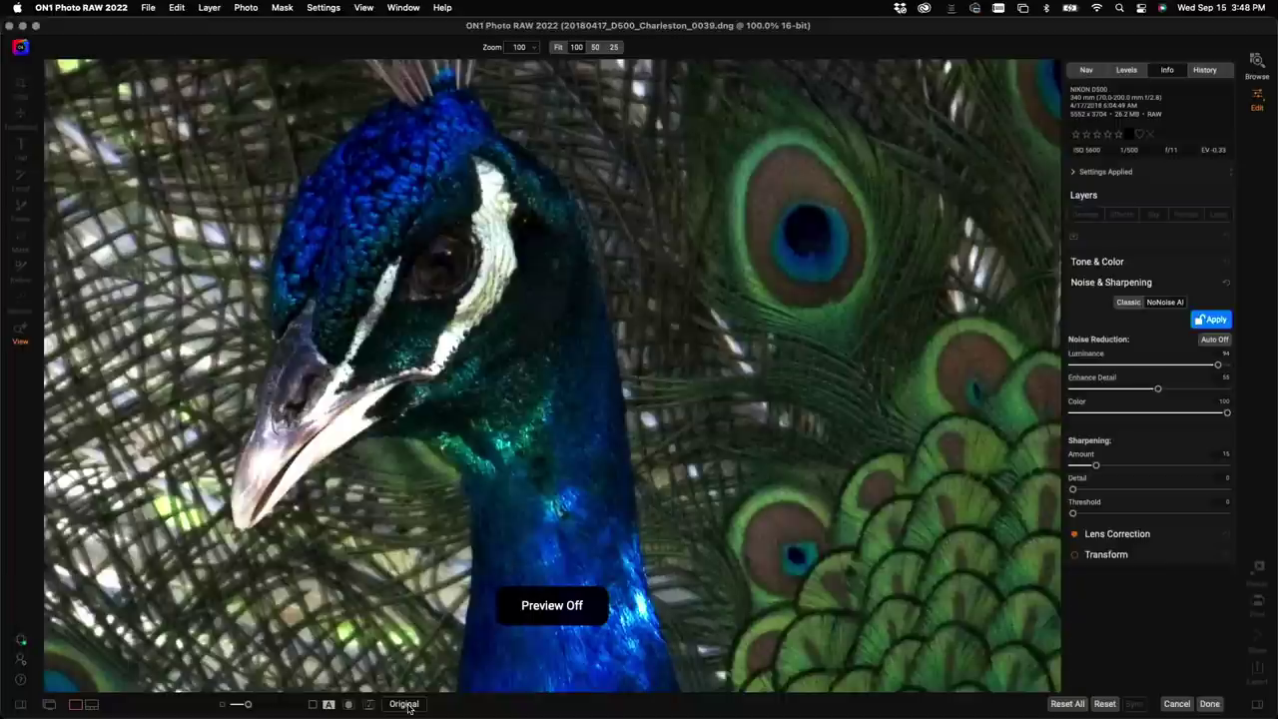
click(406, 704)
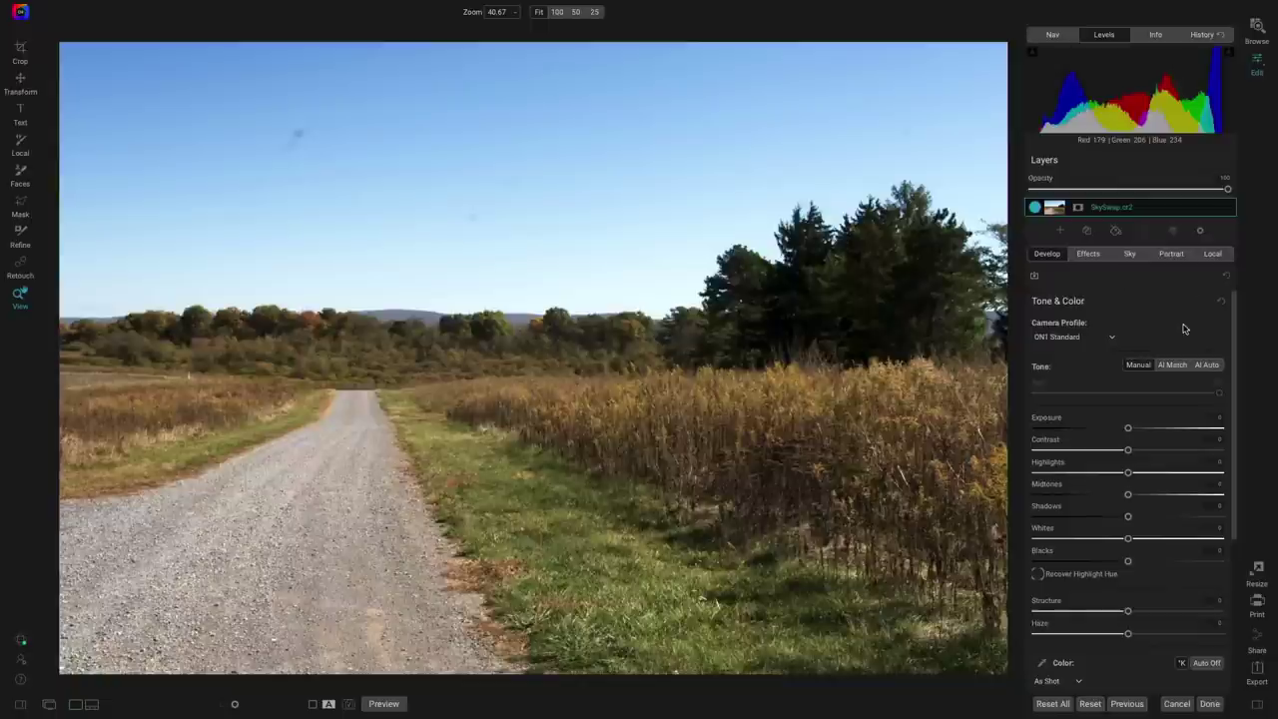
Apply AI Auto tone to the country road photo and bring up its Sky Swap AI settings
click(1207, 365)
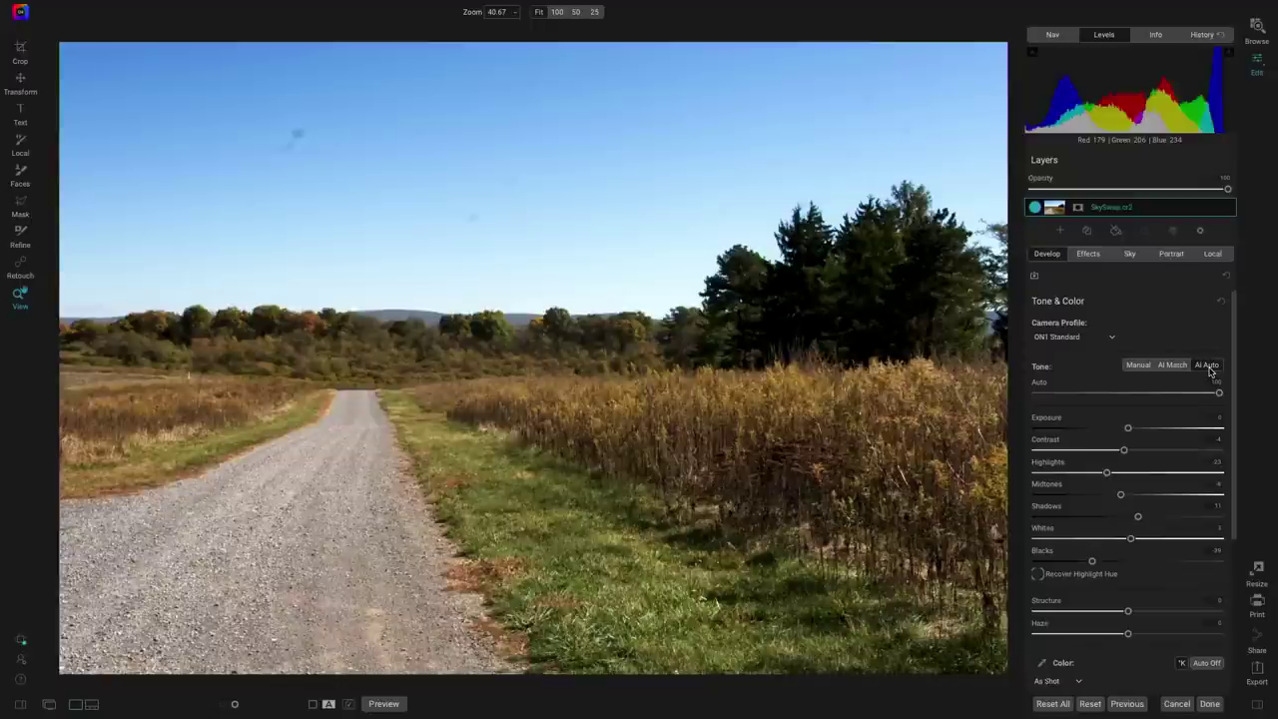
click(1130, 257)
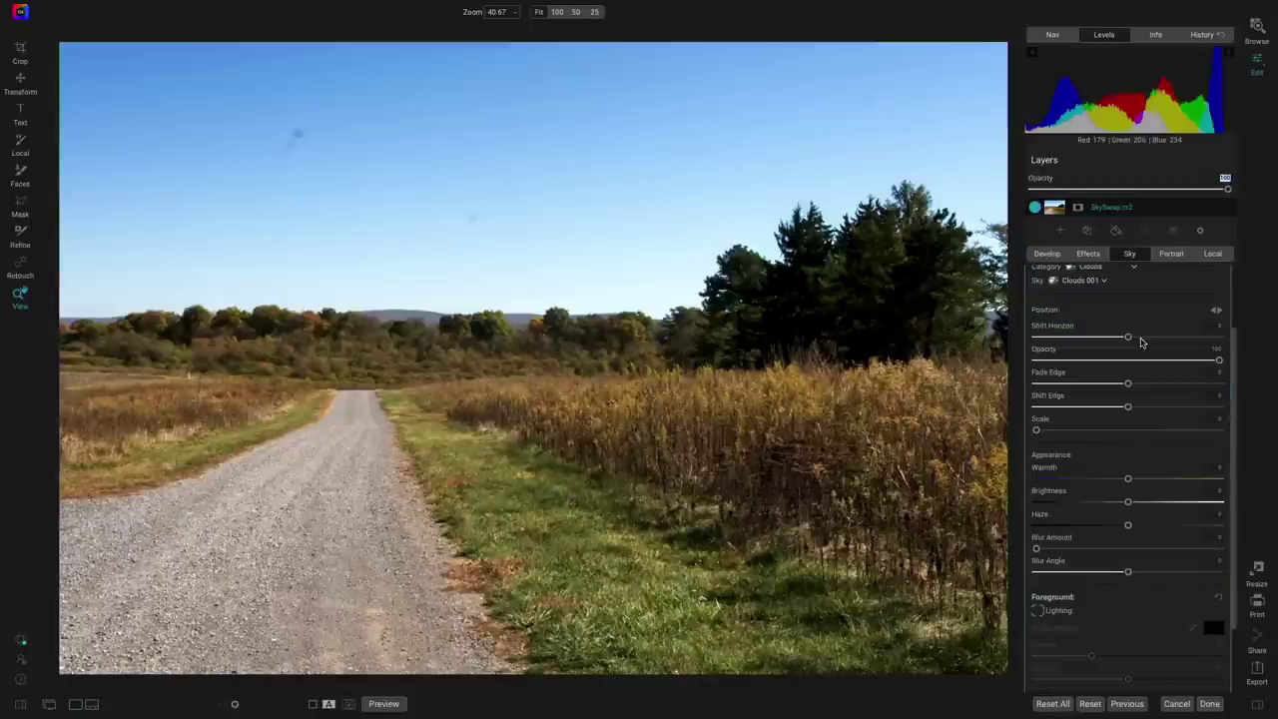
scroll(1141, 342, up, 2)
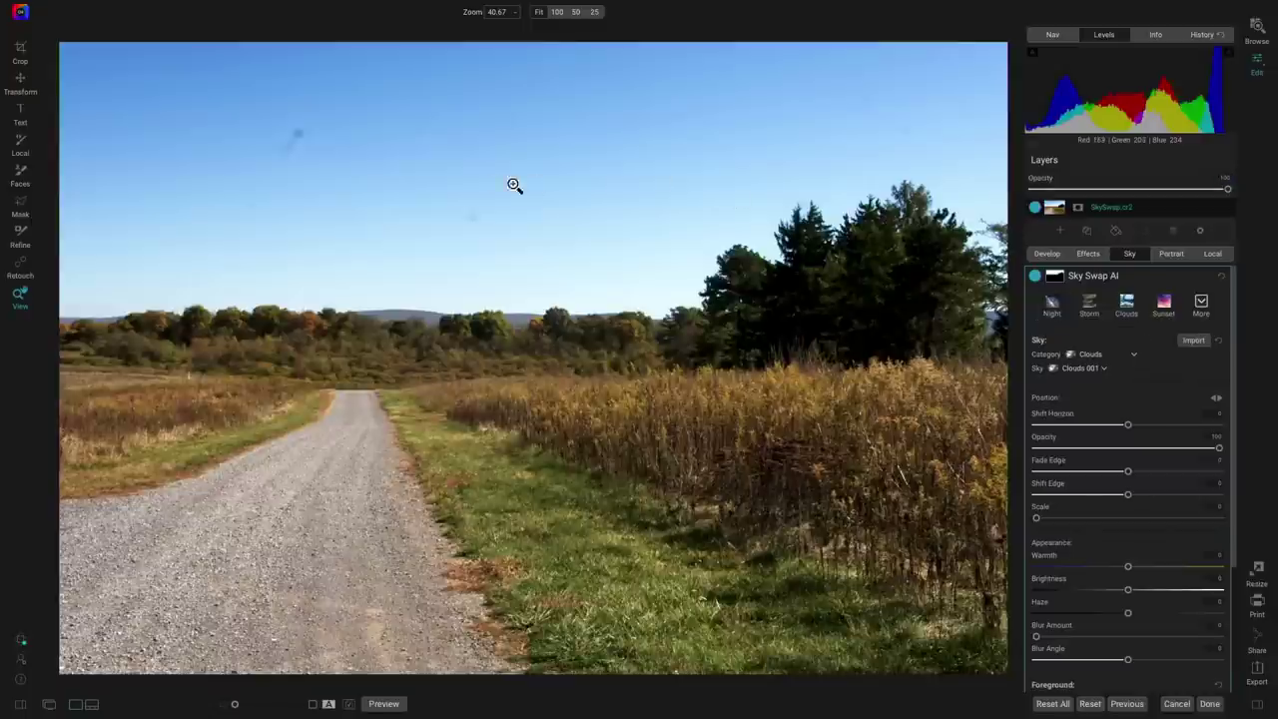
scroll(477, 189, up, 3)
scroll(644, 392, down, 3)
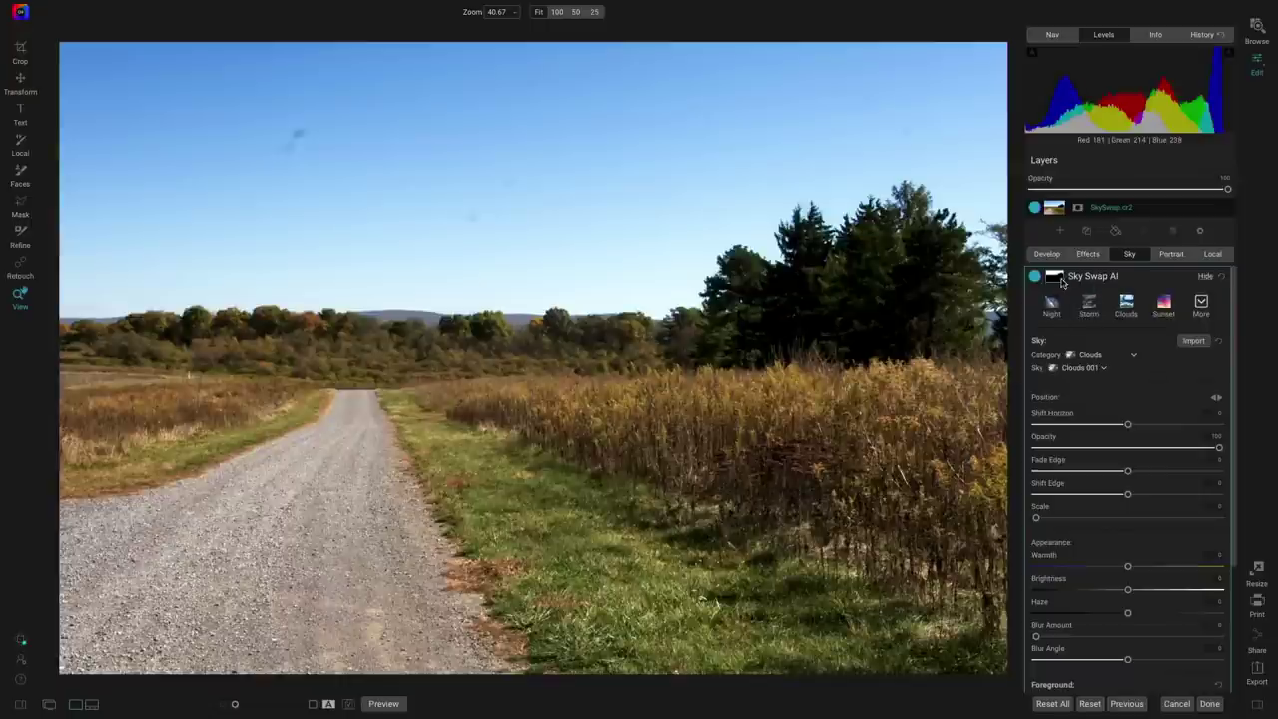
View the automatic sky mask of Sky Swap AI, then return to the normal image view and close the mask options
click(1057, 280)
click(1162, 326)
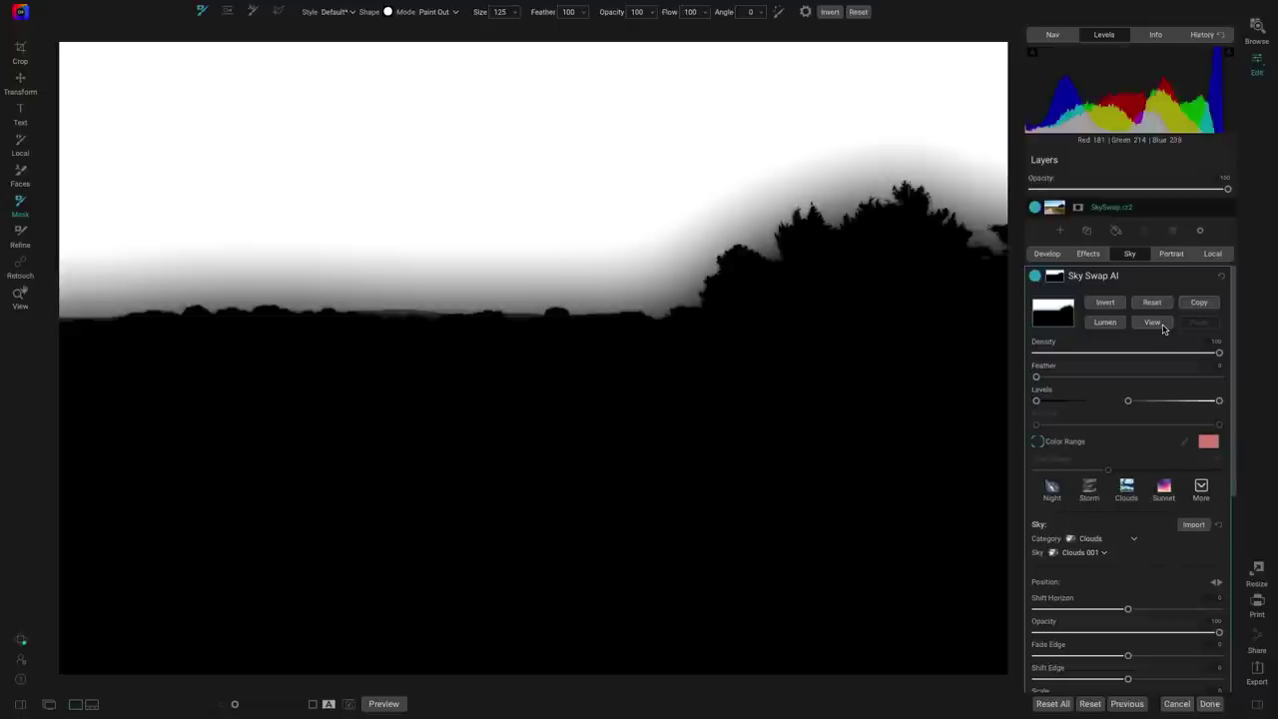
click(1164, 328)
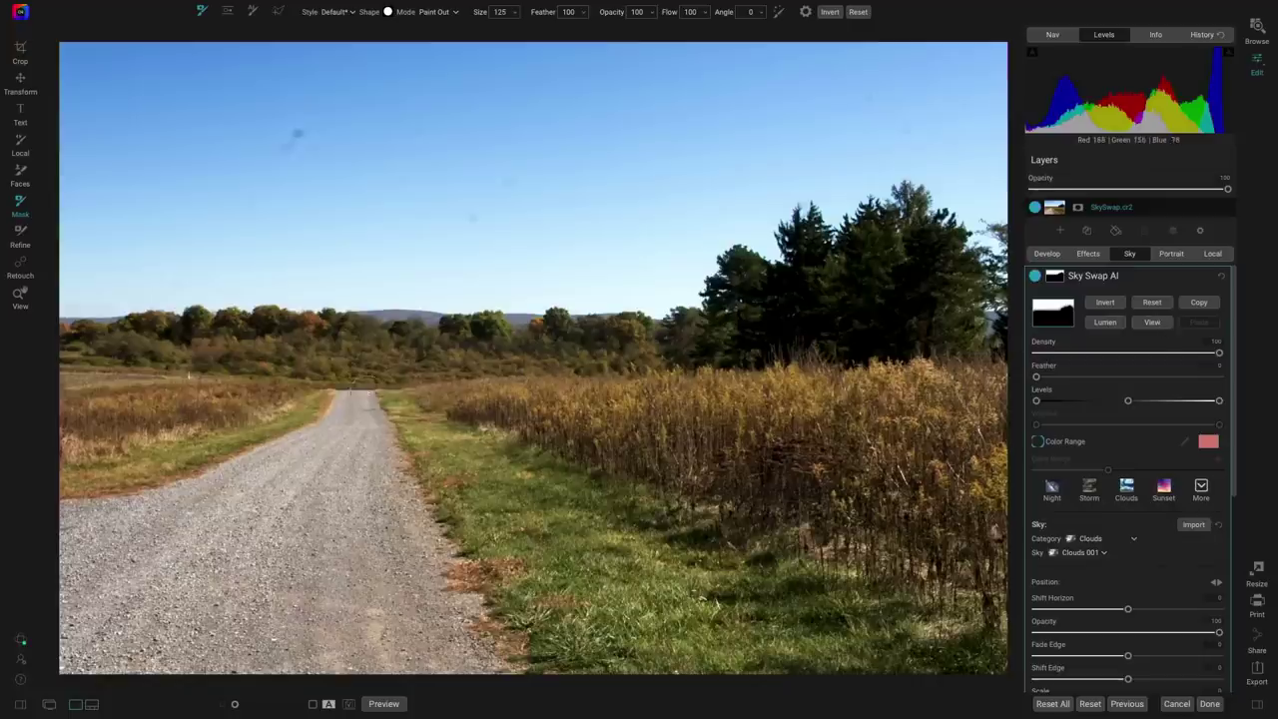
key(z)
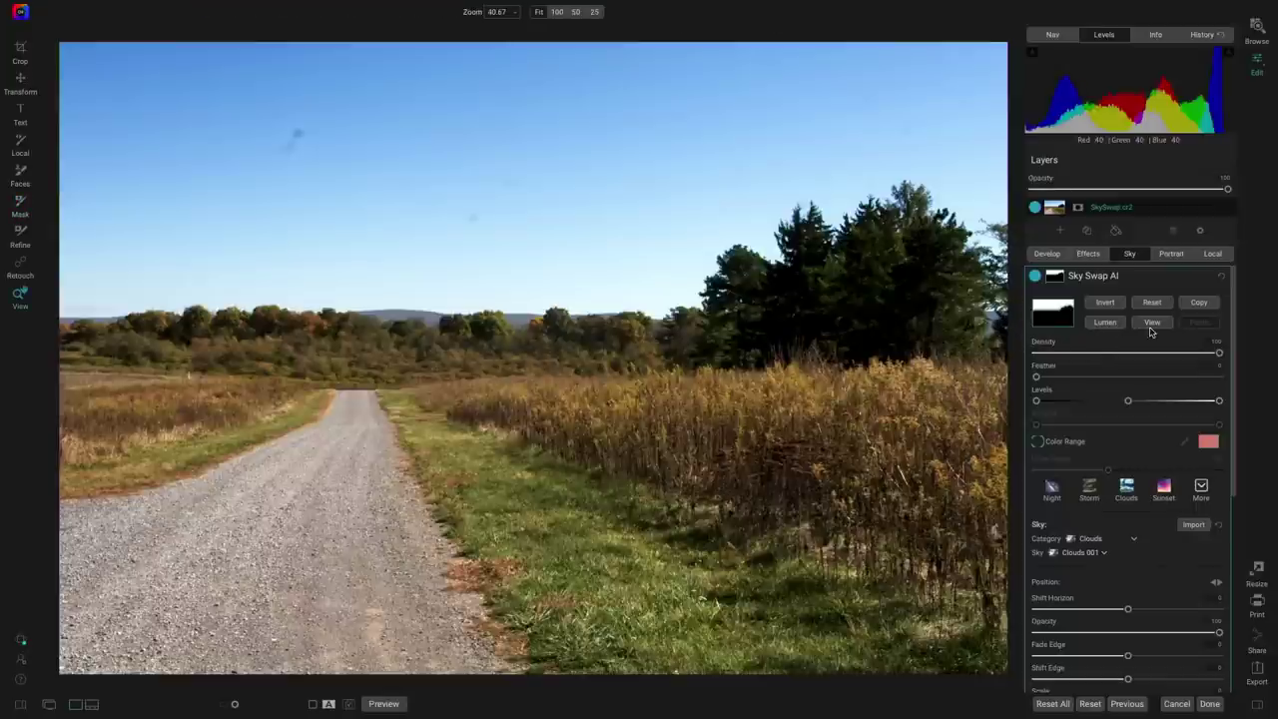
click(1056, 277)
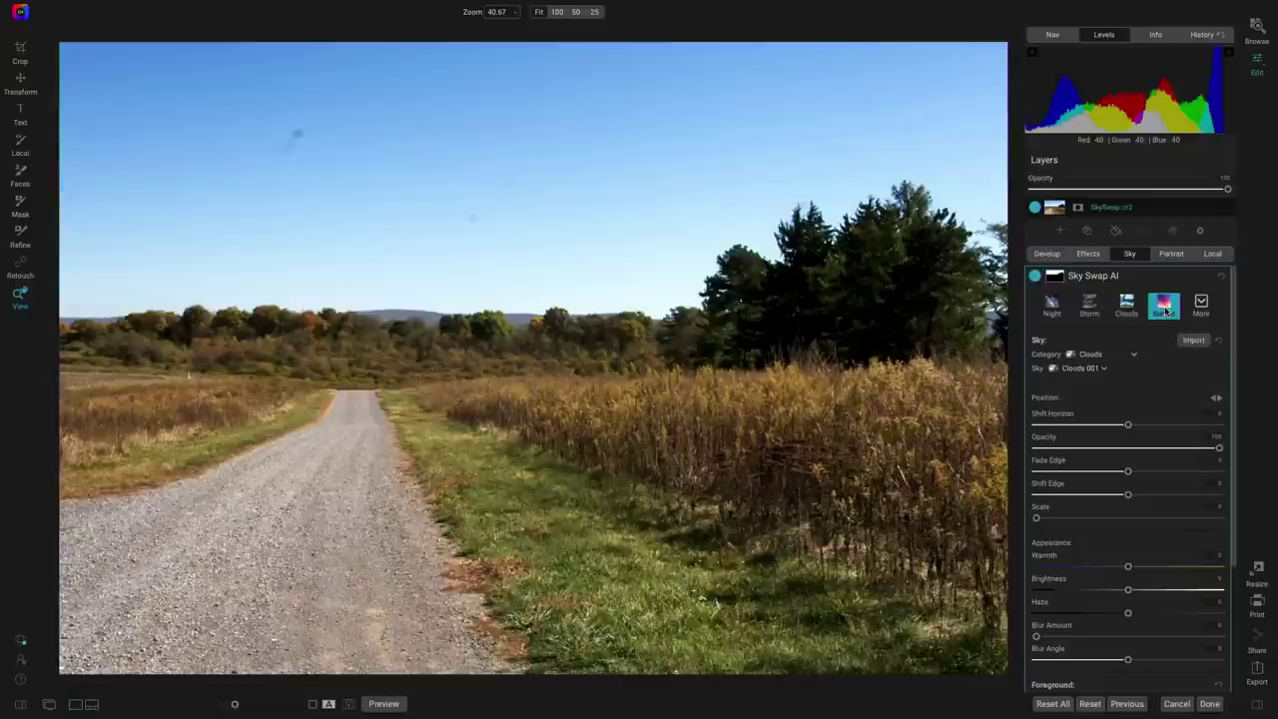
Replace the sky of the country road photo using the Sunset preset
click(1166, 312)
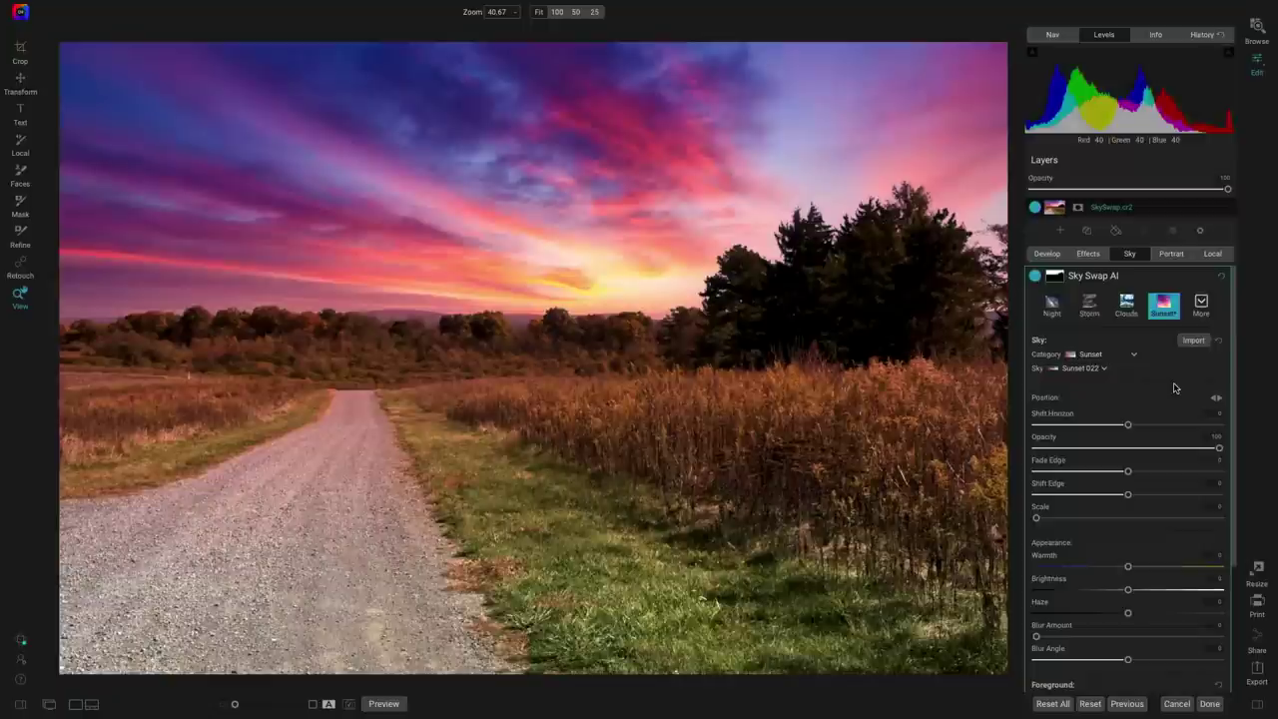
Keep the foreground lighting of the swapped sky in Multiply mode and activate the lighting color picker
scroll(1174, 387, down, 3)
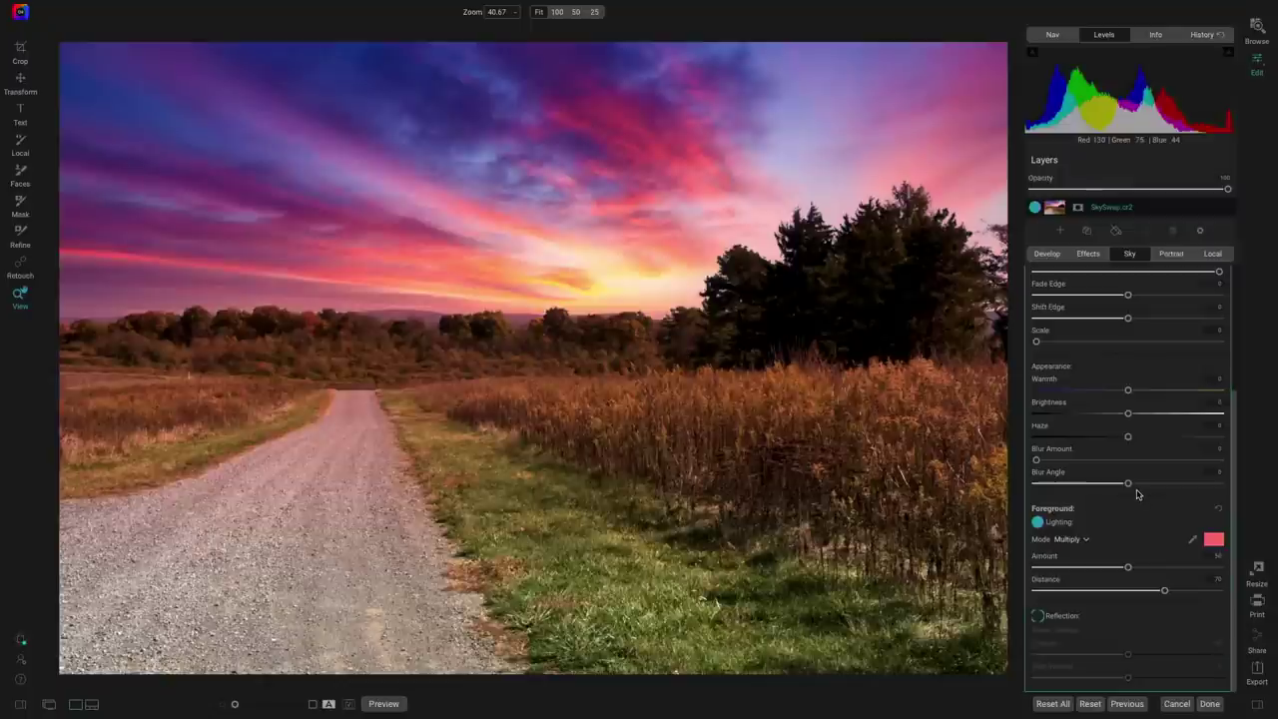
click(1085, 540)
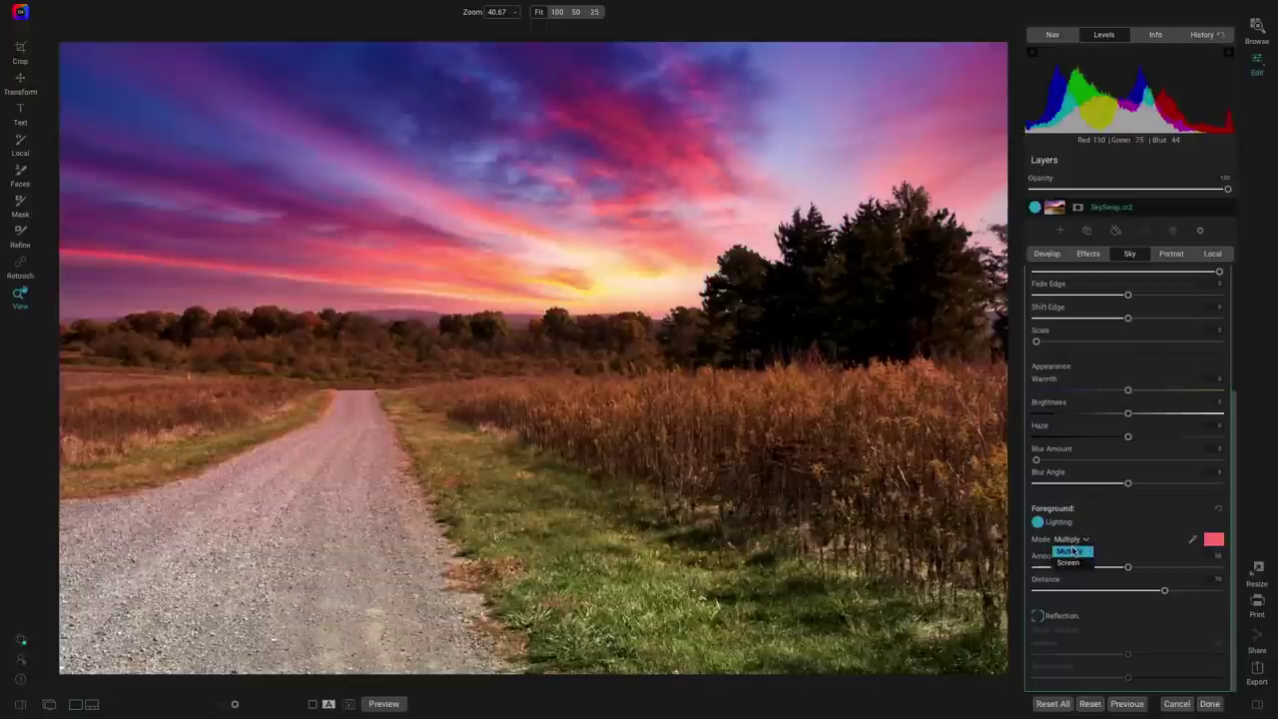
click(1071, 552)
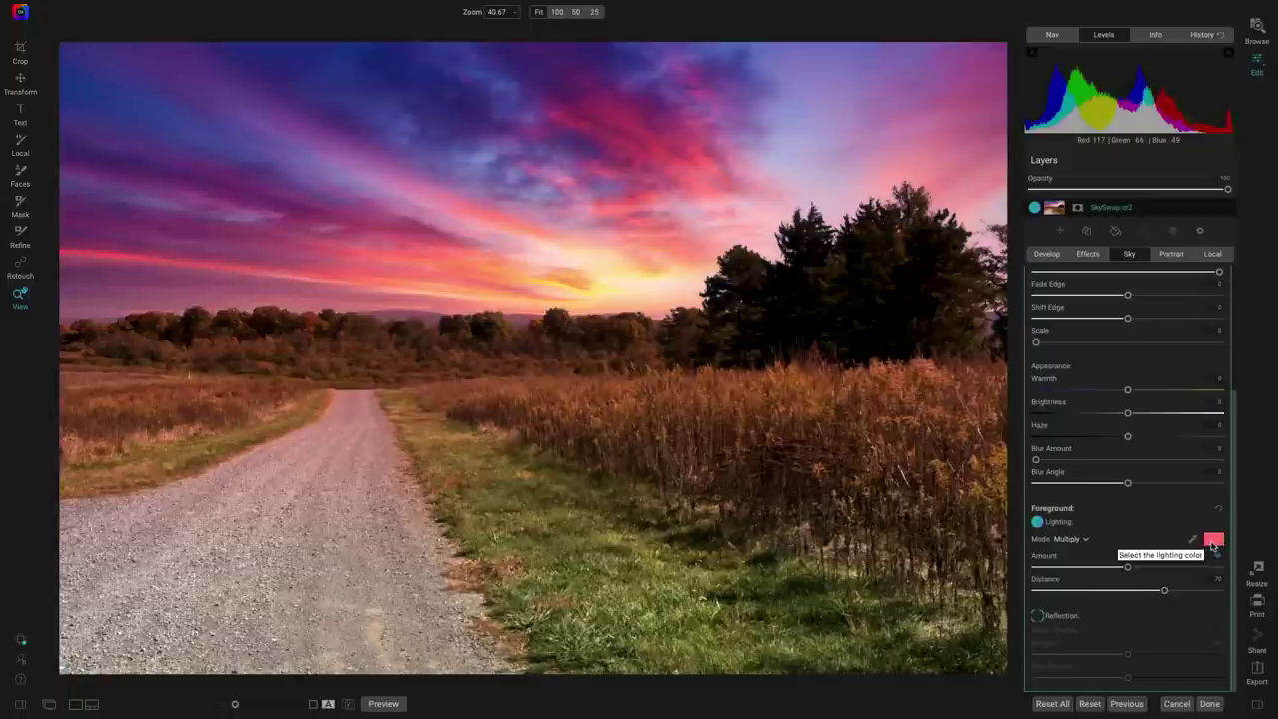
click(1192, 540)
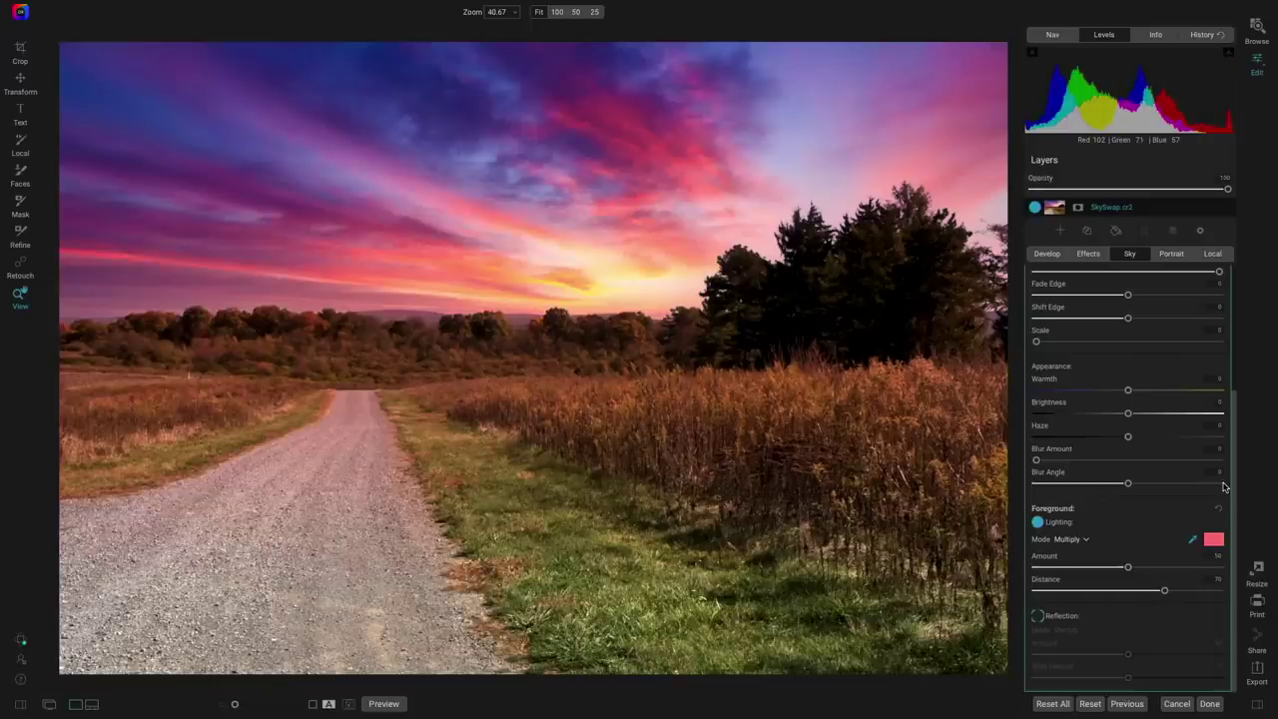
Open the sky manager from Sky Swap AI, start an import and search the Mac for "skies"
scroll(1154, 470, up, 4)
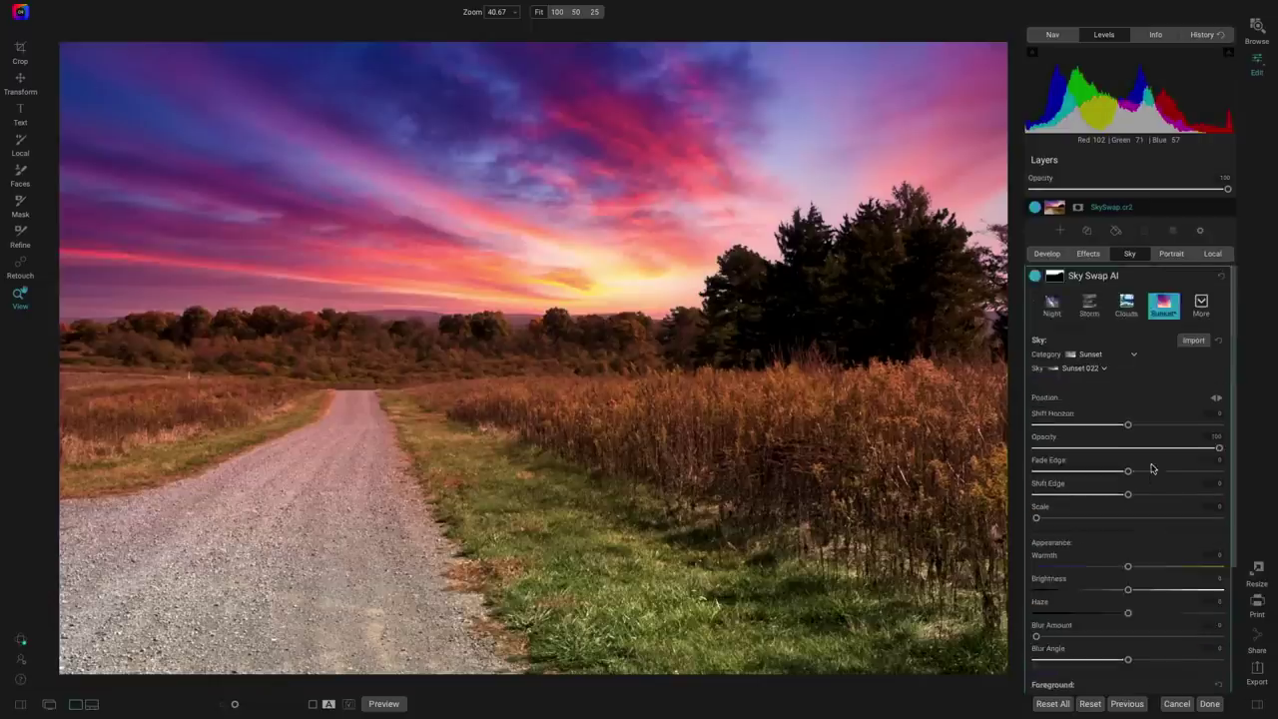
click(1194, 340)
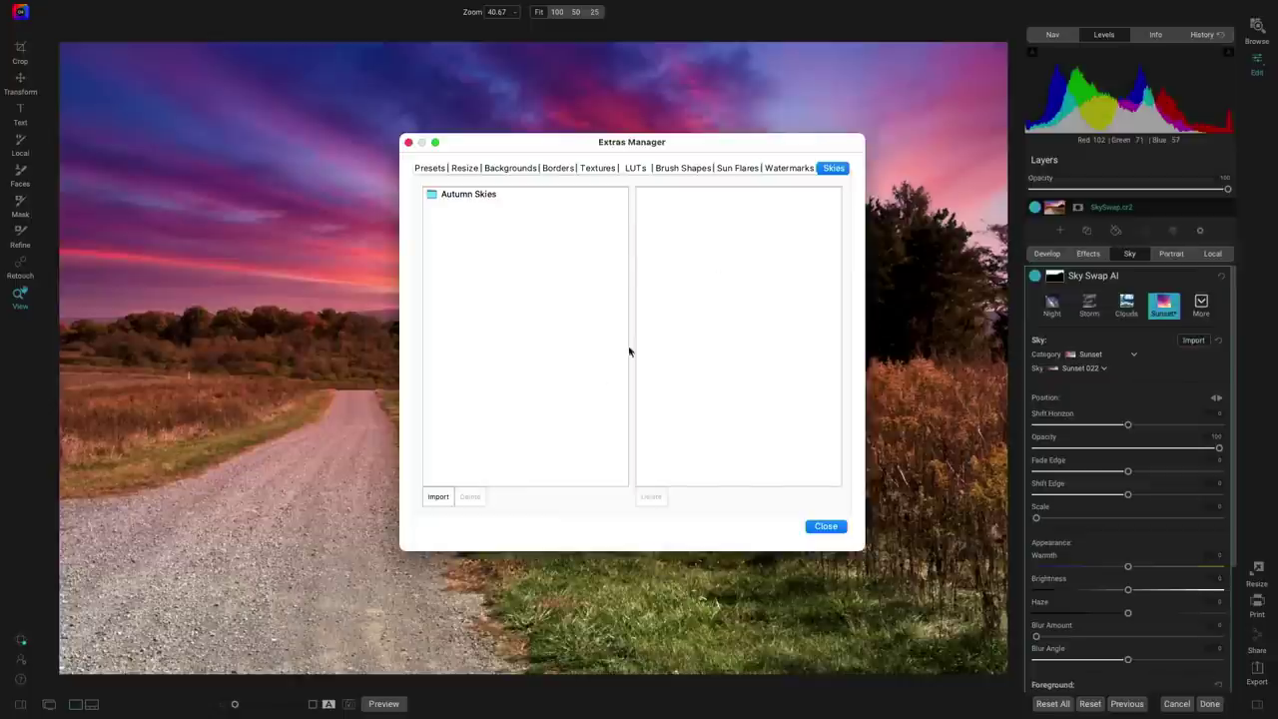
click(446, 497)
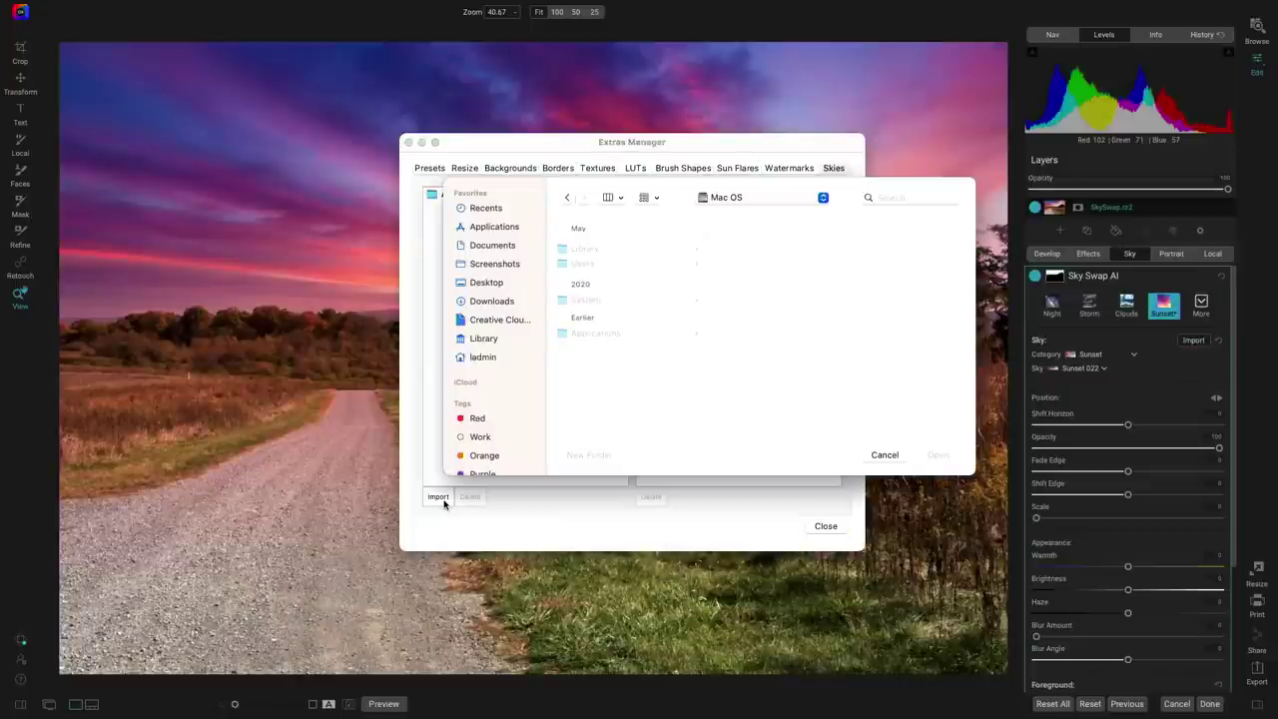
click(495, 301)
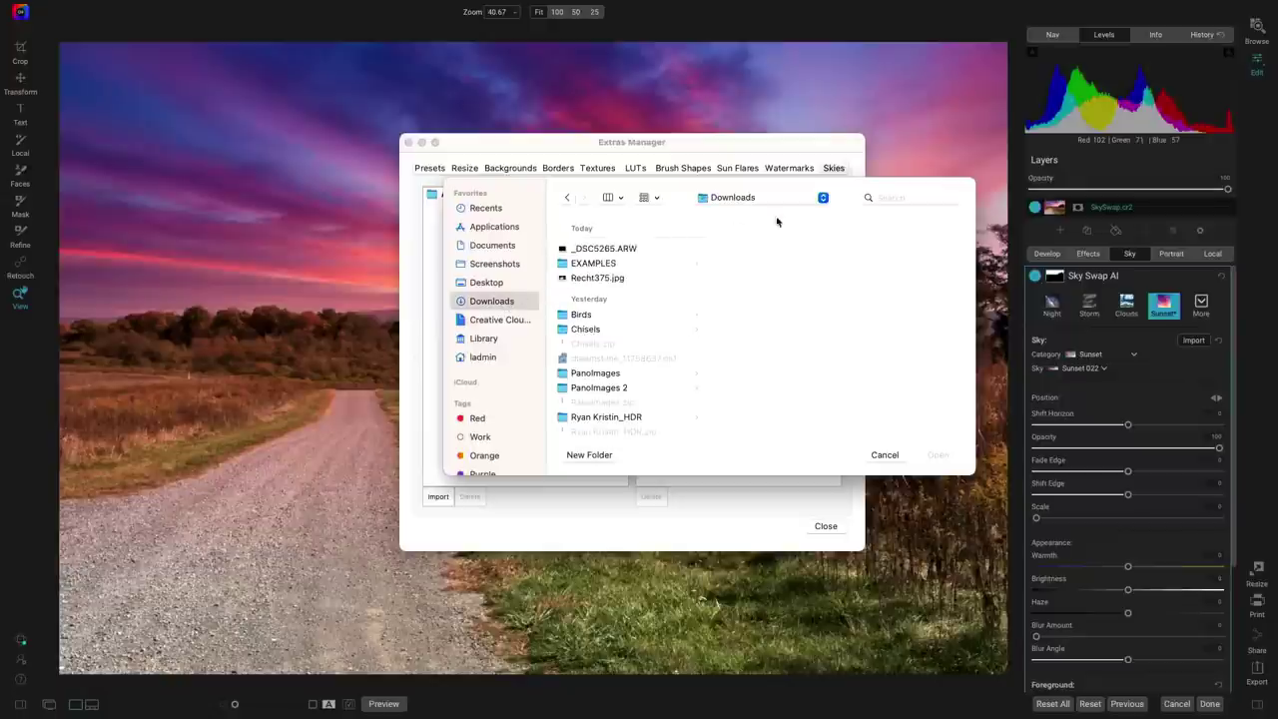
click(906, 199)
text(skies)
key(Return)
scroll(659, 335, down, 2)
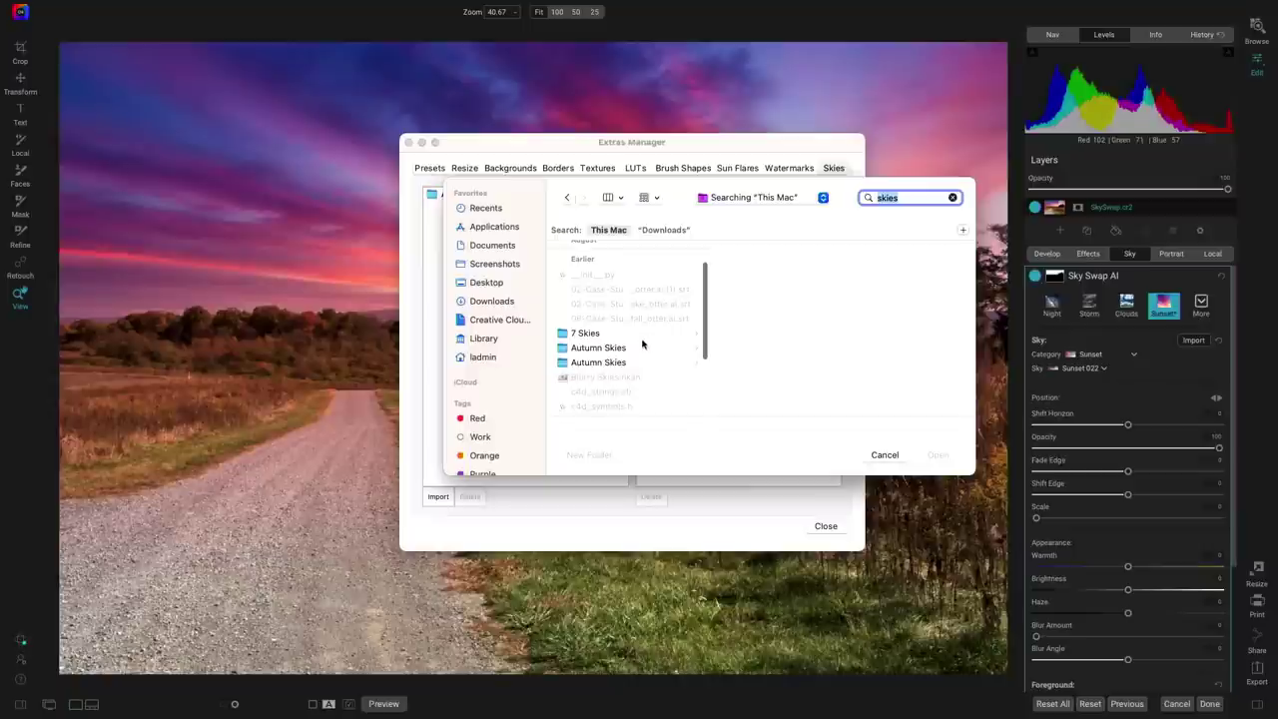
Select Sky1.jpg through Sky20.jpg in the Autumn Skies folder and cancel the import
click(637, 347)
click(751, 271)
scroll(696, 379, down, 4)
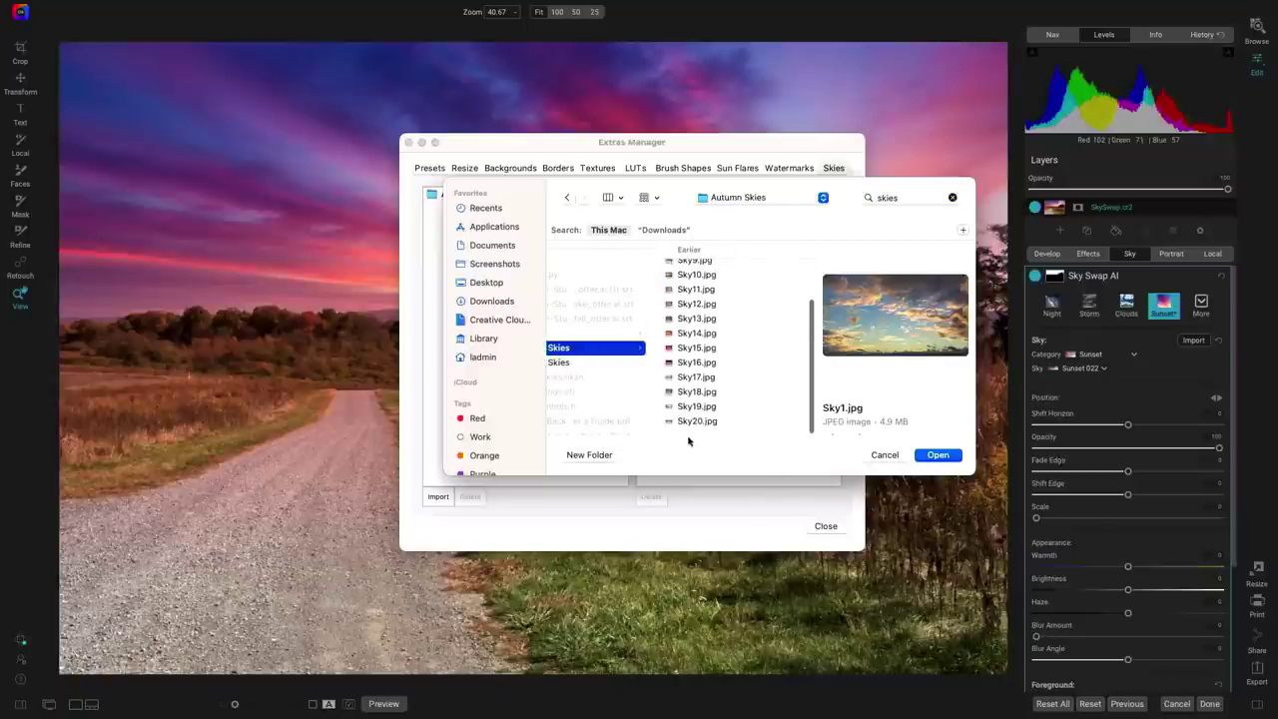
shift+click(707, 422)
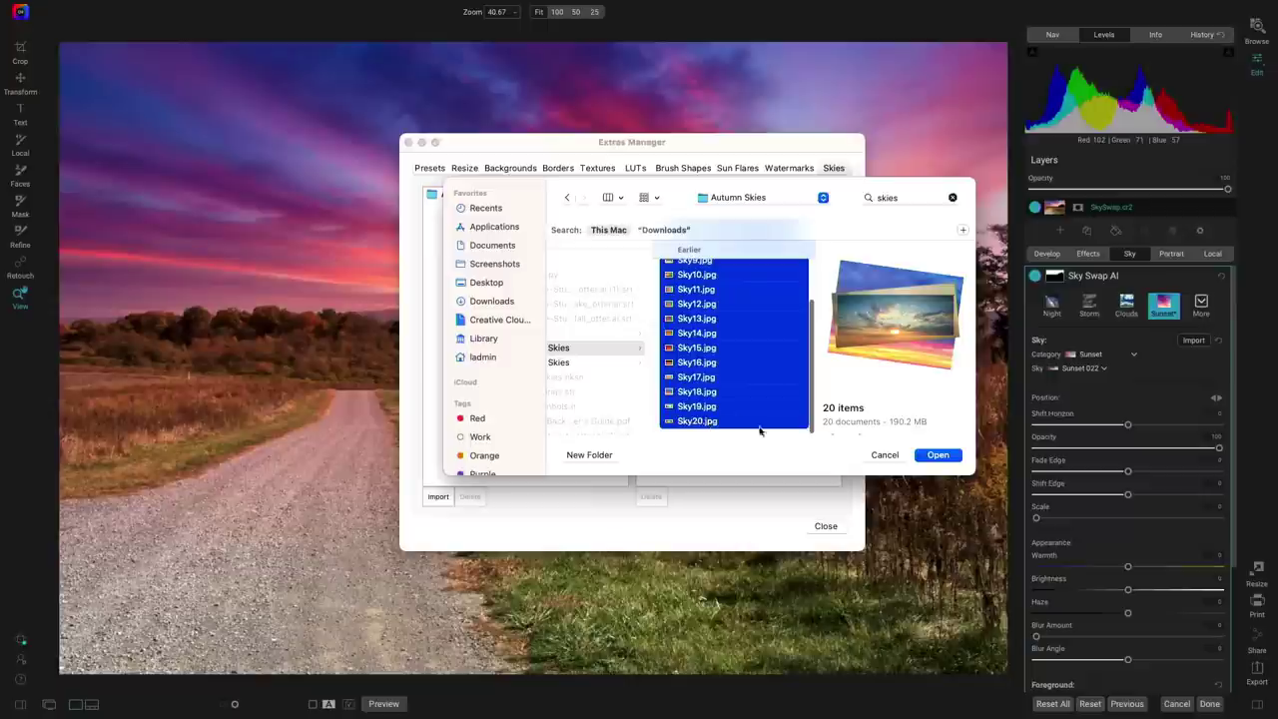
click(883, 458)
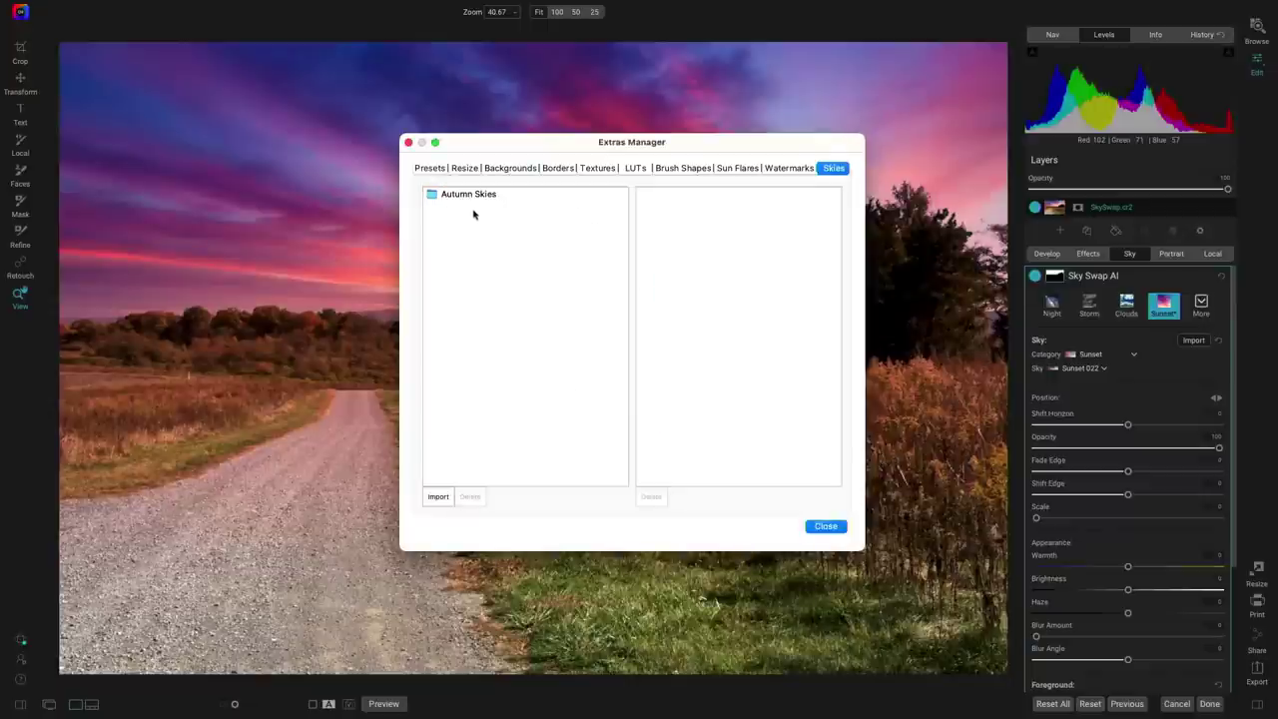
Look through the sky images in the installed Autumn Skies category and close the Extras Manager
click(485, 199)
scroll(693, 254, down, 5)
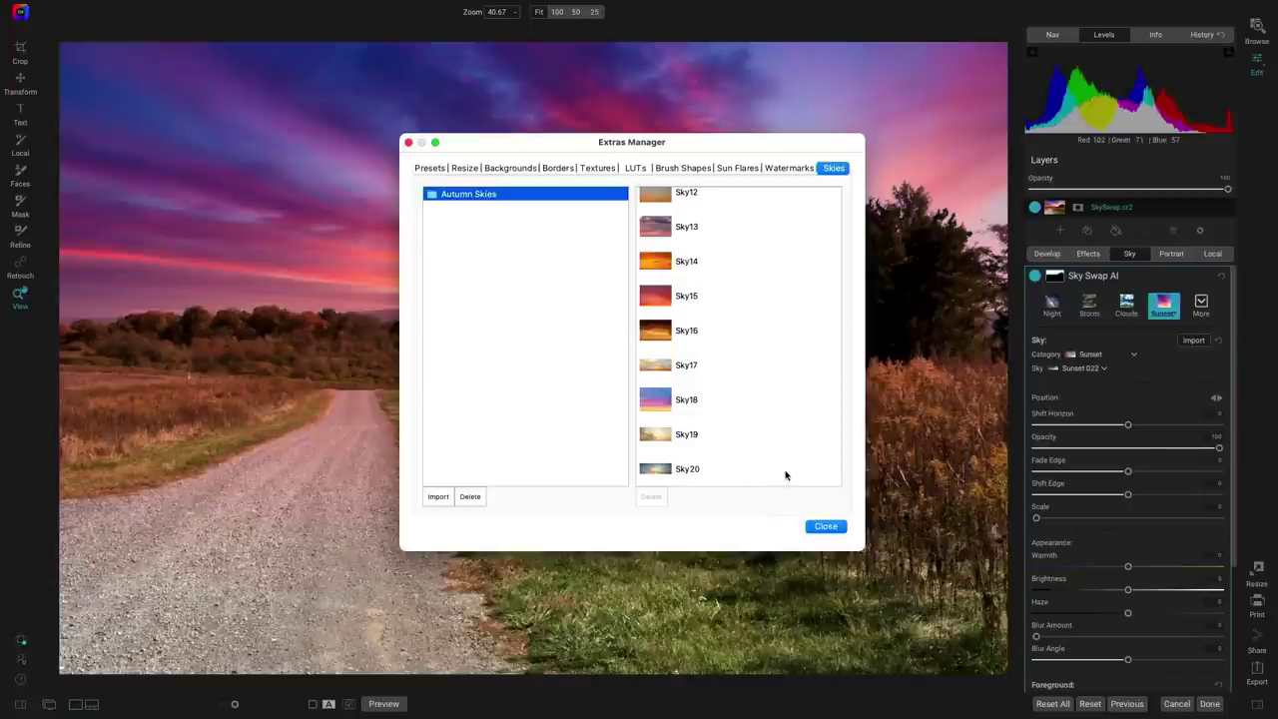
scroll(725, 397, up, 5)
click(826, 526)
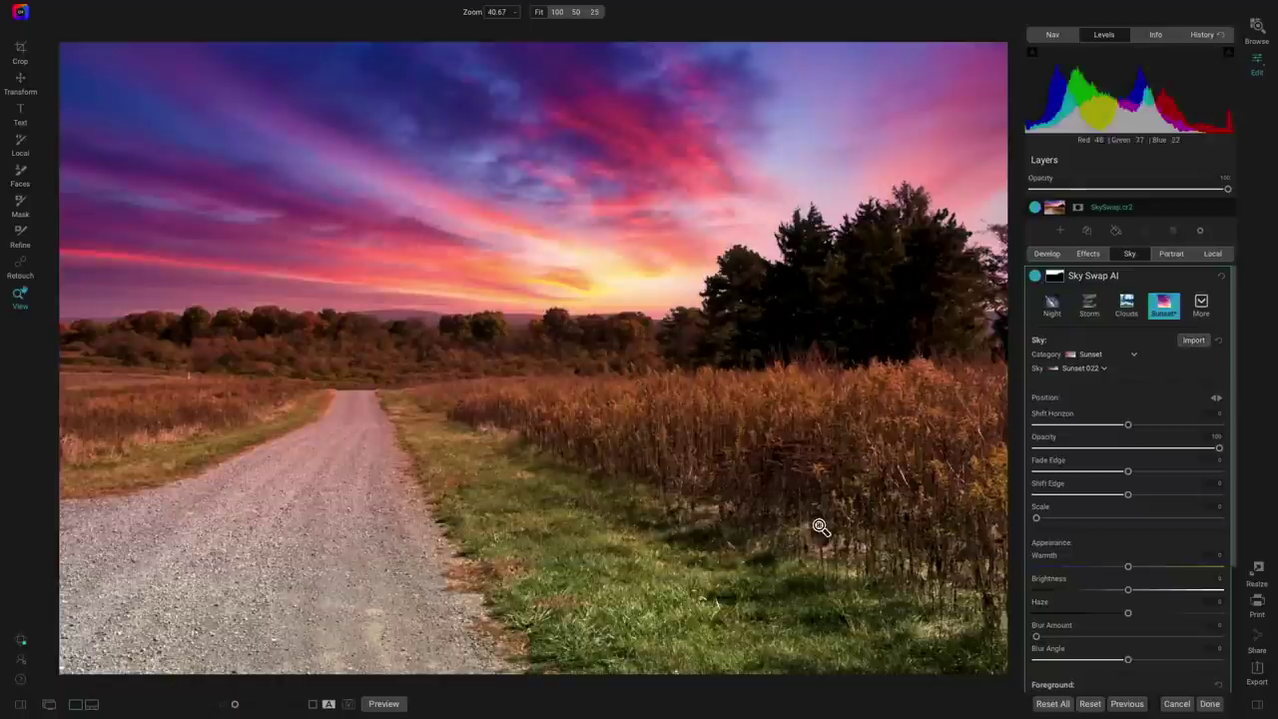
Switch the replacement sky's category to Autumn Skies
click(1139, 358)
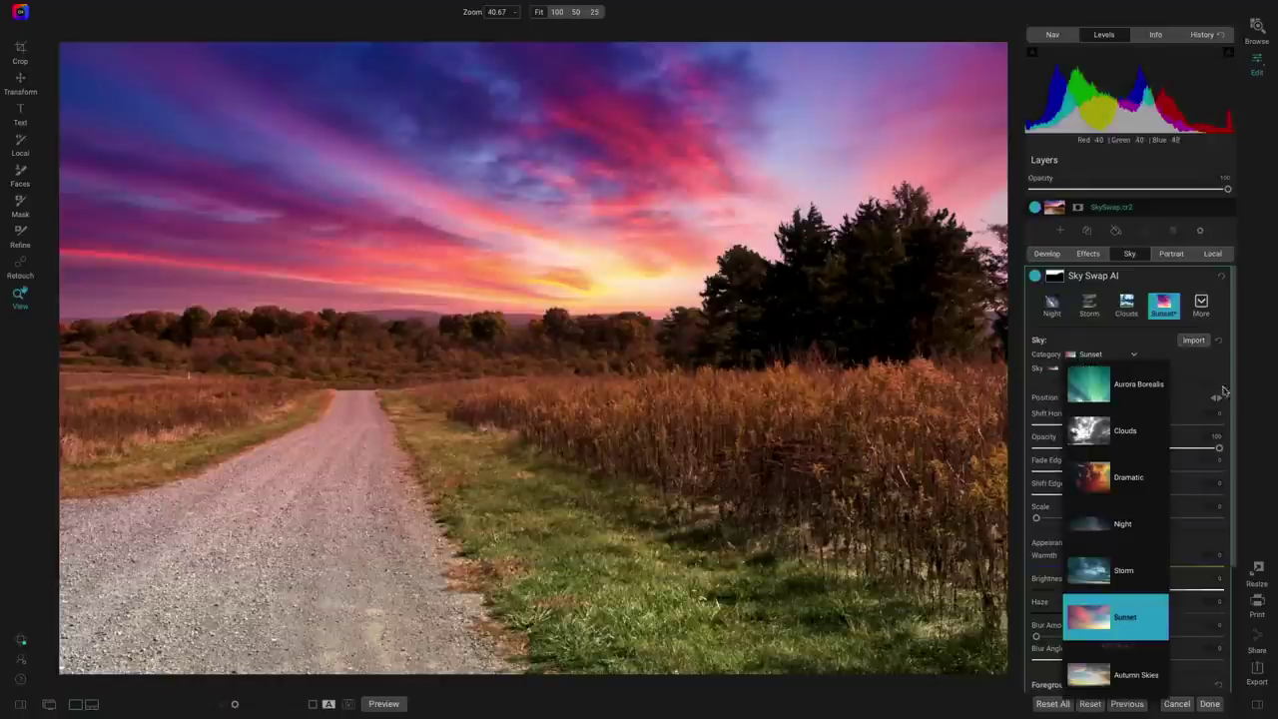
click(1139, 671)
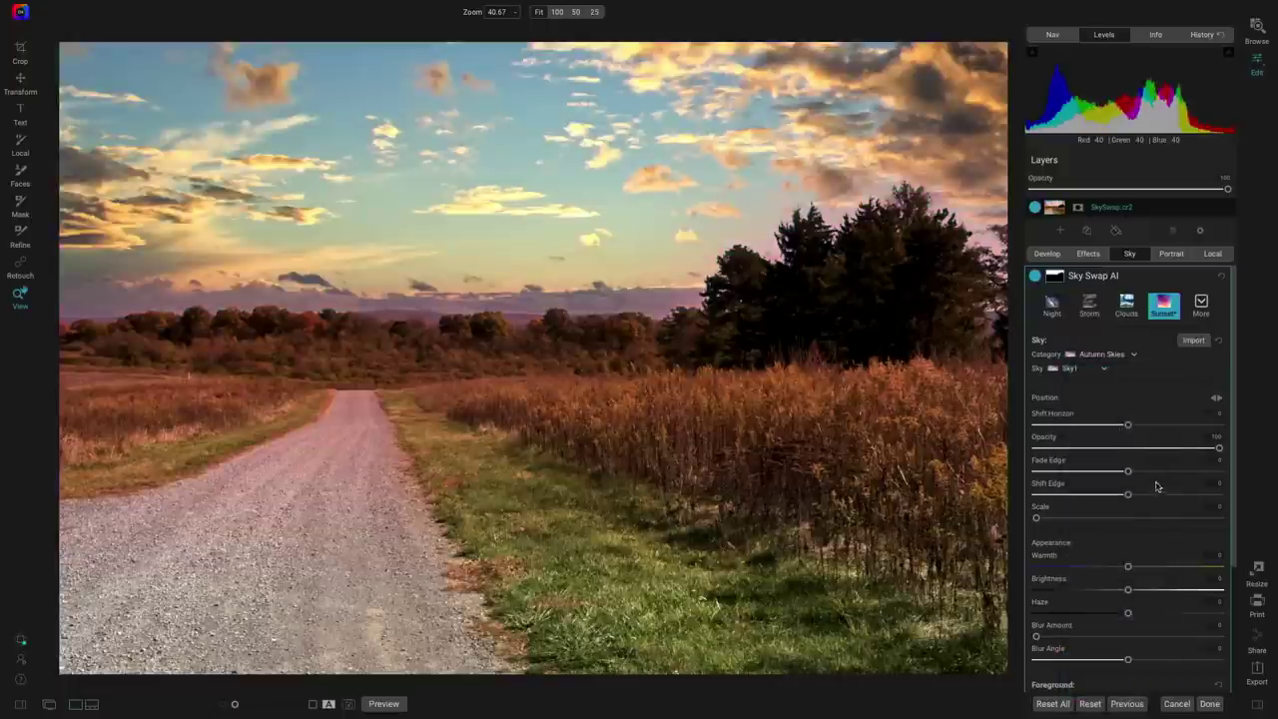
click(1123, 358)
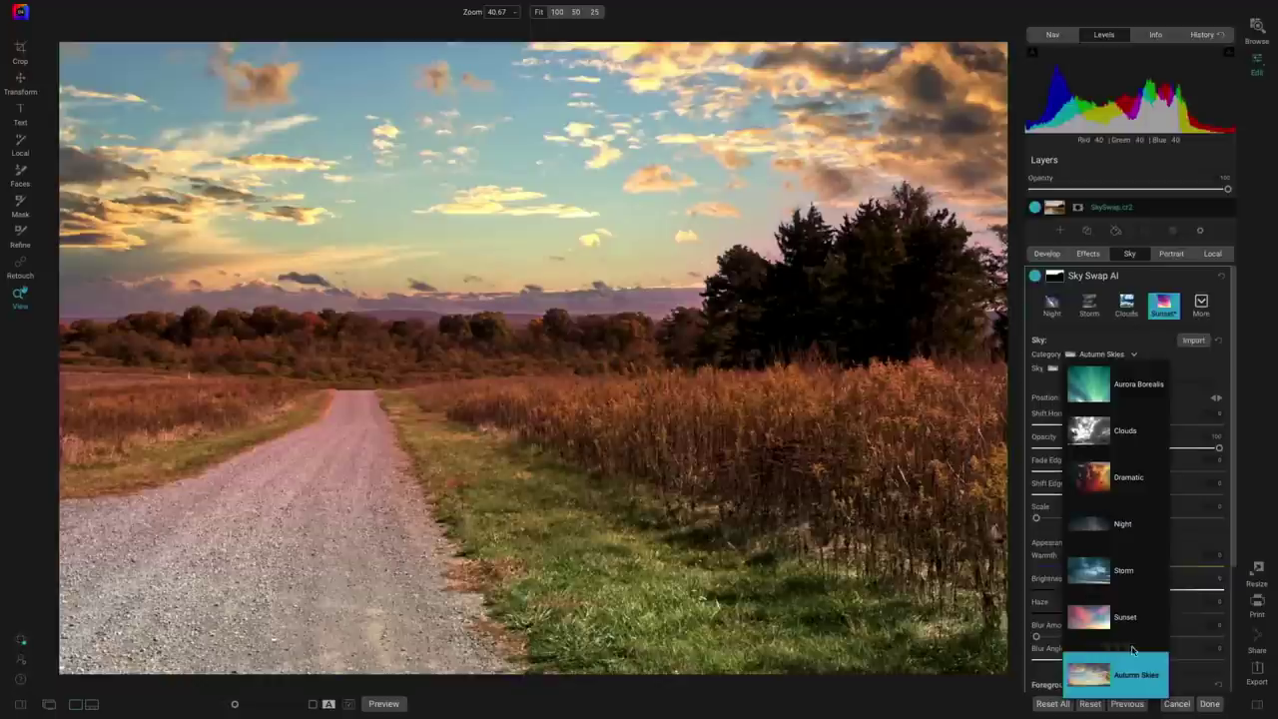
click(1109, 676)
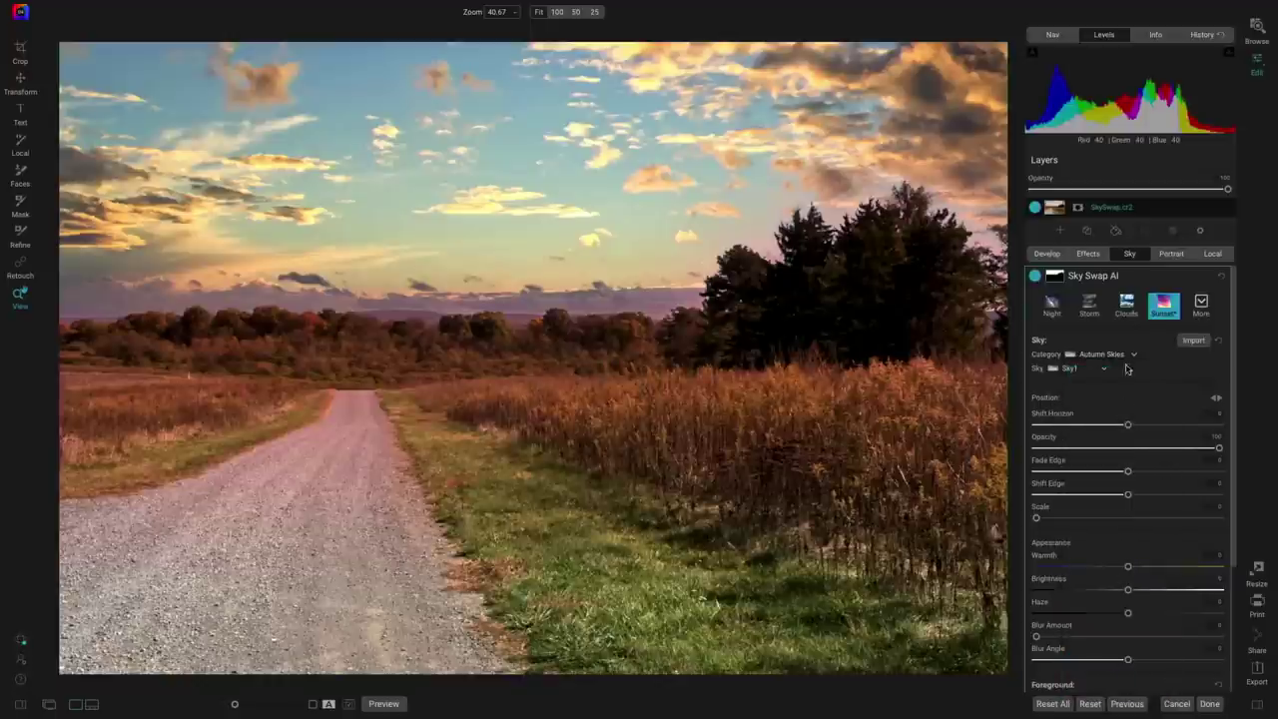
Try Sky18 from the Autumn Skies category and go back to Sky1
click(1078, 372)
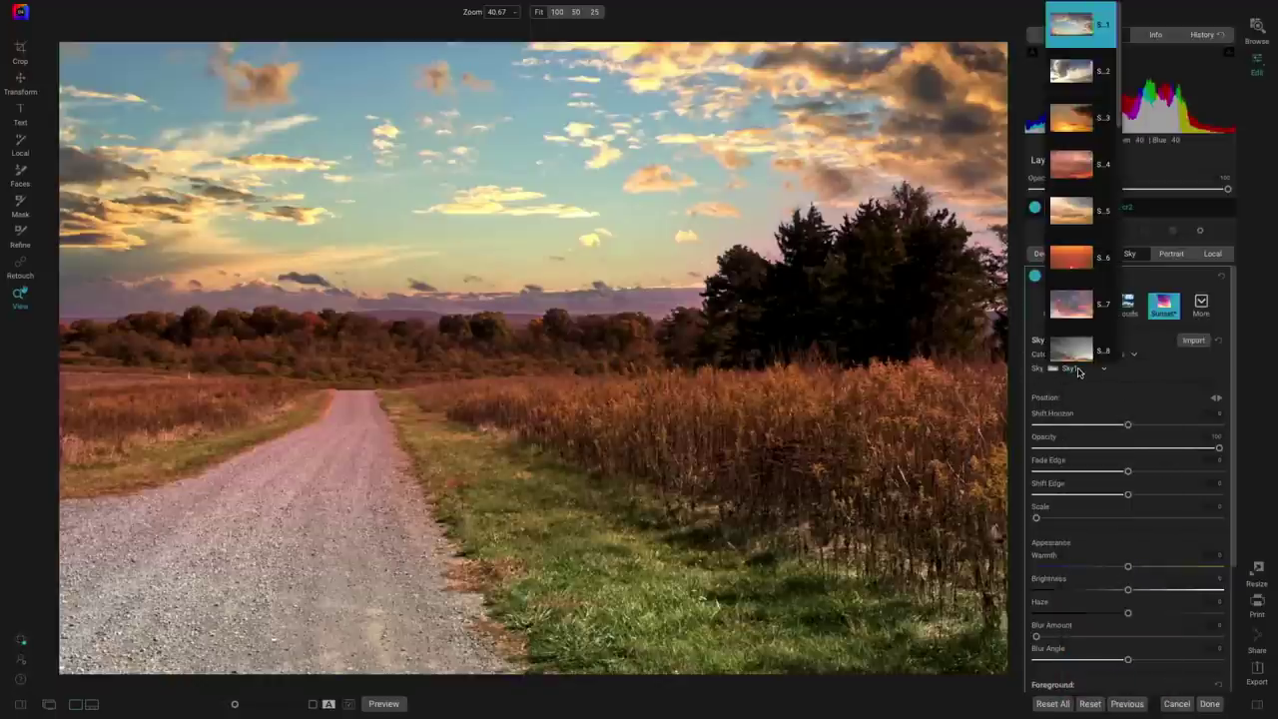
scroll(1083, 329, down, 3)
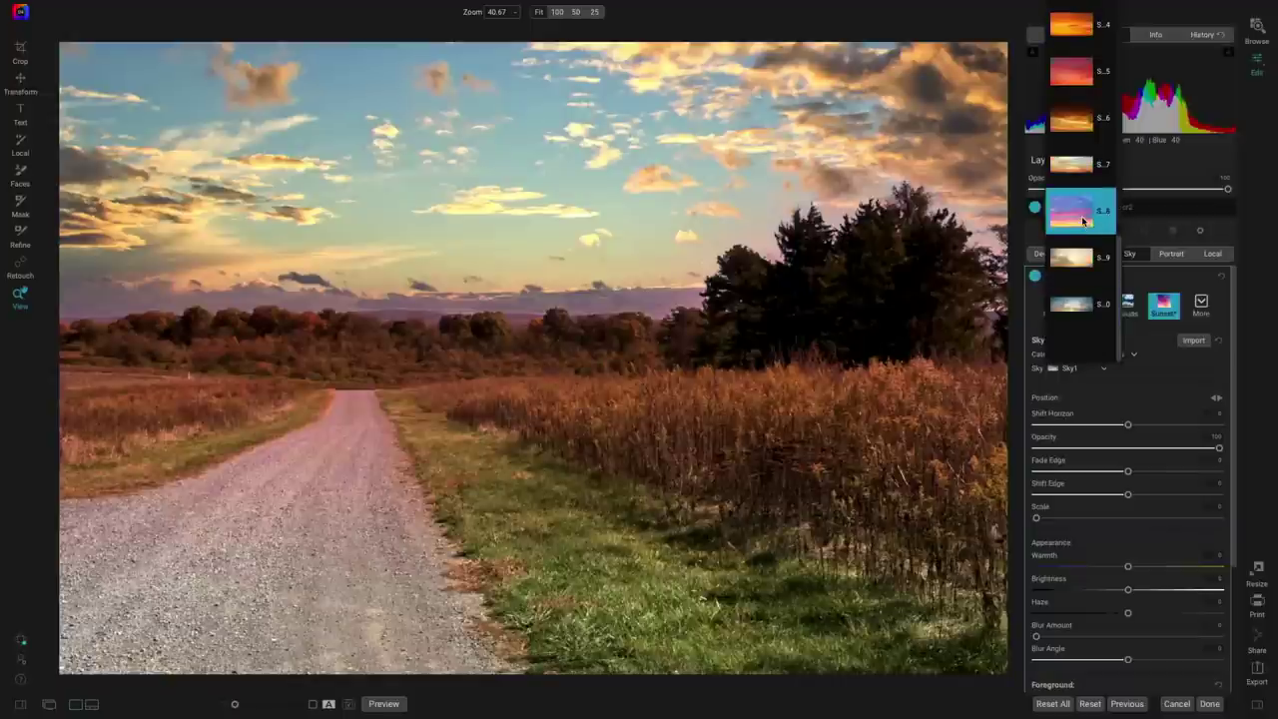
click(1083, 220)
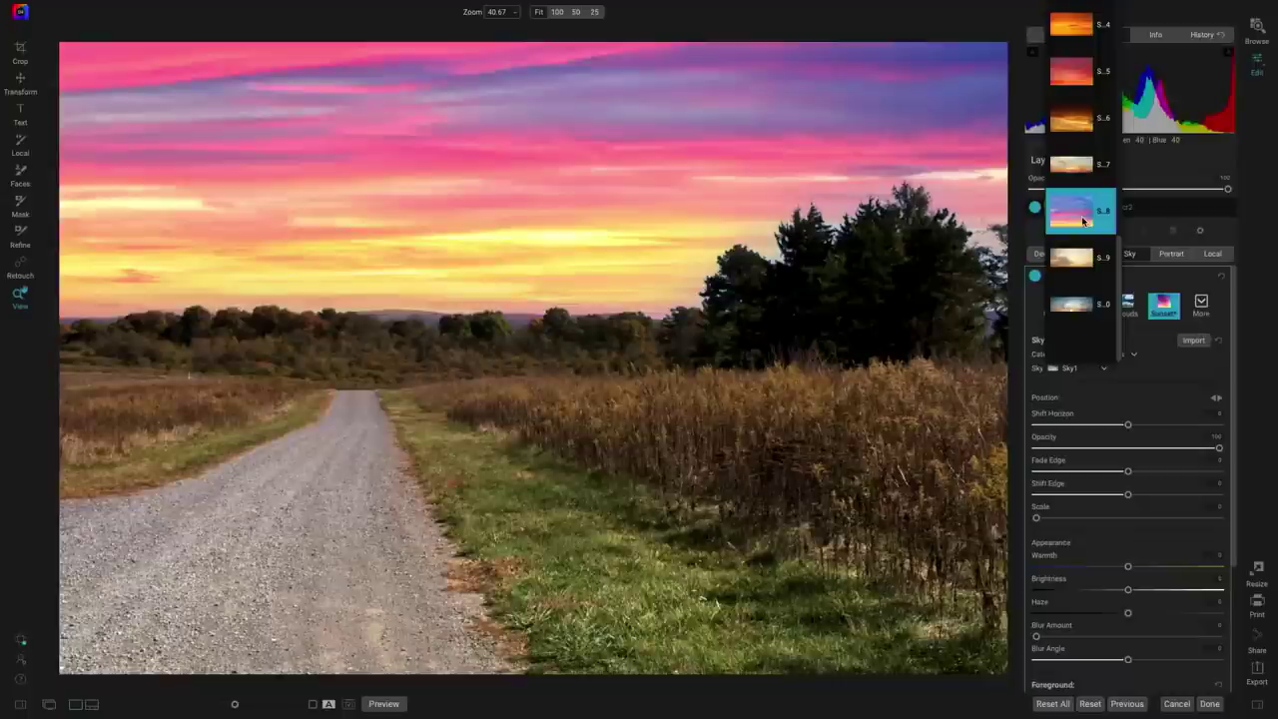
scroll(1083, 221, up, 3)
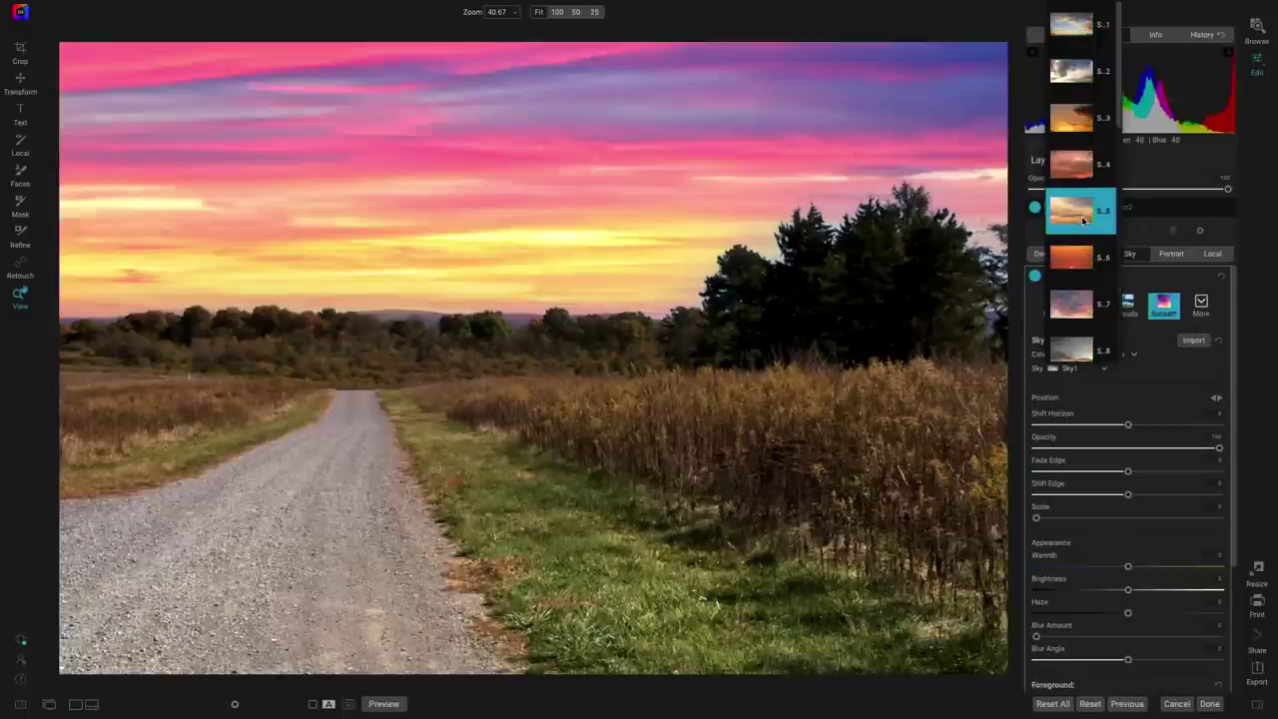
click(1079, 32)
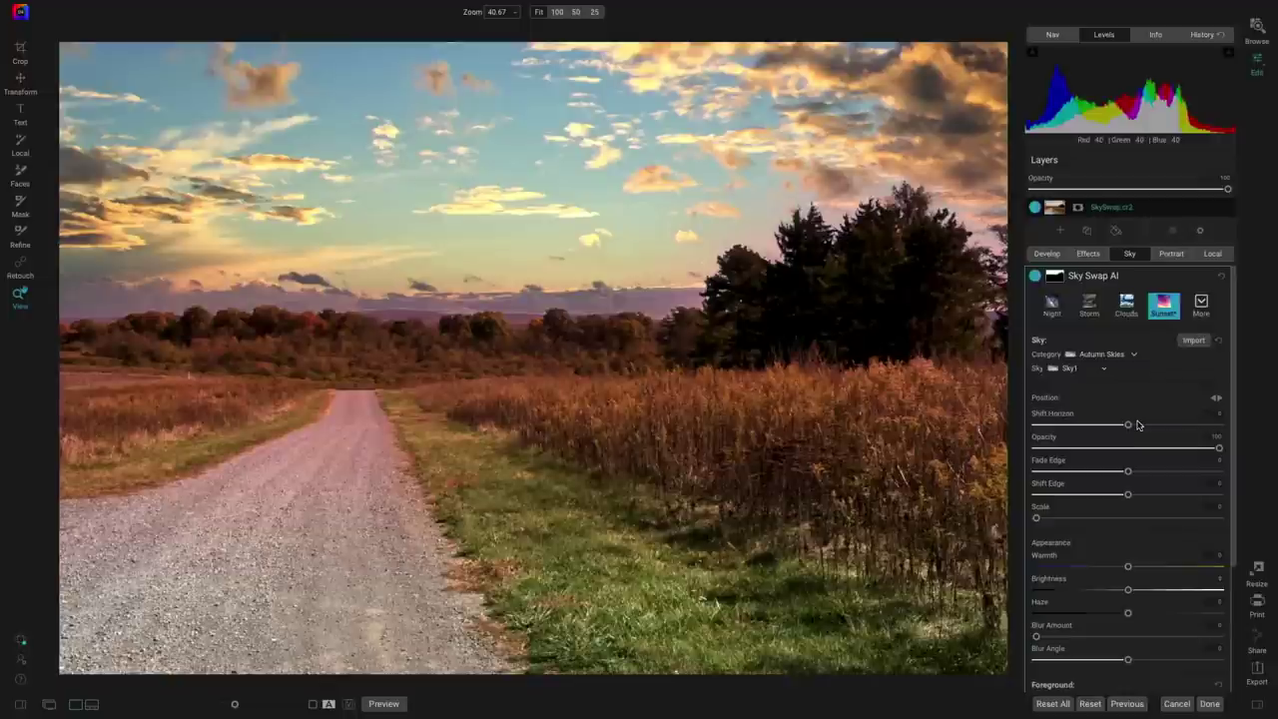
Show the sky mask, set Fade Edge to 33 and Shift Edge to -37, and return to the normal image view
key(ctrl+m)
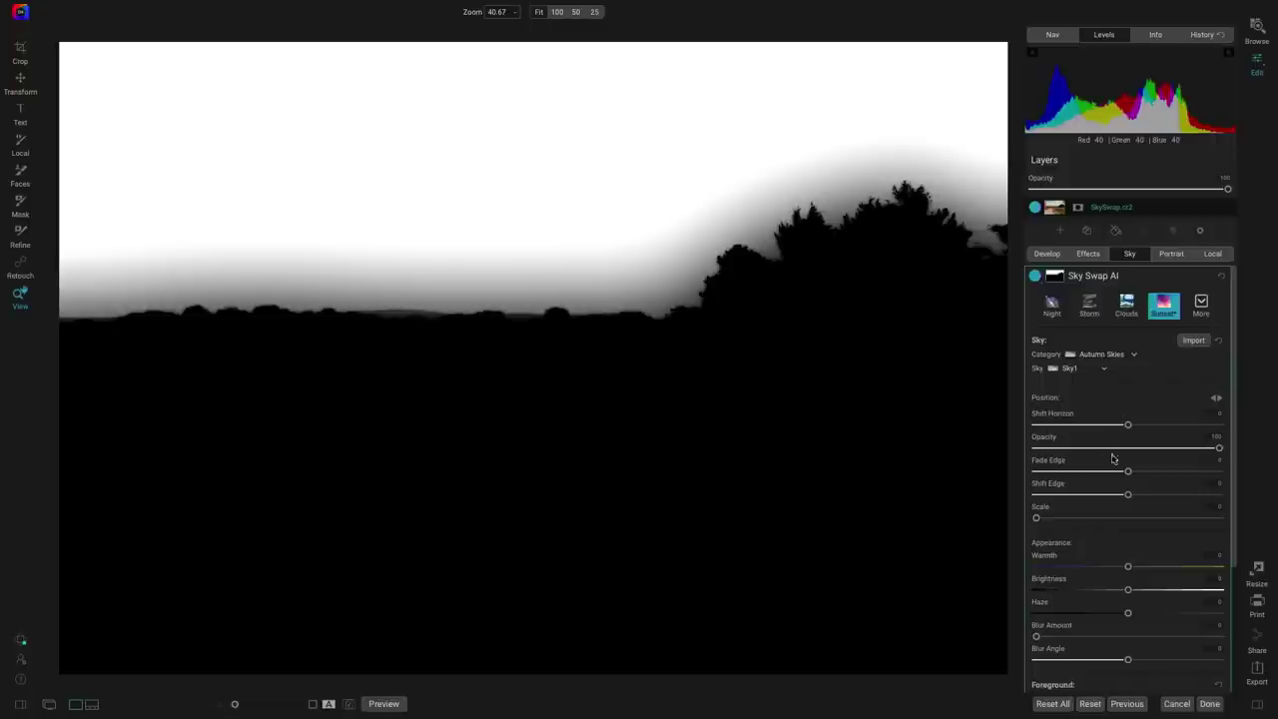
drag(1130, 476, 1095, 497)
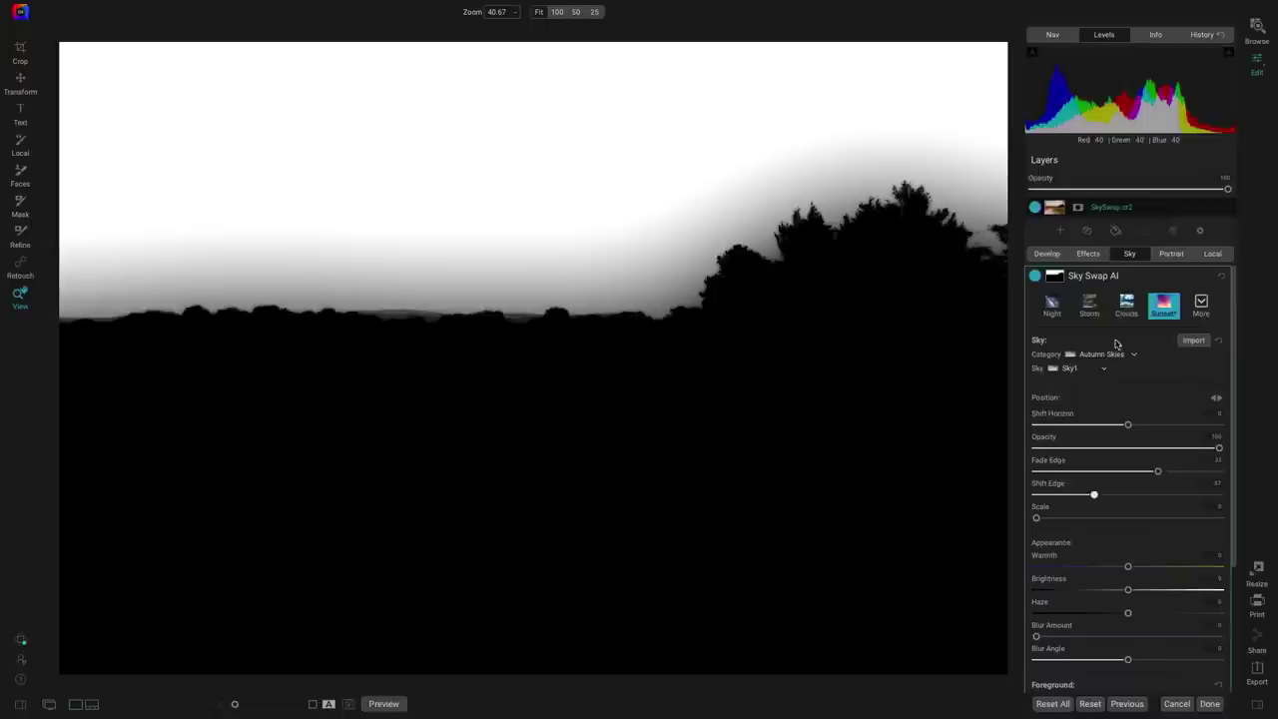
click(1062, 284)
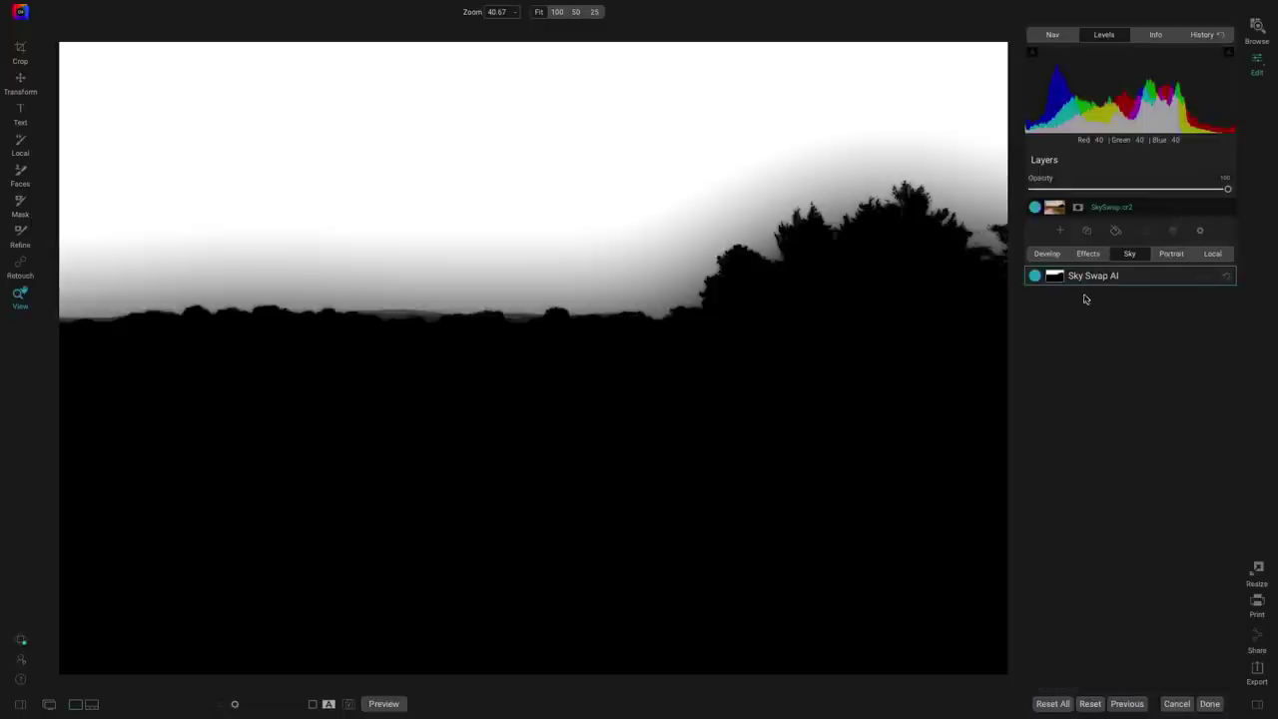
click(1065, 284)
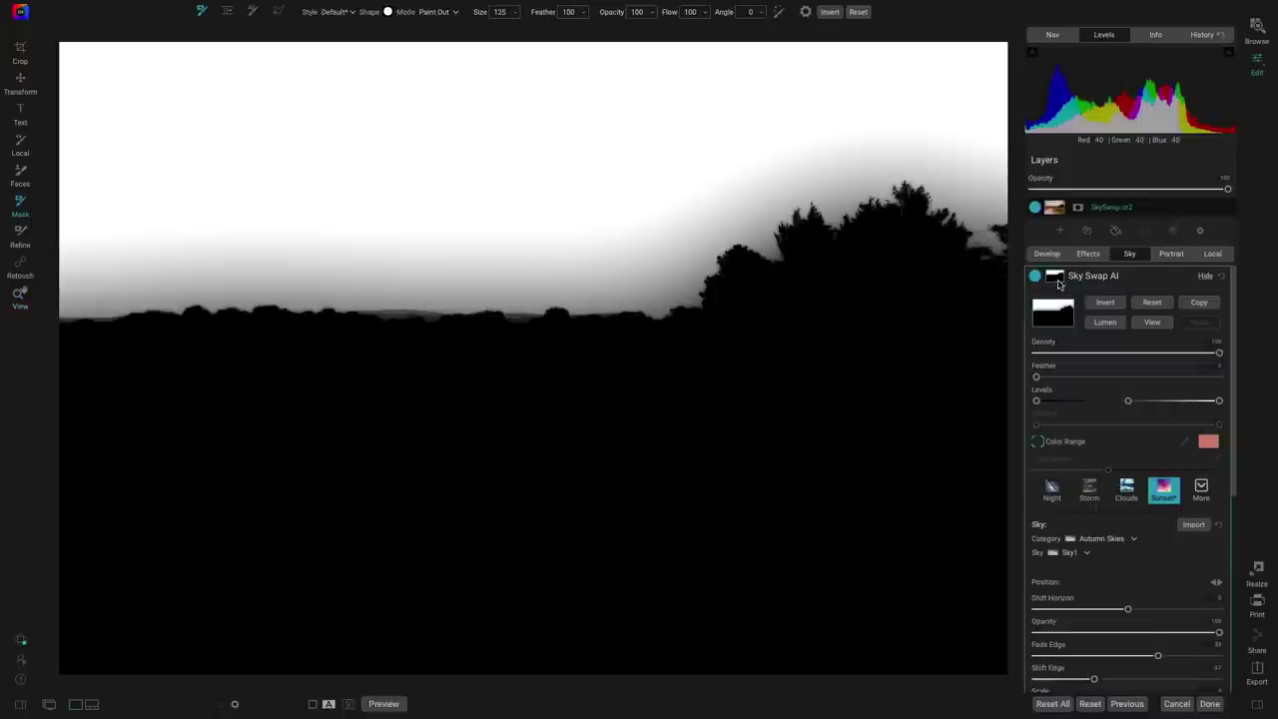
click(1151, 323)
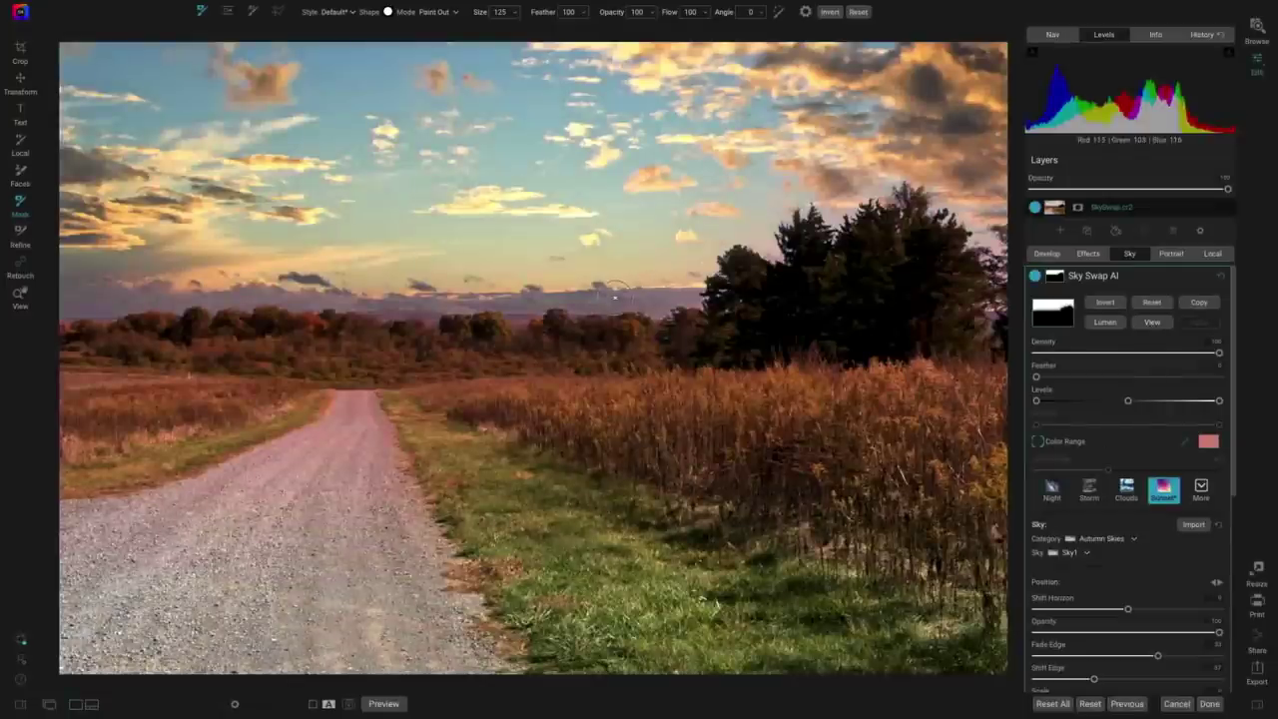
Inspect the sky's edge at 100% zoom and set Fade Edge to -34
key(z)
click(566, 305)
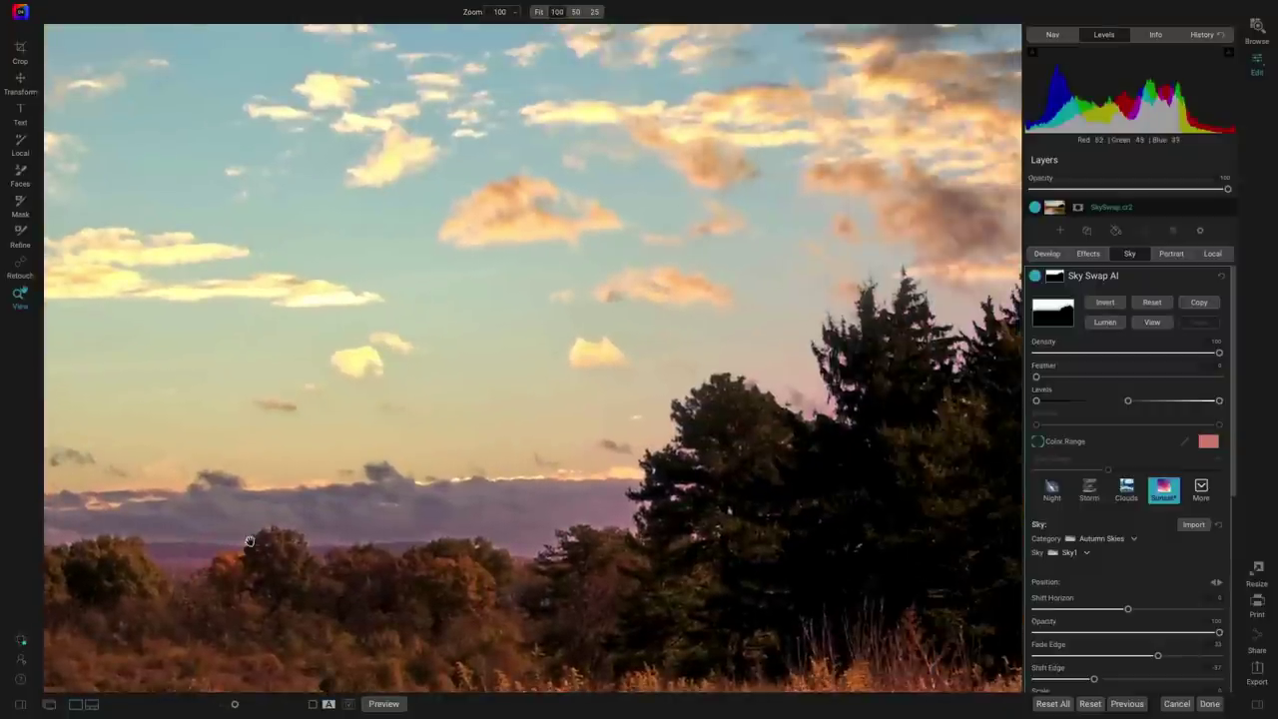
scroll(1137, 563, down, 3)
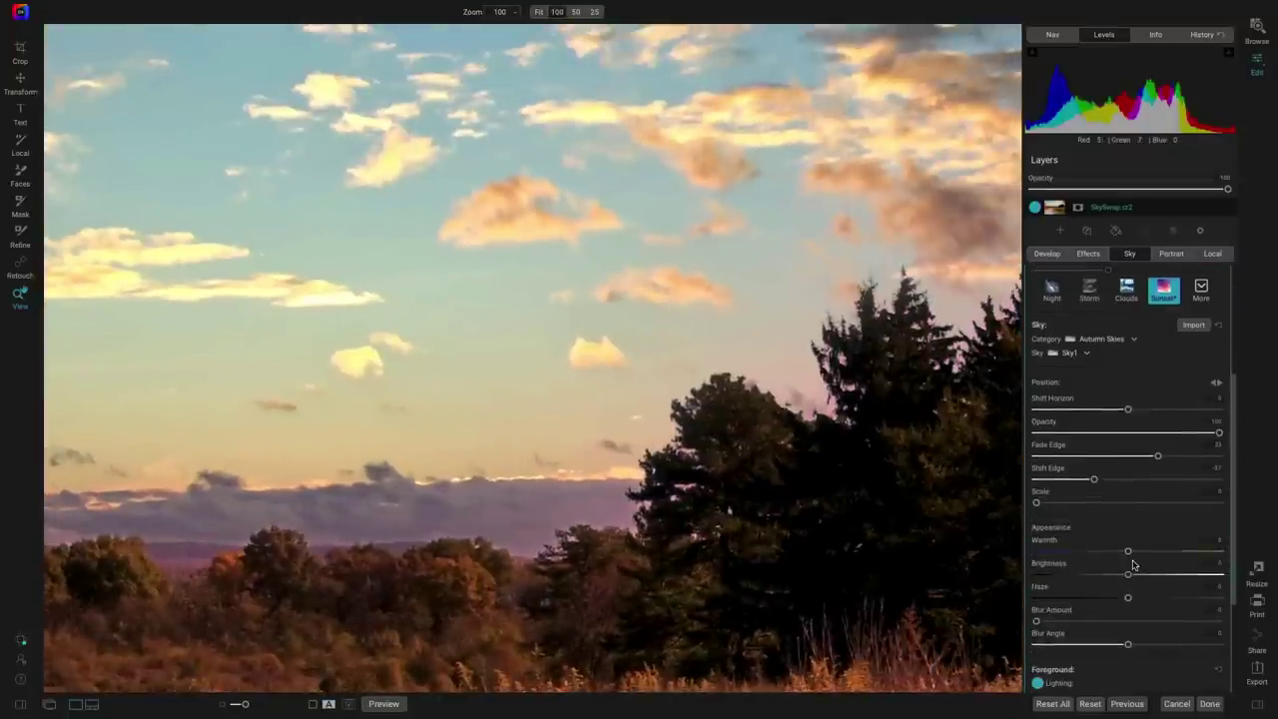
drag(1159, 459, 1096, 458)
Set Shift Edge to 58 while checking the horizon, and reset Fade Edge to 0 with the whole photo in view
drag(535, 470, 798, 331)
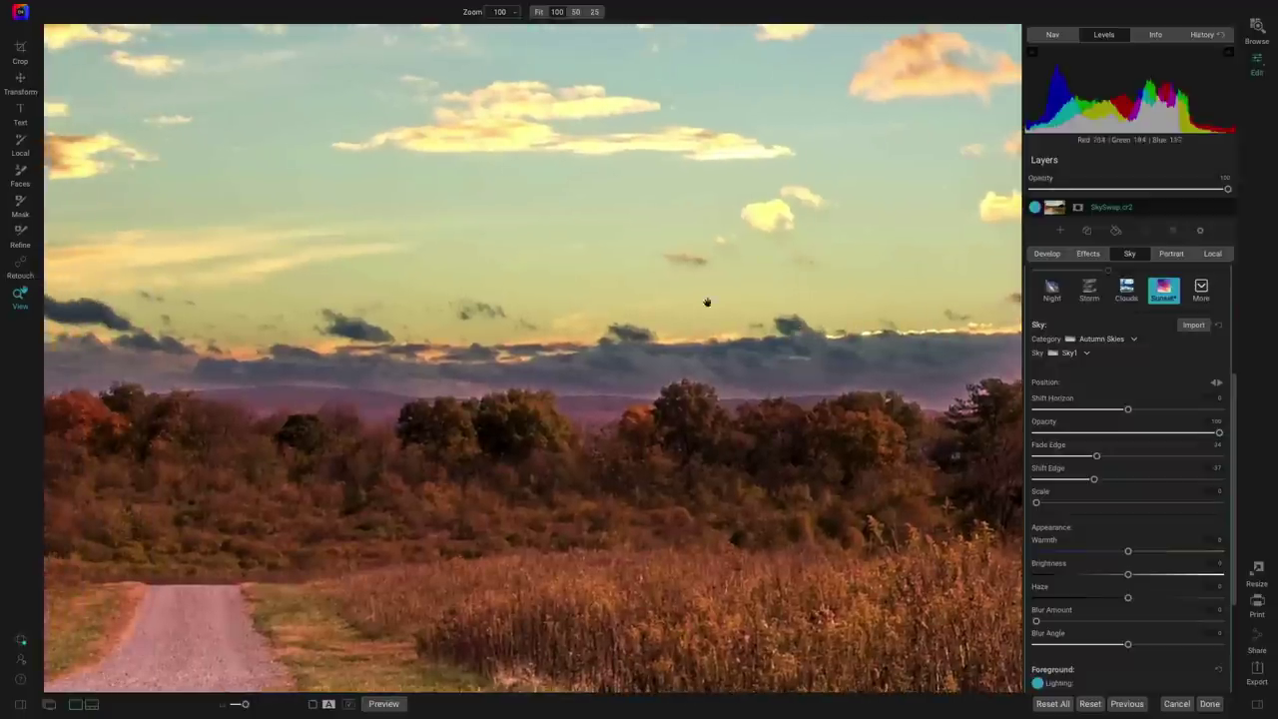
drag(626, 279, 761, 355)
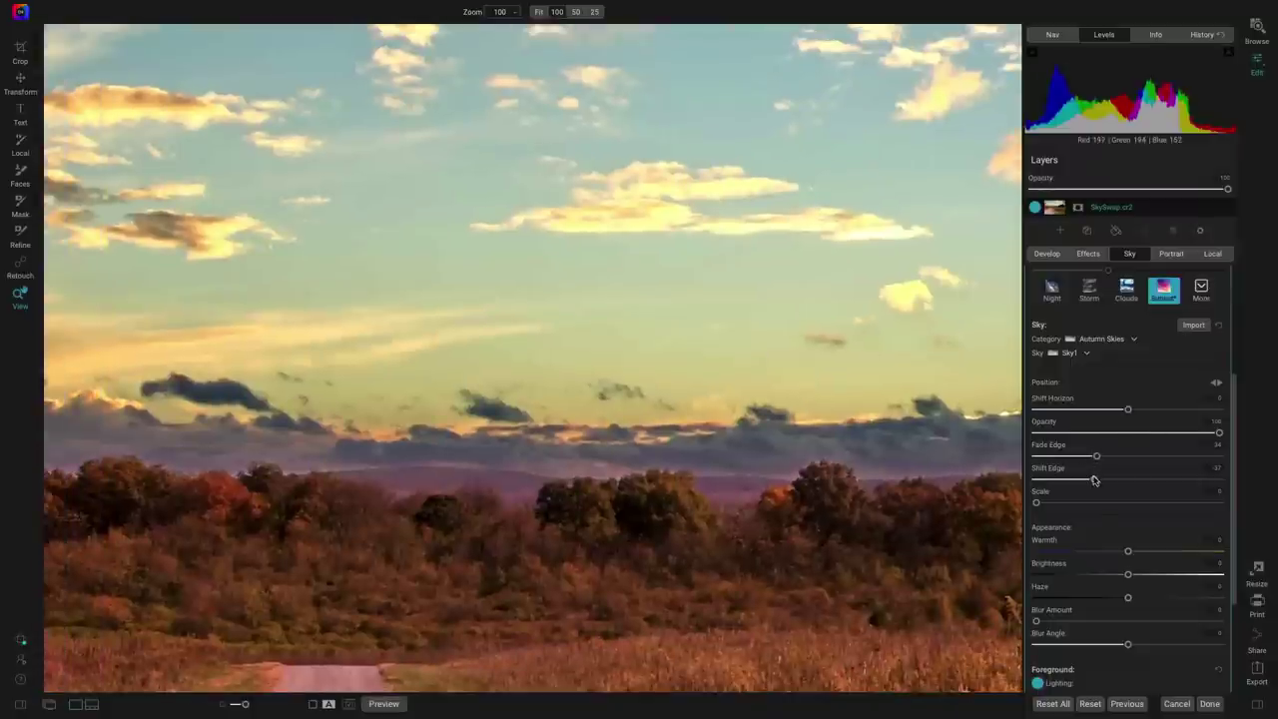
drag(1095, 482, 1180, 475)
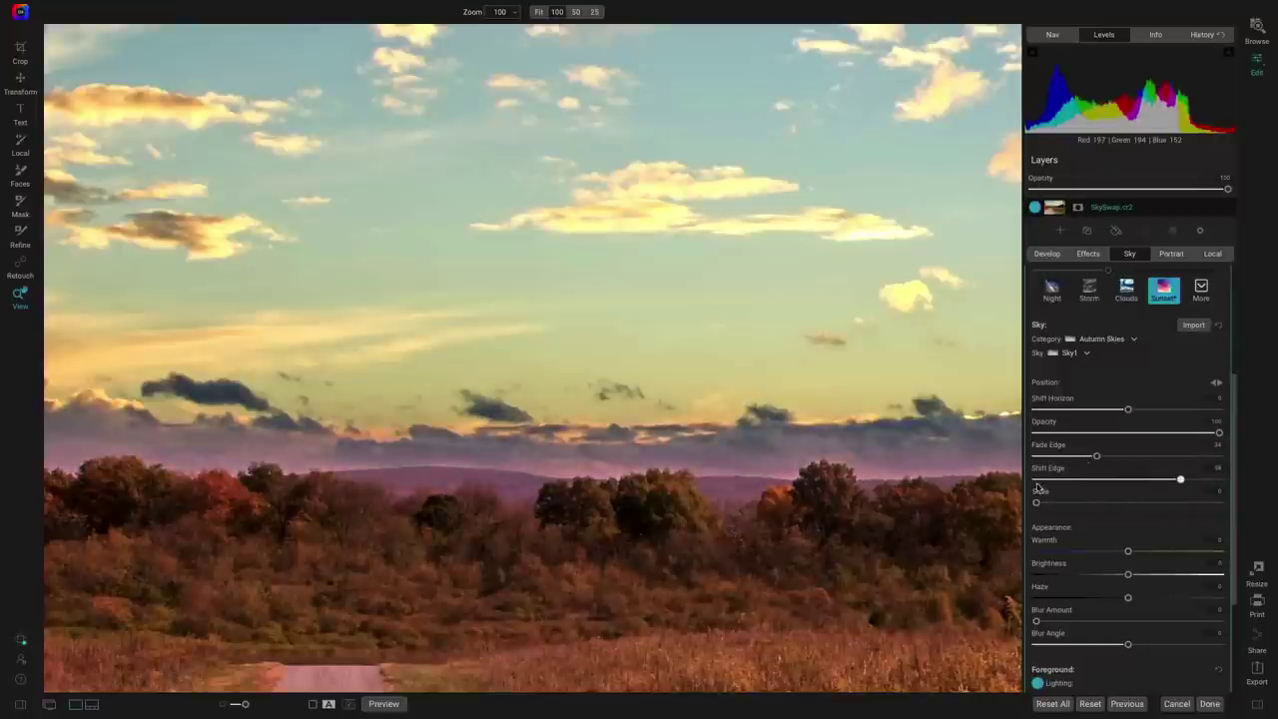
click(629, 437)
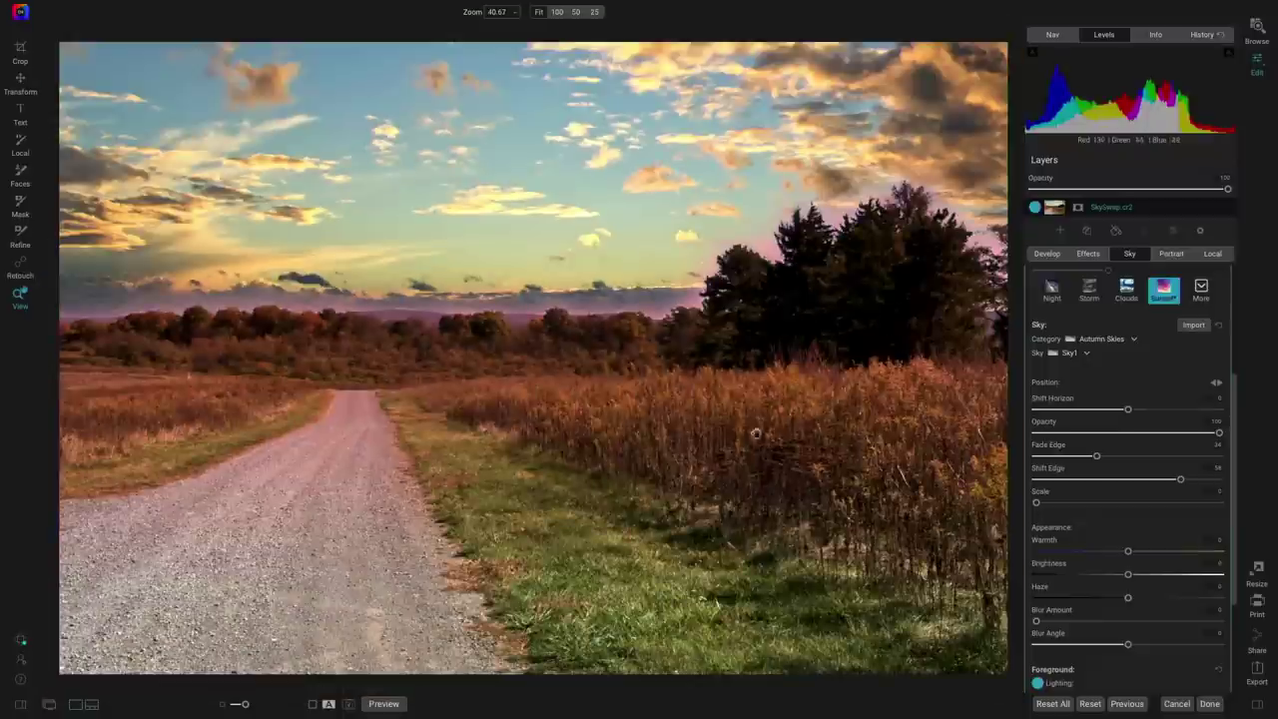
double_click(1048, 446)
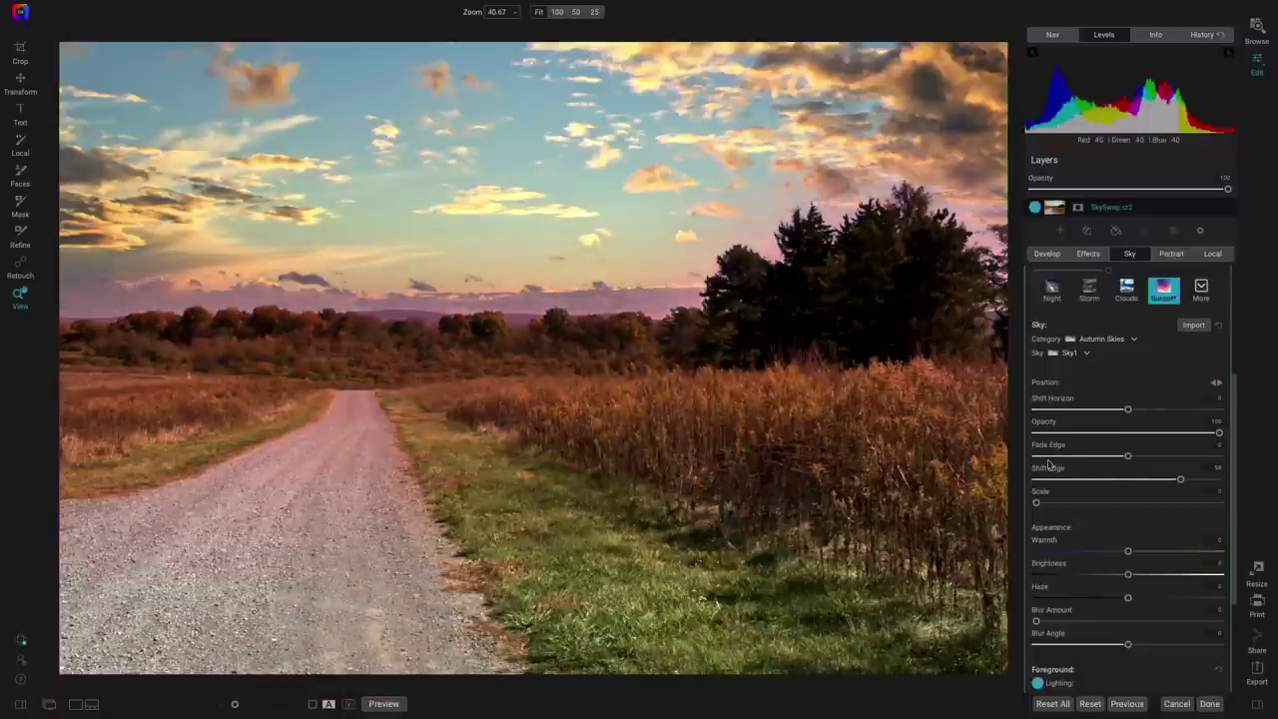
Reset Shift Edge to 0, keep Scale at 0, and lower Shift Horizon slightly to reposition the replacement sky
double_click(1049, 470)
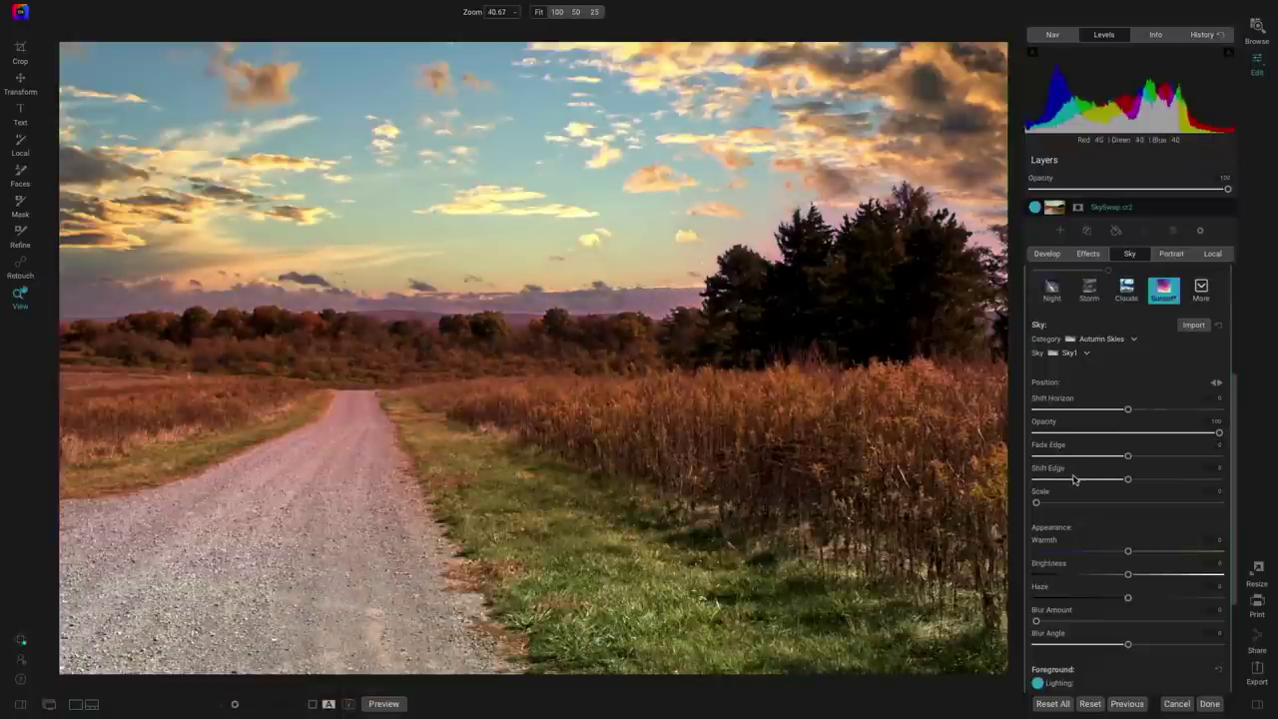
mouse_move(1036, 506)
mouse_down()
mouse_move(1065, 504)
mouse_move(1034, 504)
mouse_up()
drag(1129, 410, 1119, 414)
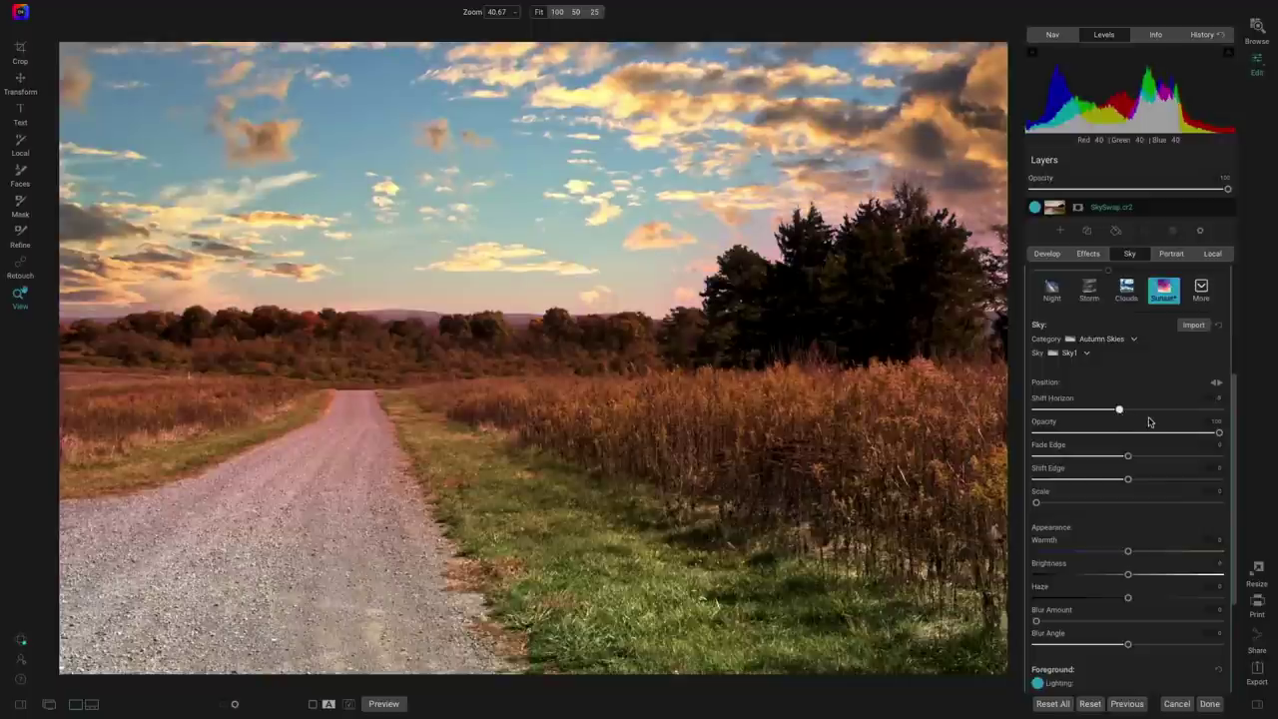
Try a slightly negative Fade Edge and a lower sky Opacity, returning them to 0 and 100
mouse_move(1130, 459)
mouse_down()
mouse_move(1196, 459)
mouse_move(1066, 458)
mouse_move(1122, 459)
mouse_up()
double_click(1059, 450)
scroll(1142, 329, up, 2)
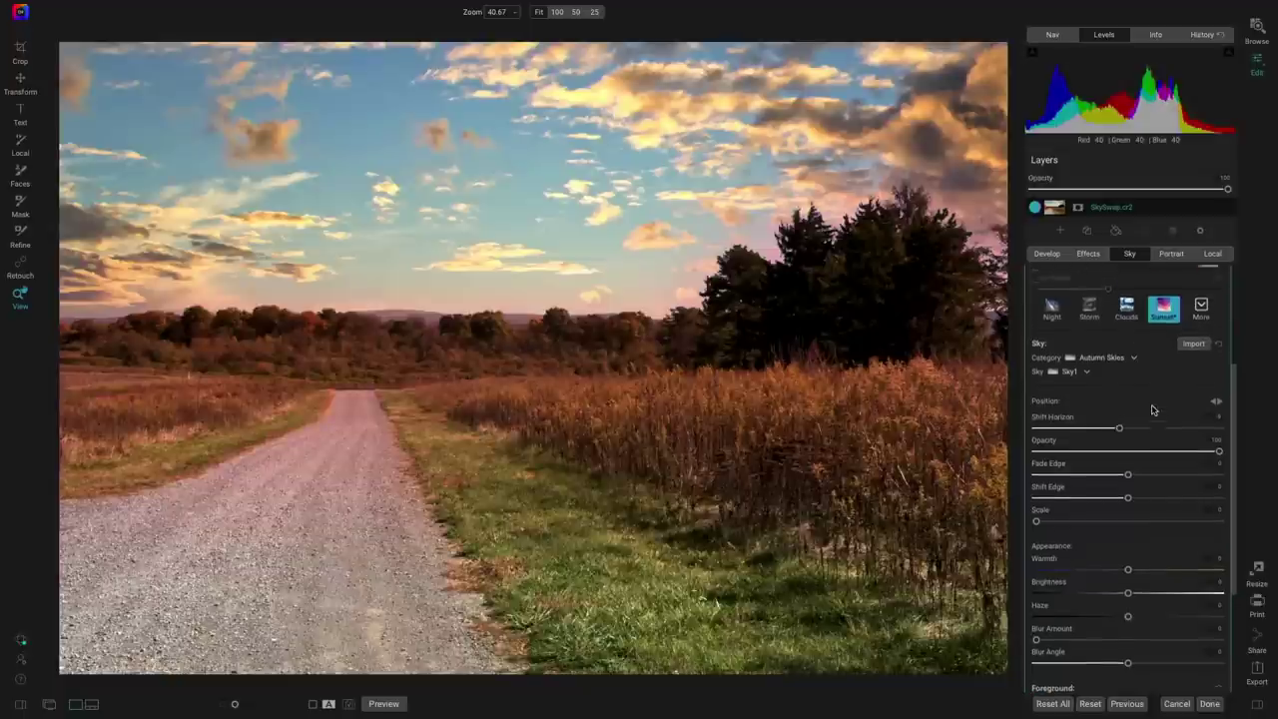
mouse_move(1220, 540)
mouse_down()
mouse_move(1103, 535)
mouse_move(1216, 544)
mouse_up()
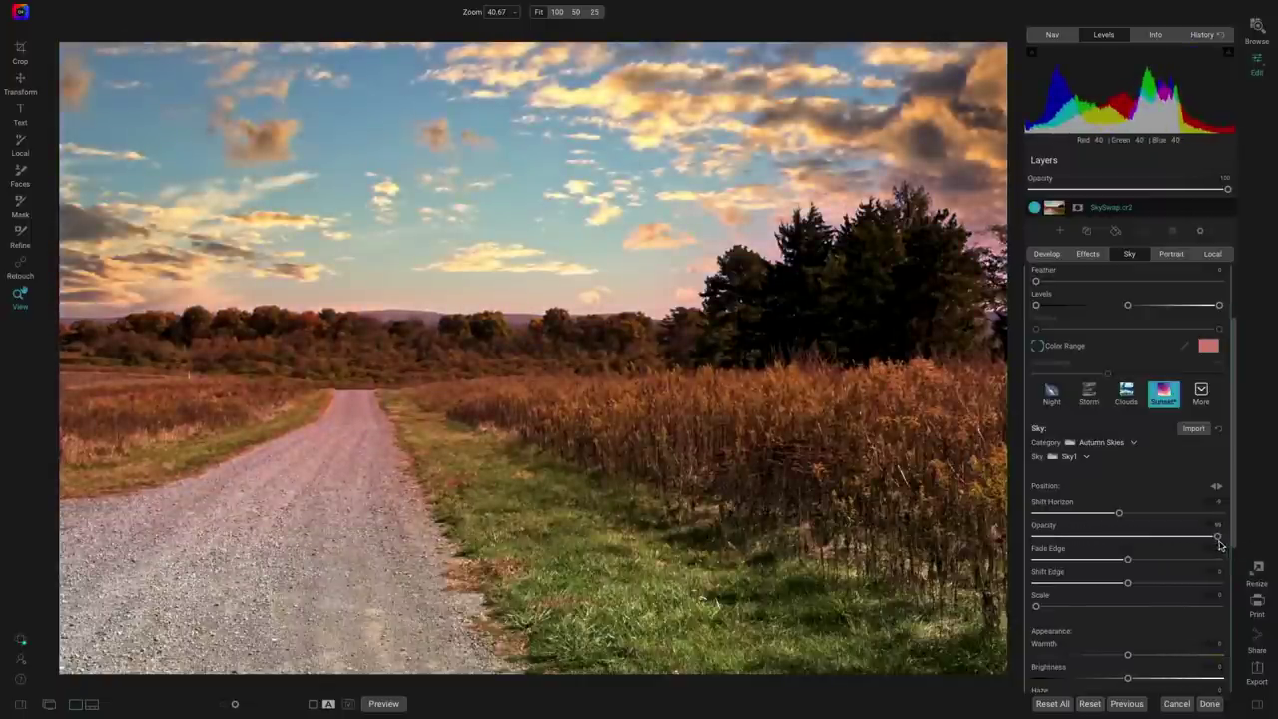
scroll(1167, 489, up, 2)
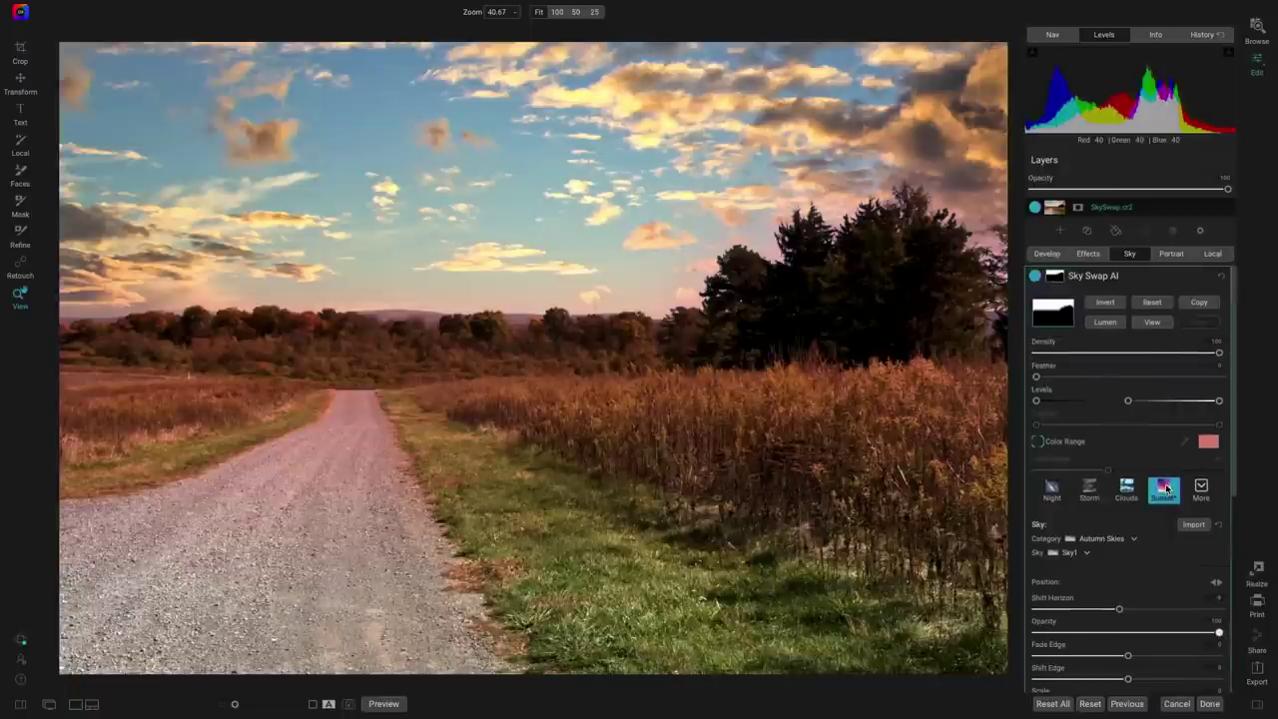
scroll(1167, 489, down, 3)
scroll(1166, 489, up, 3)
click(1163, 489)
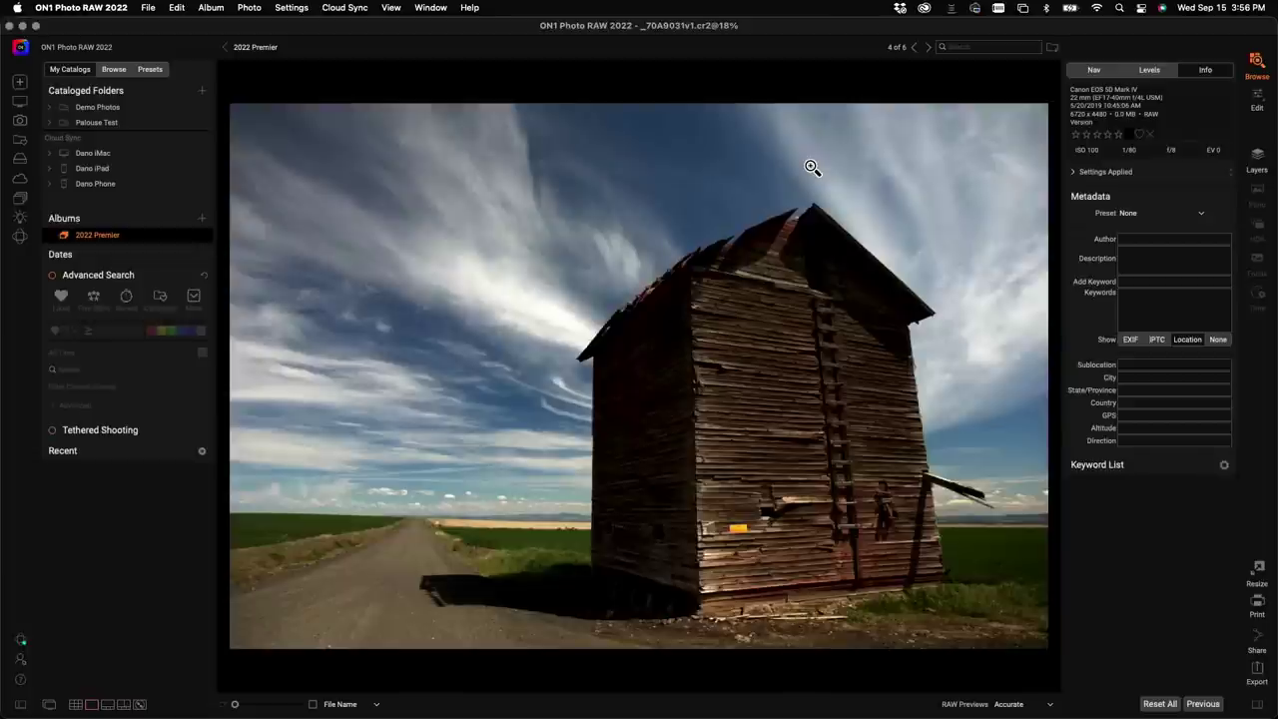
Compare the barn photo with its lightning version, and open the colour version for editing with a Black & White filter added
key(Left)
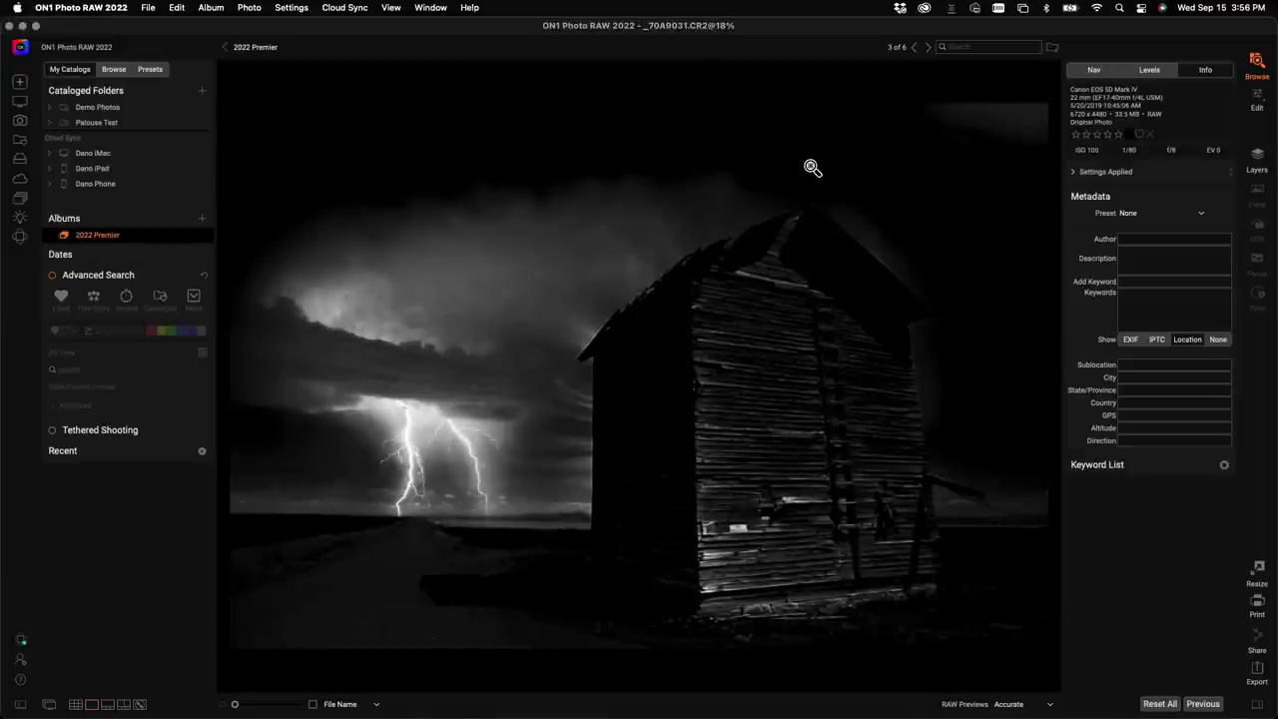
key(Right)
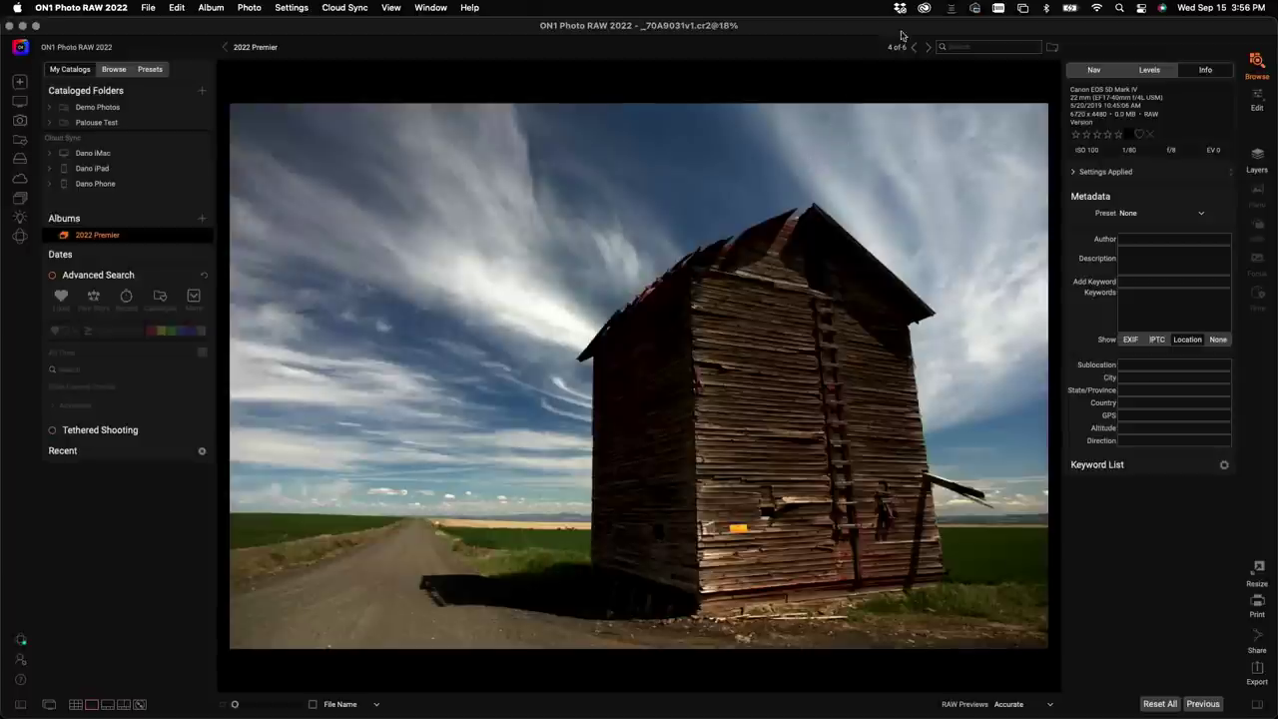
click(1258, 97)
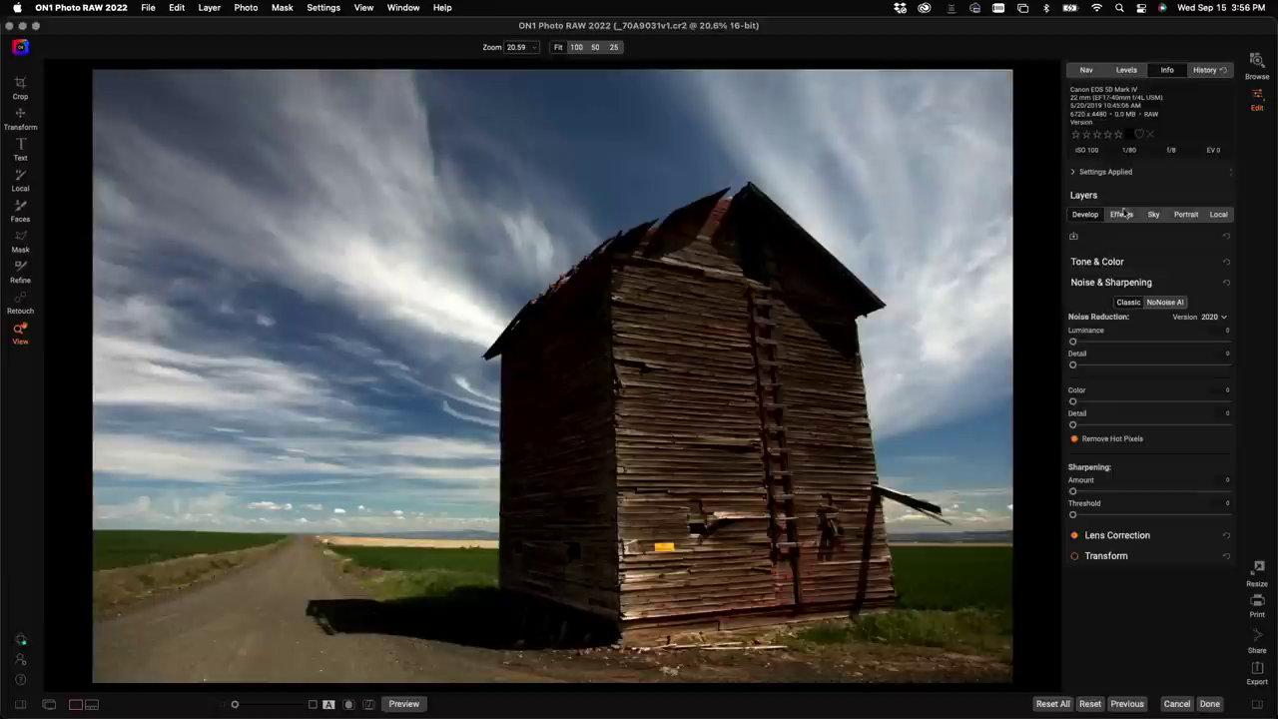
click(1121, 213)
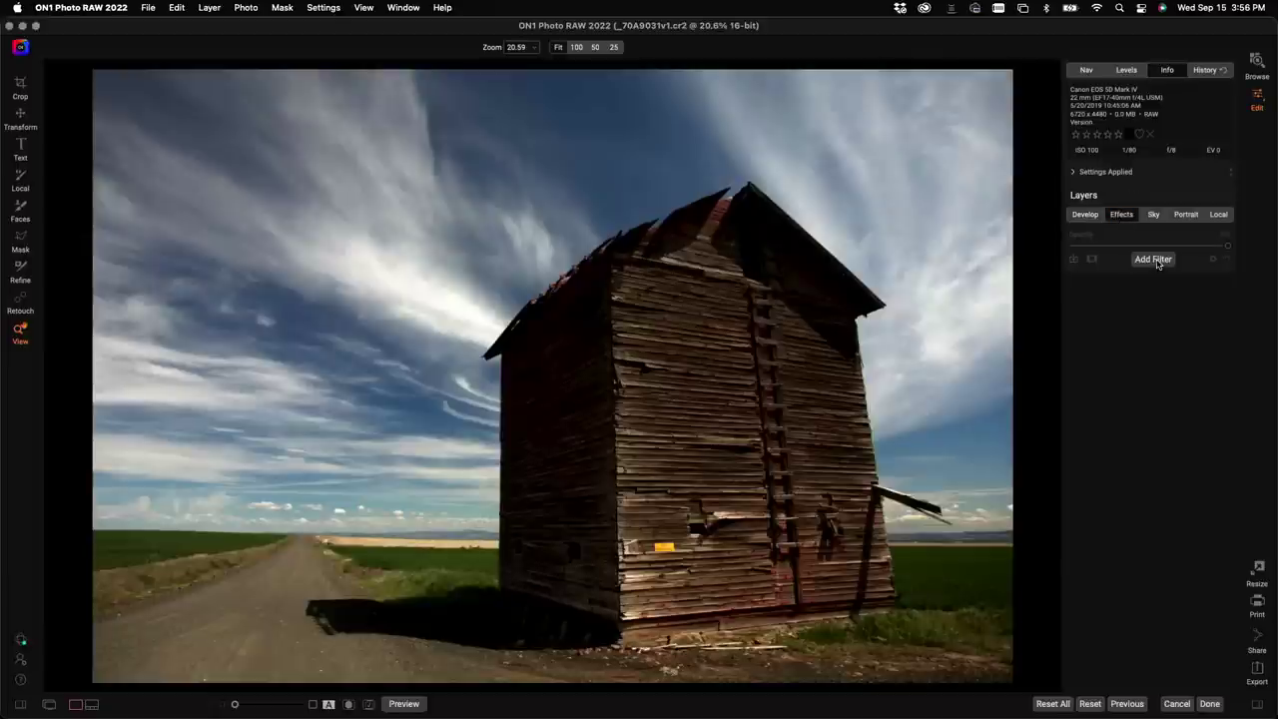
click(1154, 260)
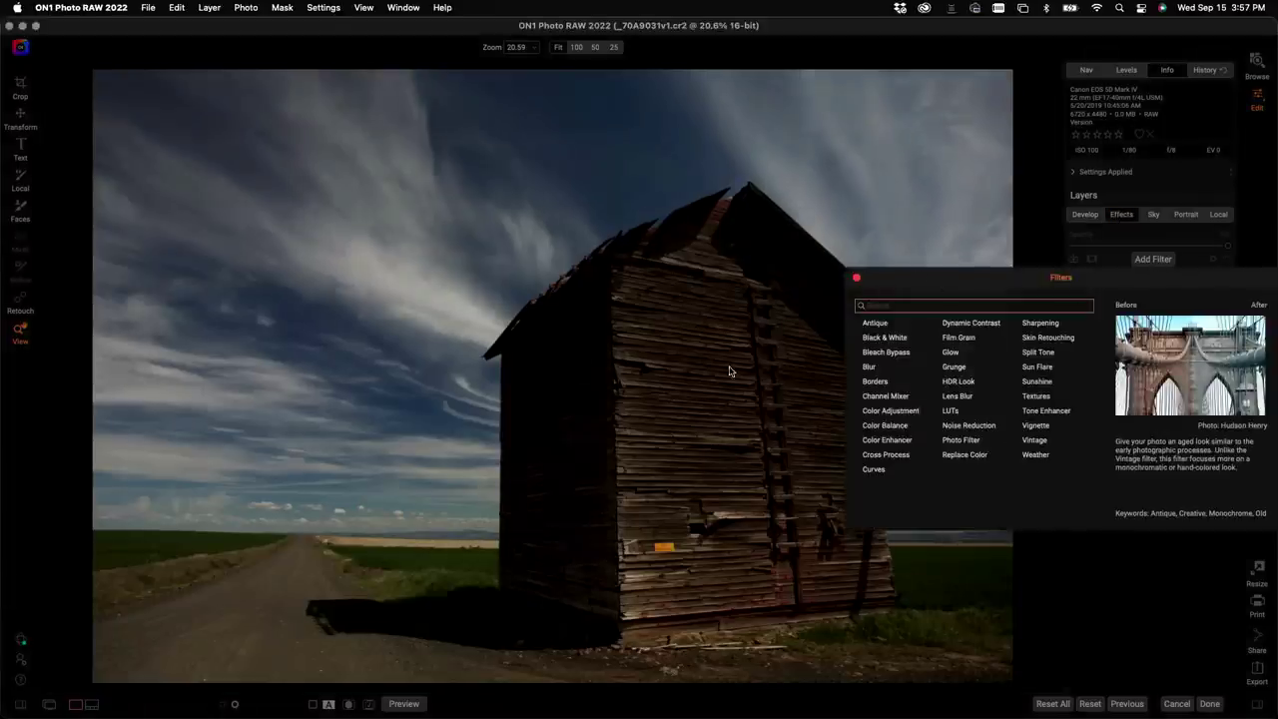
click(875, 338)
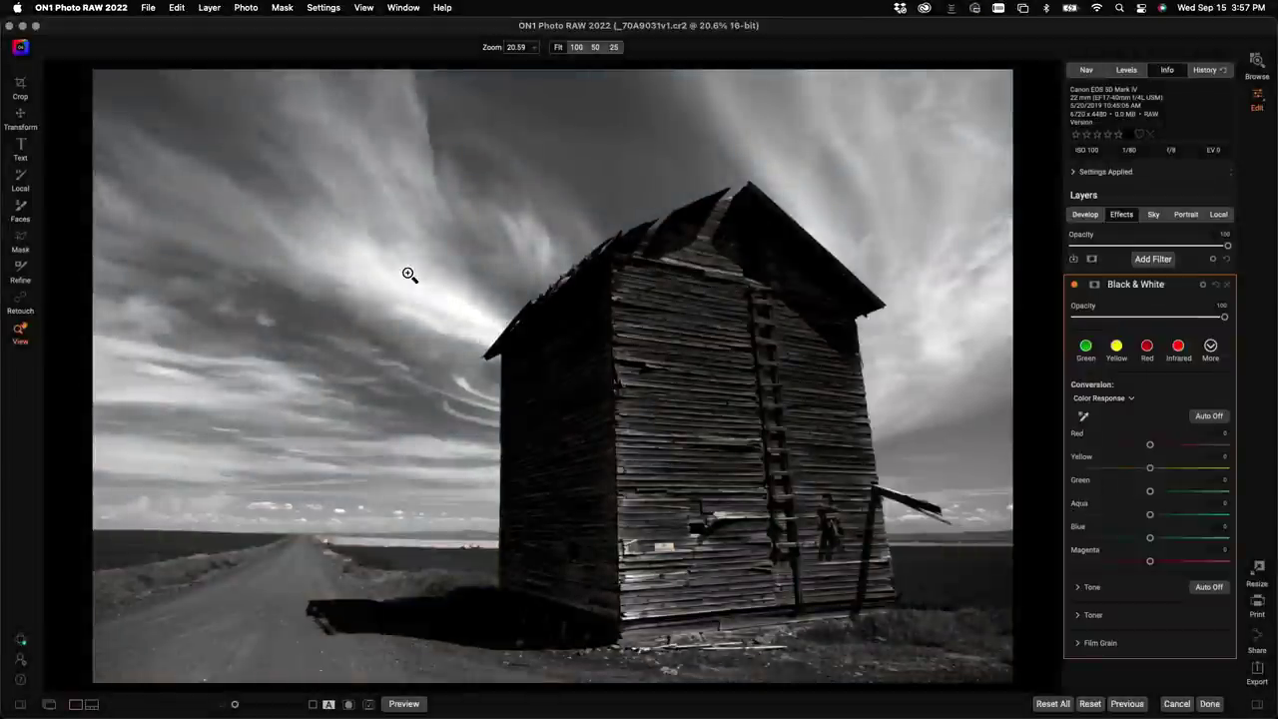
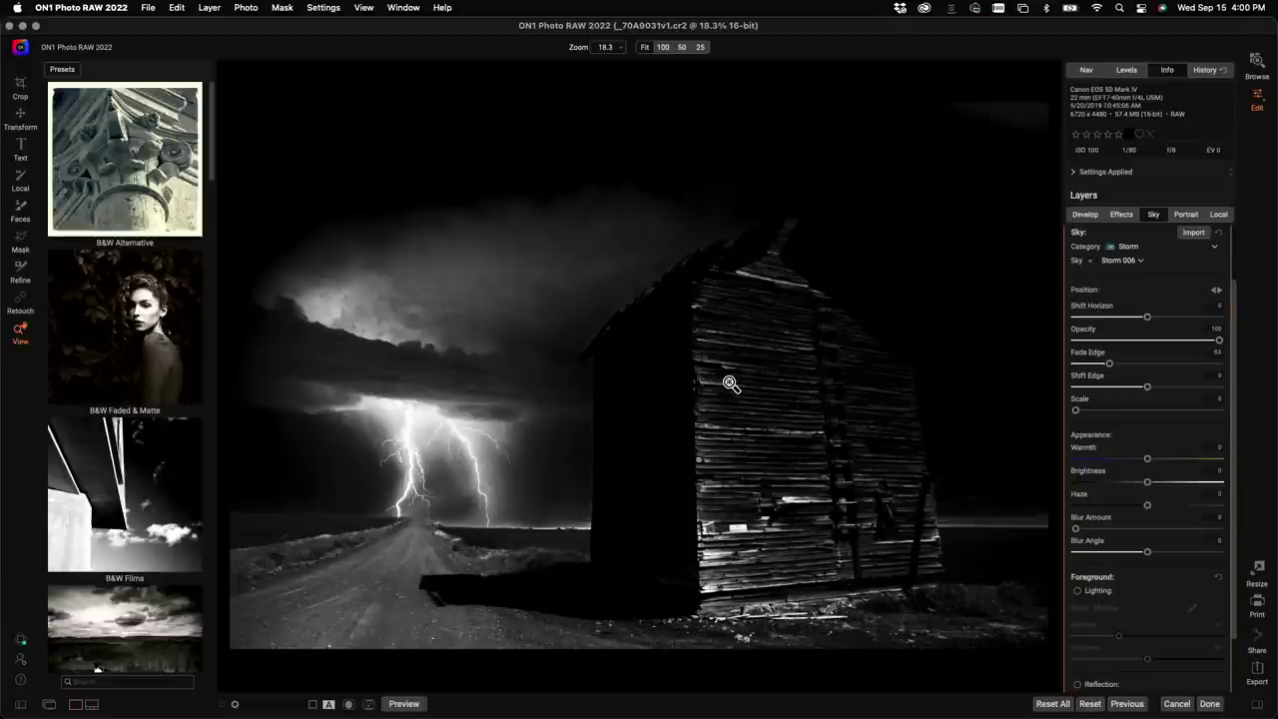
Open the export options for the storm-sky barn photo and enlarge the window to show all the settings
click(1257, 675)
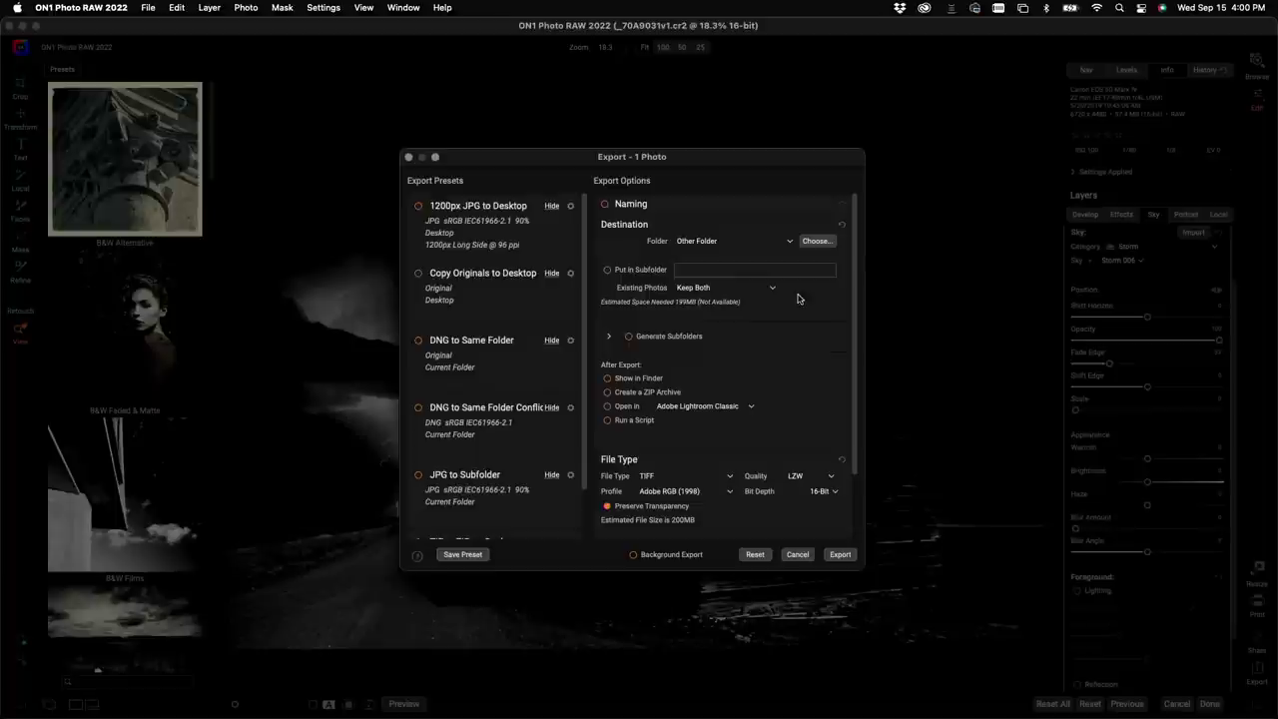
drag(705, 160, 636, 60)
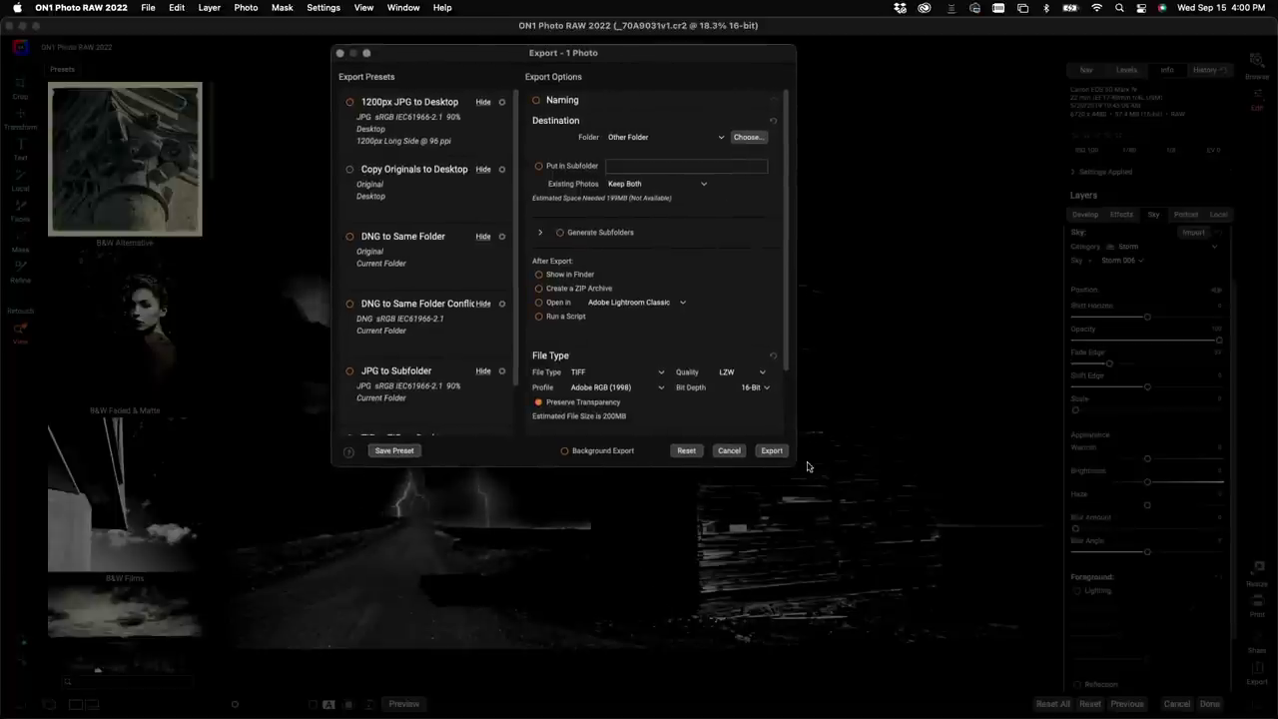
drag(796, 465, 899, 656)
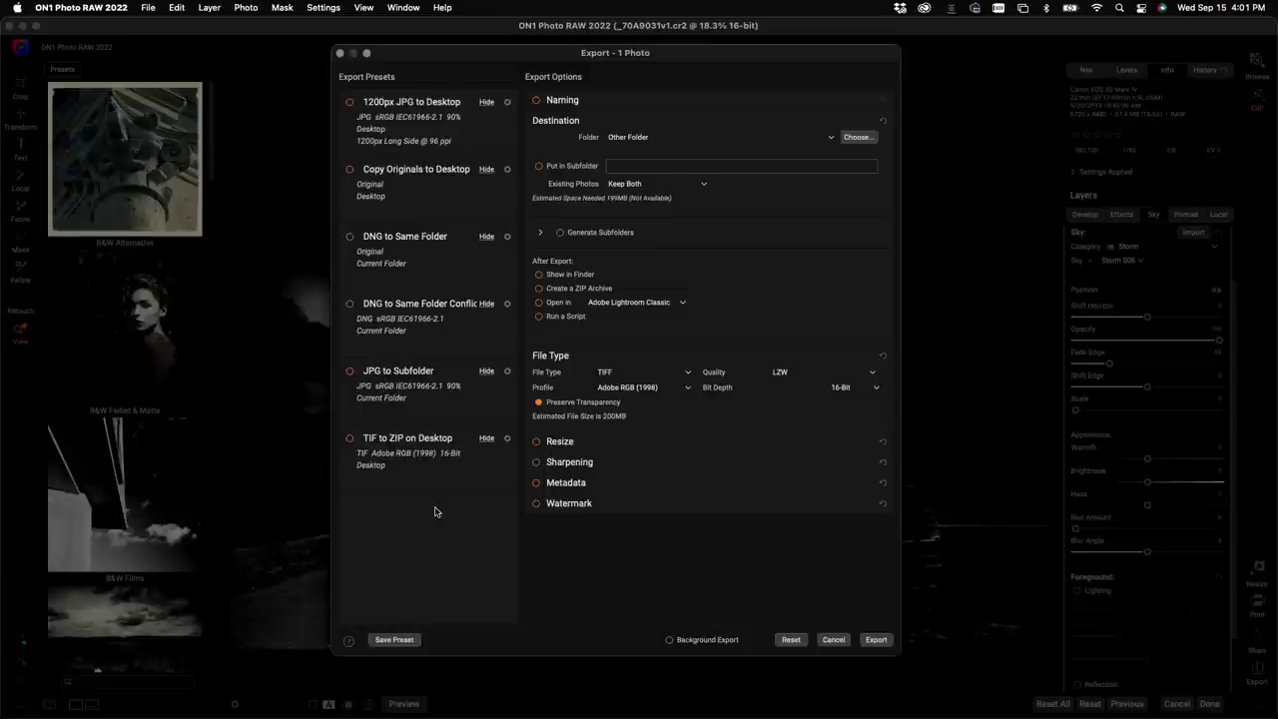
Expand and enable the Naming options for the export, and add the Filename token to the file name
click(590, 104)
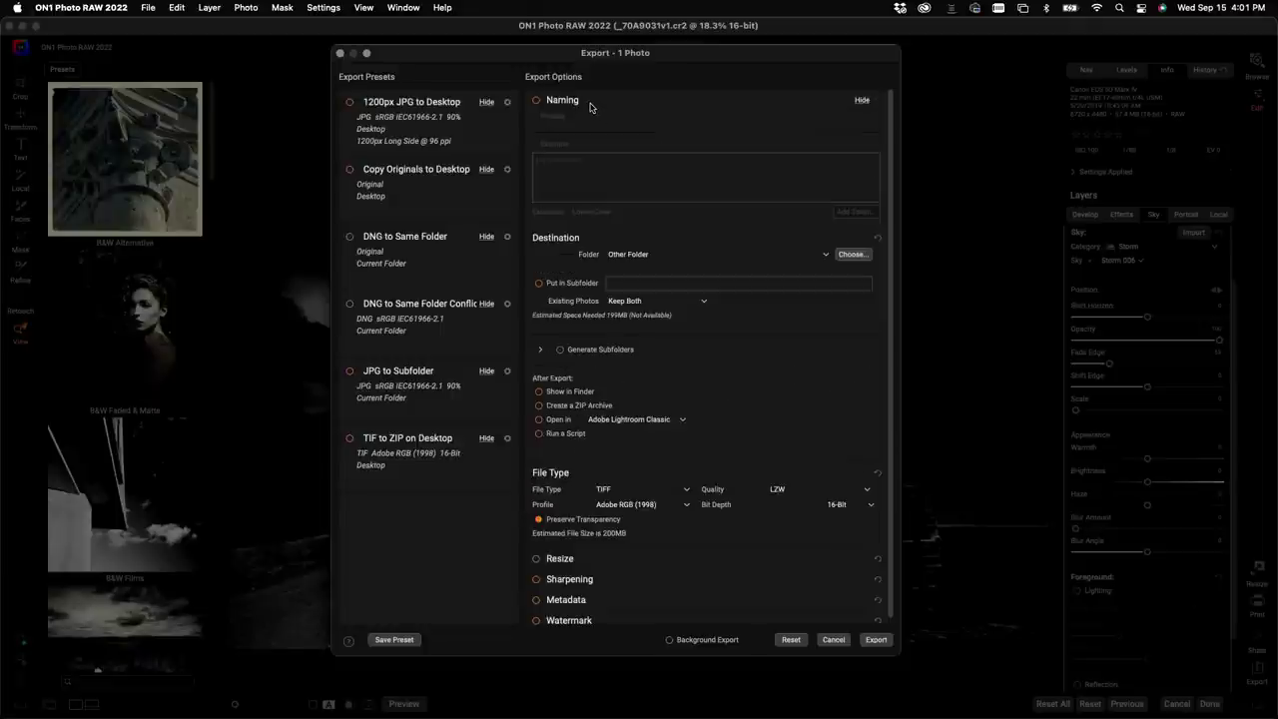
click(537, 101)
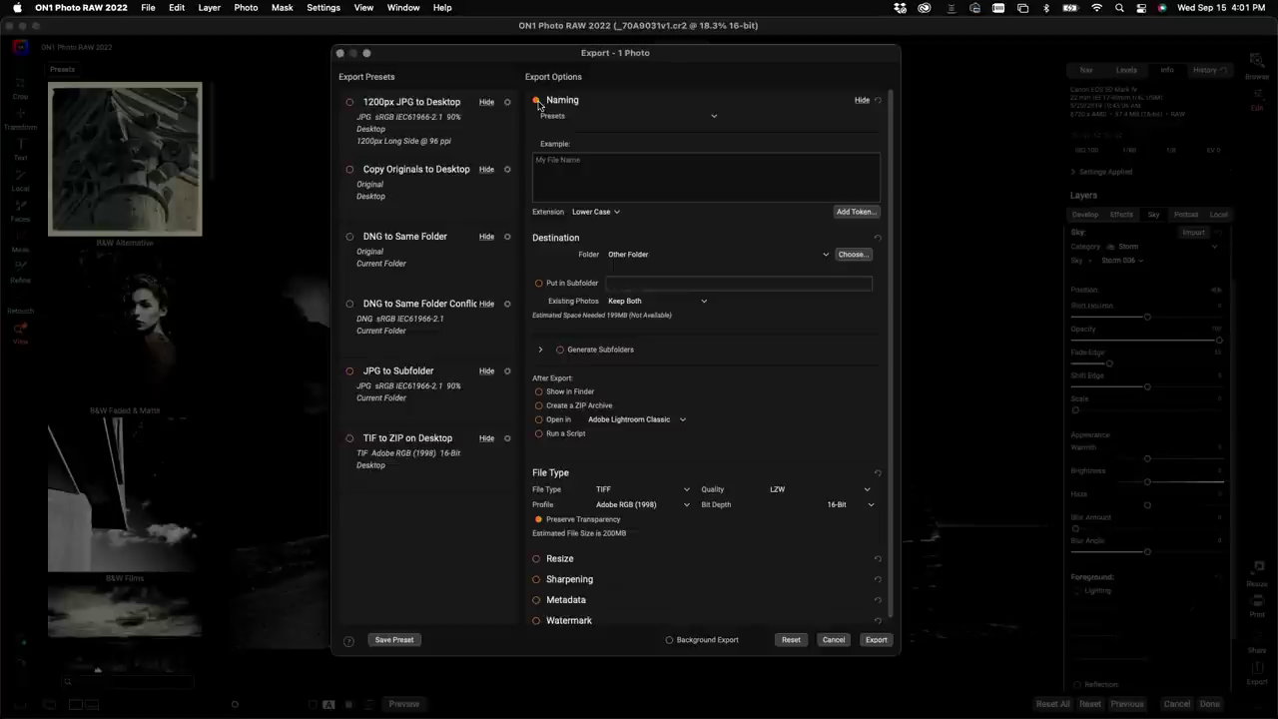
click(537, 101)
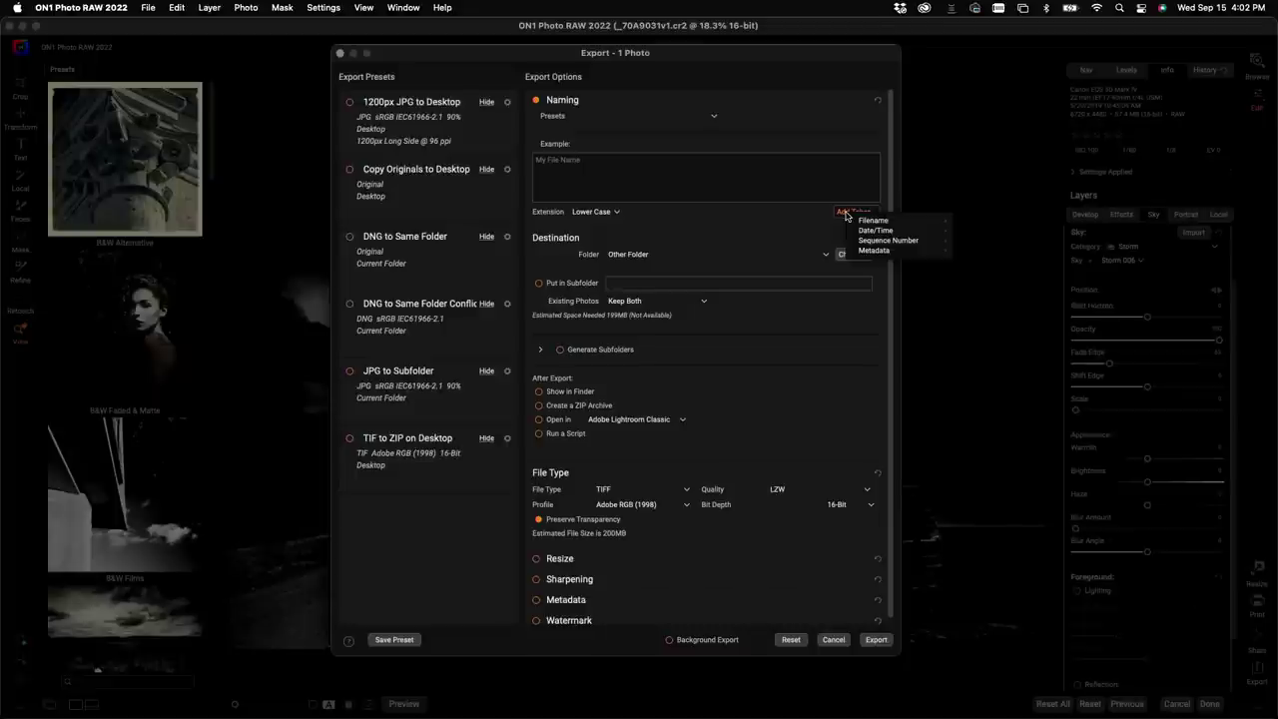
mouse_move(865, 220)
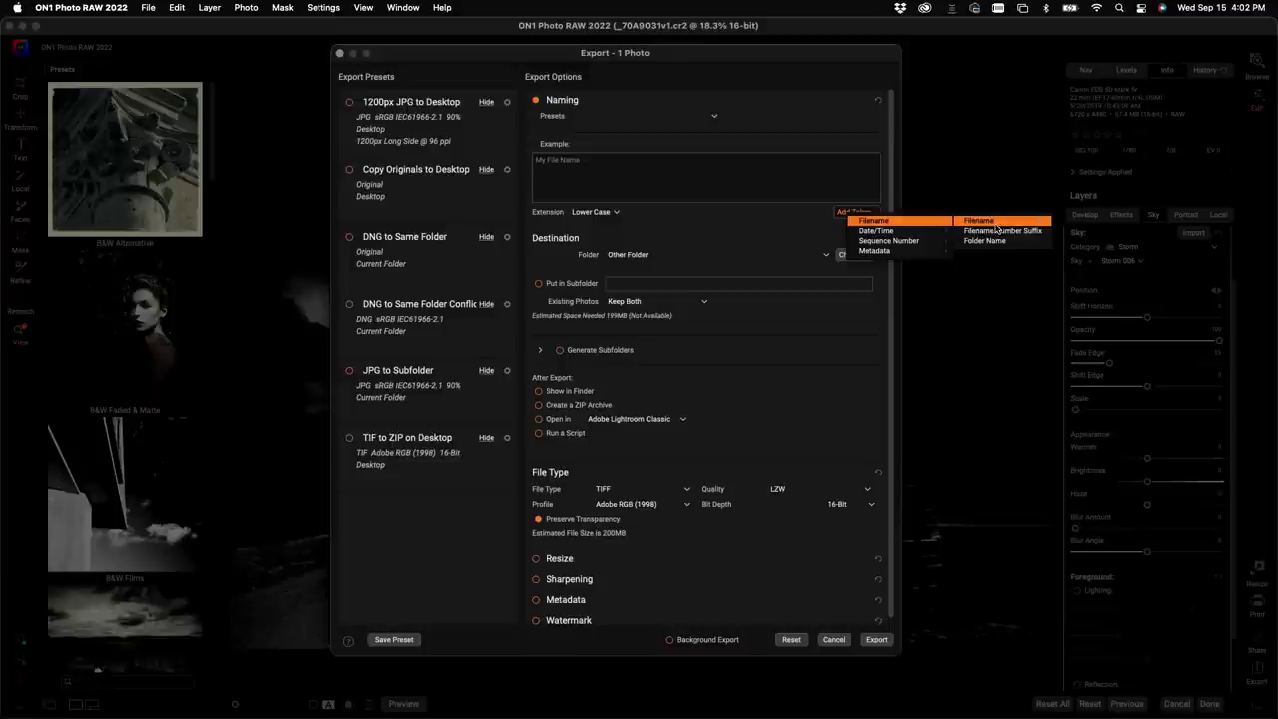
click(996, 227)
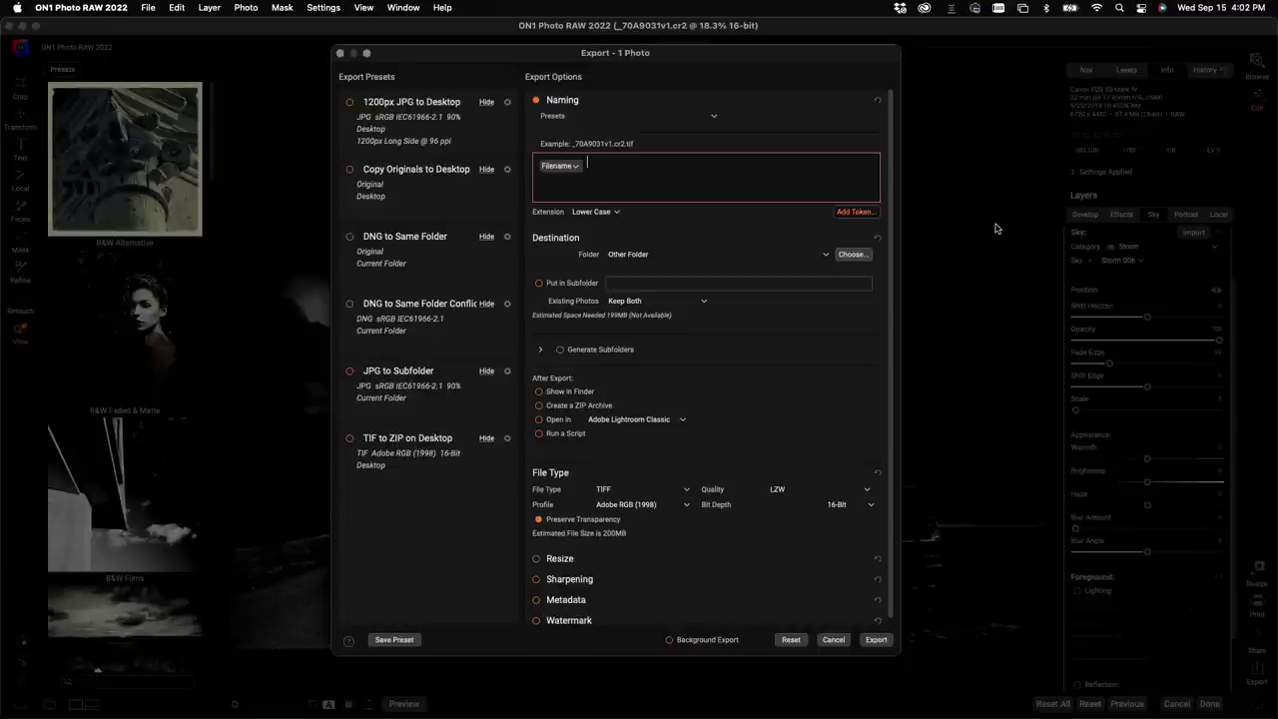
Extend the export name with the text SkySwap and a Date (YYYYMMDD) token, separating the parts with spaces
text(SkySwap)
click(867, 214)
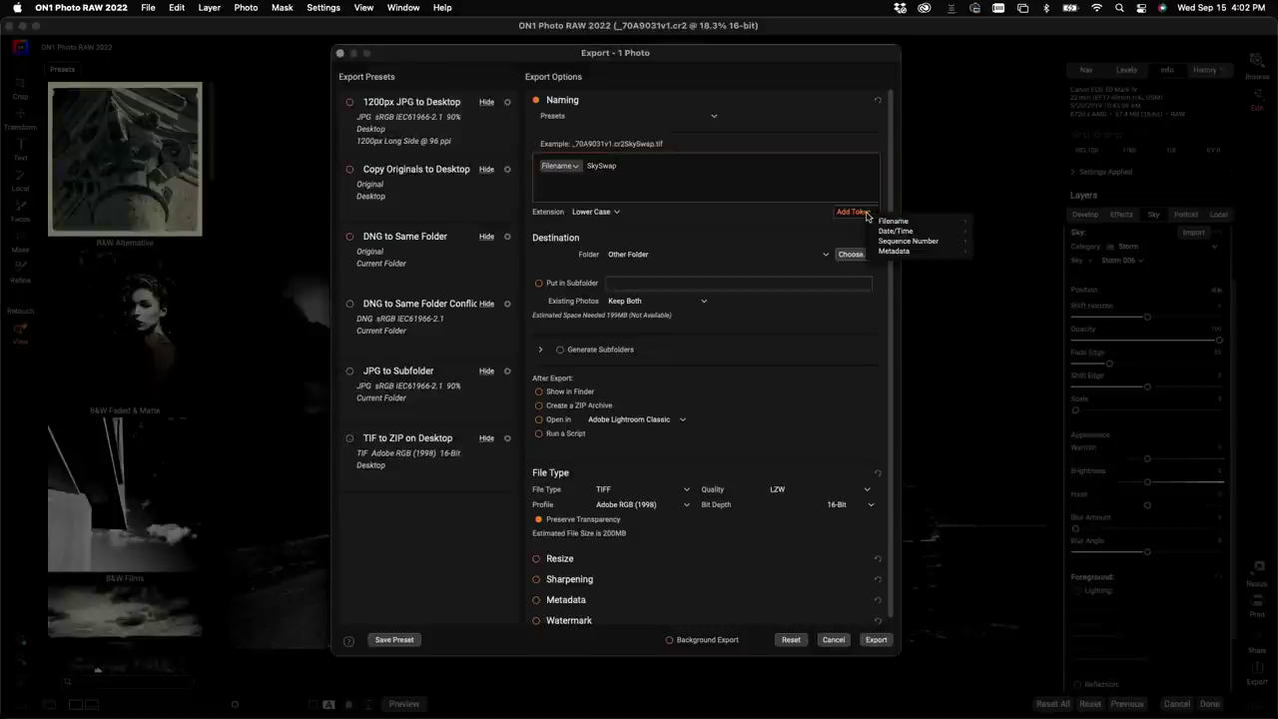
mouse_move(883, 233)
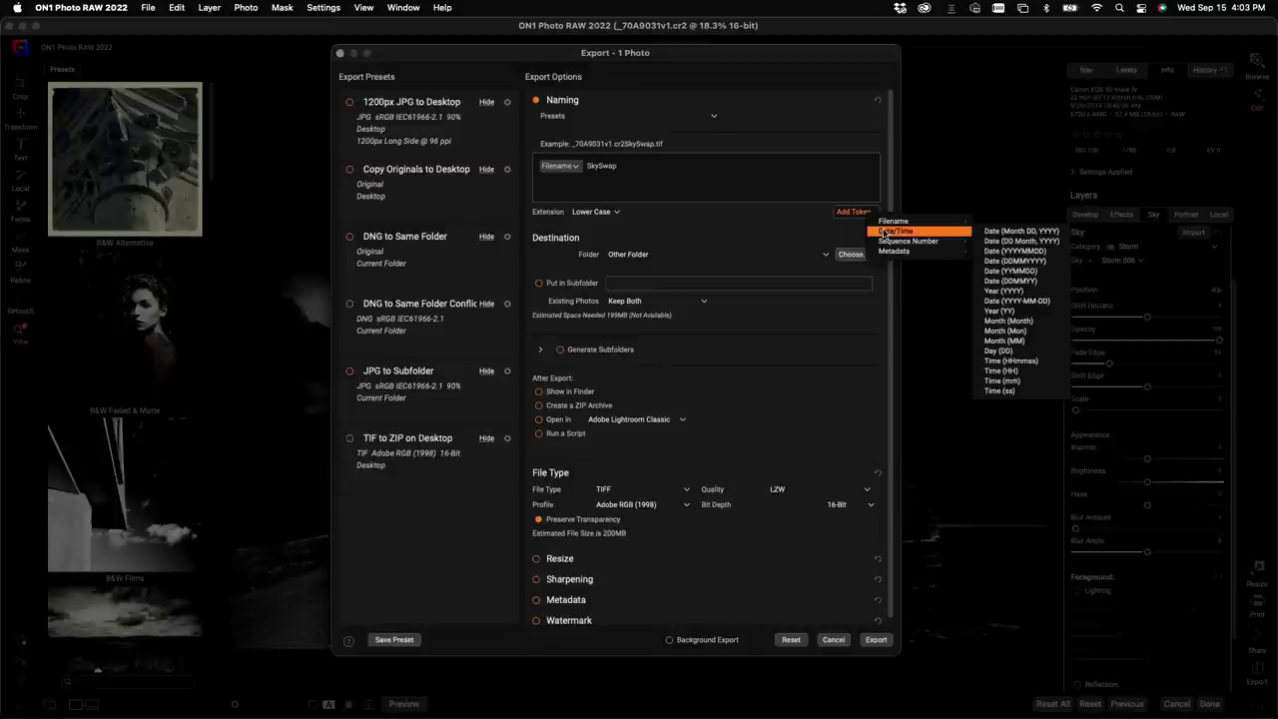
click(999, 252)
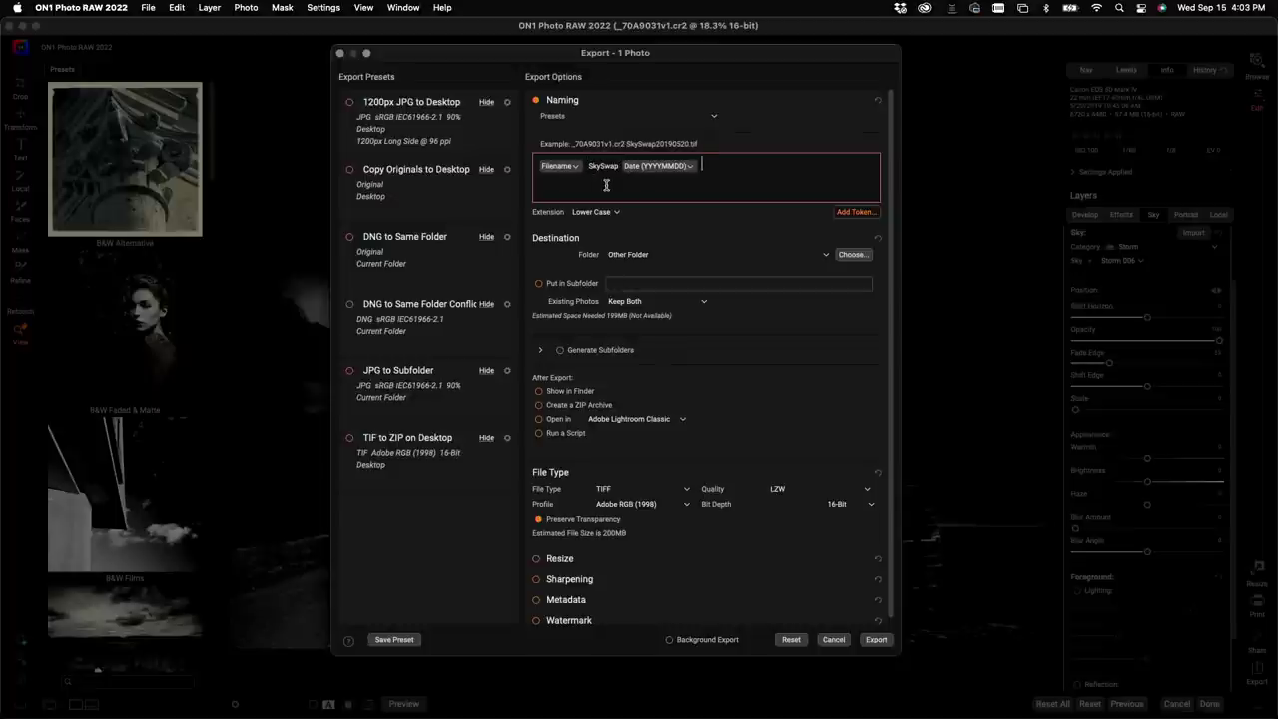
click(617, 170)
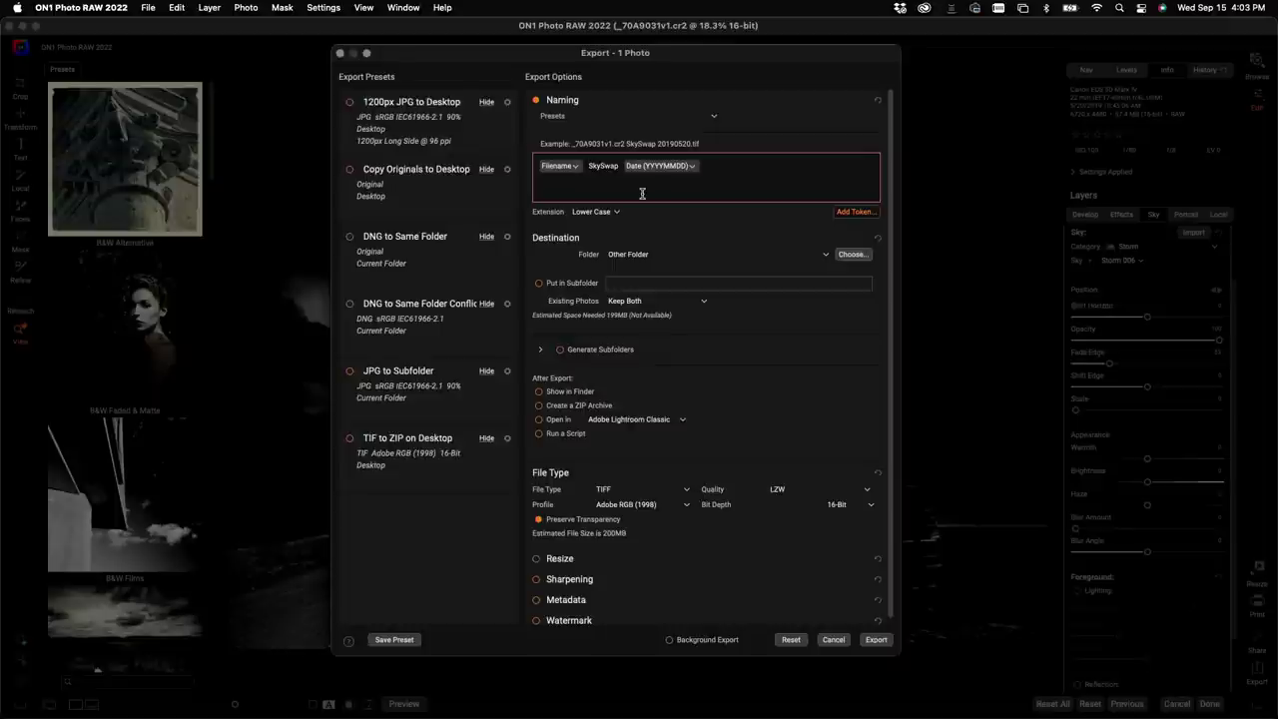
Review the extension case options and the Date/Time and Metadata token alternatives for the date token, keeping the current naming
click(608, 213)
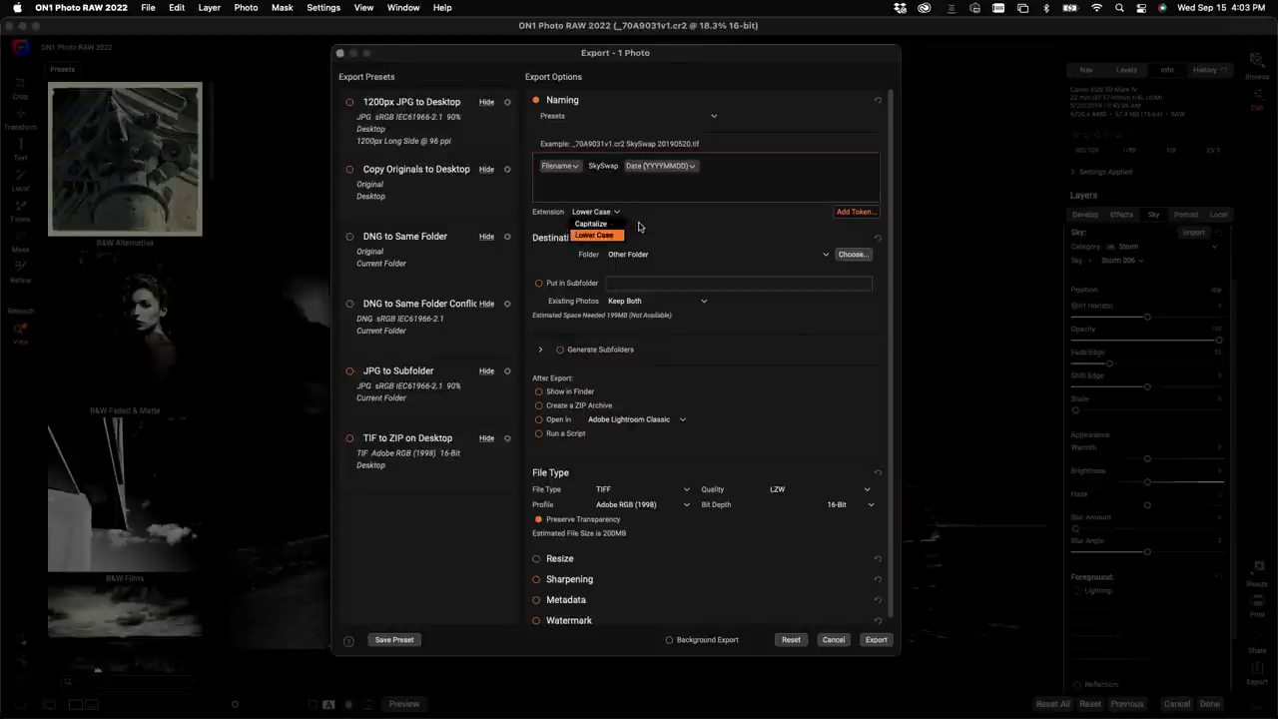
click(636, 221)
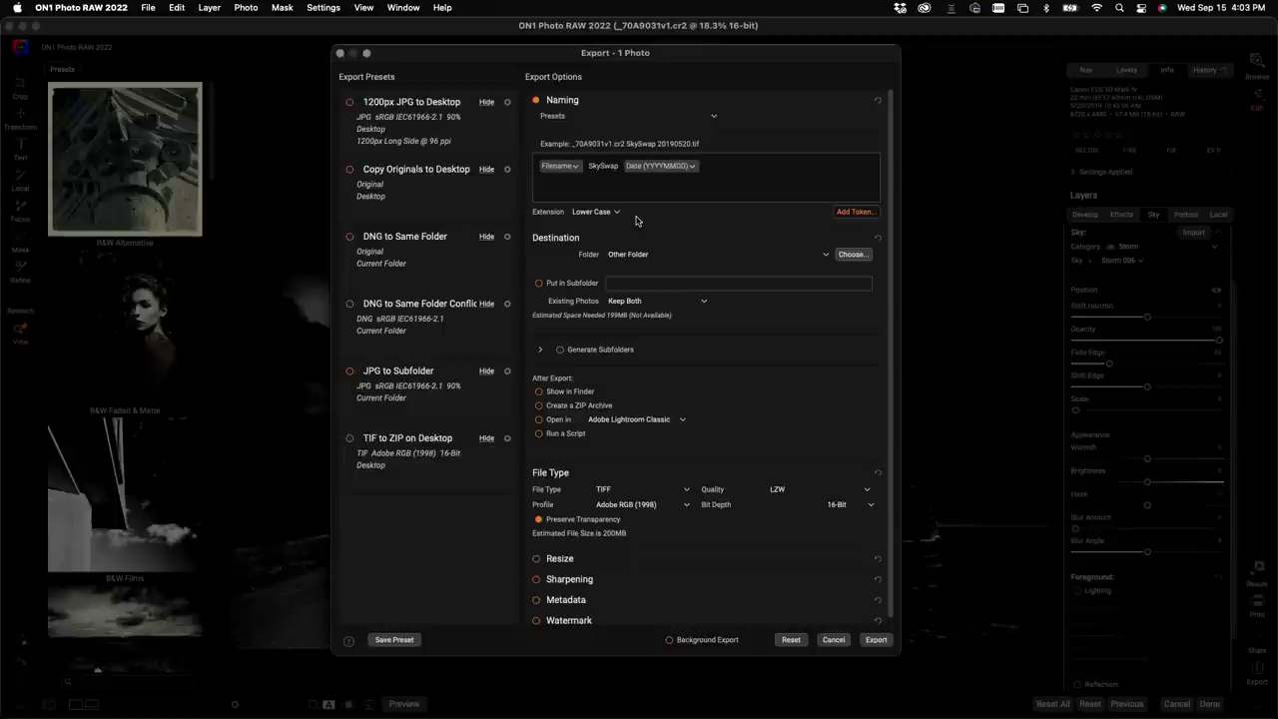
click(691, 167)
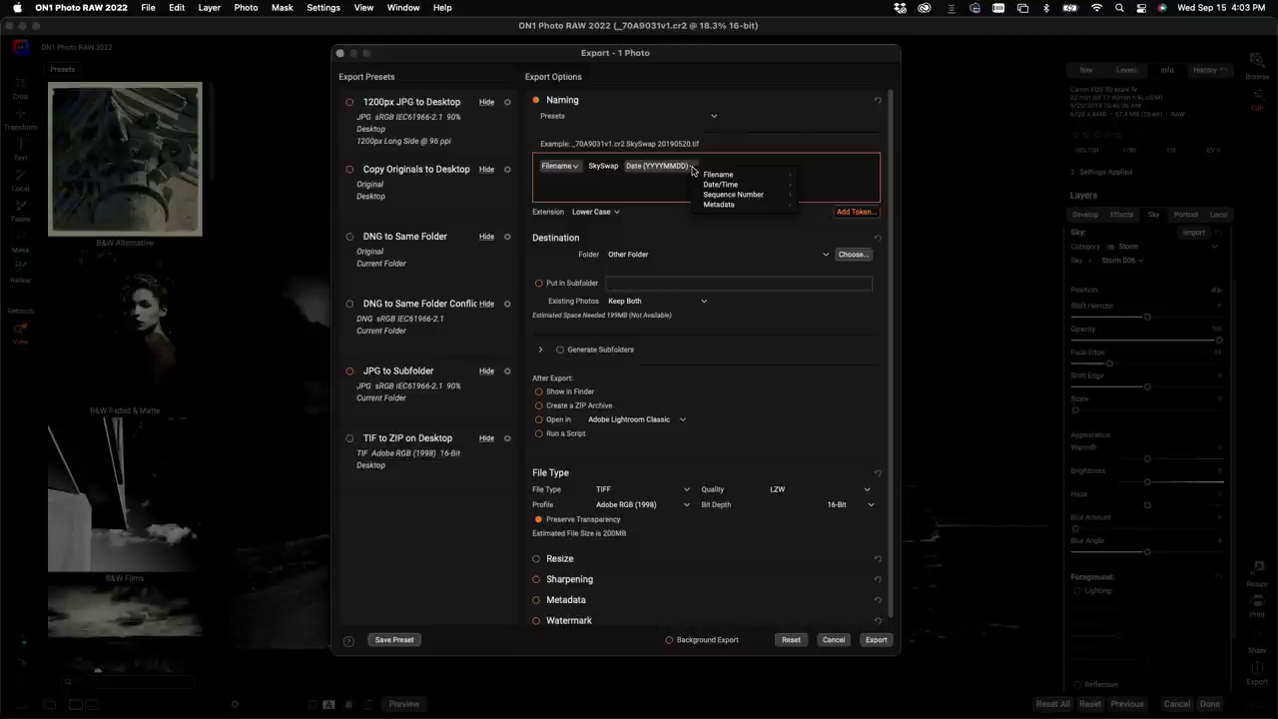
mouse_move(715, 177)
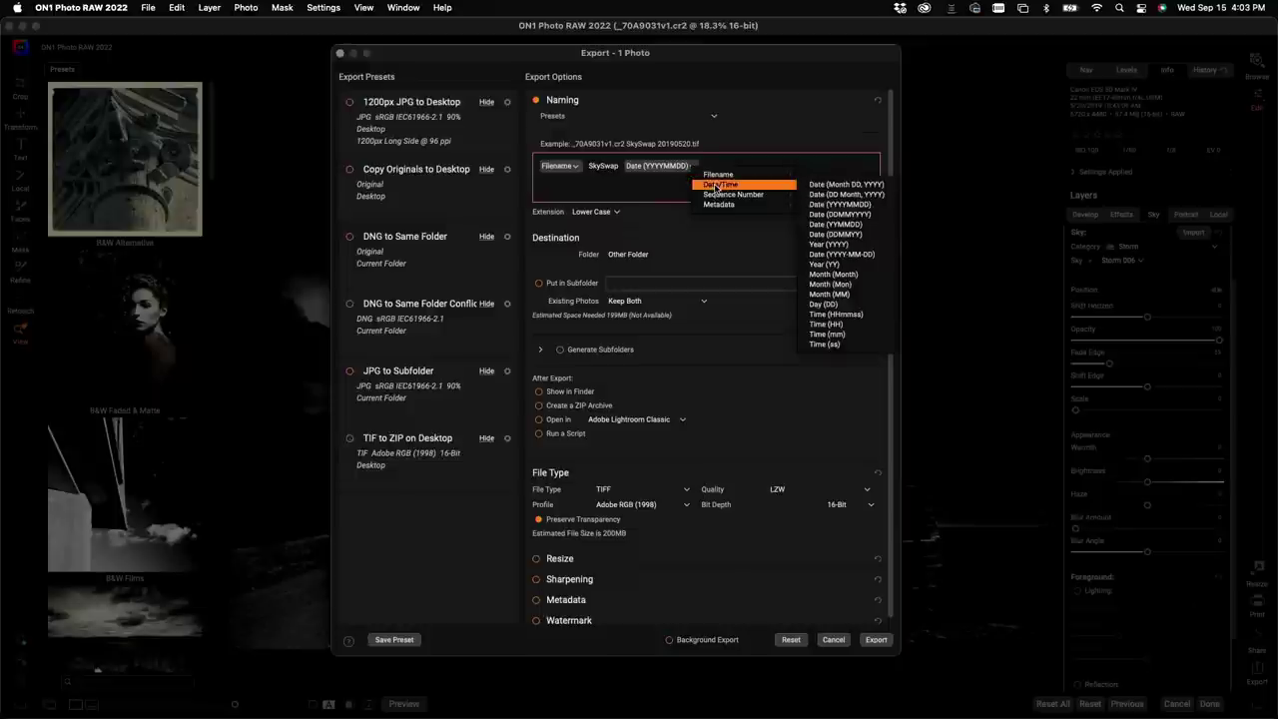
mouse_move(721, 196)
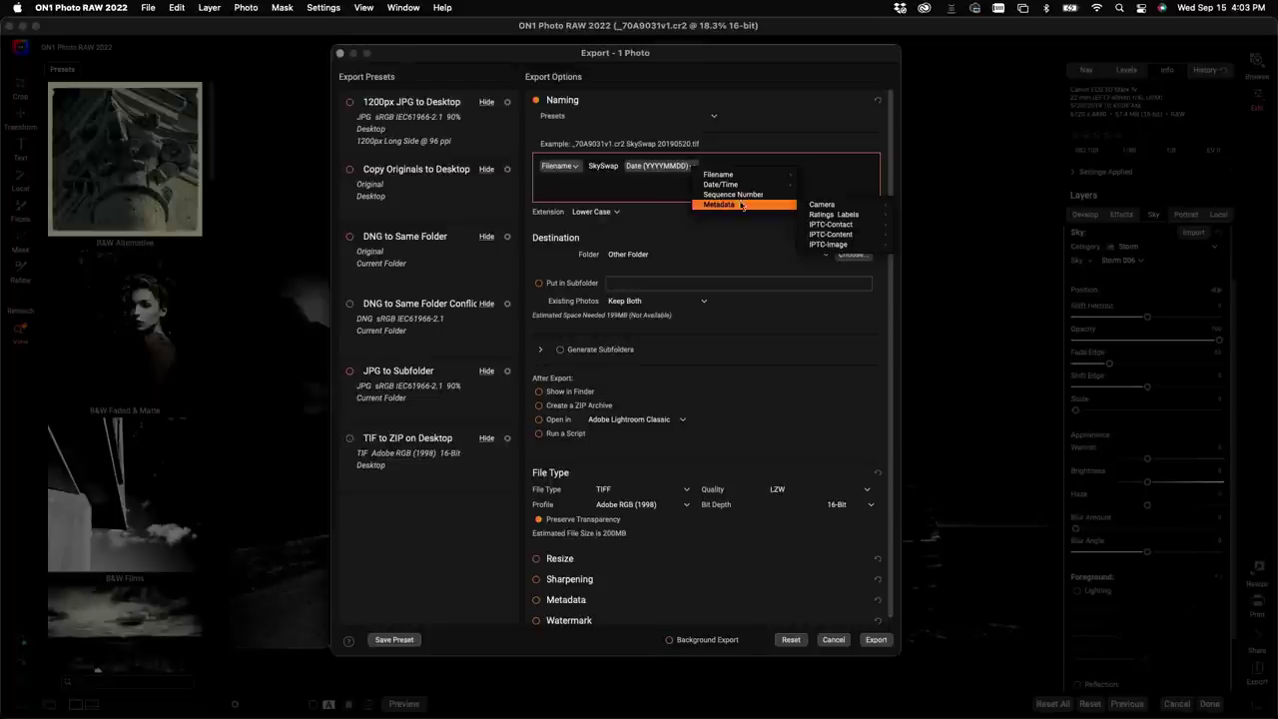
mouse_move(819, 206)
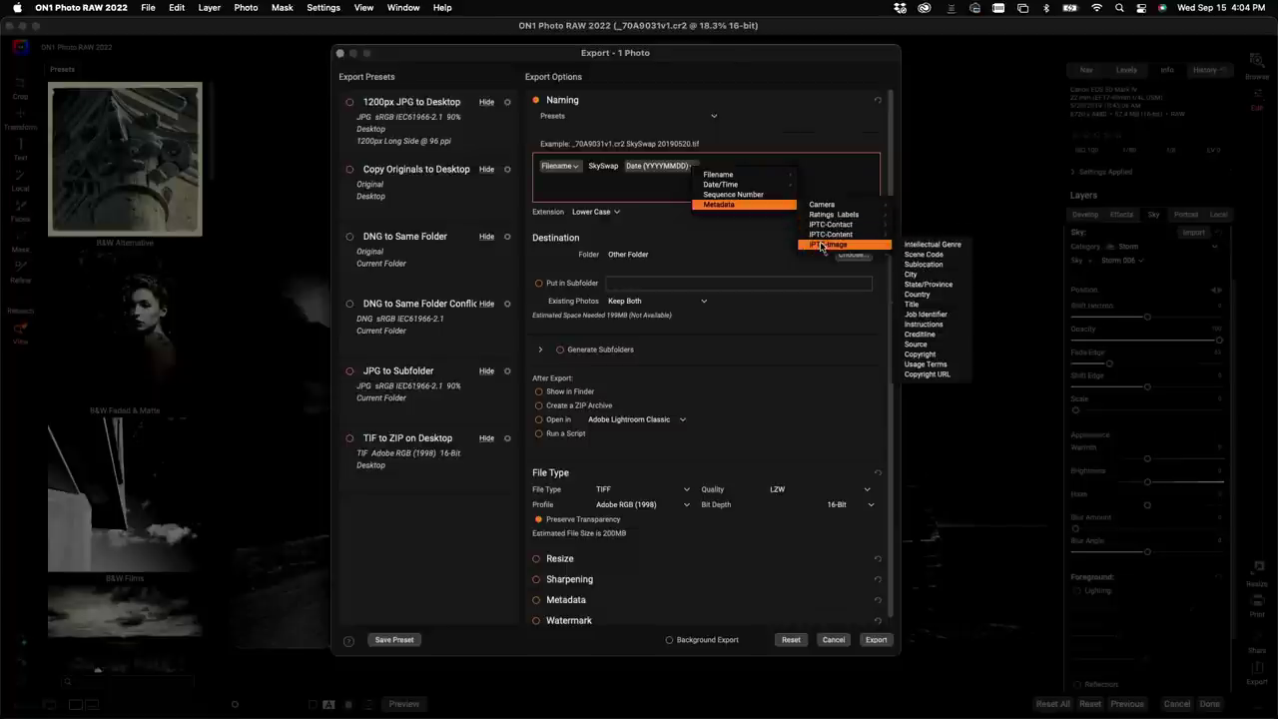
click(814, 148)
Look through the available naming presets without applying one, and collapse the Naming section
click(712, 117)
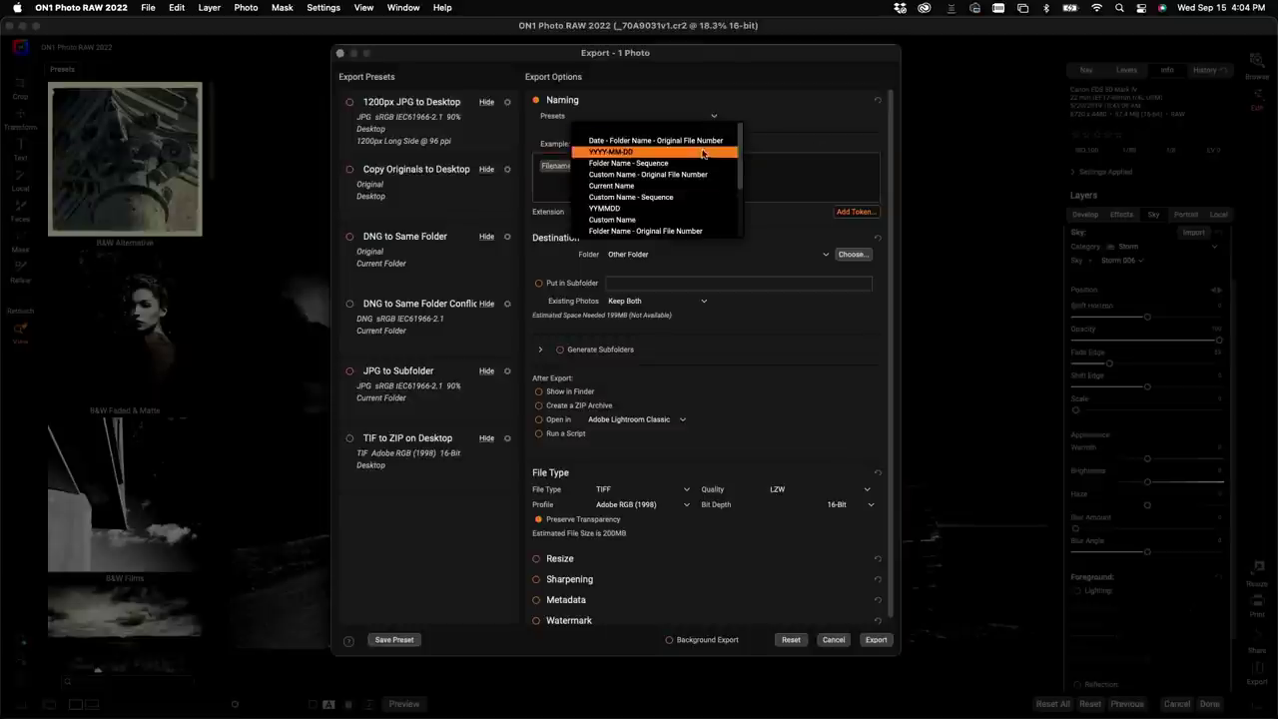
scroll(699, 185, down, 3)
scroll(703, 190, up, 3)
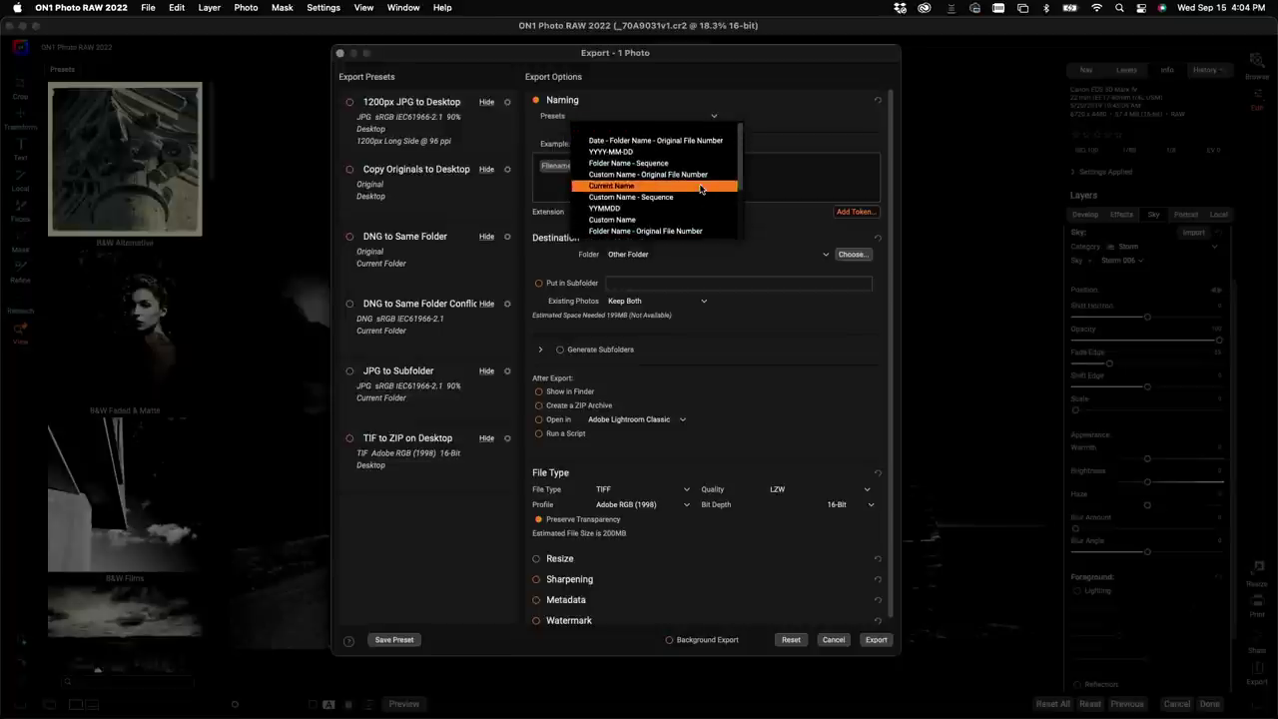
click(760, 141)
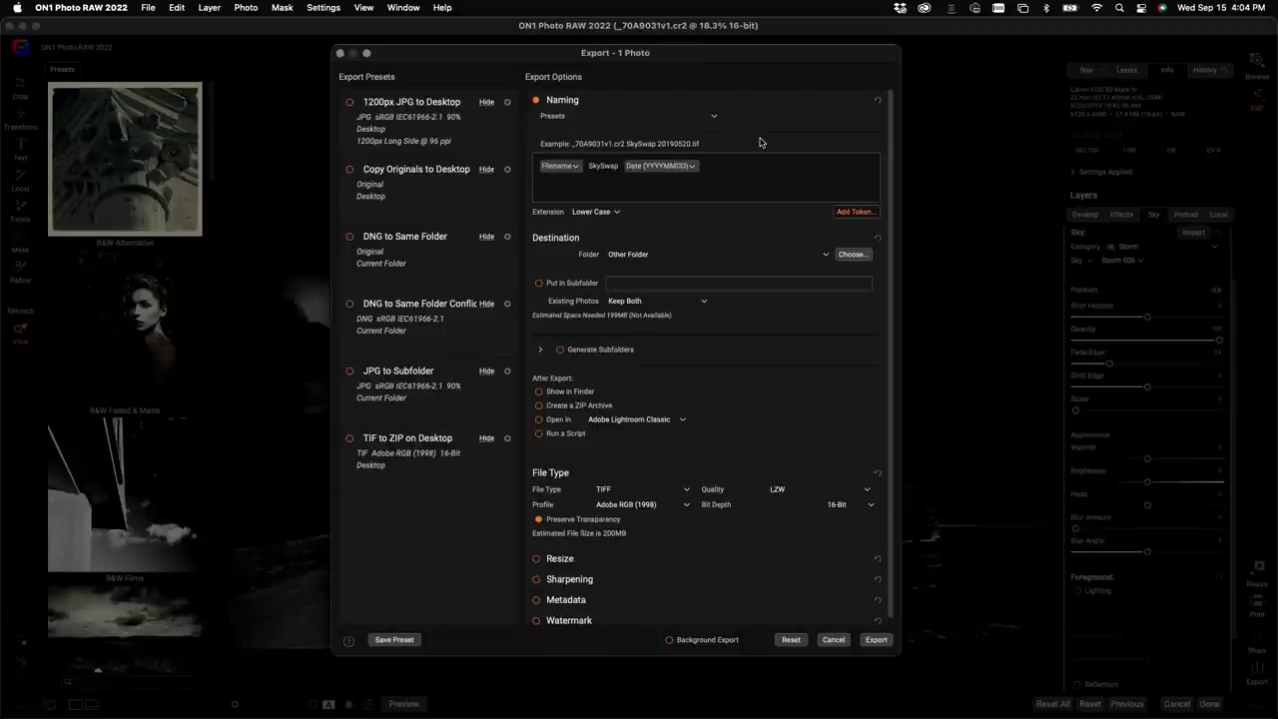
click(658, 101)
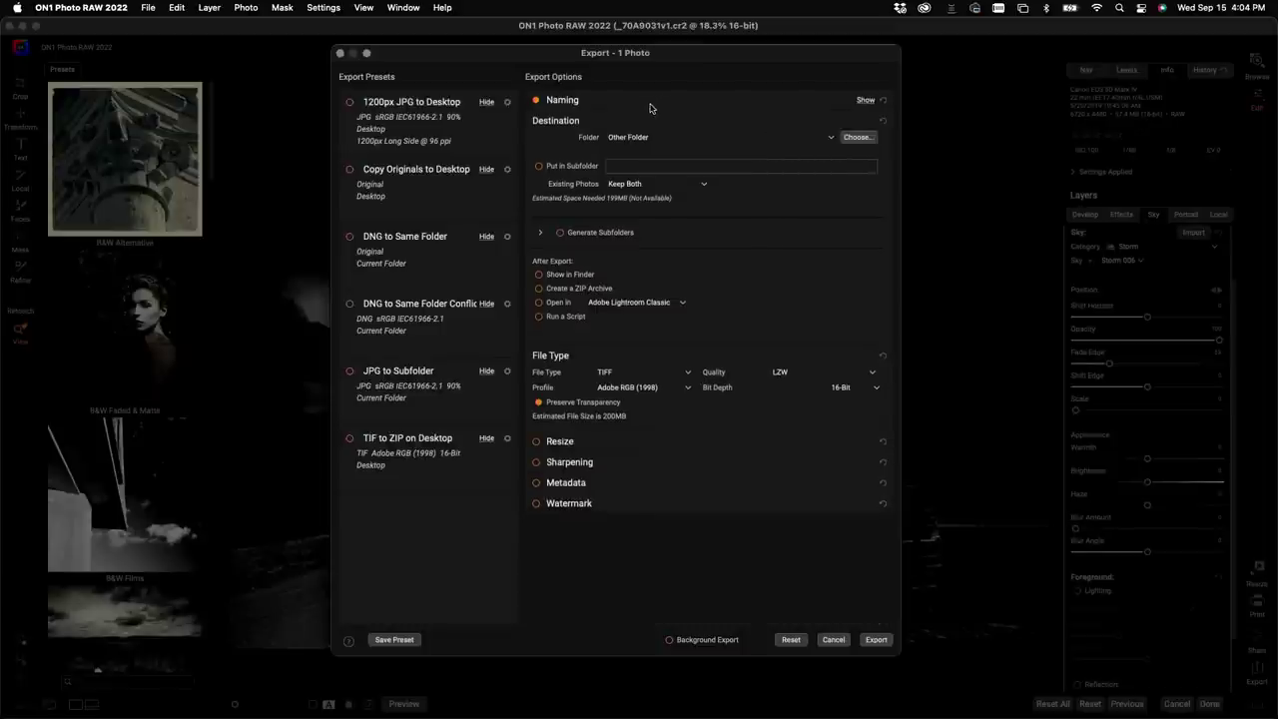
Collapse the File Type section and set the export destination folder to Same Folder as Original
click(638, 356)
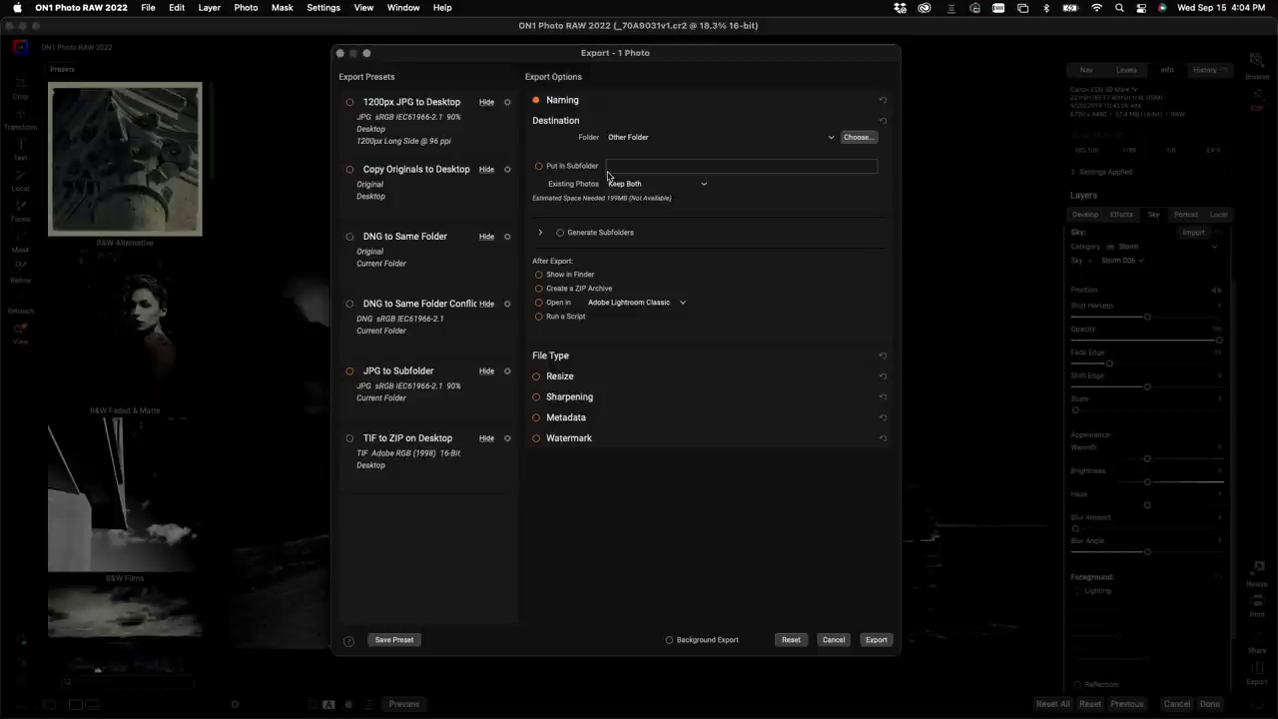
click(653, 139)
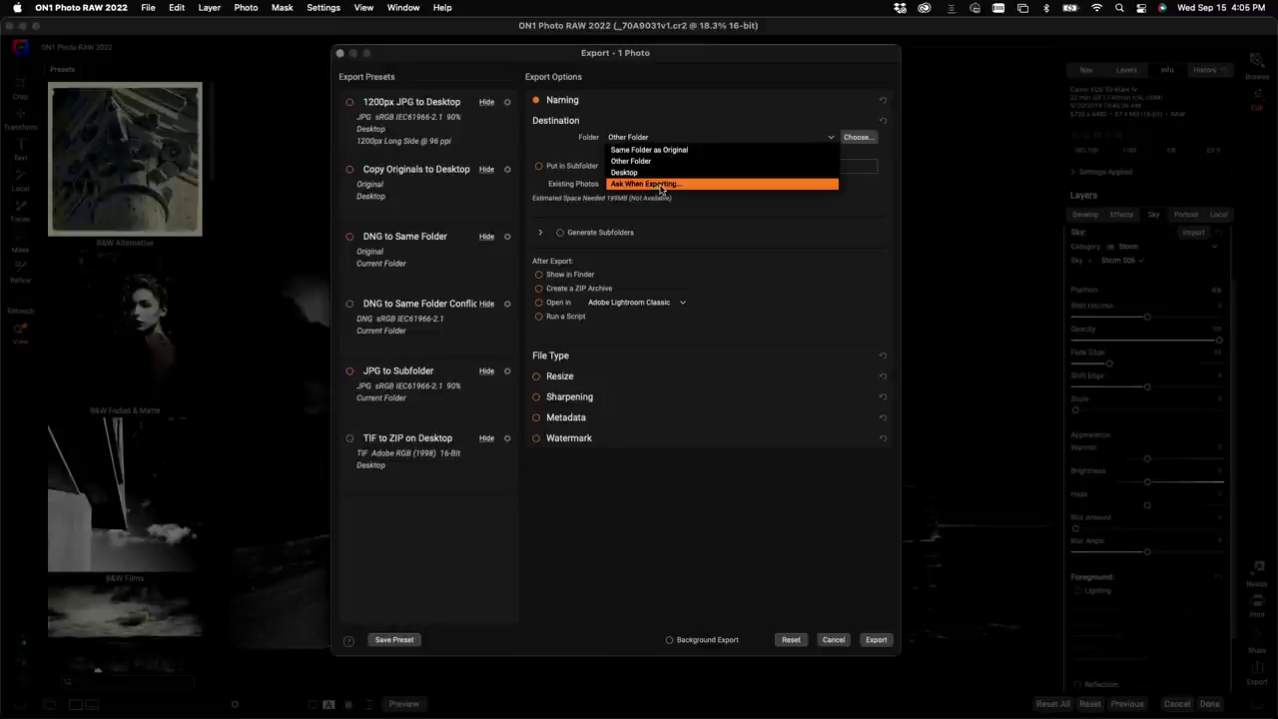
click(677, 150)
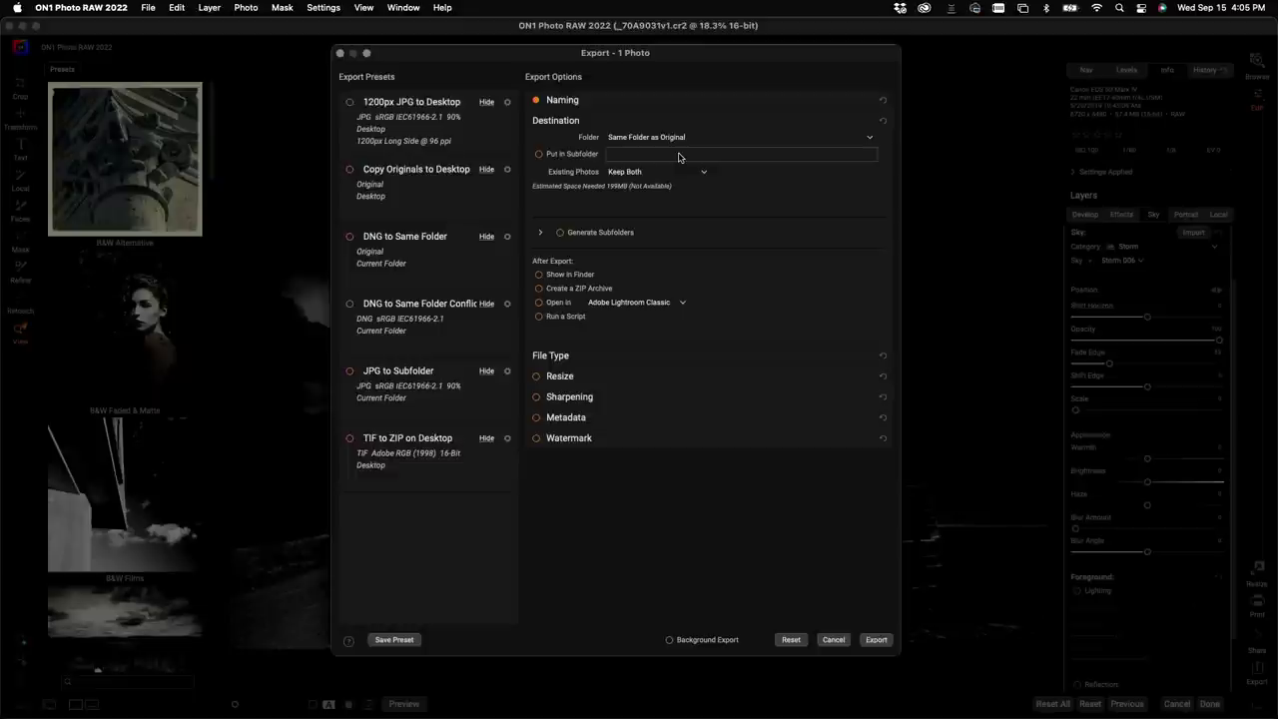
Try putting the exported photo in a subfolder named Export, and turn the subfolder option off again
click(566, 156)
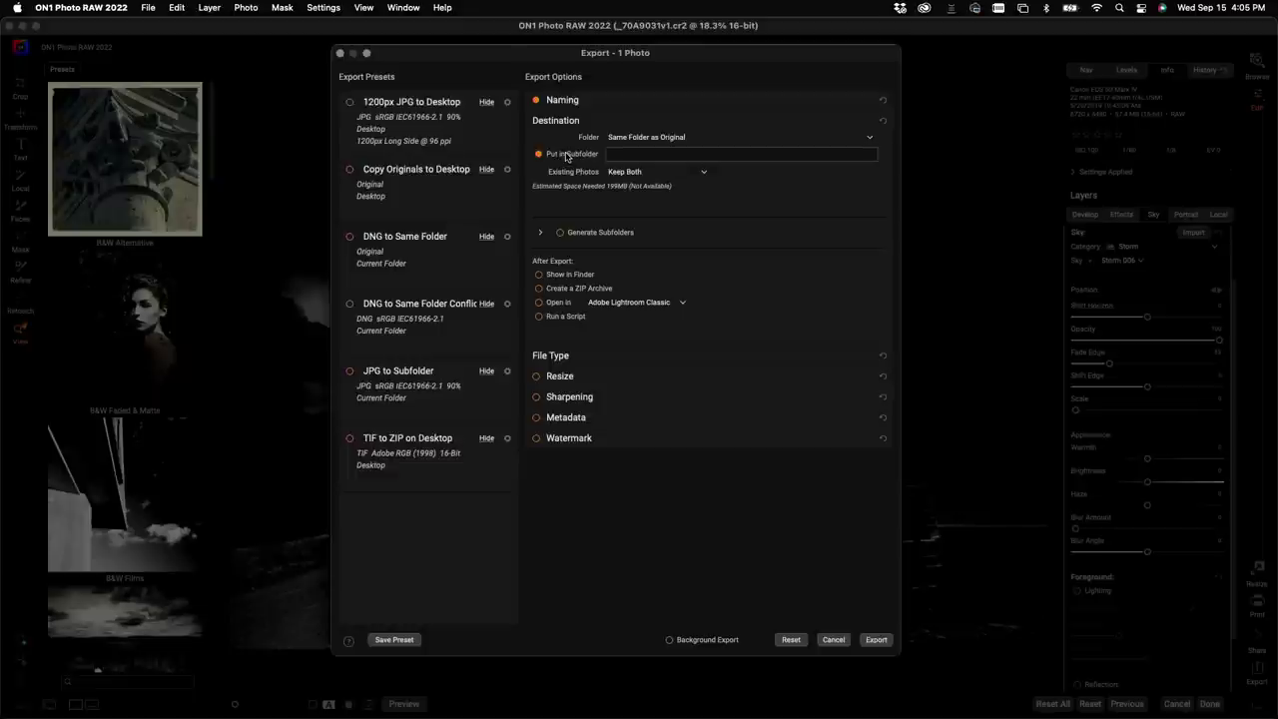
click(614, 156)
text(Export)
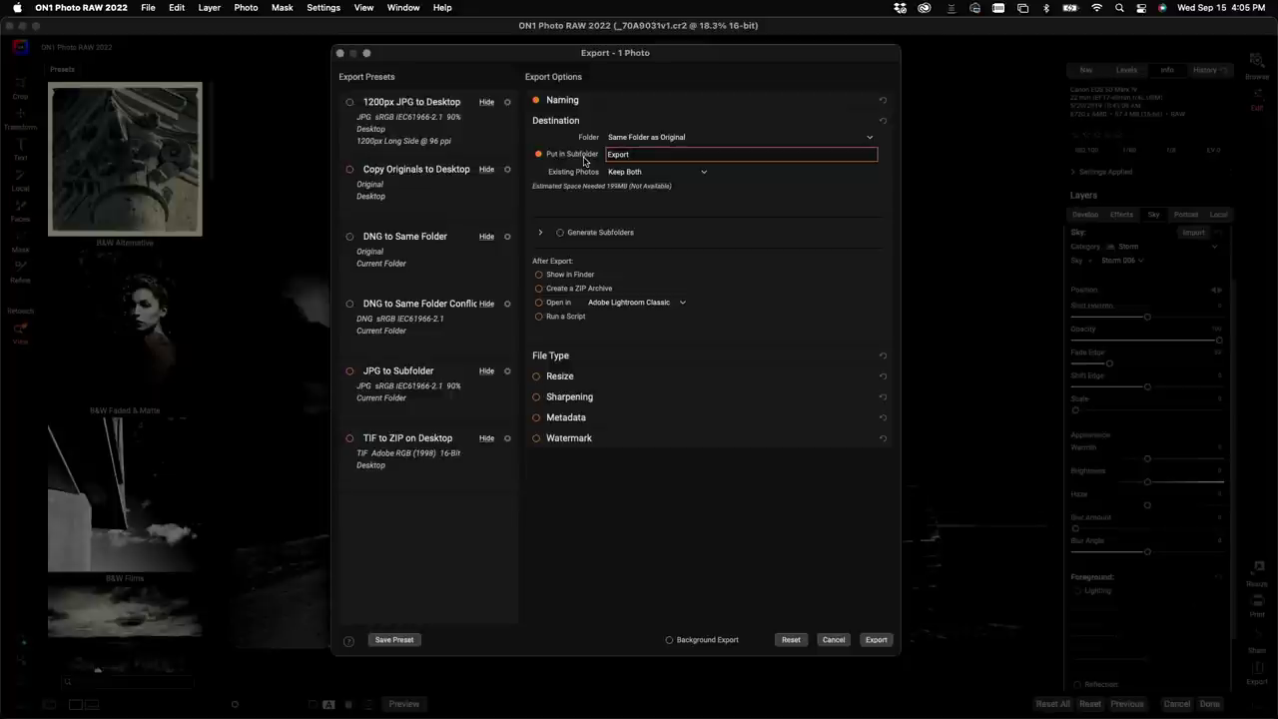
click(539, 154)
Enable Generate Subfolders, expand its options, and add a Year (YYYY) token to the folder structure
click(561, 233)
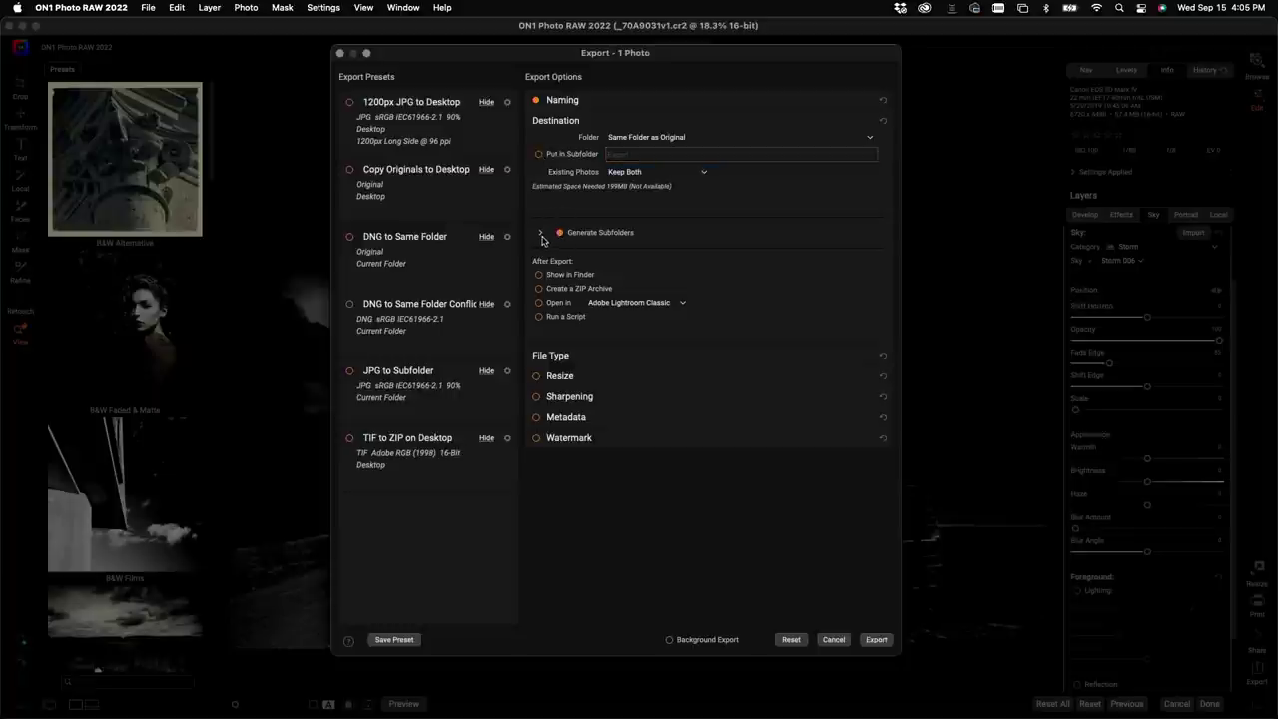
click(540, 234)
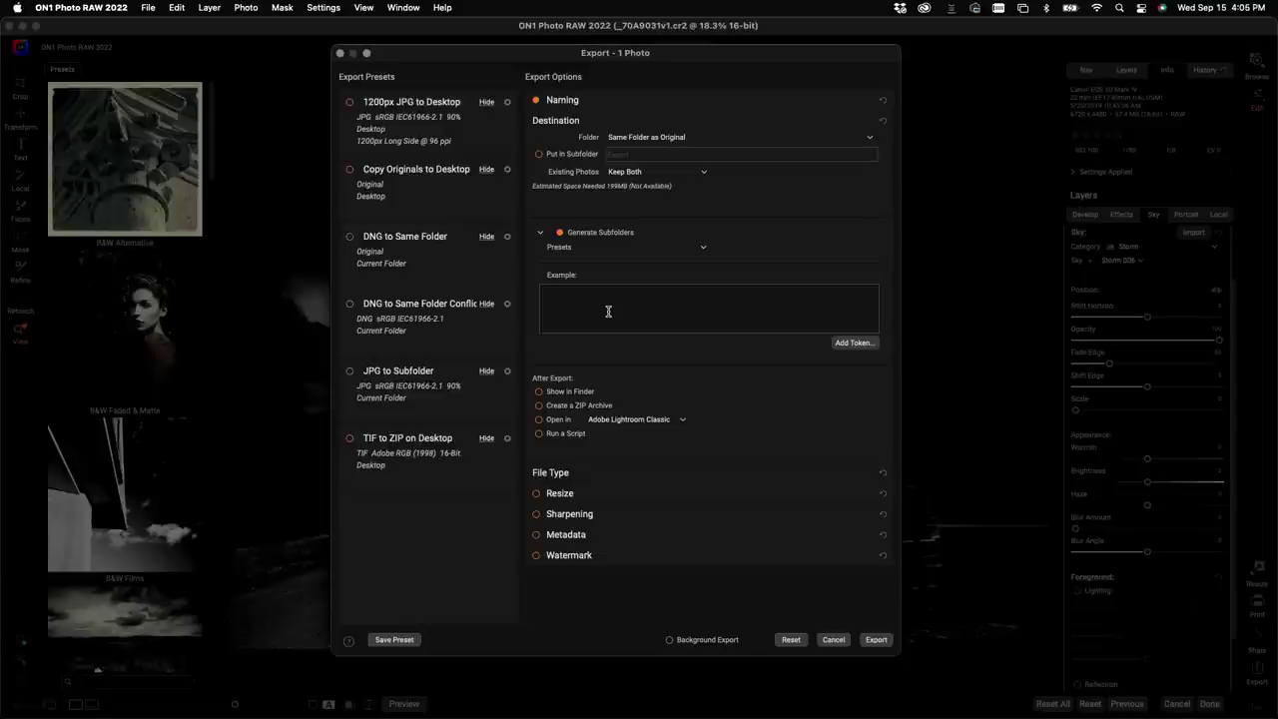
click(845, 343)
mouse_move(866, 365)
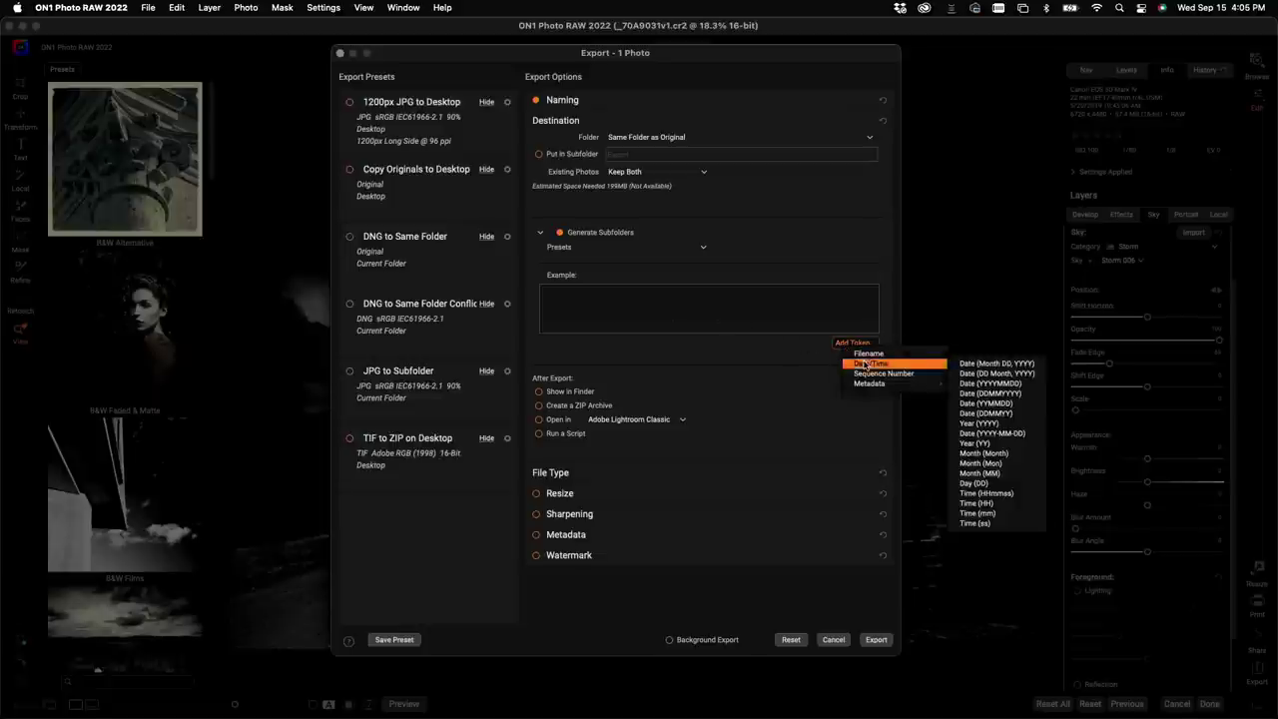
click(989, 424)
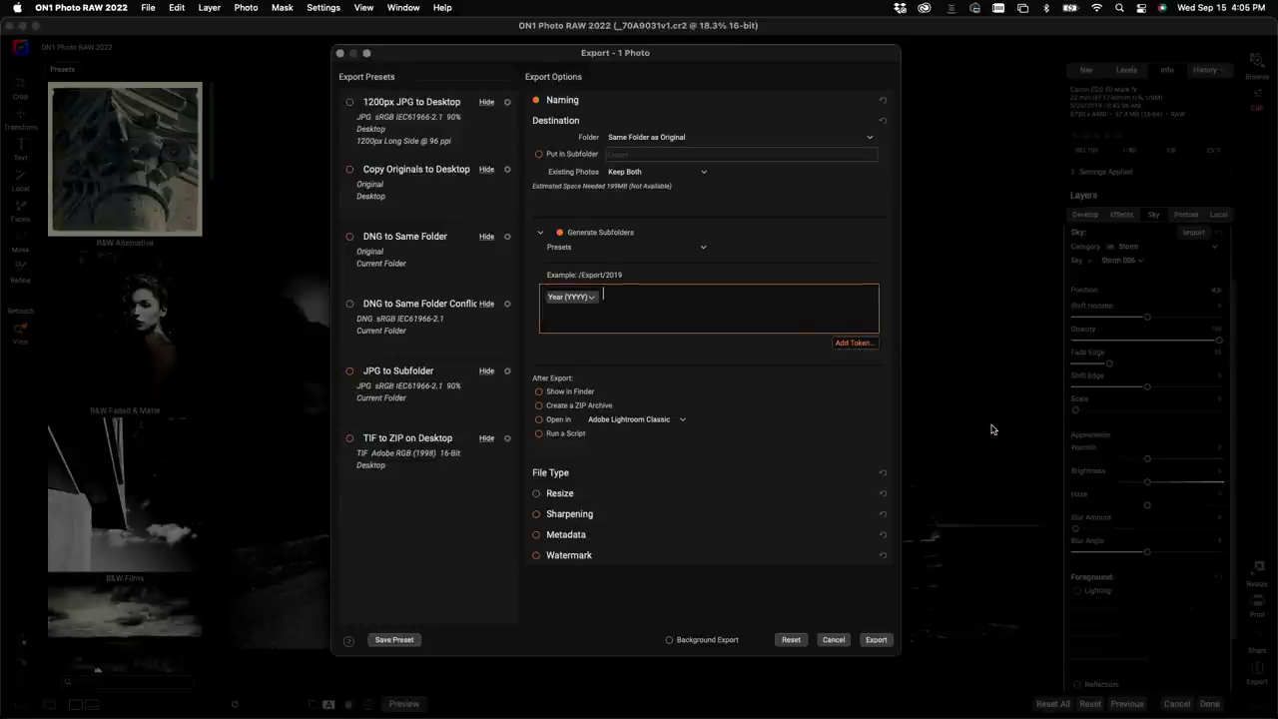
Extend the generated subfolder structure with Month (Month) and Day (DD) tokens, and switch subfolder generation off again
click(868, 344)
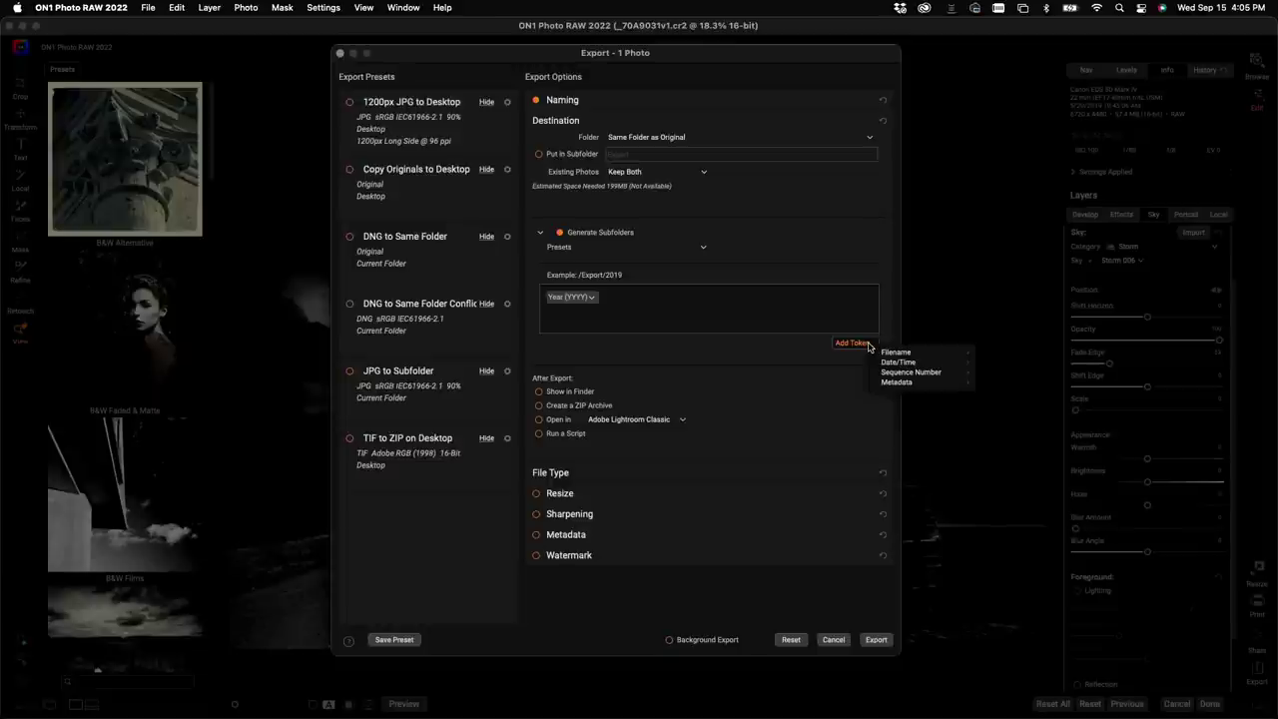
mouse_move(889, 364)
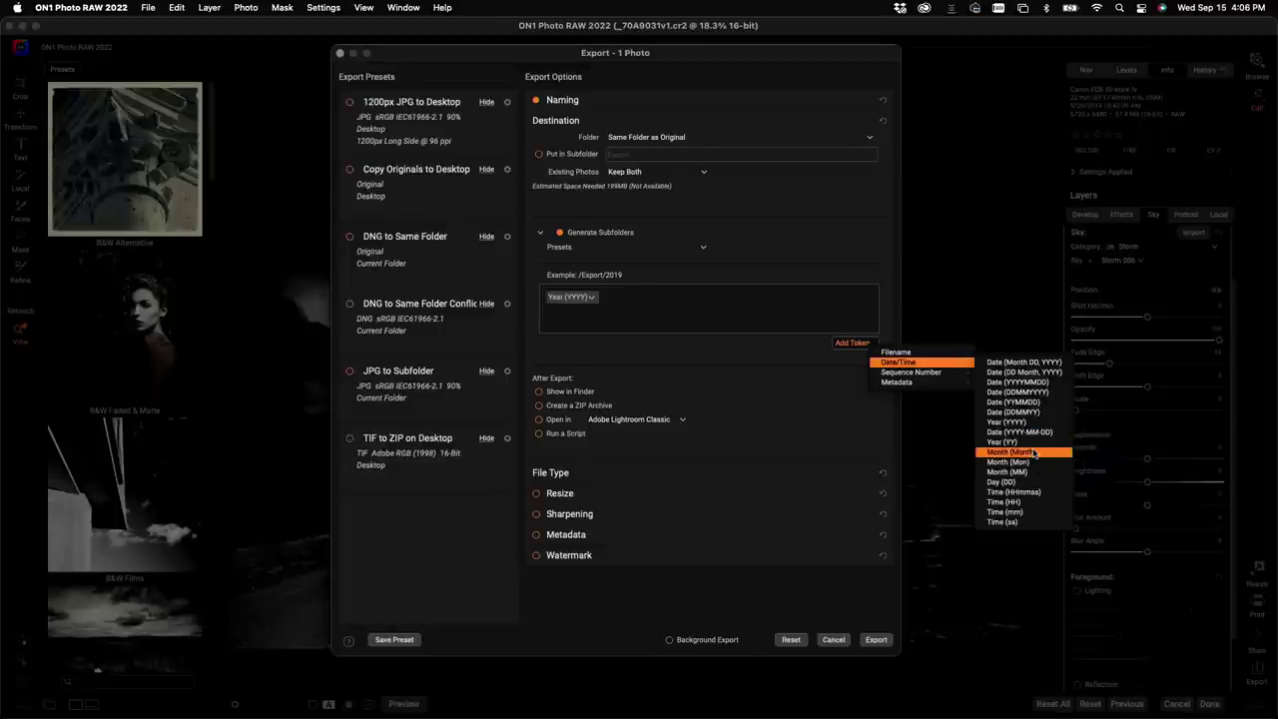
click(1034, 453)
click(855, 344)
mouse_move(889, 366)
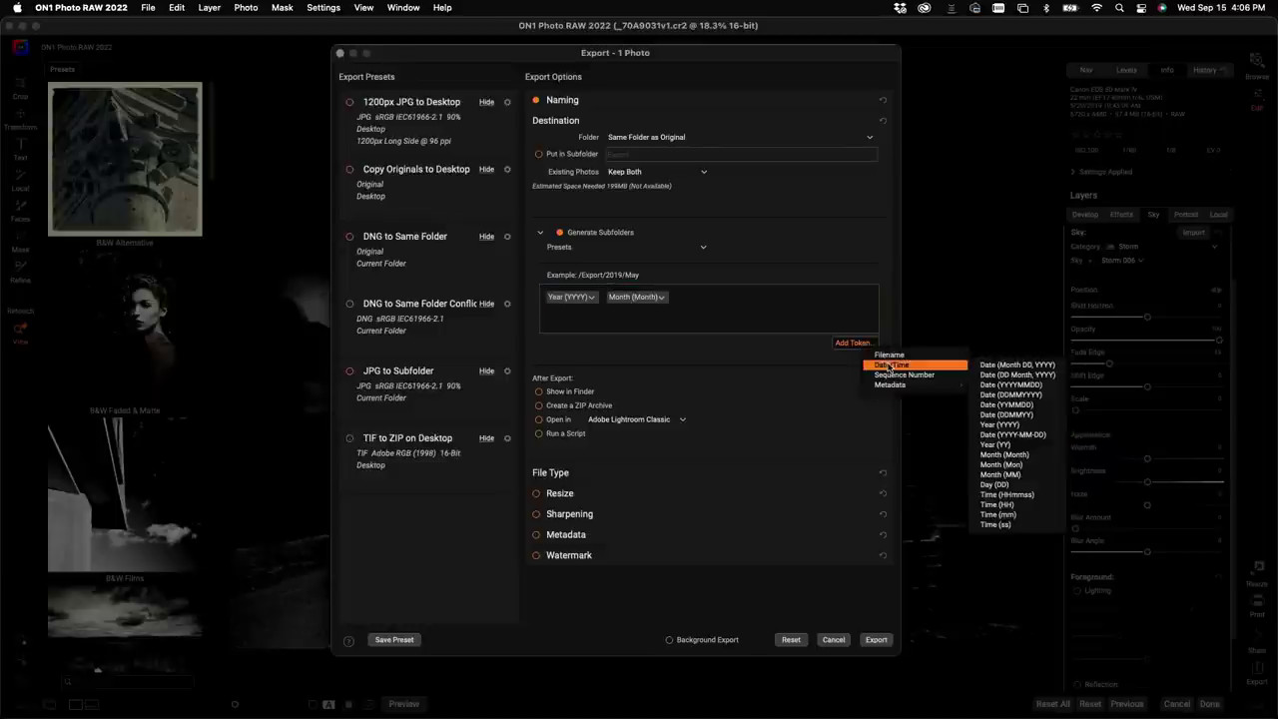
click(1027, 486)
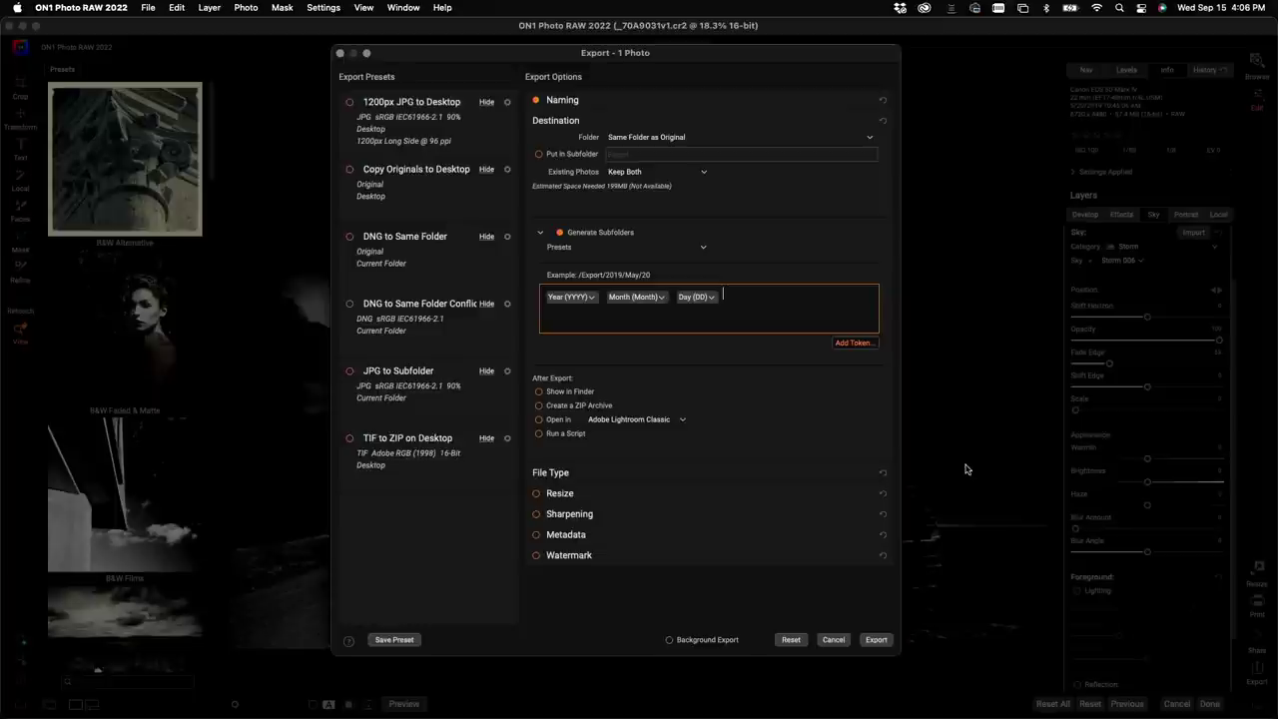
click(561, 236)
click(561, 236)
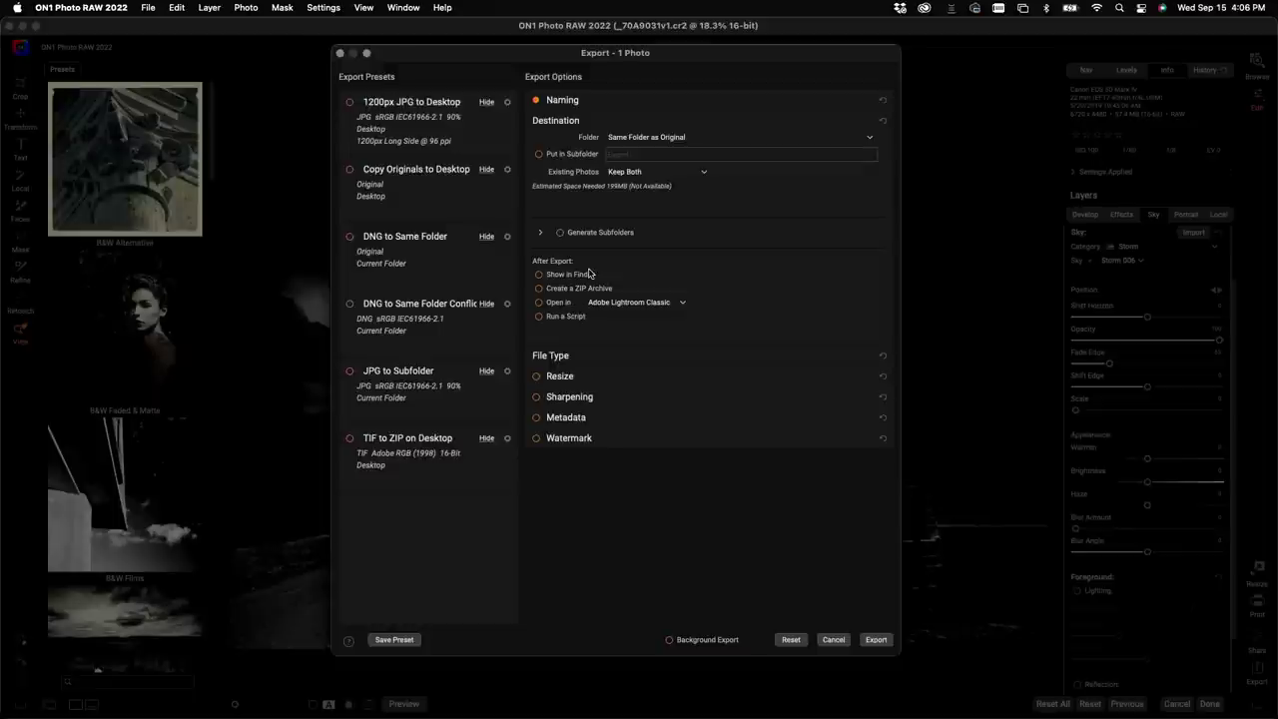
Try the Show in Finder, Open in and Run a Script after-export options, turn them off, and collapse the Destination section
click(555, 278)
click(540, 301)
click(627, 305)
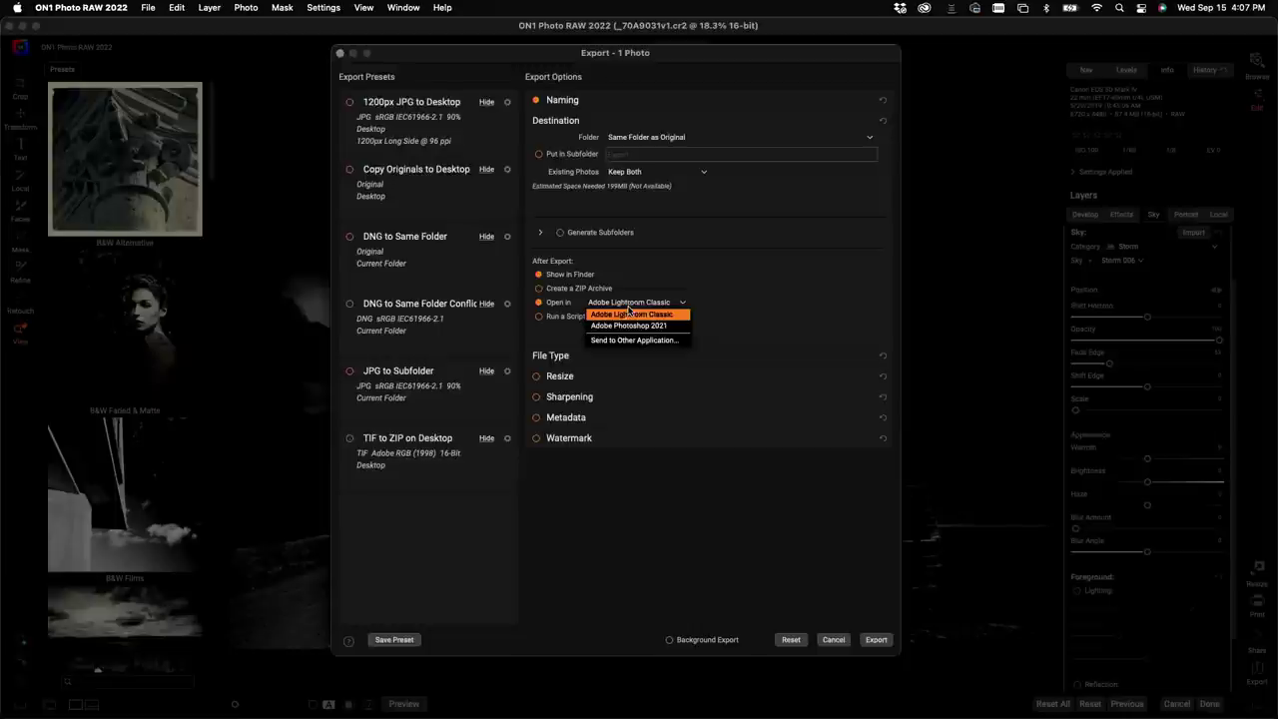
click(709, 305)
click(539, 316)
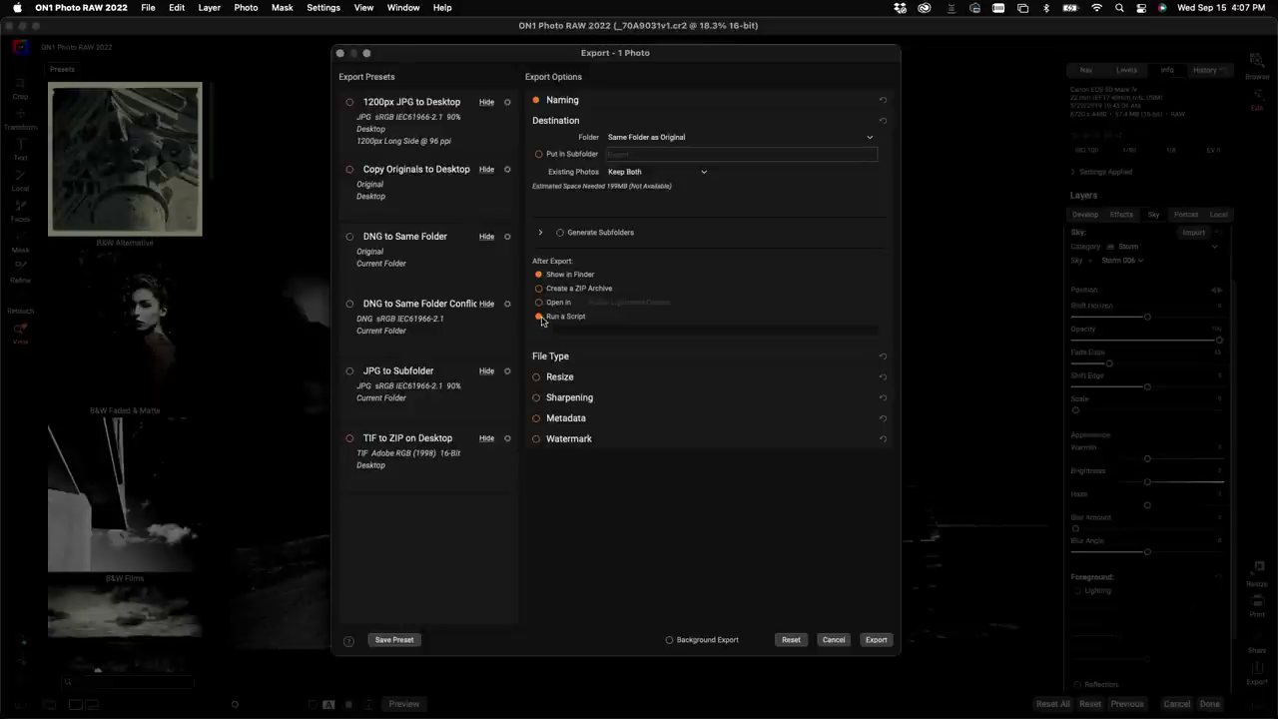
click(540, 316)
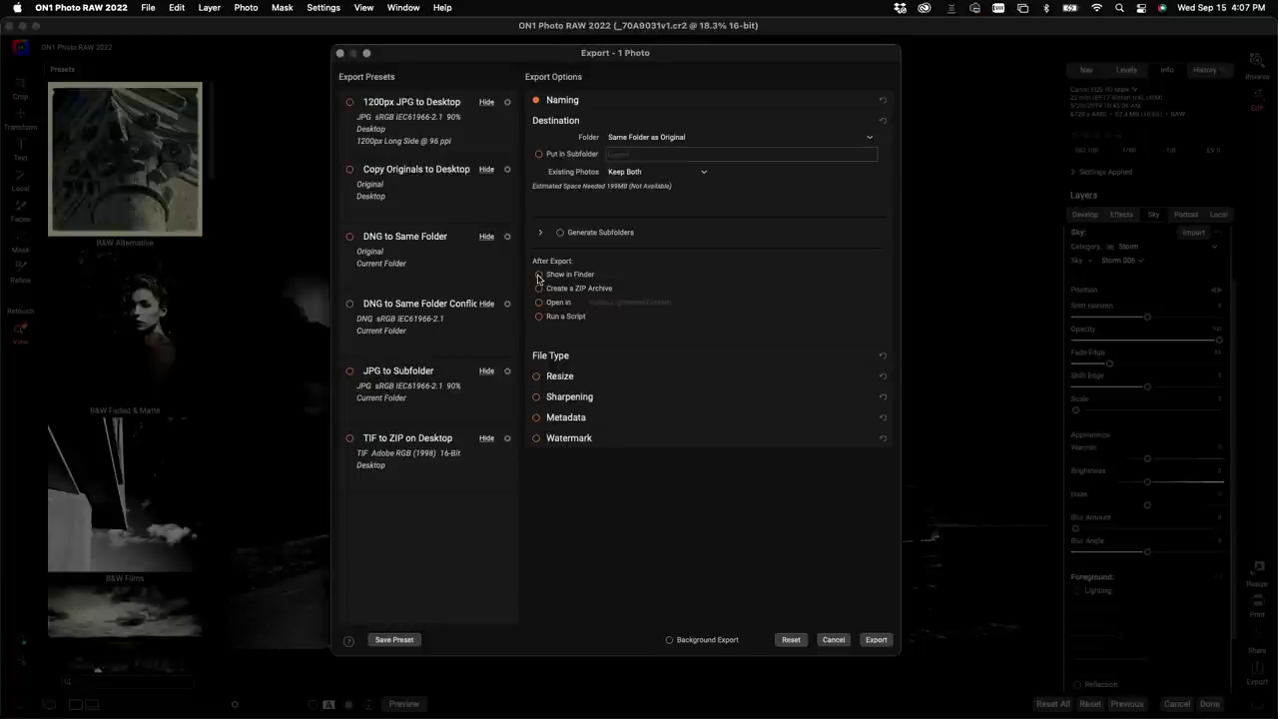
click(612, 124)
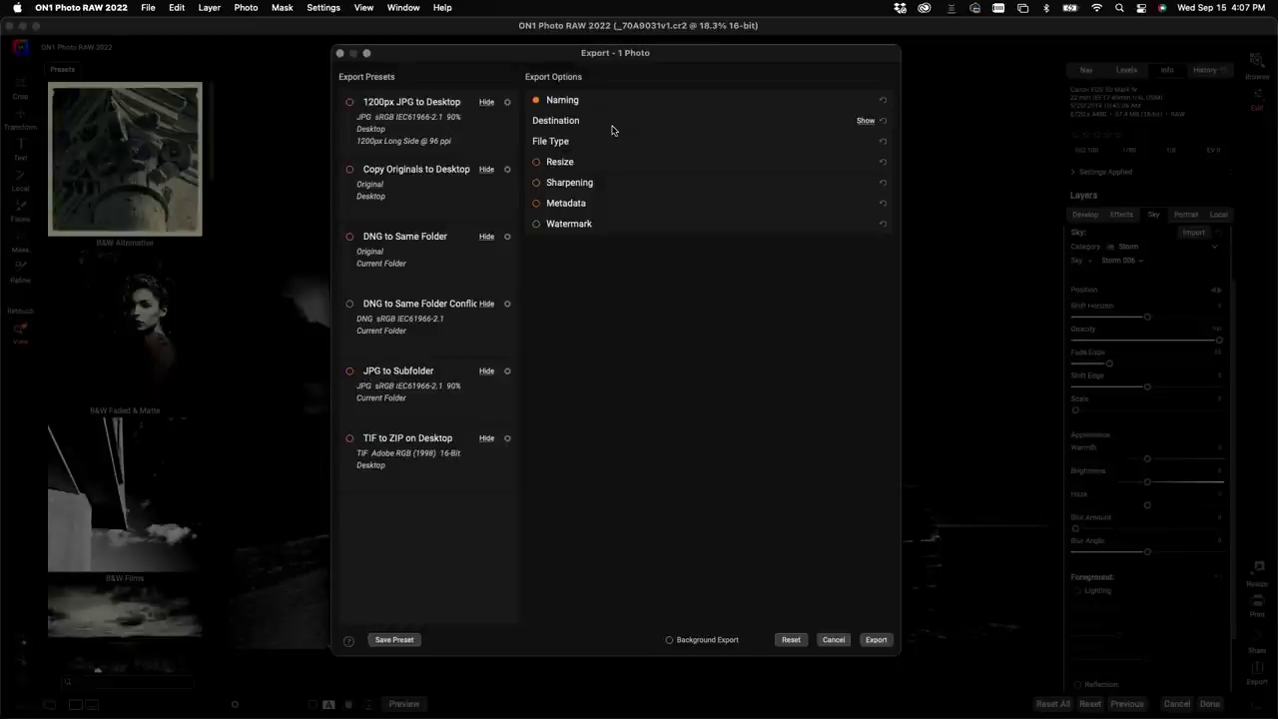
Try DNG as the export file type, set it back to TIFF, and collapse the File Type section
click(608, 143)
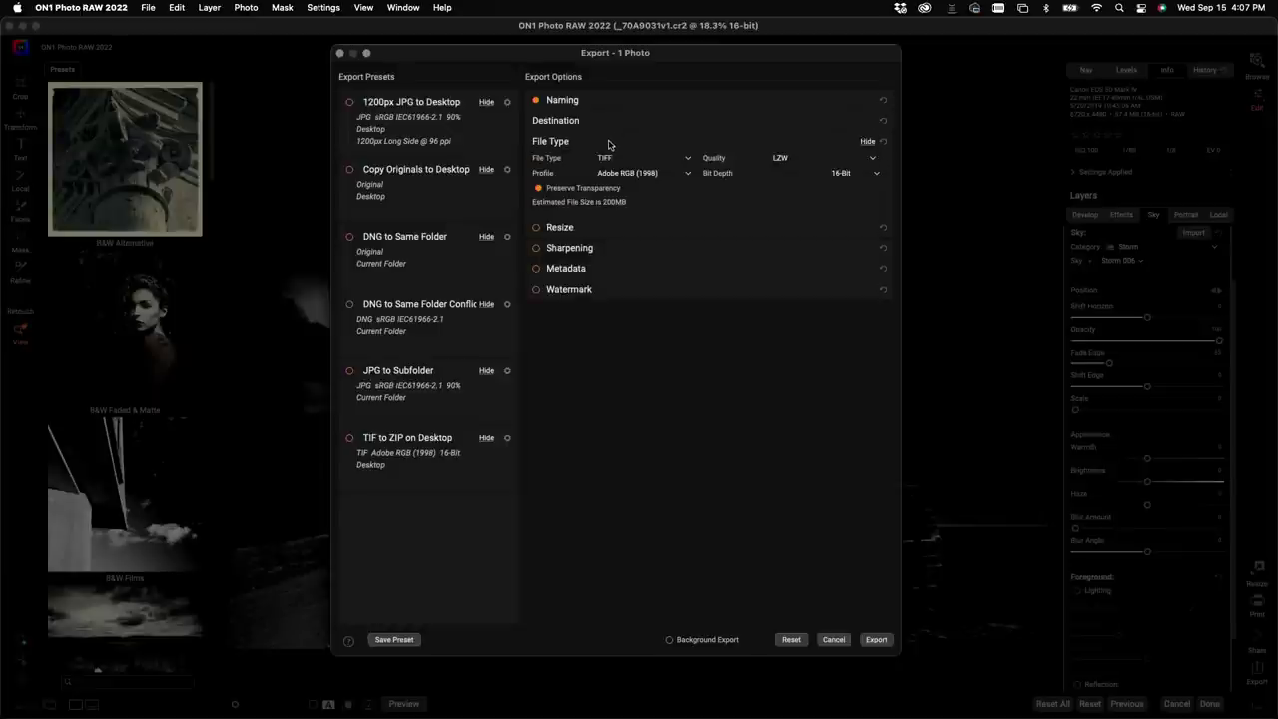
click(607, 159)
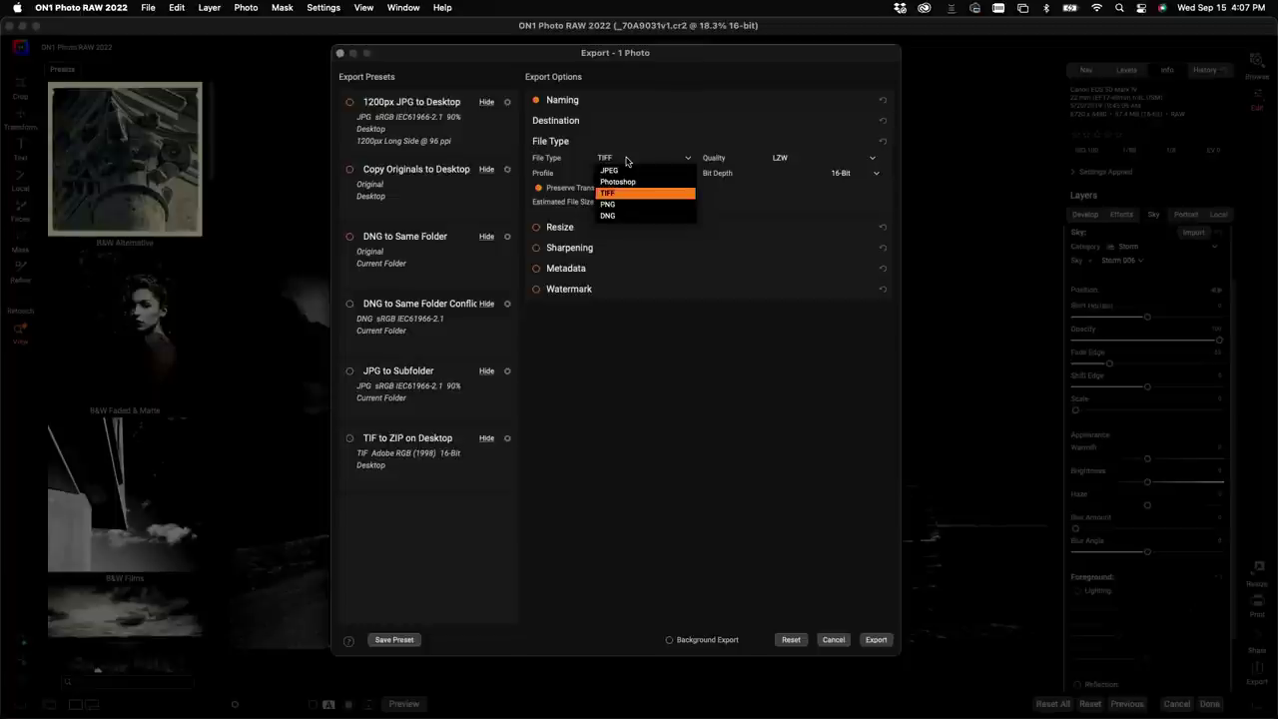
click(621, 215)
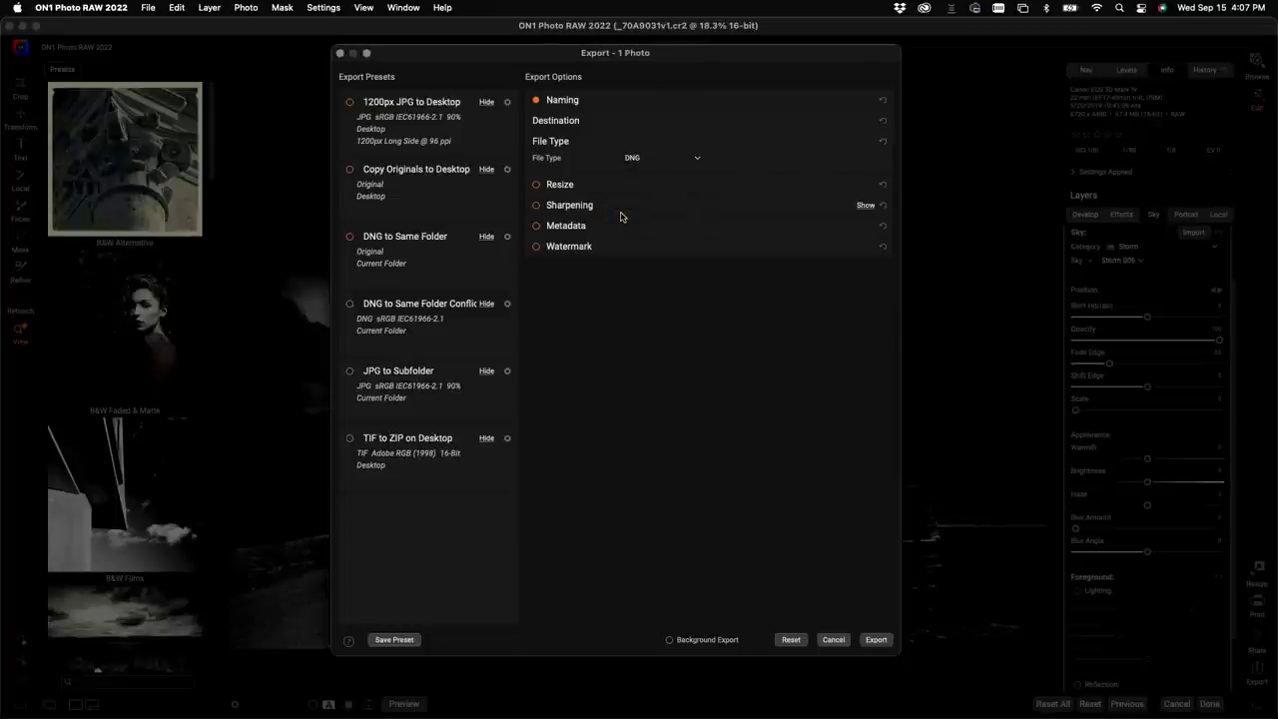
click(685, 160)
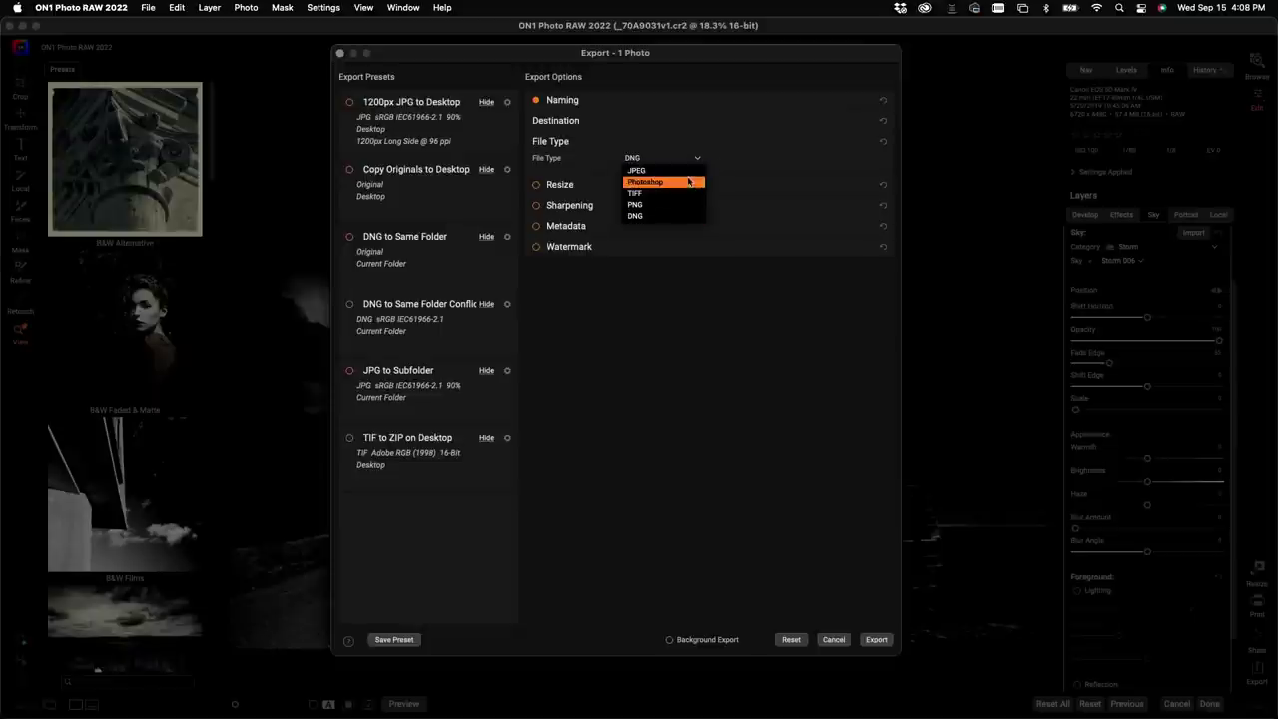
click(678, 193)
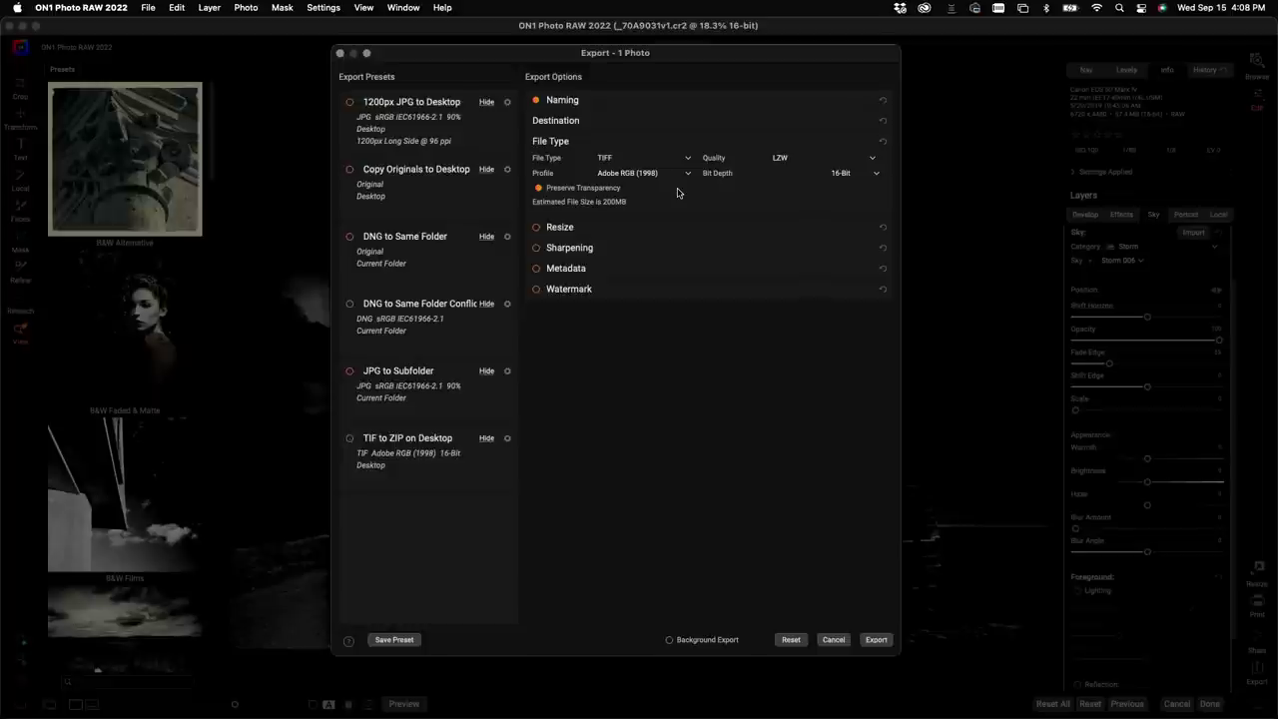
click(590, 147)
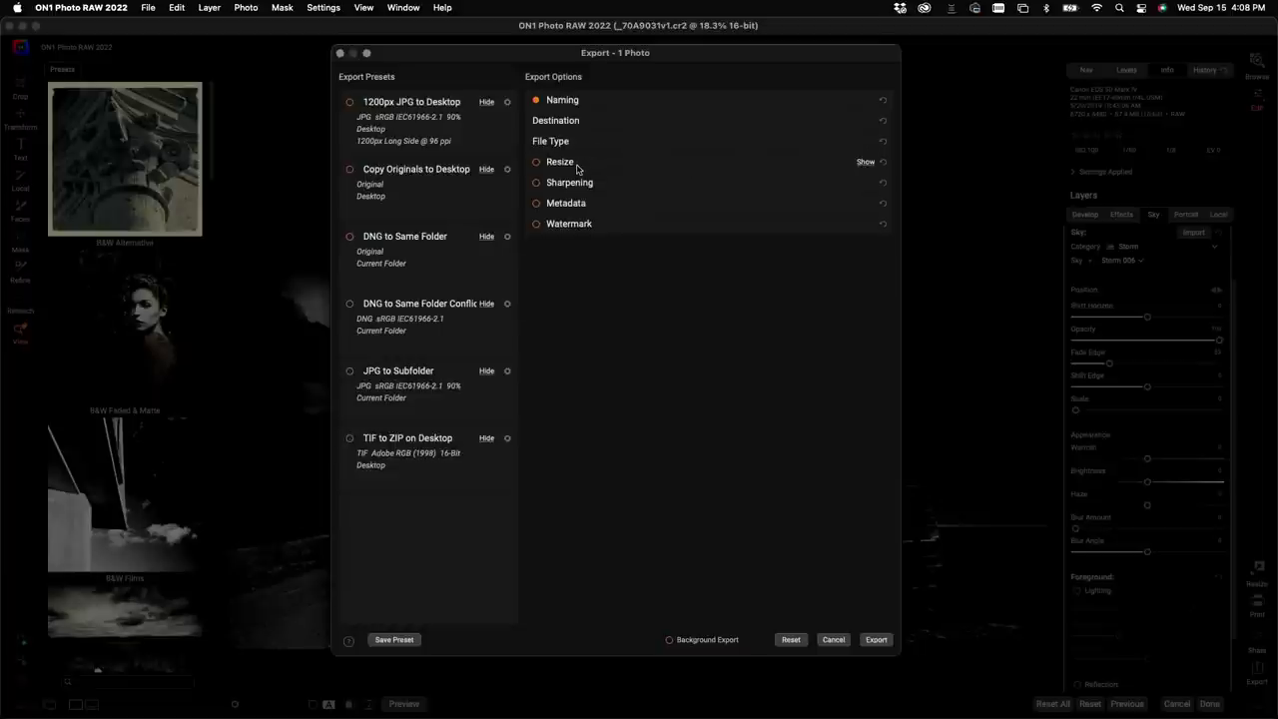
Enable Resize to Dimensions, with a width of 1920 pixels and a resolution of 96 ppi
click(576, 166)
click(537, 163)
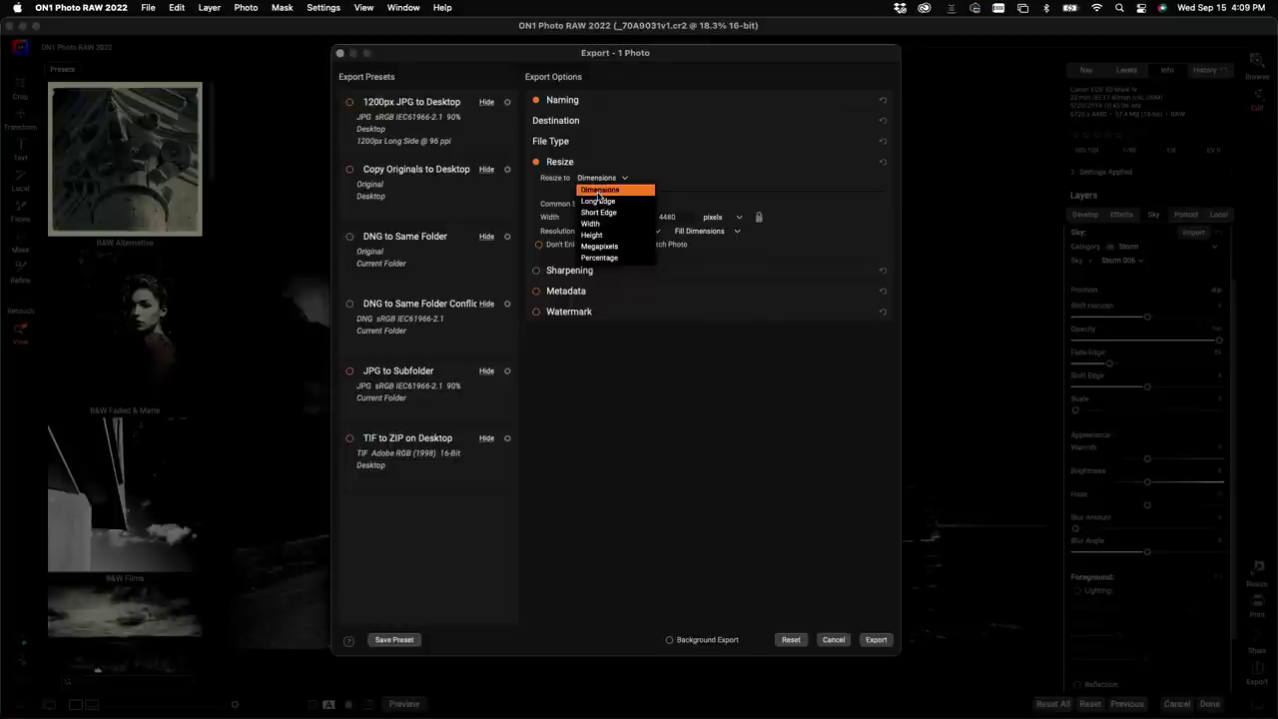
click(598, 191)
double_click(592, 217)
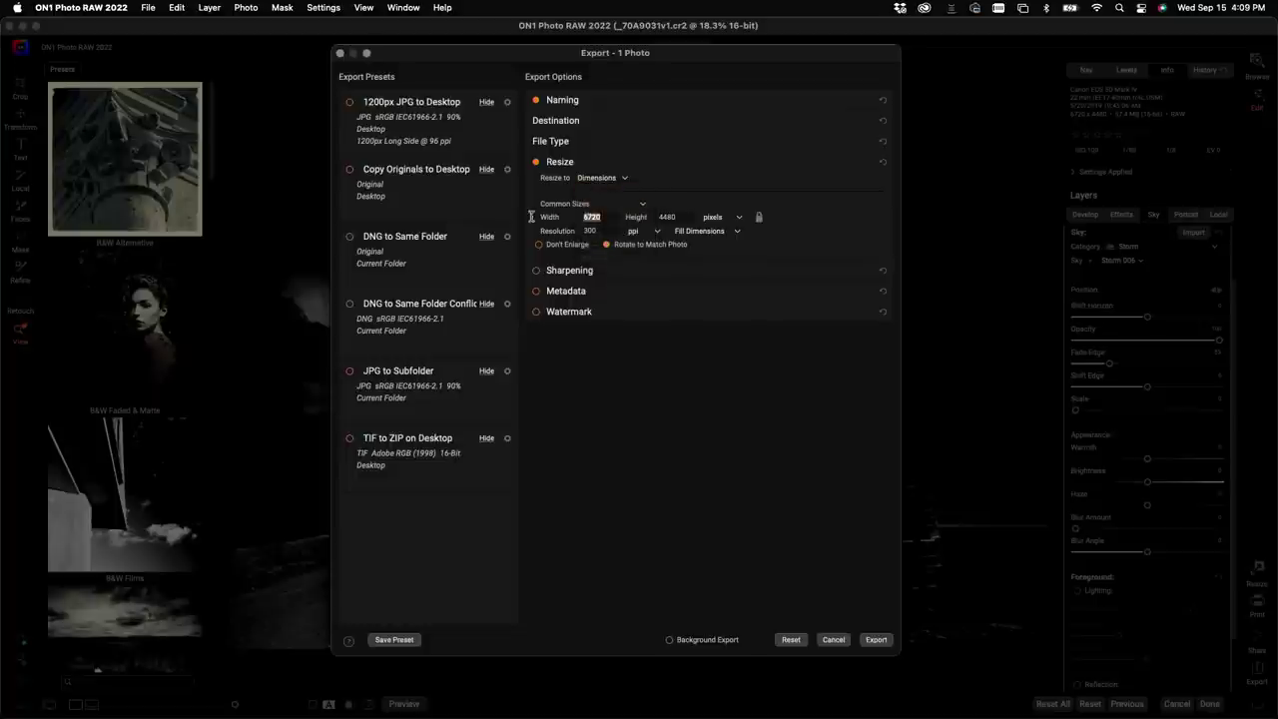
text(1920)
double_click(587, 231)
text(1080)
drag(604, 231, 582, 231)
text(96)
Set the resize to 1920 by 1080 pixels with the dimensions unlocked, using Fit in Dimensions without Rotate to Match Photo
key(Tab)
key(Tab)
text(1080)
click(759, 218)
drag(611, 217, 540, 207)
text(1920)
click(606, 245)
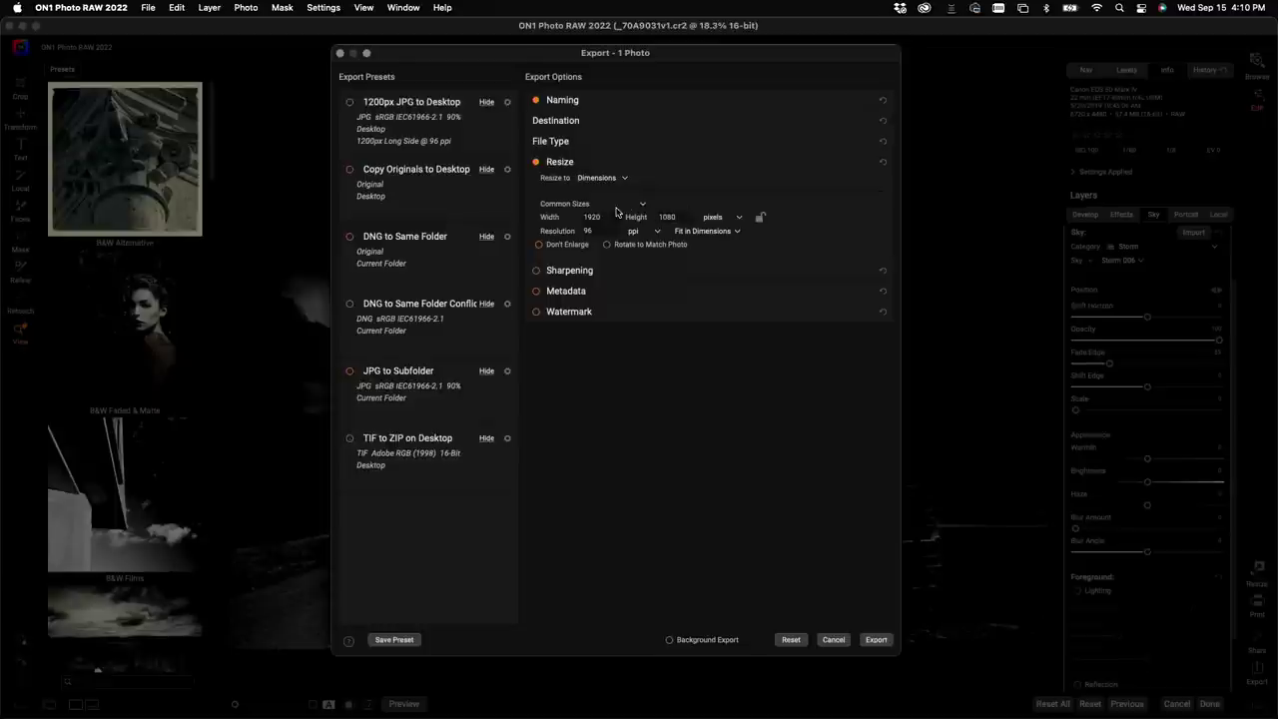
Enable output Sharpening for Screen Low, and look over the other sharpening targets and the manual settings
click(536, 271)
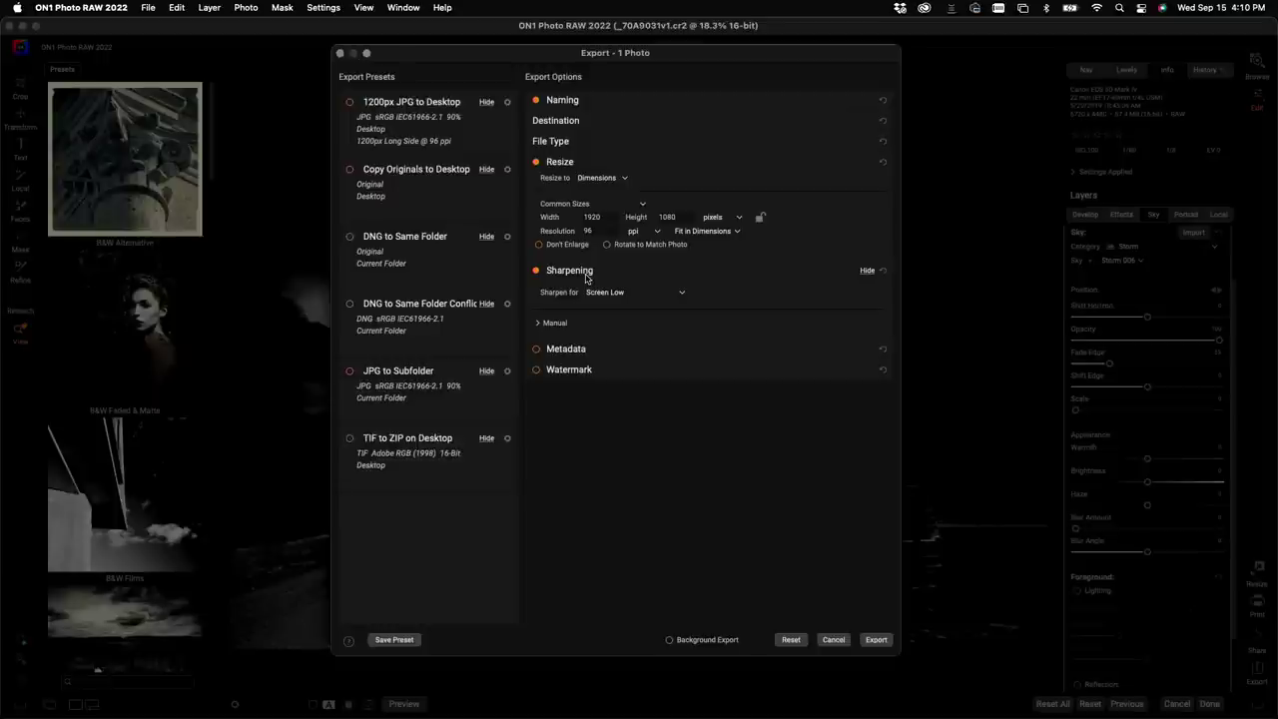
click(599, 294)
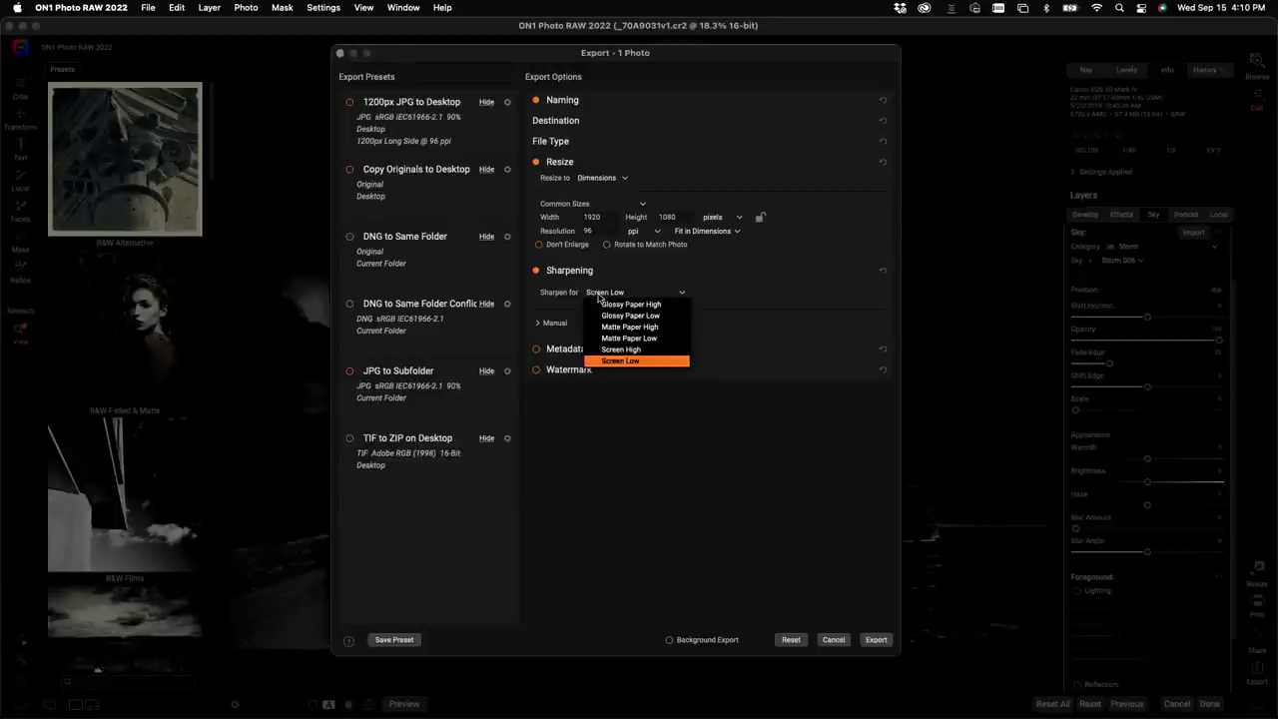
click(708, 301)
click(539, 323)
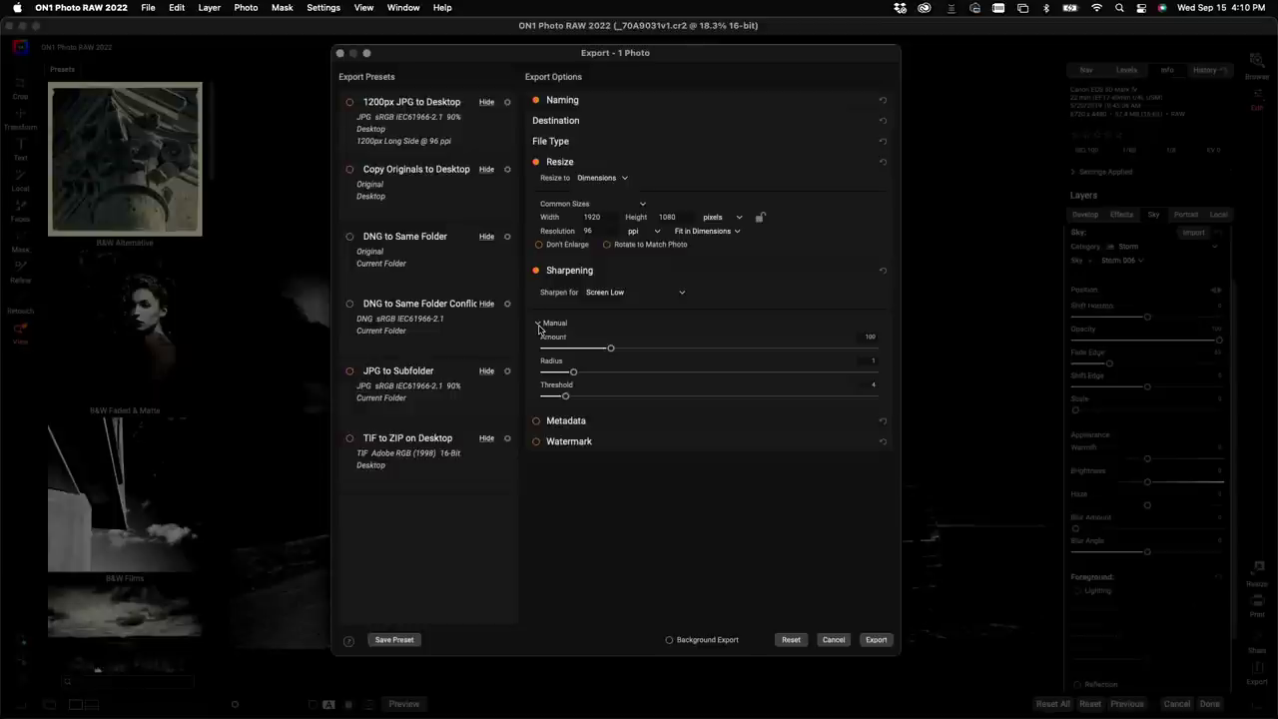
click(538, 323)
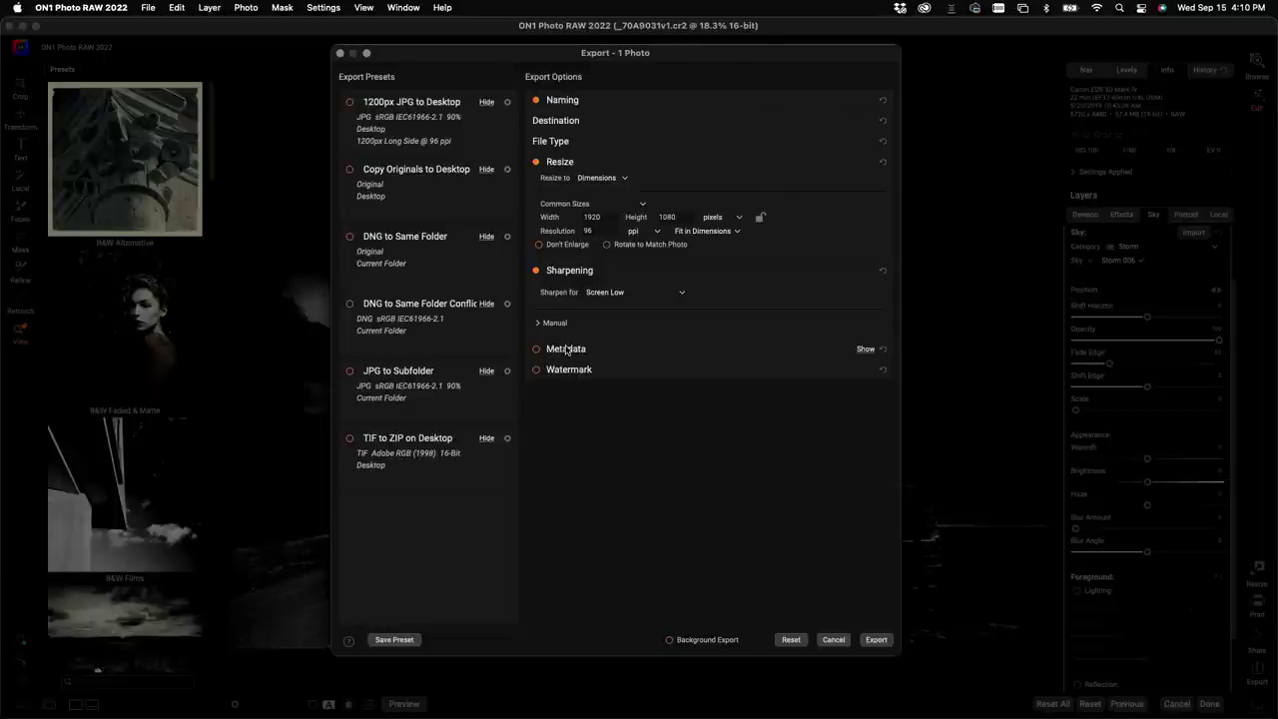
Enable the Metadata options, exclude GPS data from the export, and check the metadata presets, keeping None
click(567, 350)
click(536, 349)
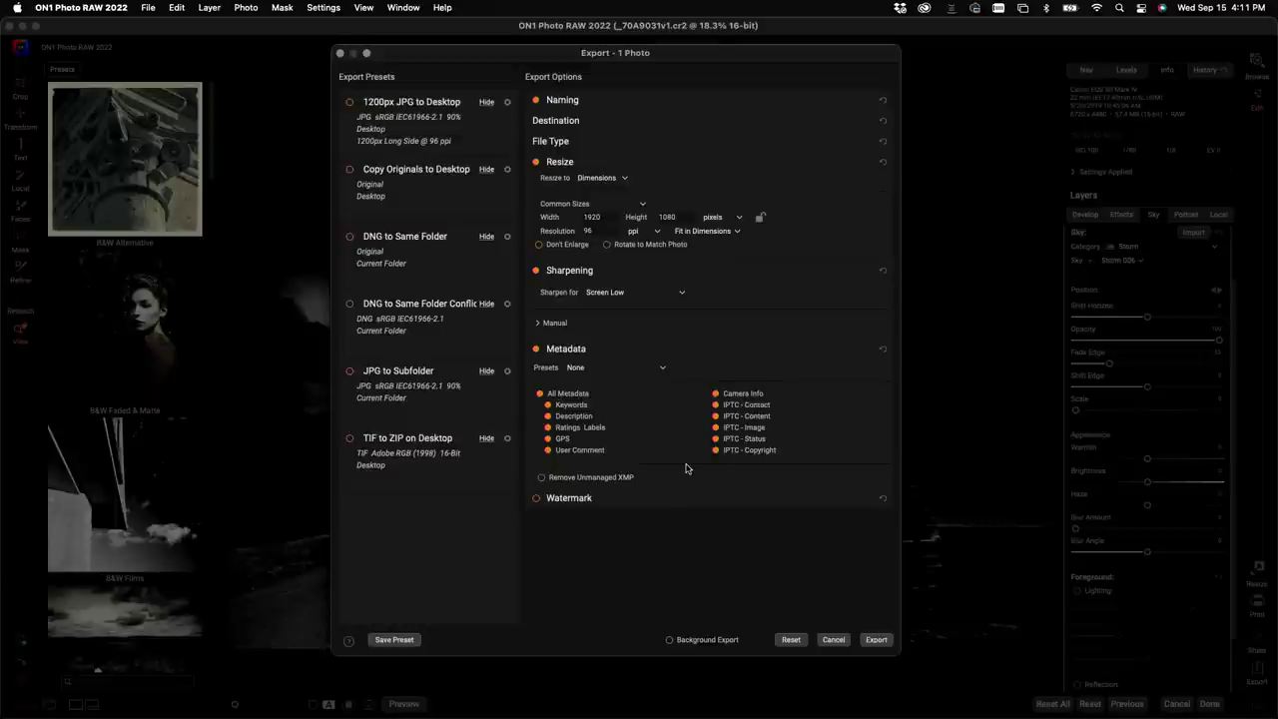
click(548, 441)
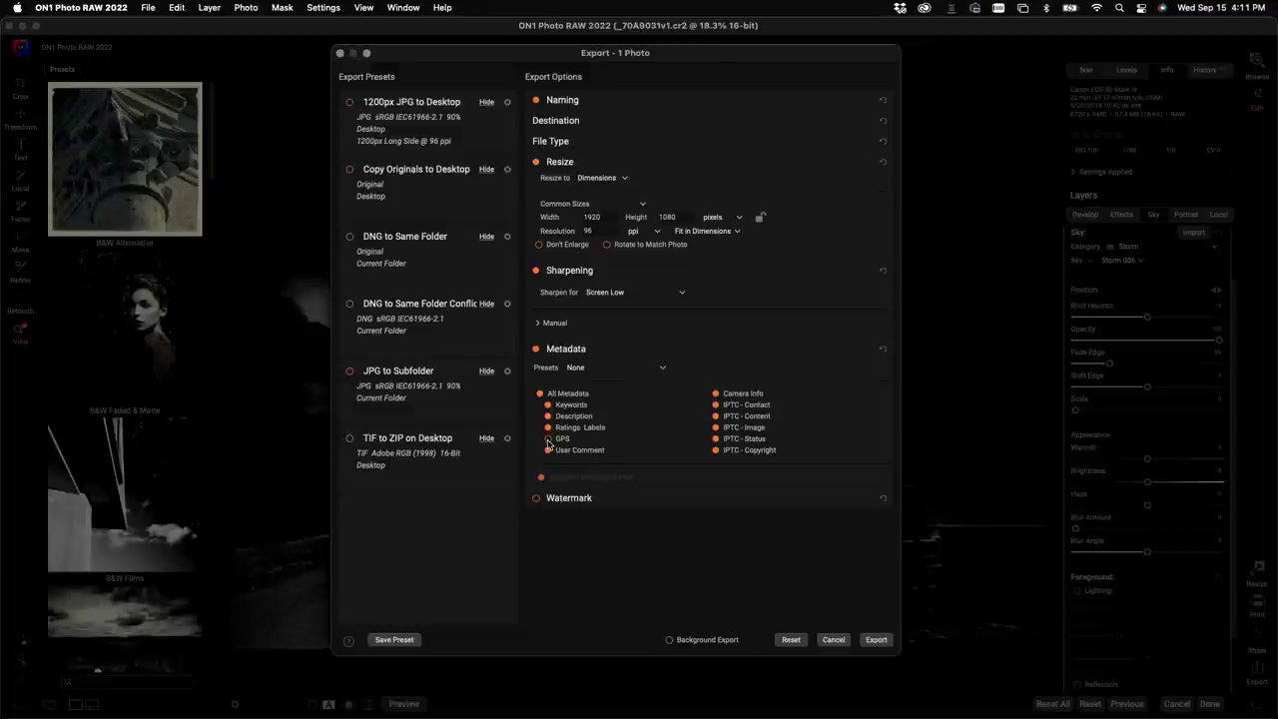
click(607, 367)
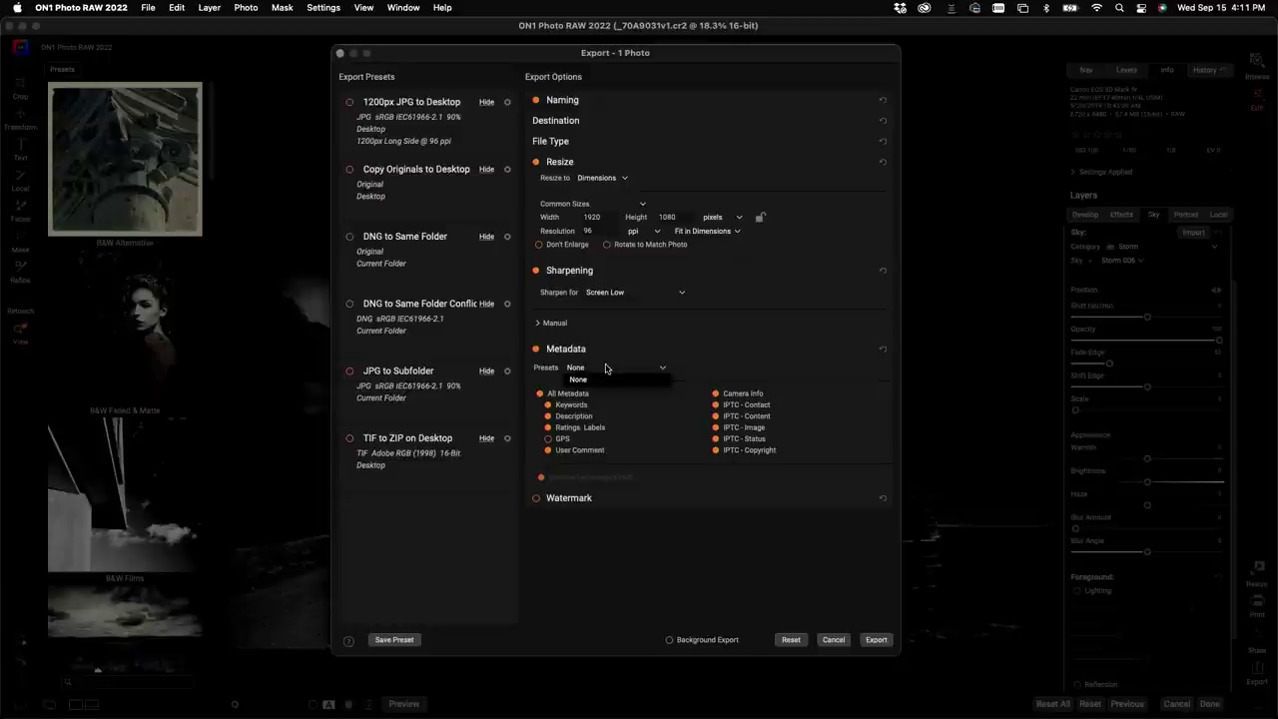
click(712, 363)
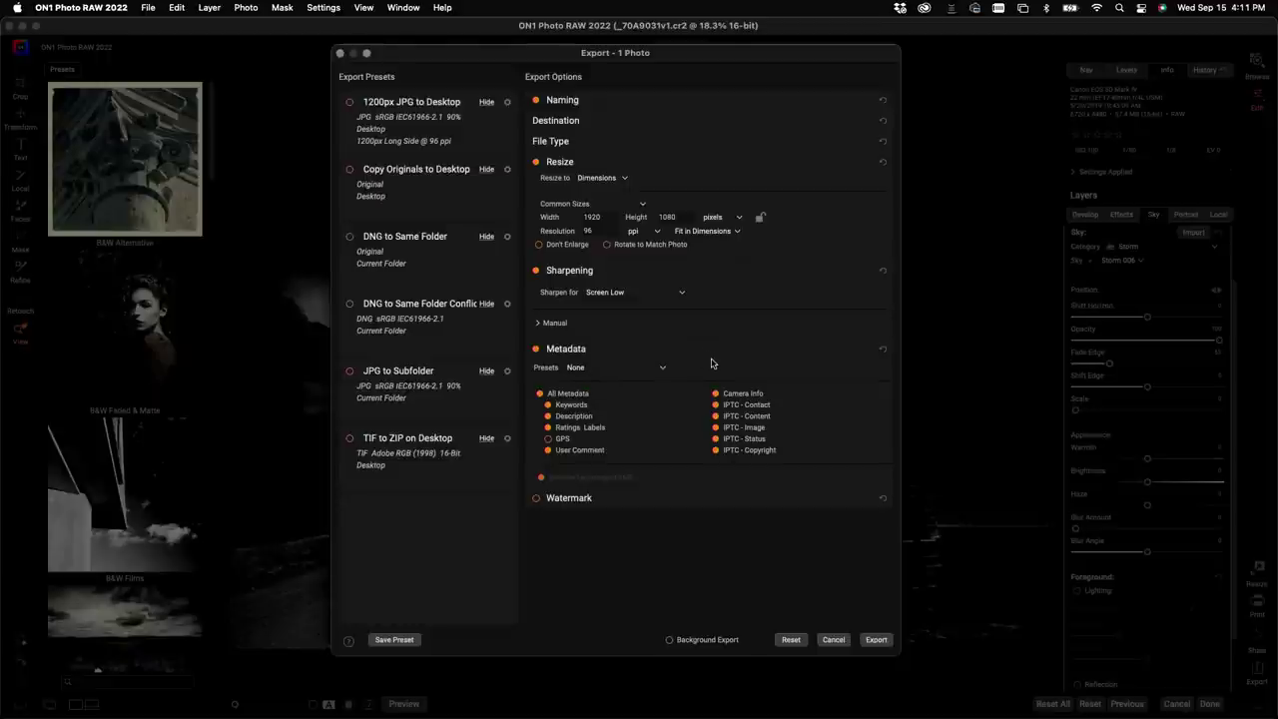
Enable the Watermark option and add a logo watermark that uses the Made_with_ON1 file
click(589, 350)
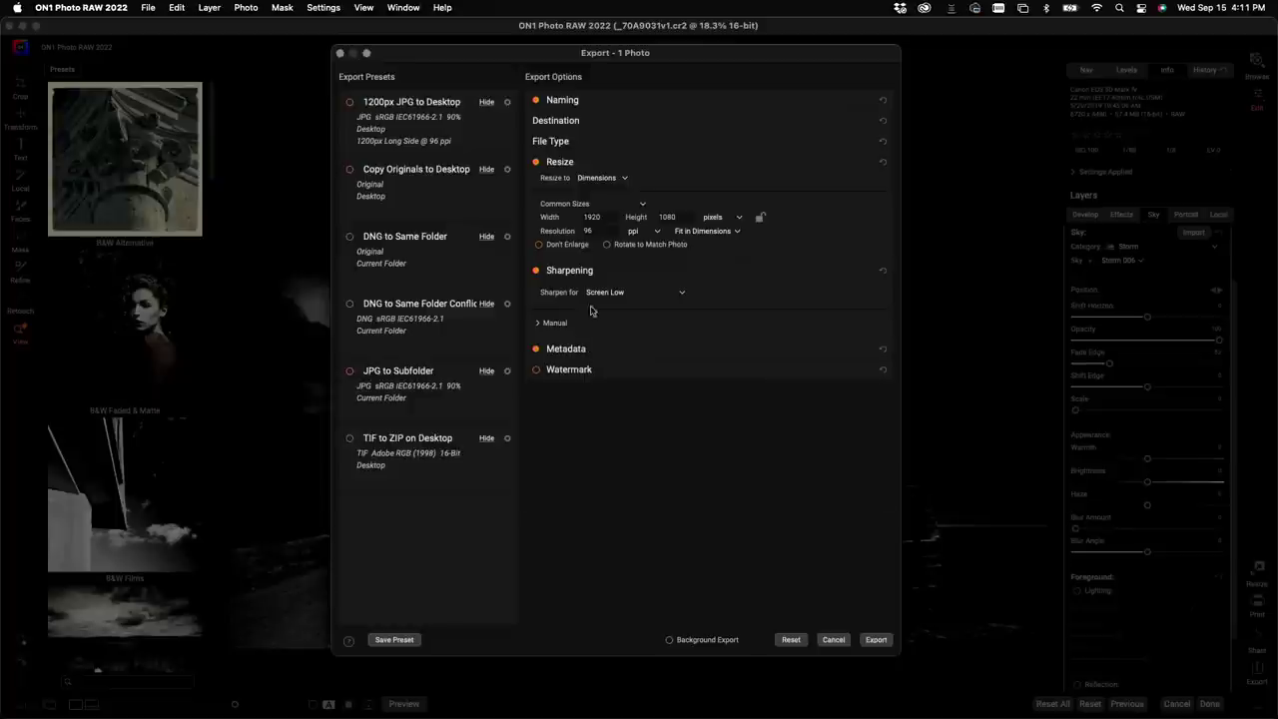
click(590, 162)
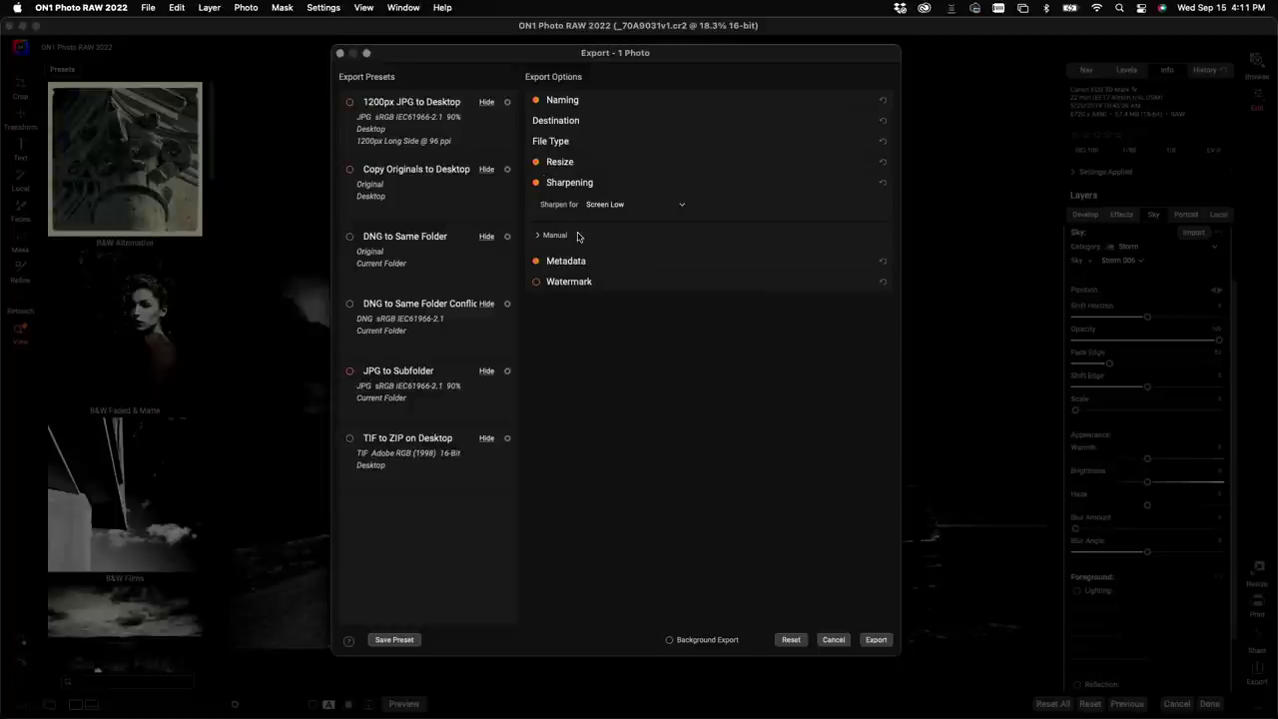
click(537, 283)
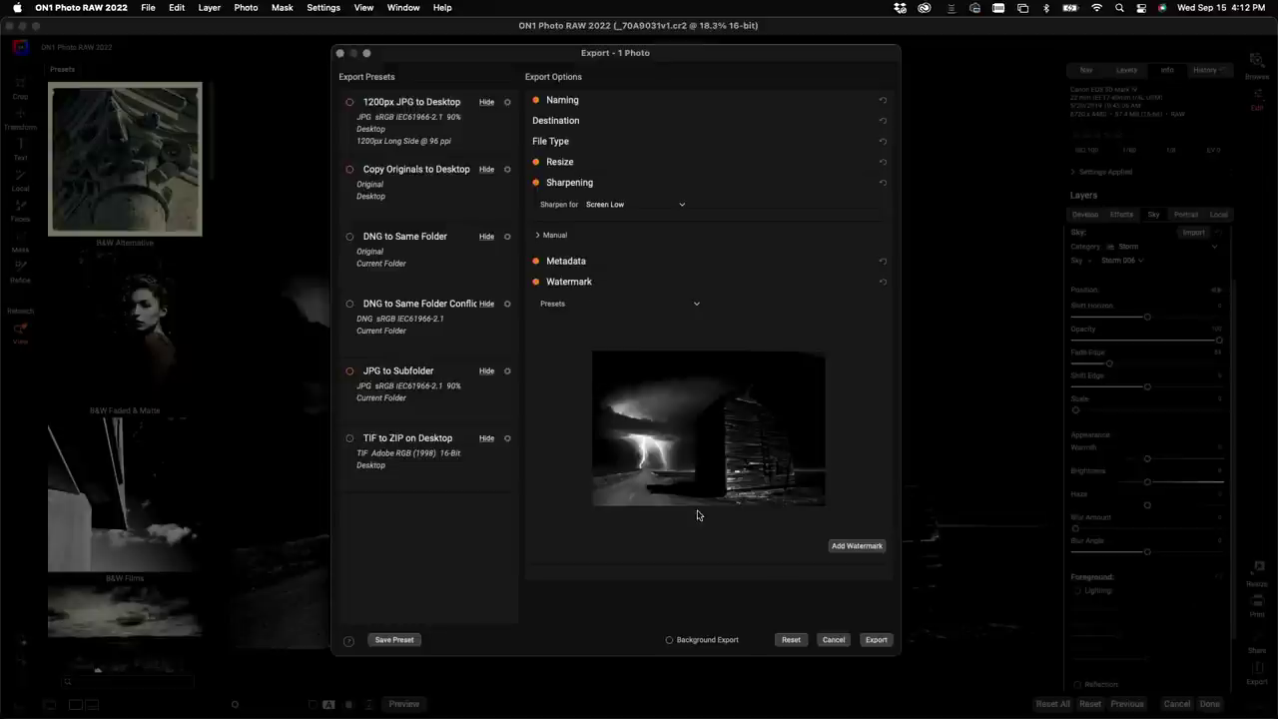
click(854, 546)
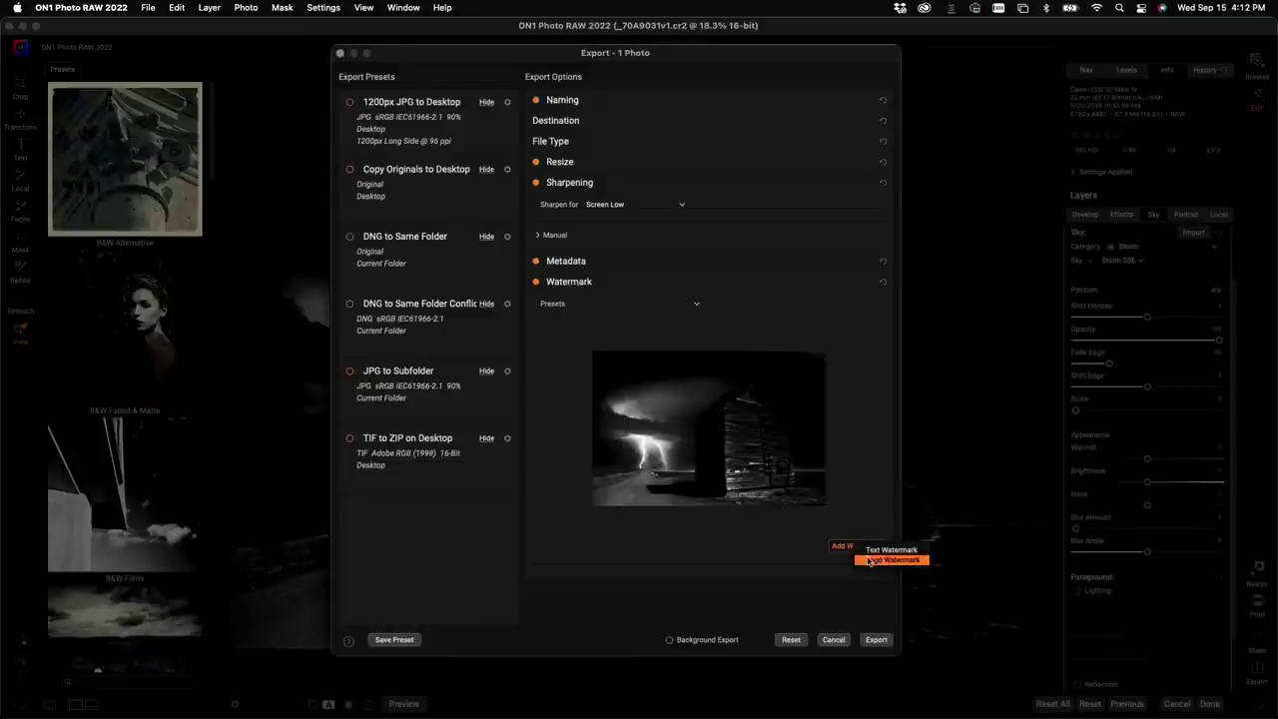
click(869, 561)
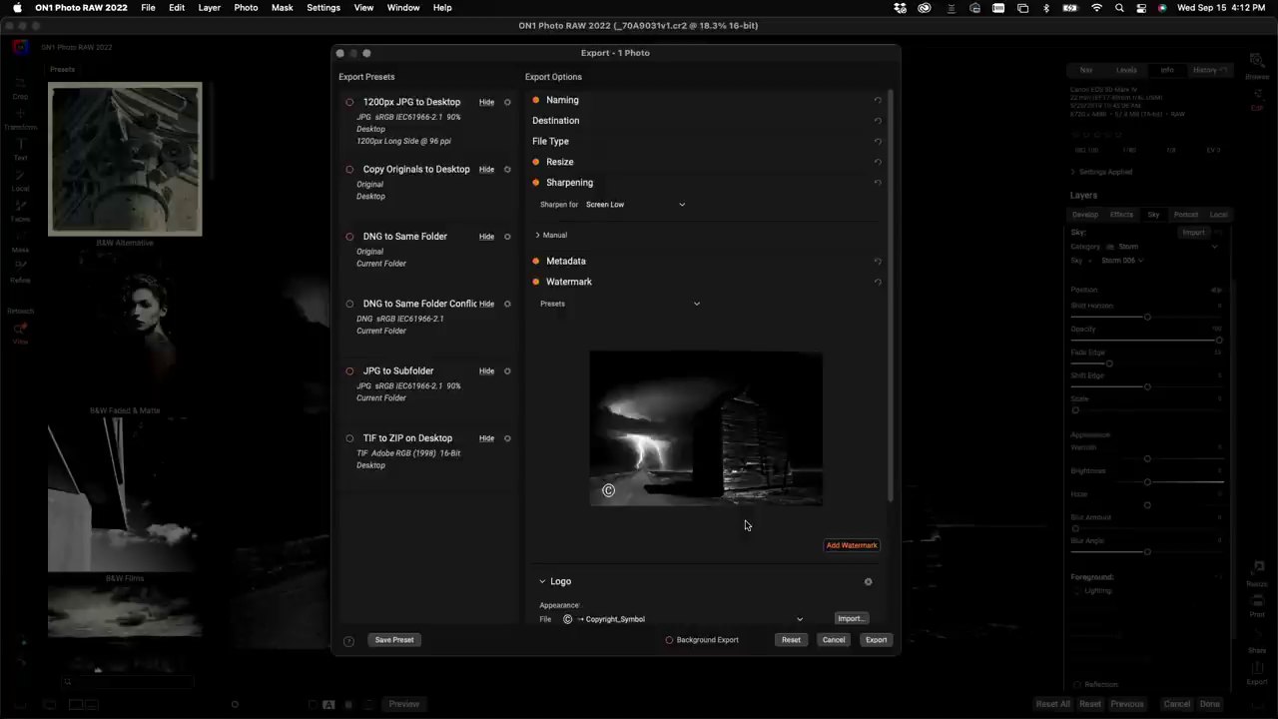
scroll(745, 525, down, 3)
click(645, 525)
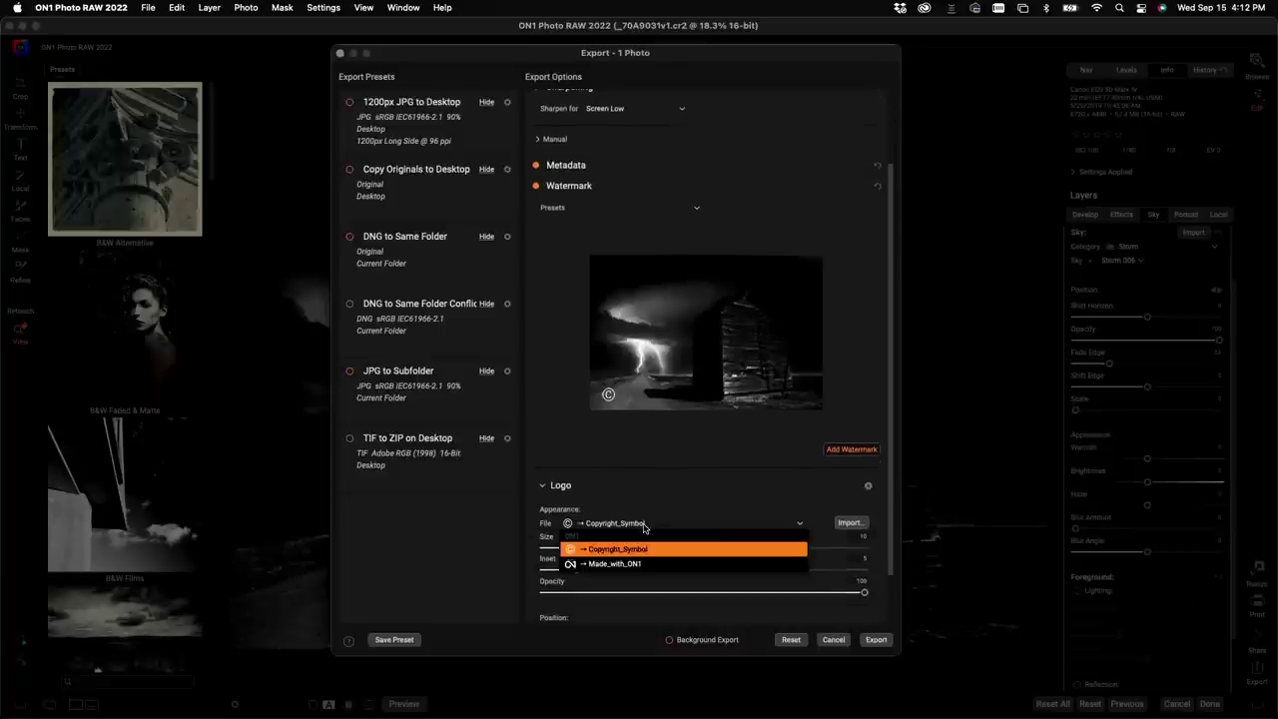
click(643, 563)
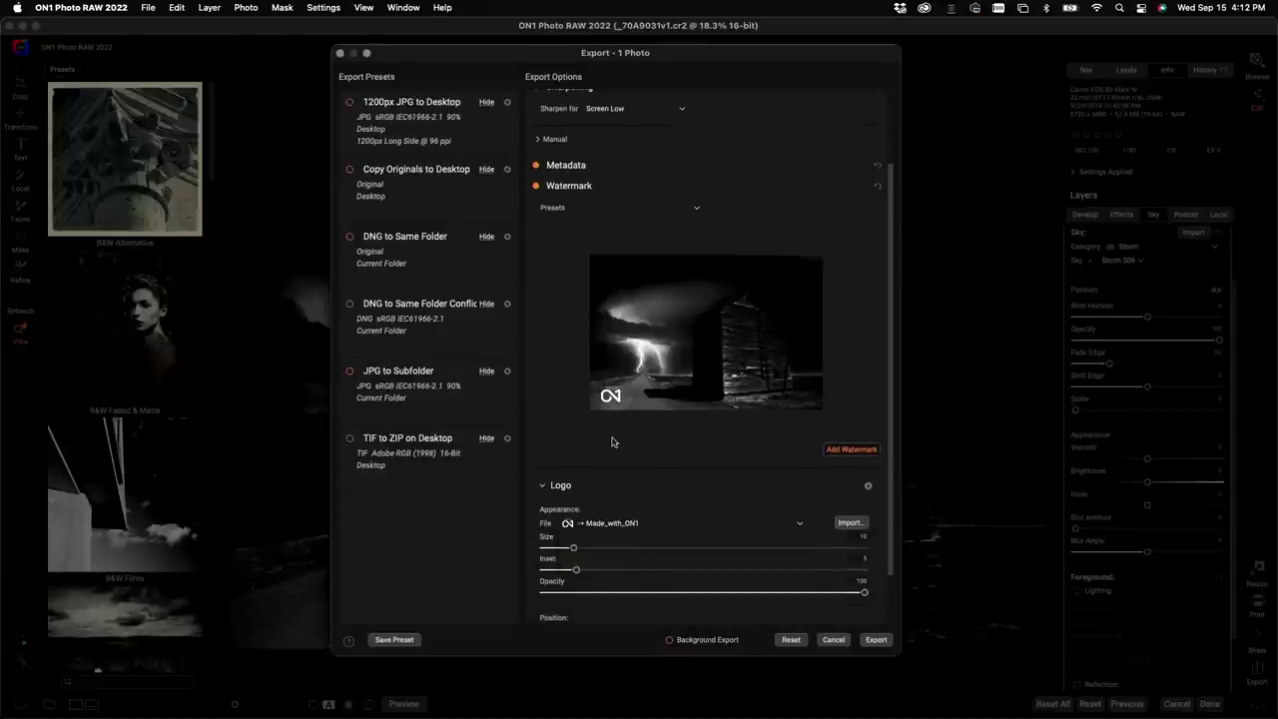
Try the logo in the photo's centre and upper corners, and return it to the lower-left corner
scroll(579, 519, down, 2)
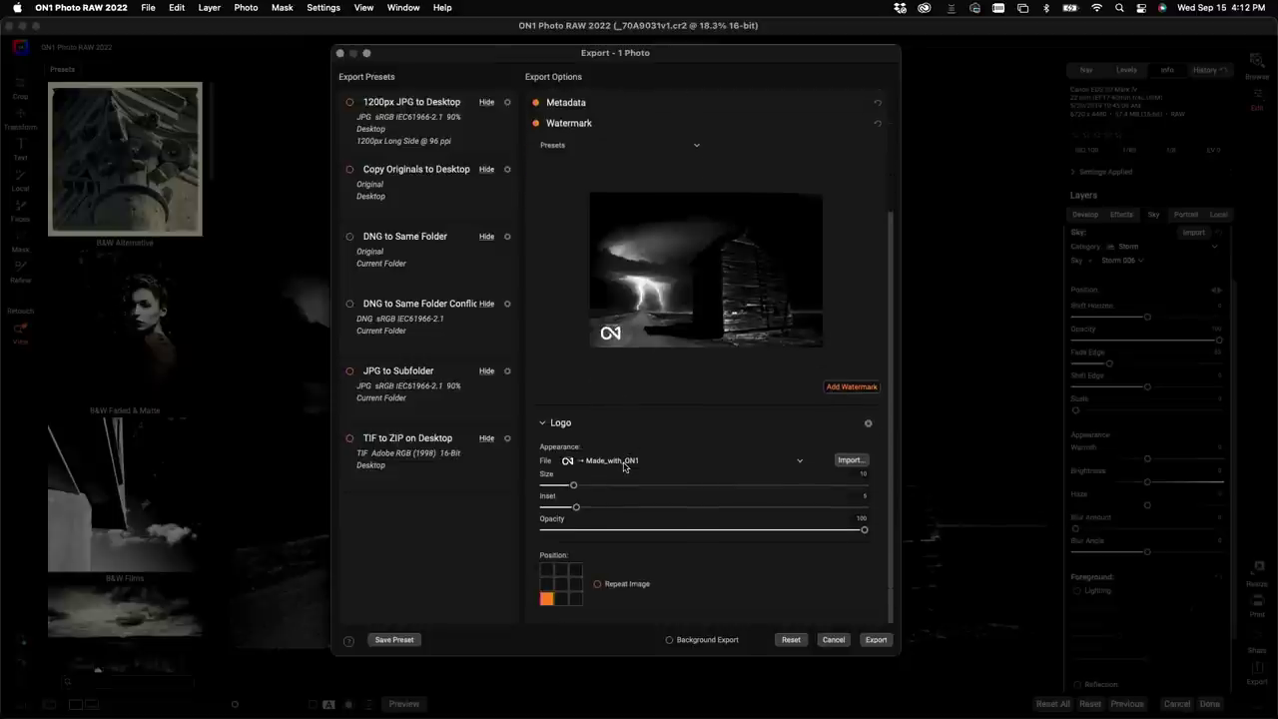
click(562, 583)
click(576, 569)
click(546, 569)
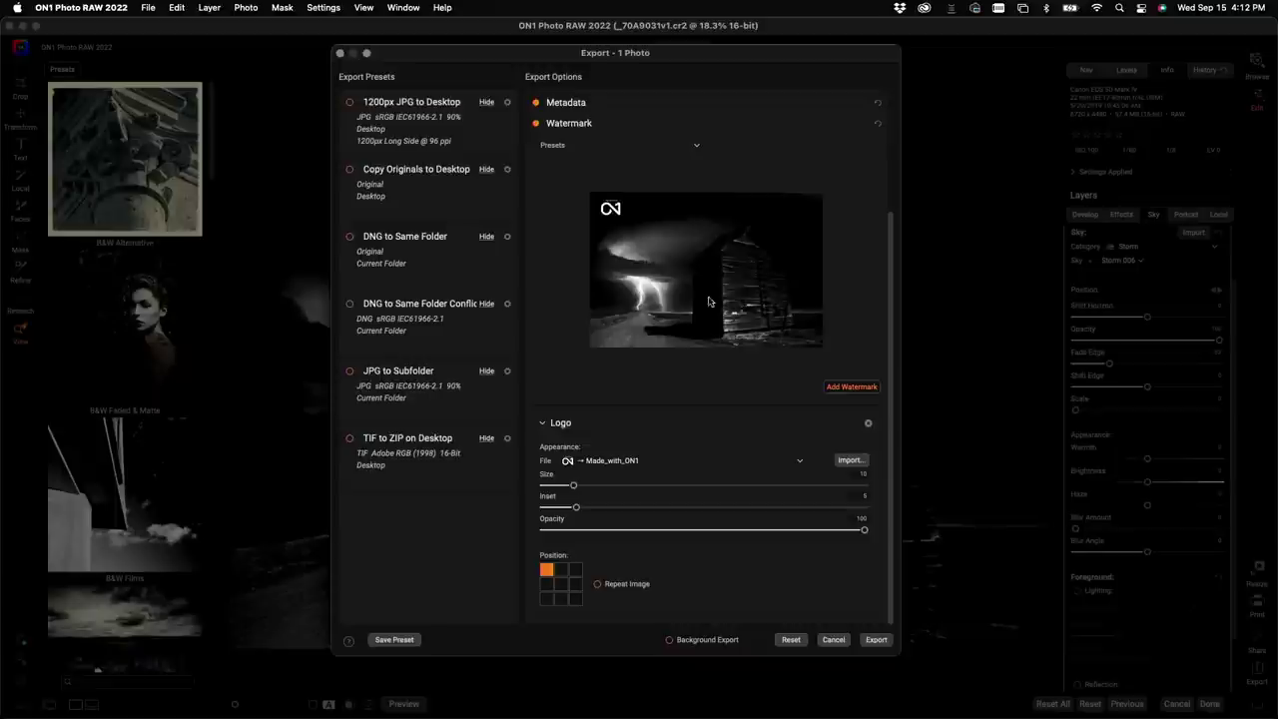
click(546, 598)
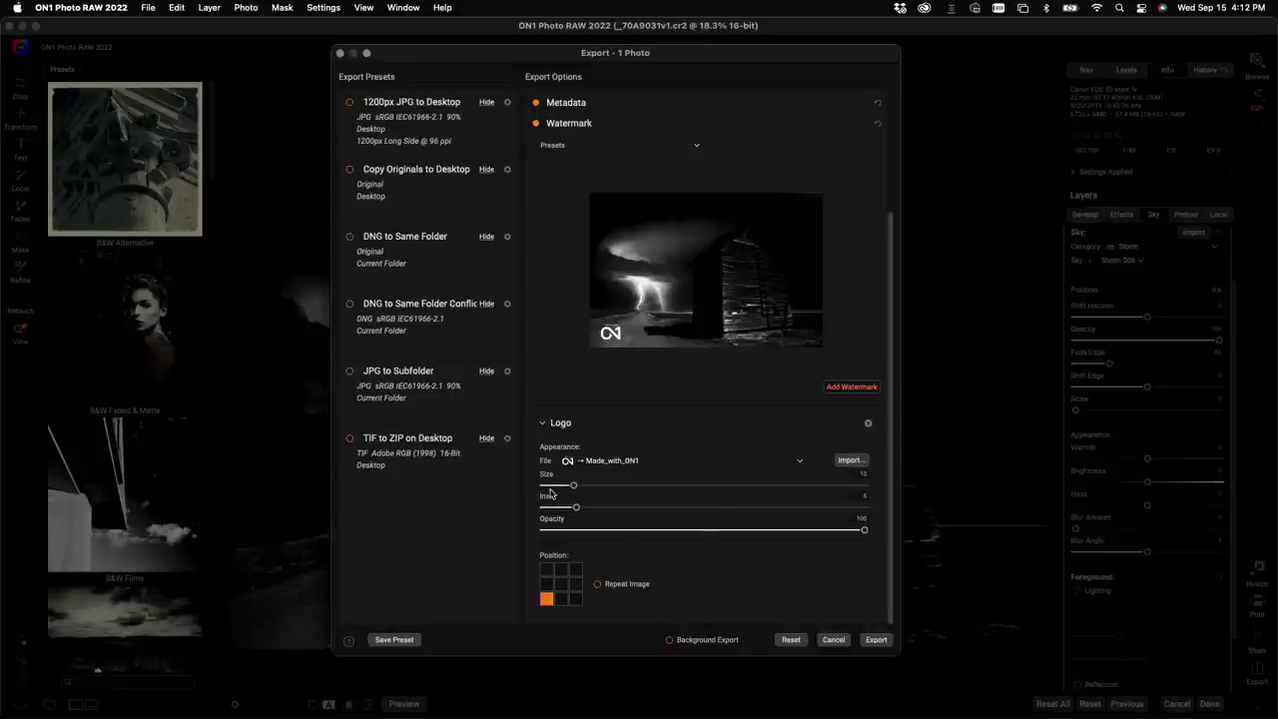
Set the logo watermark's size to 7 and its opacity to 51
drag(572, 486, 563, 485)
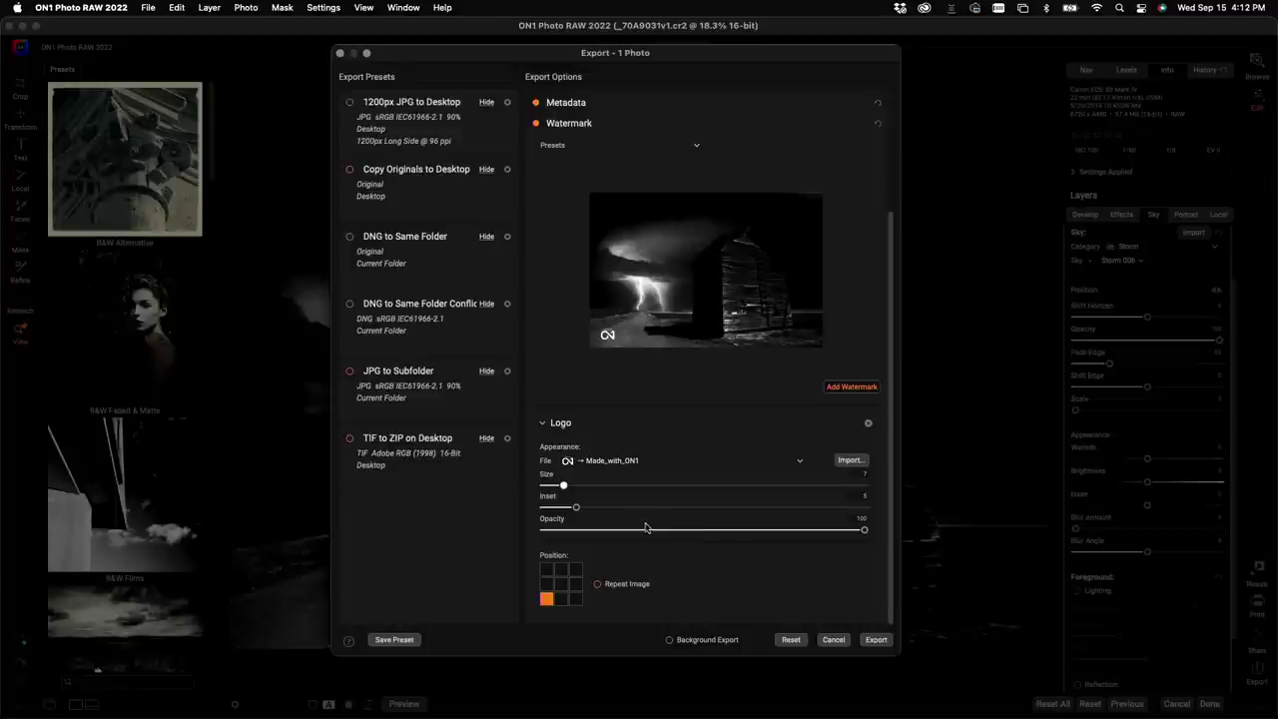
click(724, 531)
drag(724, 531, 702, 530)
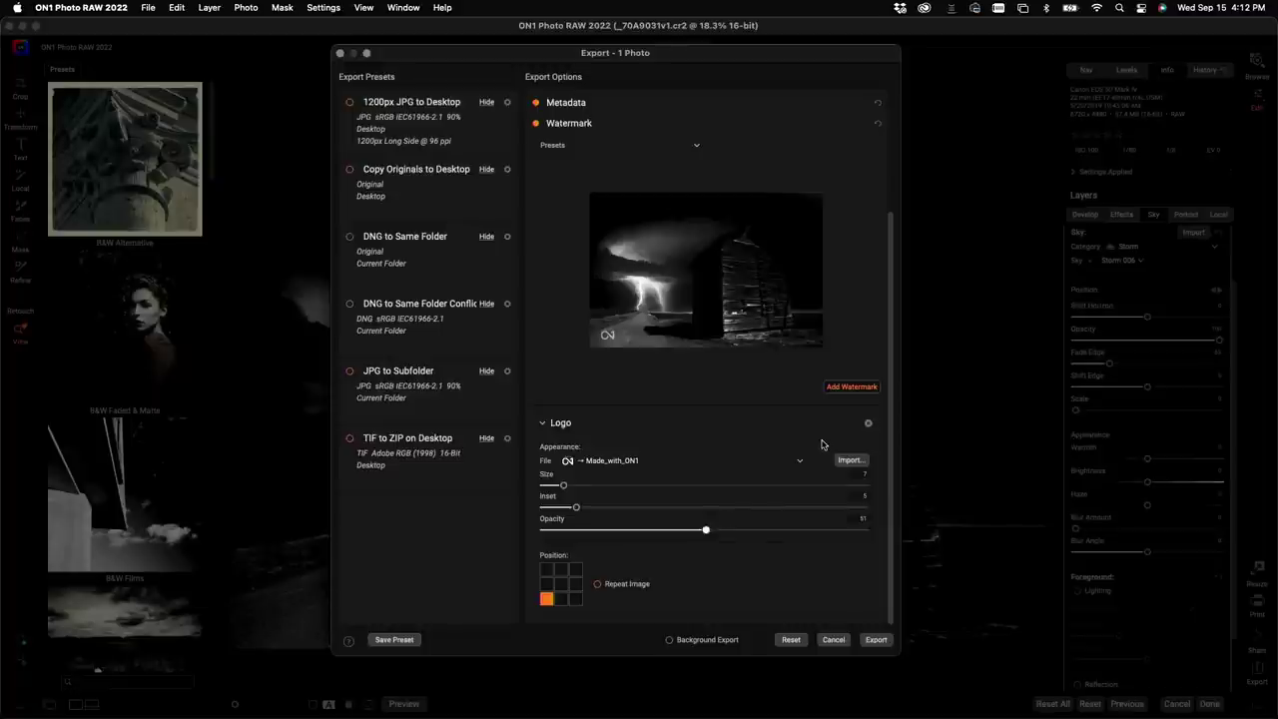
Add a text watermark and reduce the logo's opacity to 21
scroll(824, 445, up, 2)
scroll(807, 223, down, 2)
click(851, 388)
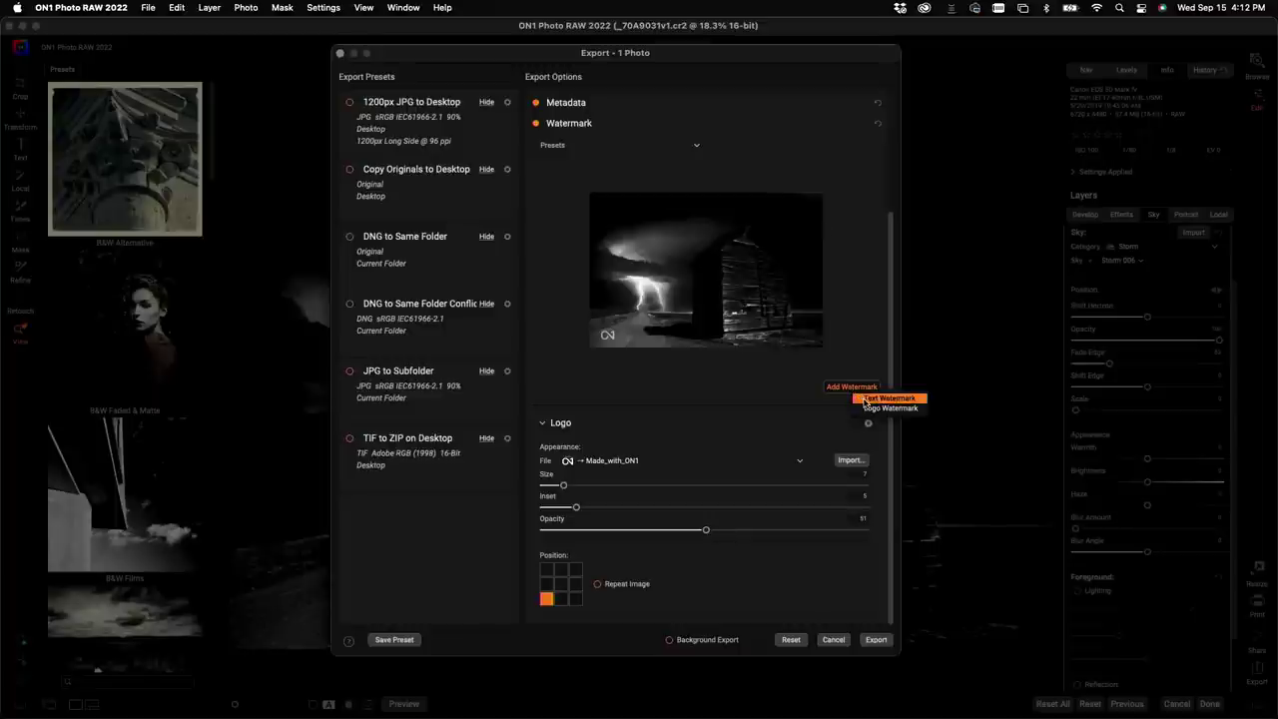
click(865, 400)
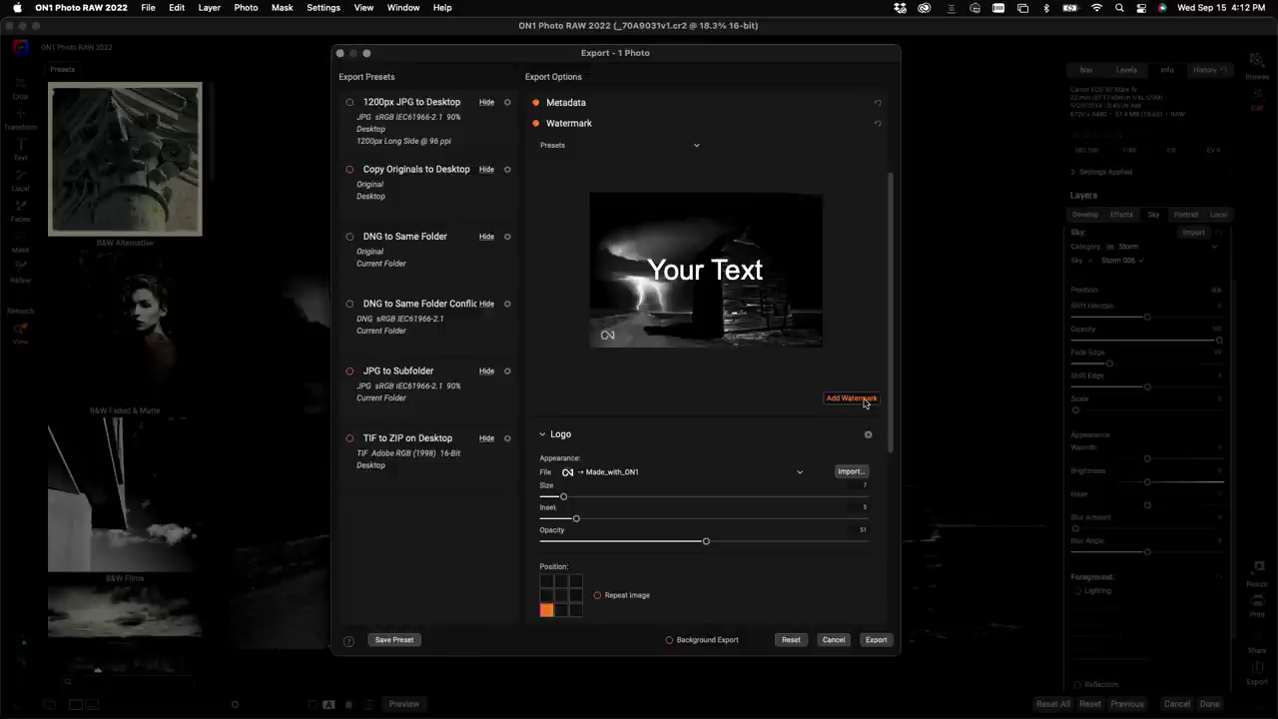
scroll(865, 402, down, 5)
drag(705, 409, 609, 408)
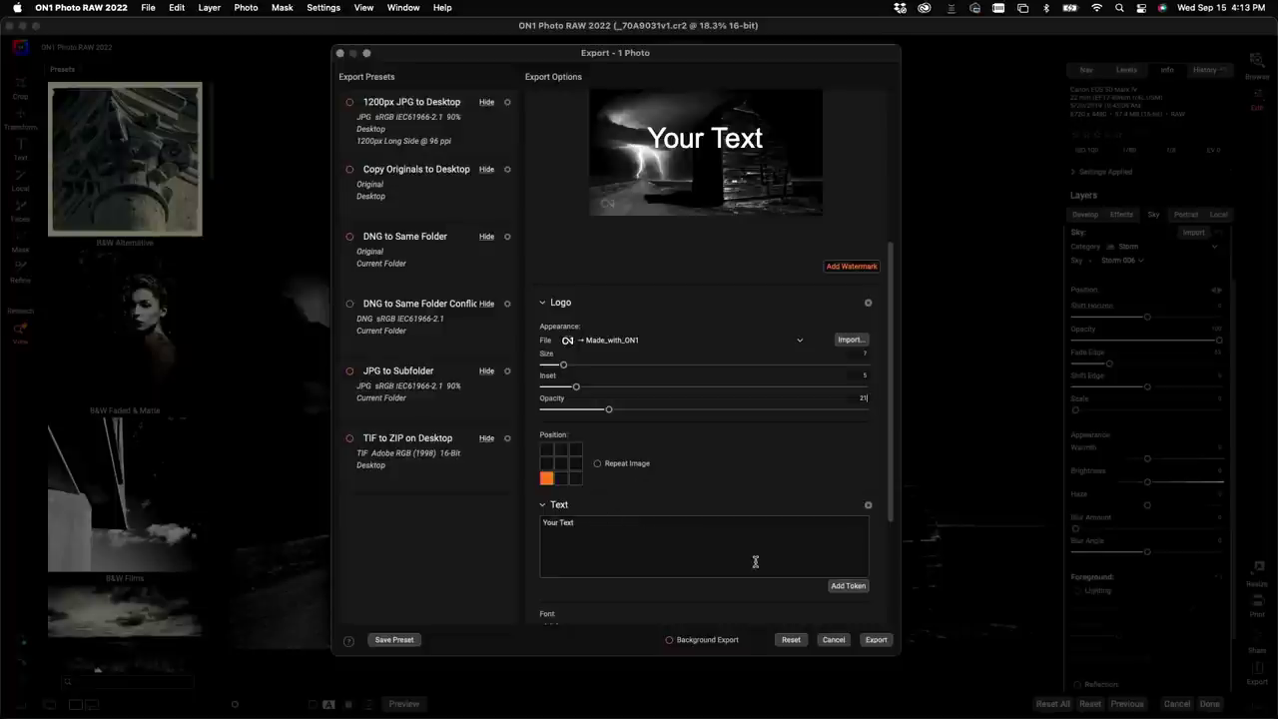
Try inserting the camera Model metadata token ahead of the text watermark's placeholder text
click(851, 587)
mouse_move(883, 625)
mouse_move(987, 634)
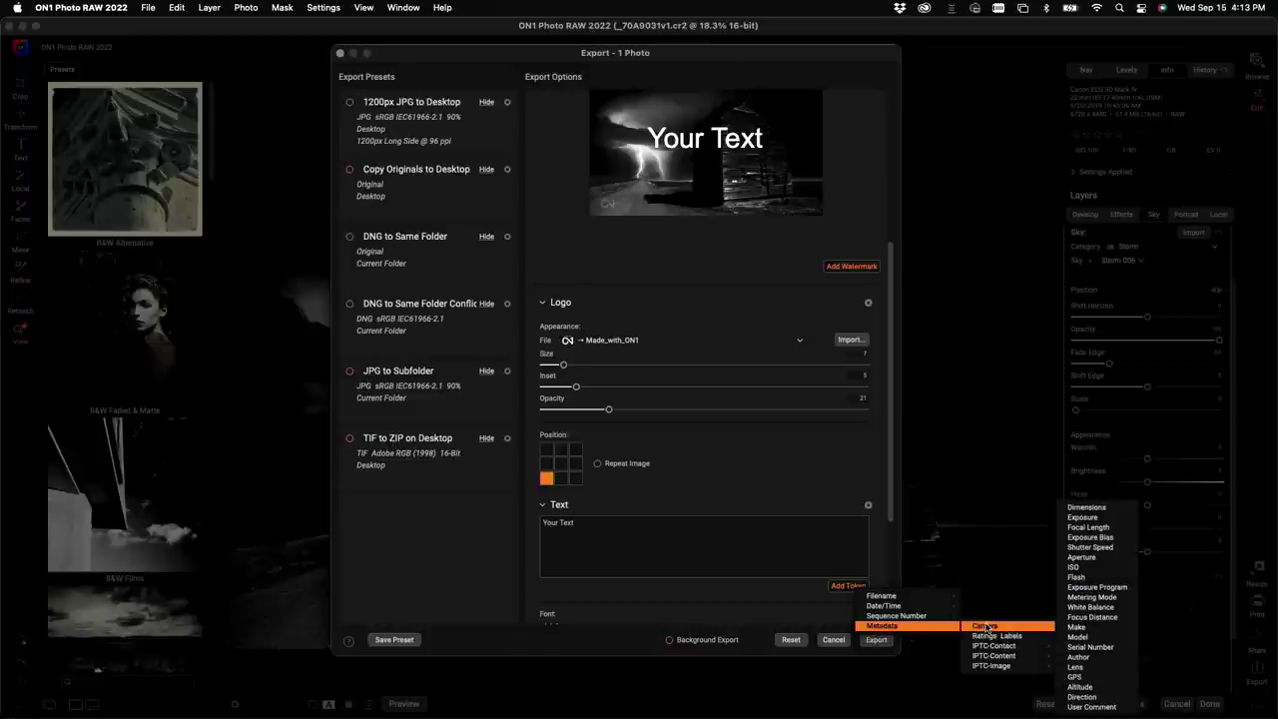
click(1077, 637)
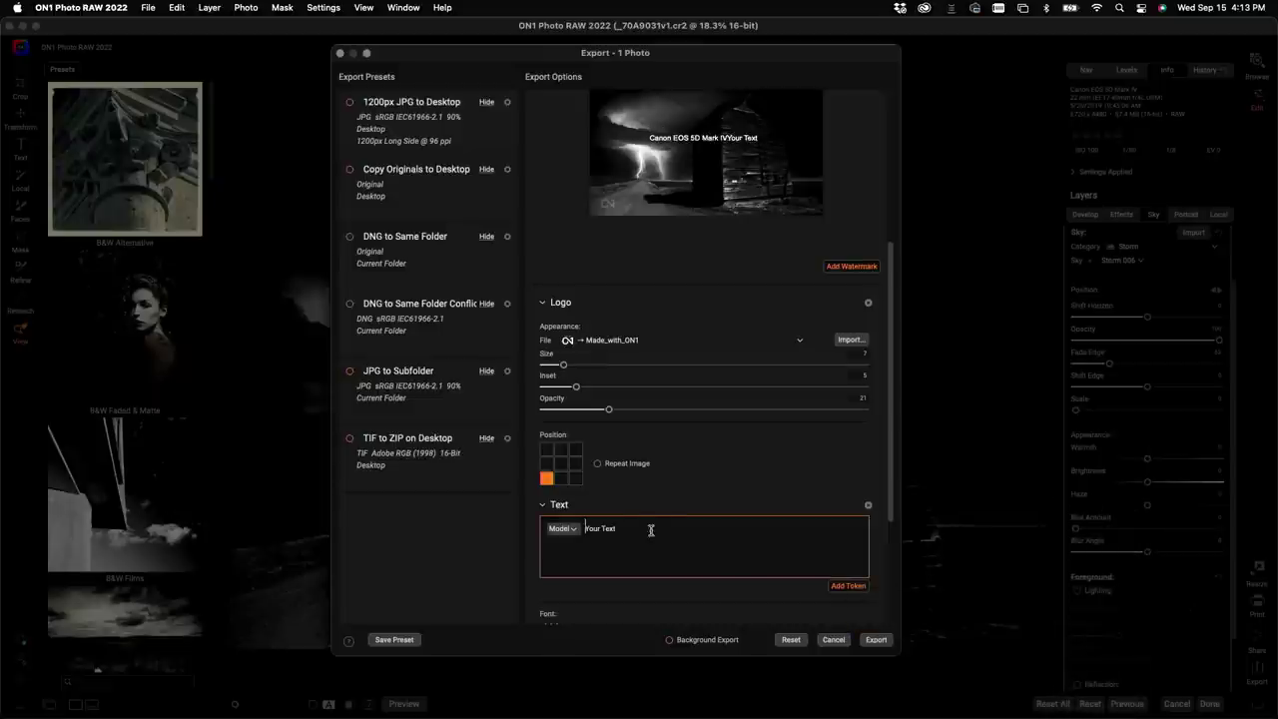
Clear the text watermark's entire content and insert only the camera Model metadata token
key(BackSpace)
key(BackSpace)
key(BackSpace)
key(BackSpace)
key(BackSpace)
key(BackSpace)
key(BackSpace)
key(BackSpace)
key(BackSpace)
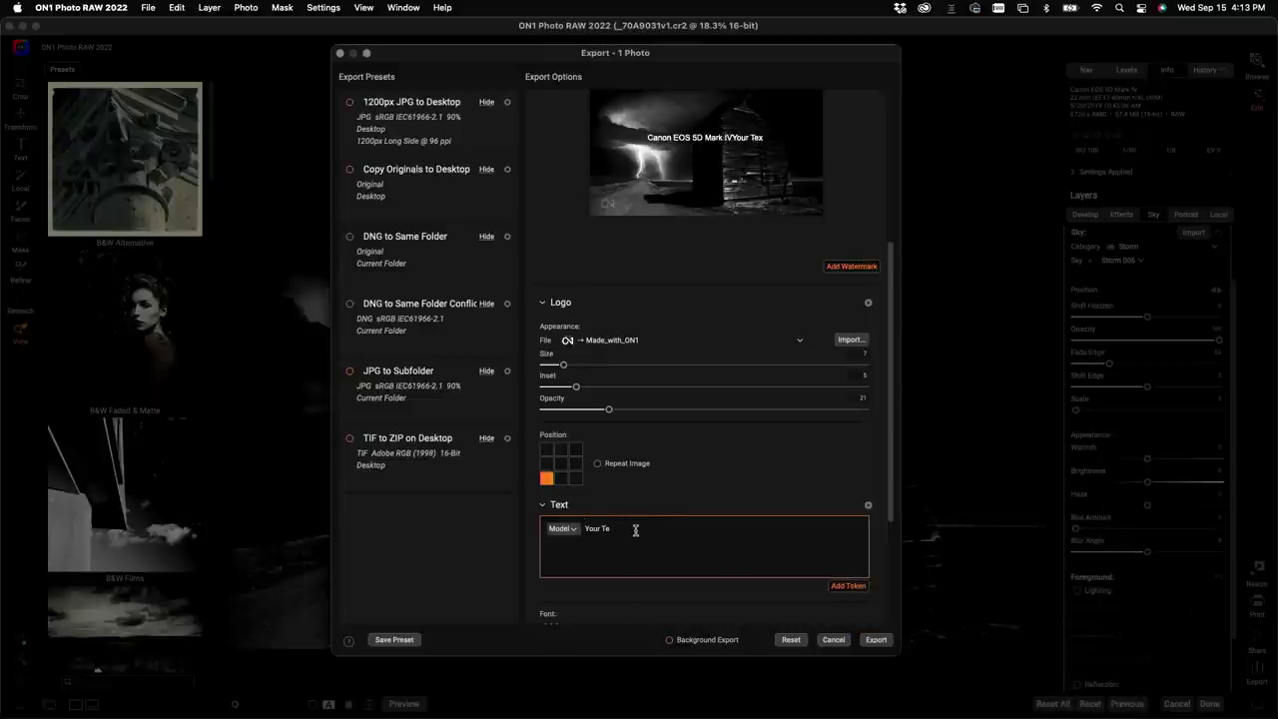
key(BackSpace)
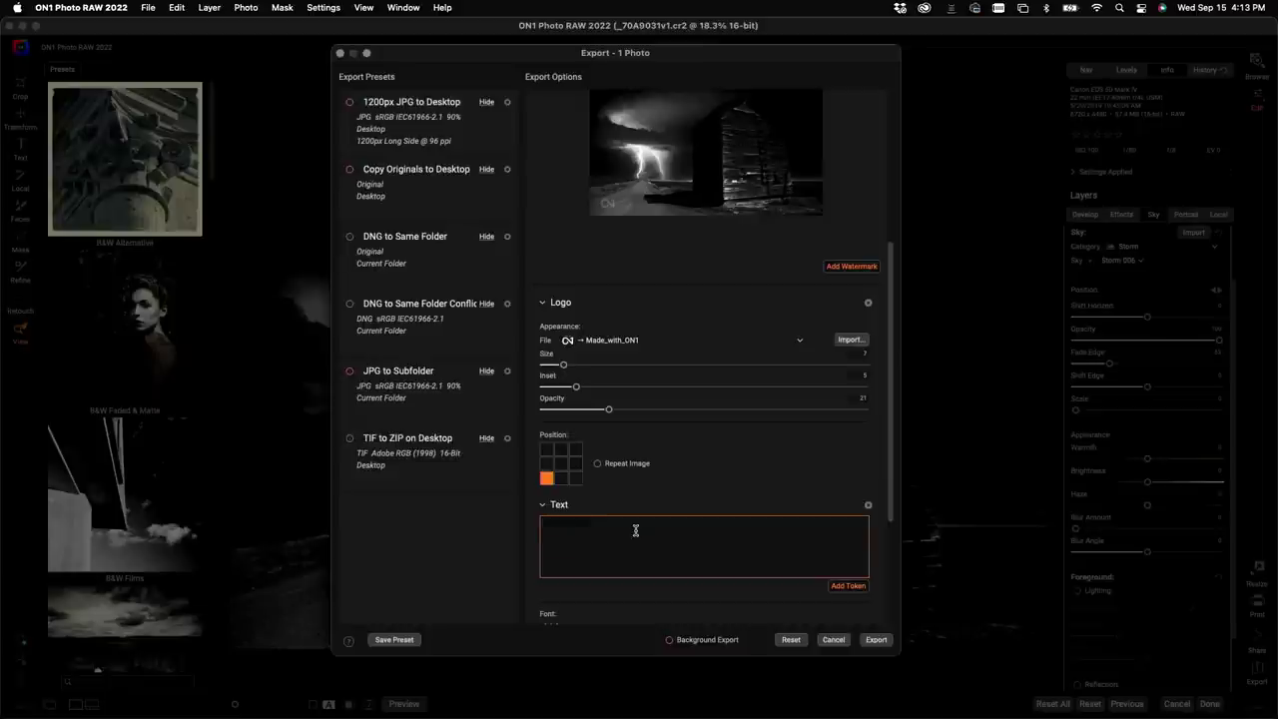
click(842, 586)
mouse_move(964, 622)
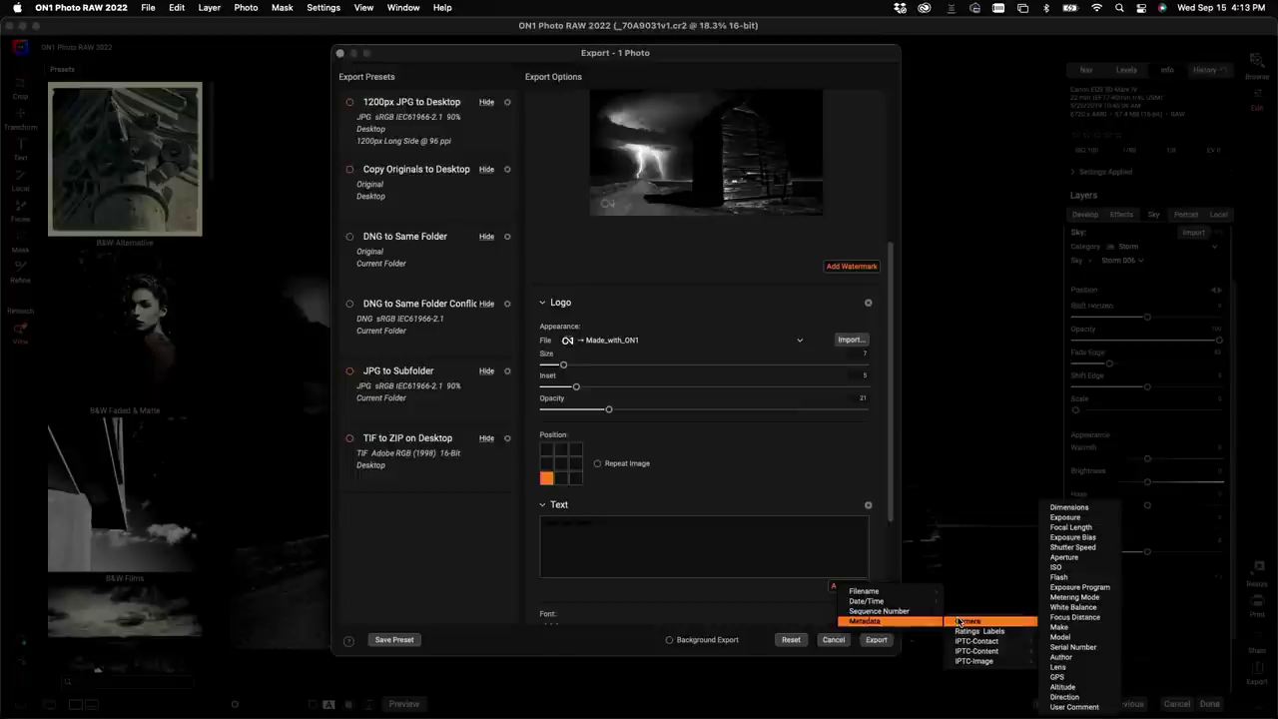
click(1084, 637)
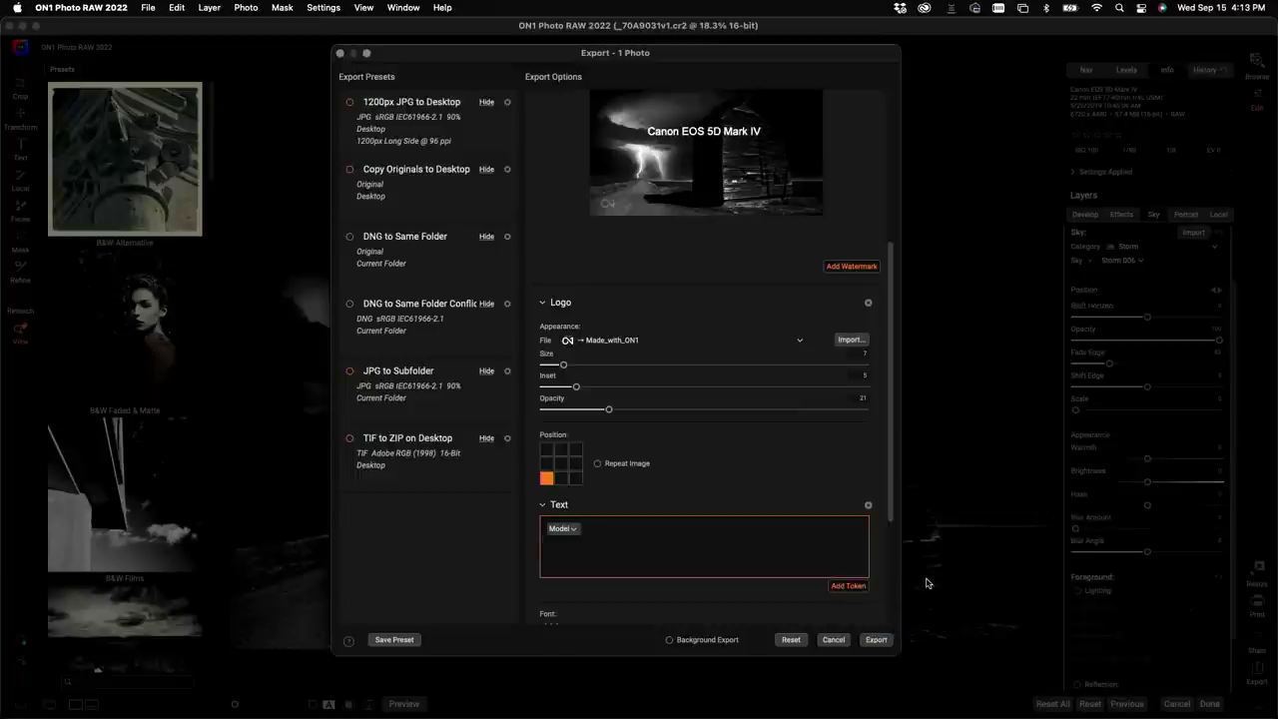
Add the camera Lens and Exposure metadata tokens on separate lines below the Model token
click(848, 585)
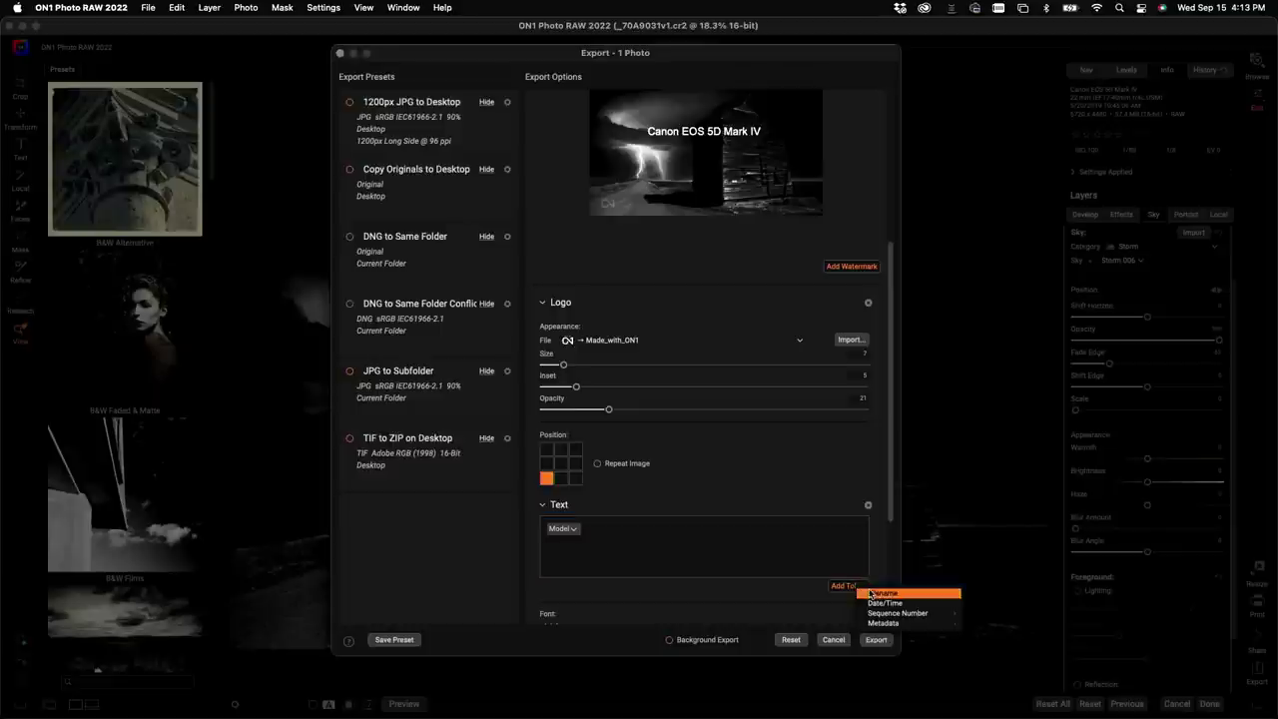
mouse_move(893, 623)
mouse_move(996, 635)
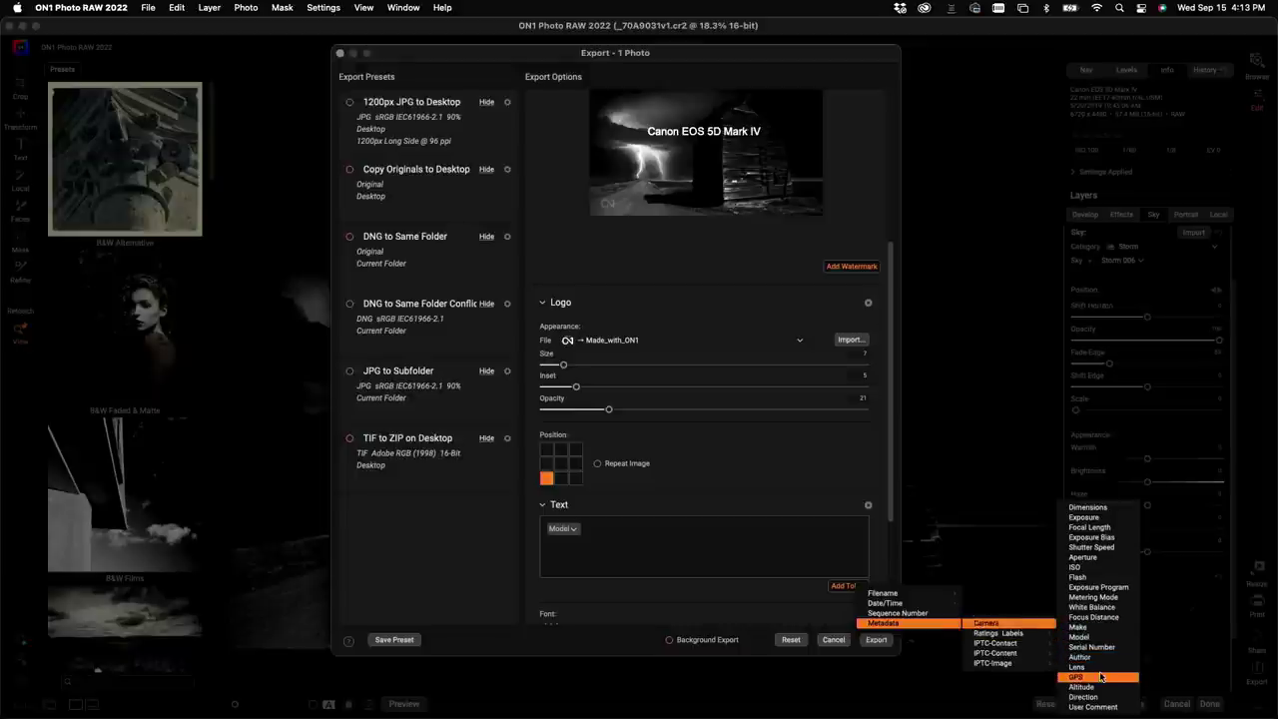
click(1101, 667)
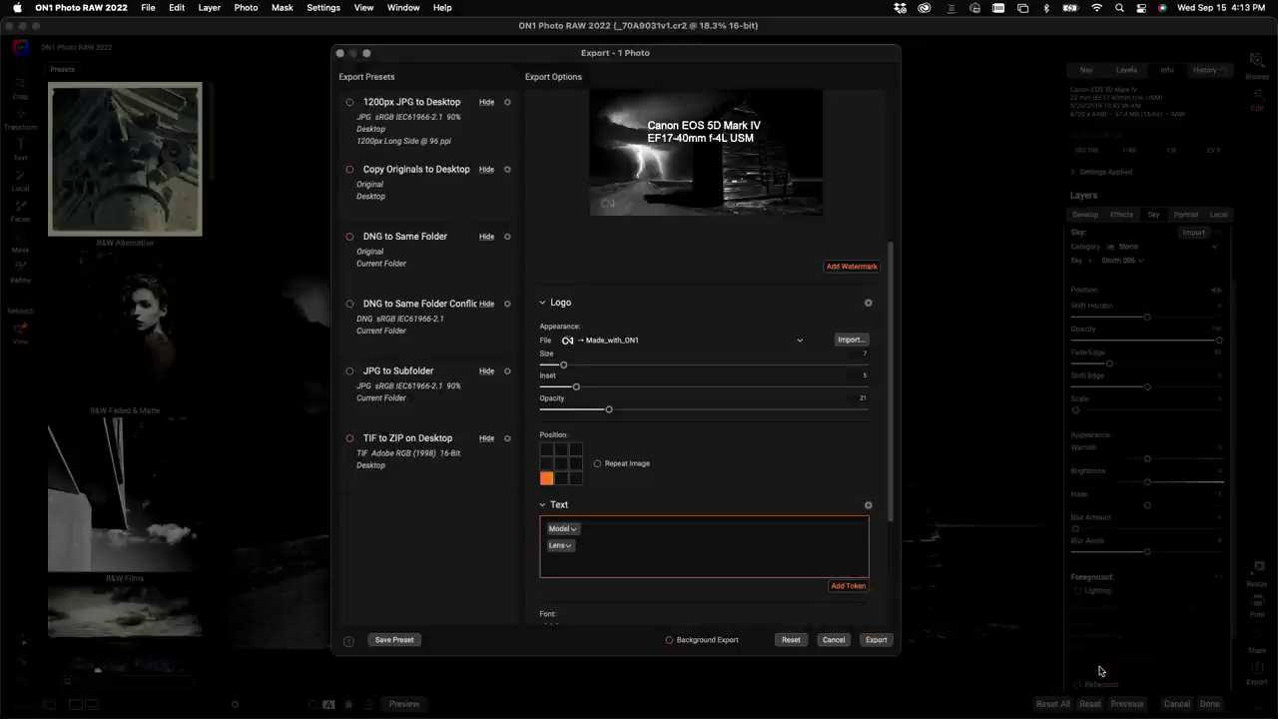
key(Return)
click(864, 586)
mouse_move(995, 626)
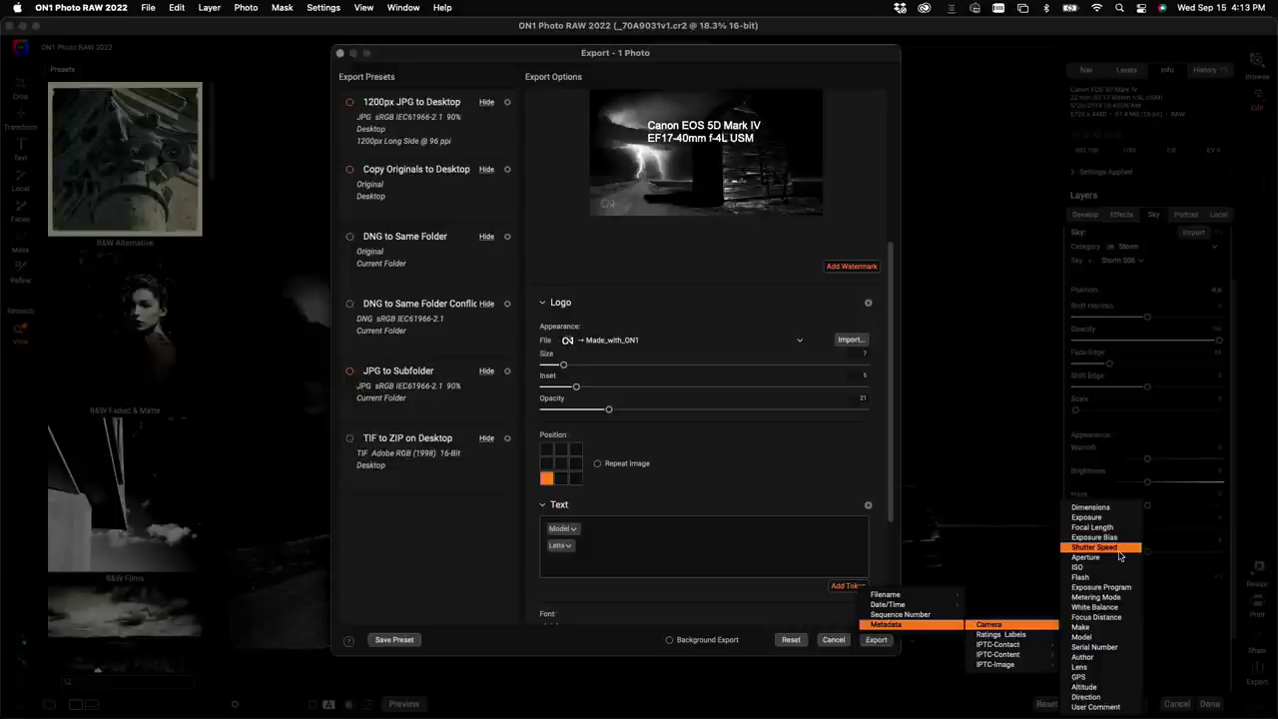
click(1089, 517)
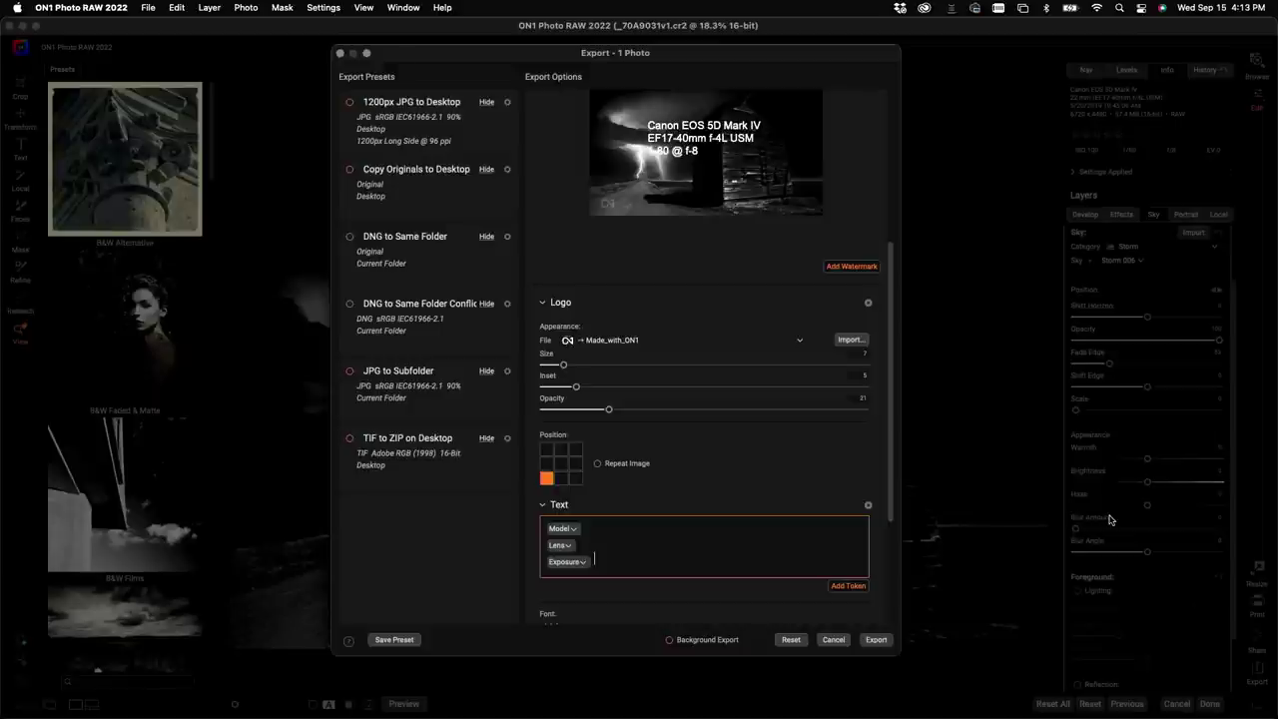
Place the text watermark in the photo's lower-right corner with right alignment, keeping the logo in the lower-left corner
click(577, 478)
click(546, 479)
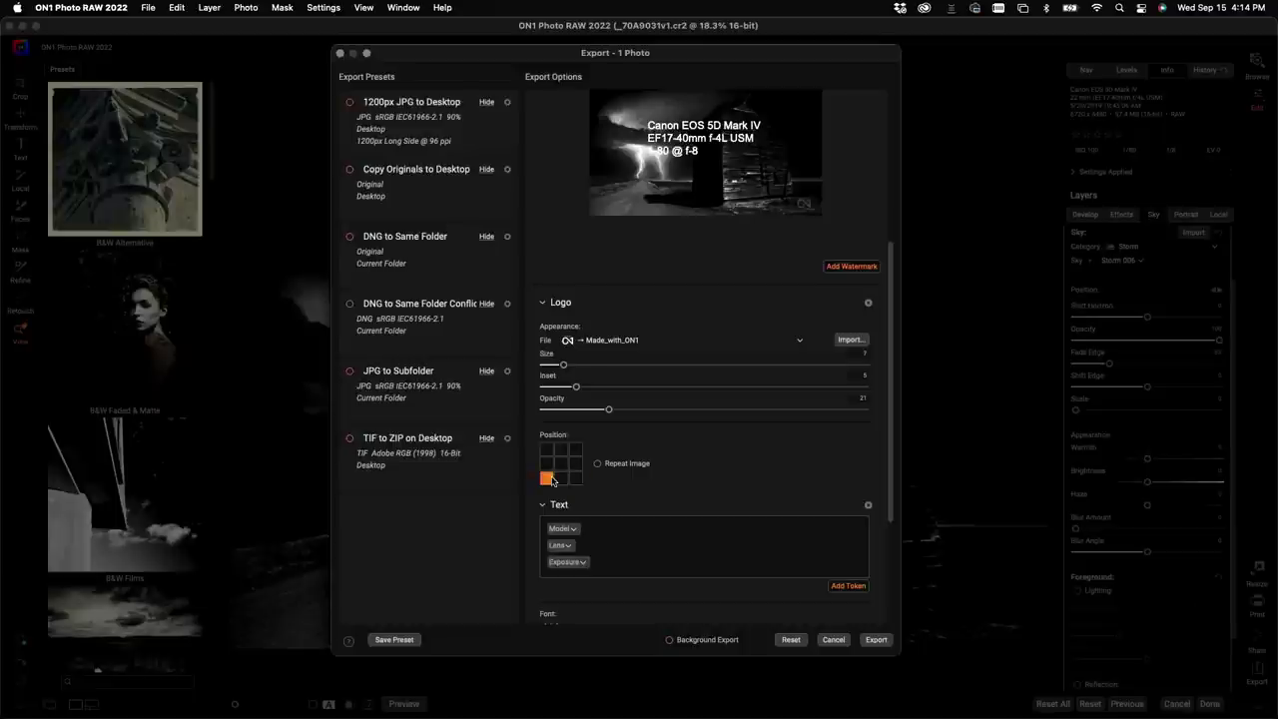
scroll(658, 493, down, 3)
scroll(658, 493, down, 2)
click(575, 599)
scroll(599, 379, up, 4)
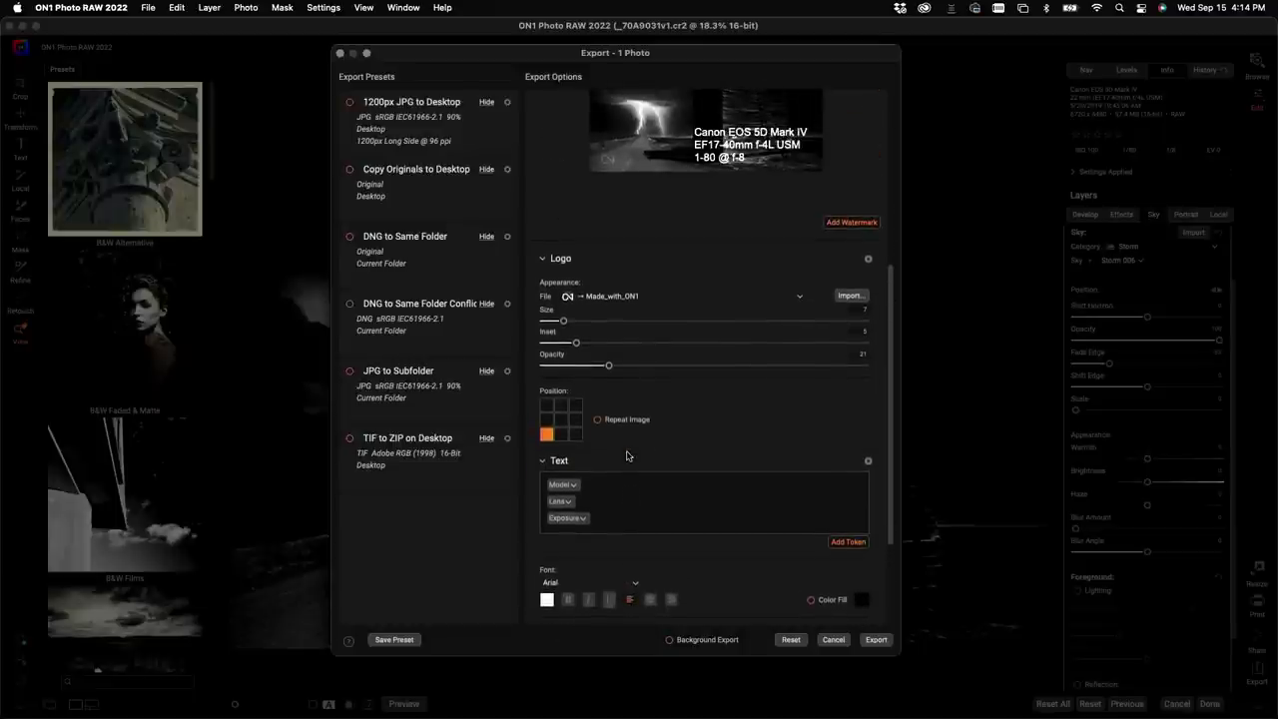
click(543, 258)
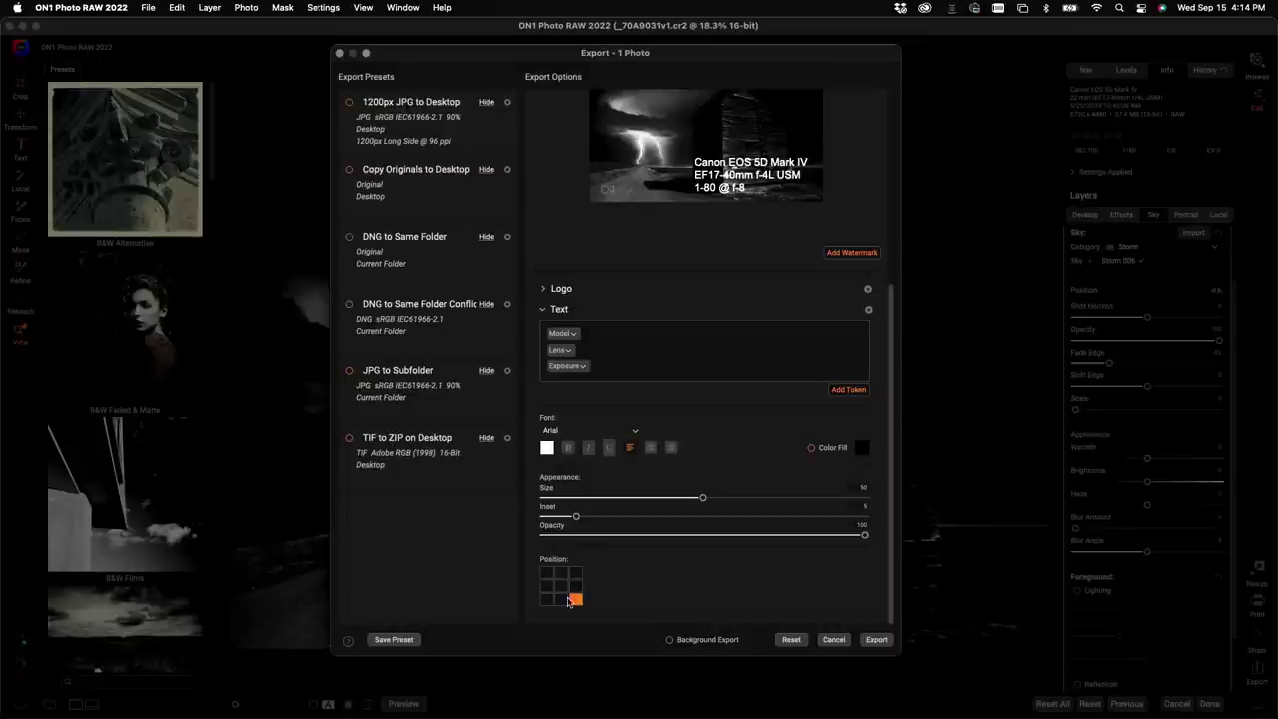
click(674, 449)
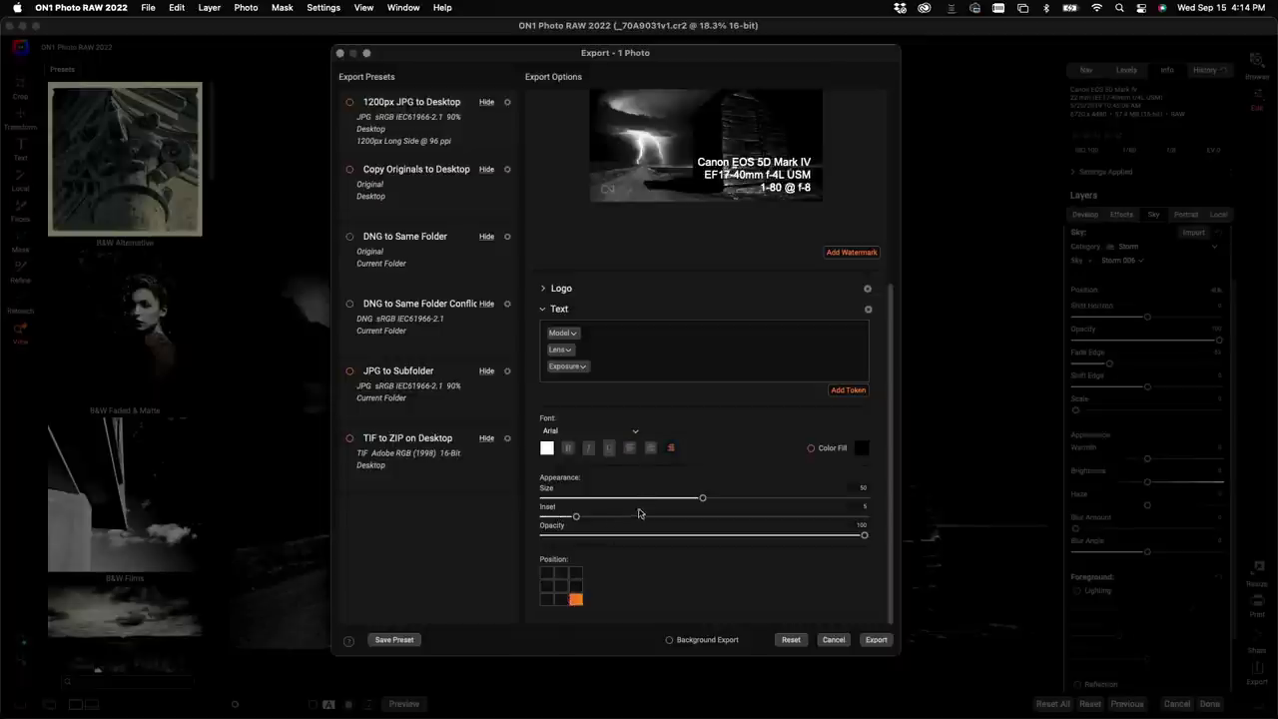
Set the text watermark's size to 14, inset to 4 and opacity to about 59, and check it in the preview
drag(702, 498, 570, 523)
drag(794, 536, 739, 542)
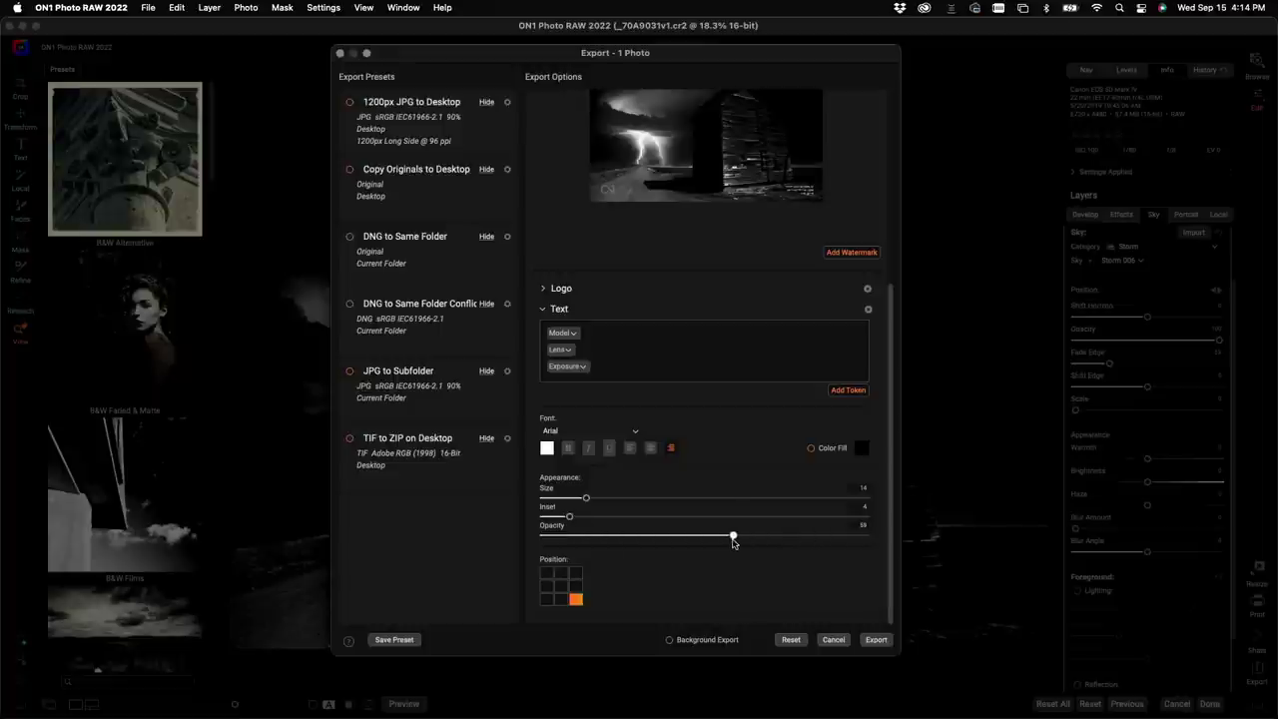
scroll(728, 493, up, 3)
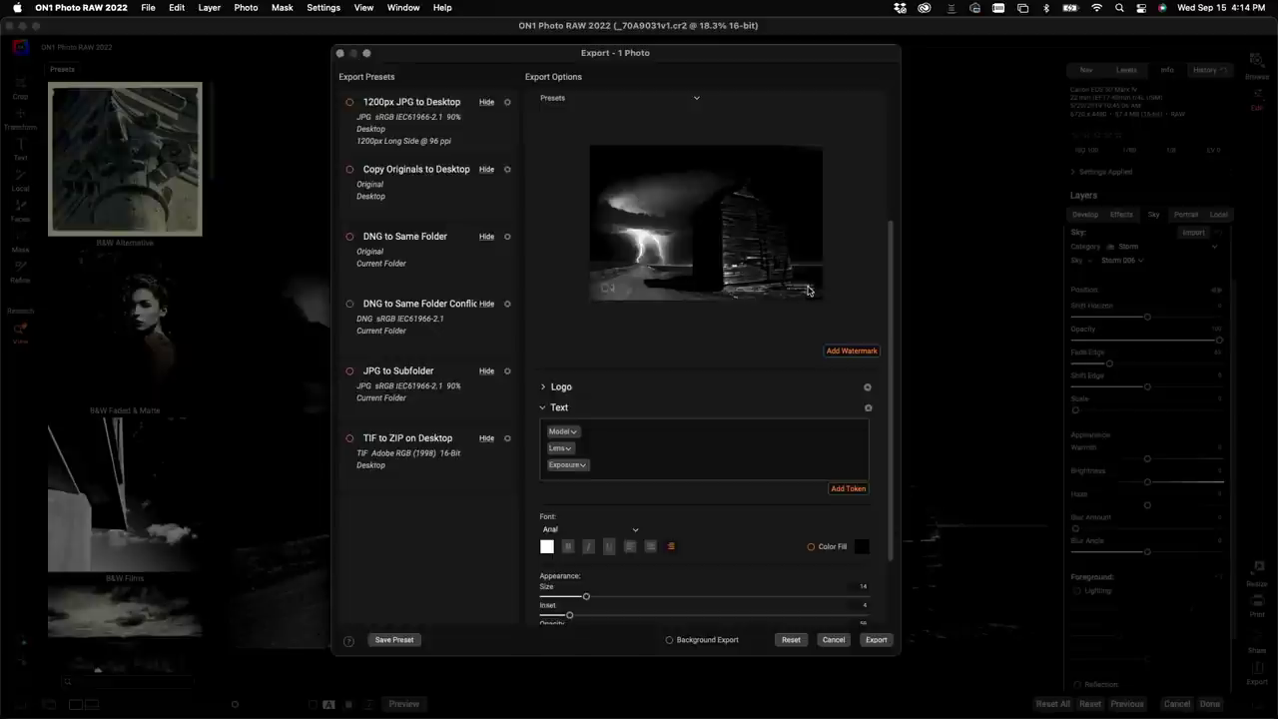
scroll(815, 350, up, 3)
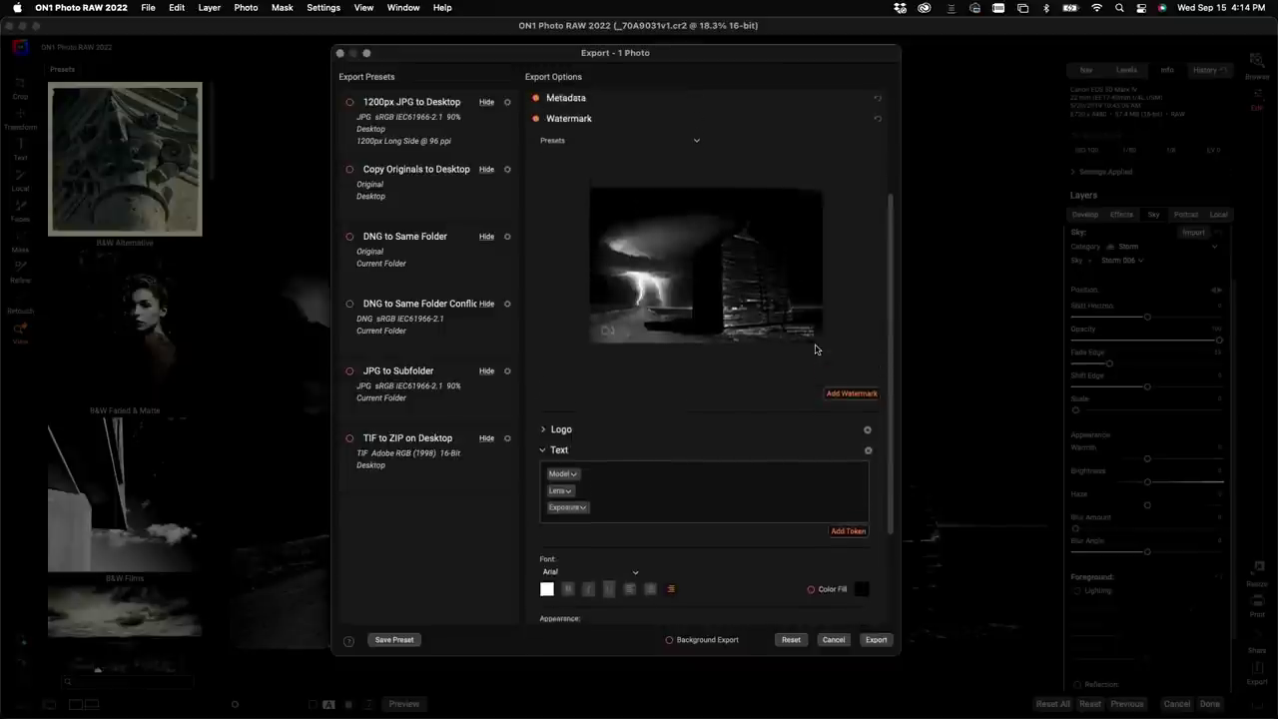
Check the watermark presets list without choosing a preset
click(692, 154)
click(747, 164)
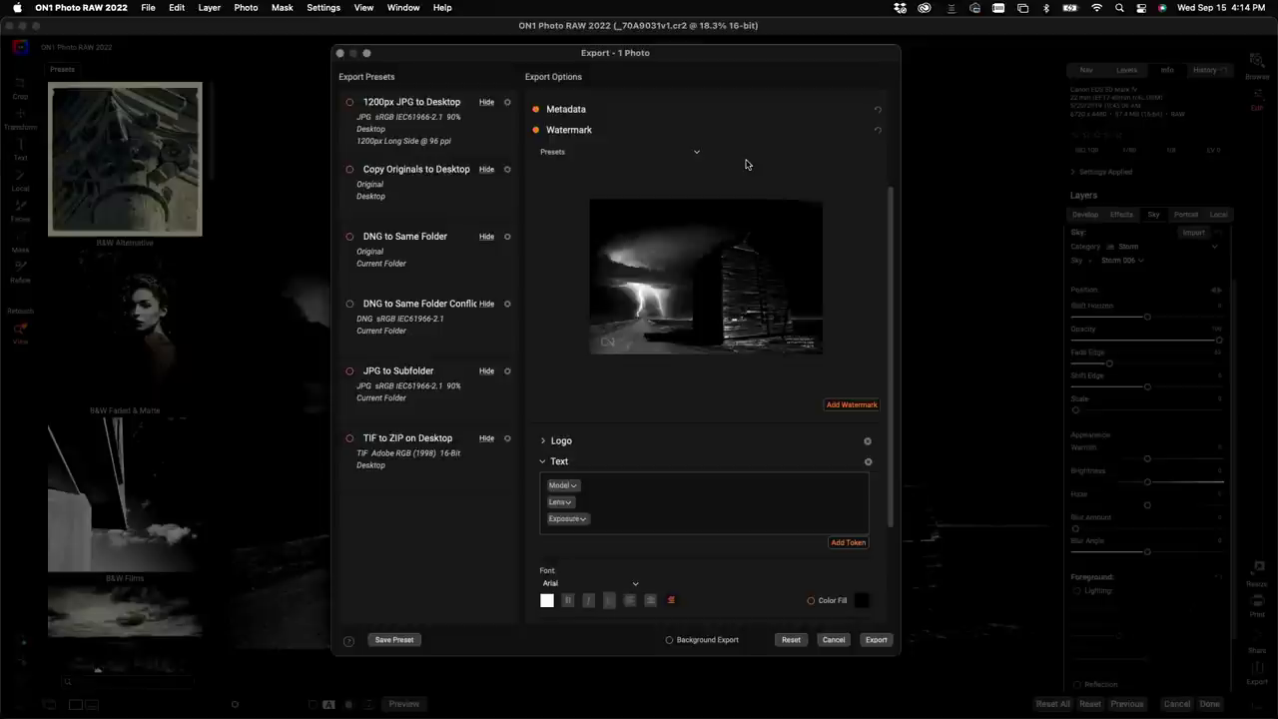
click(687, 133)
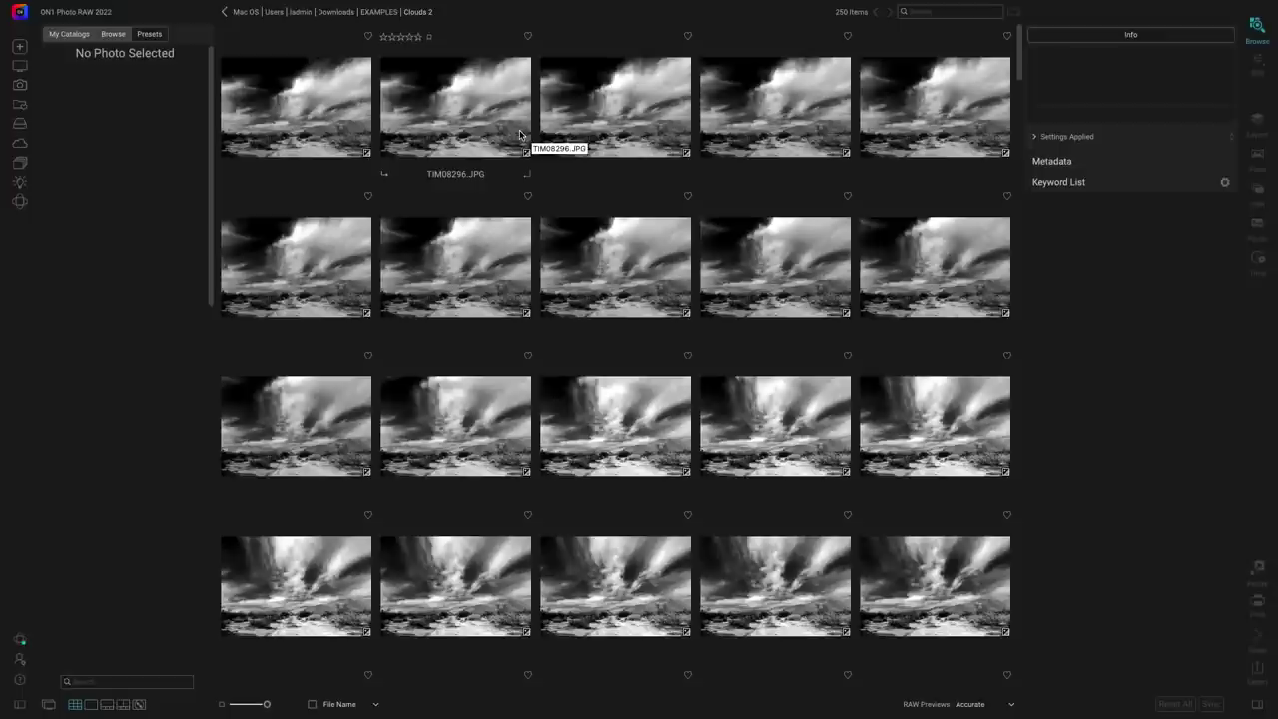
Reset all settings on TIM08295.JPG and apply the B&W Modern preset B1 to it, with the thumbnails enlarged
click(324, 106)
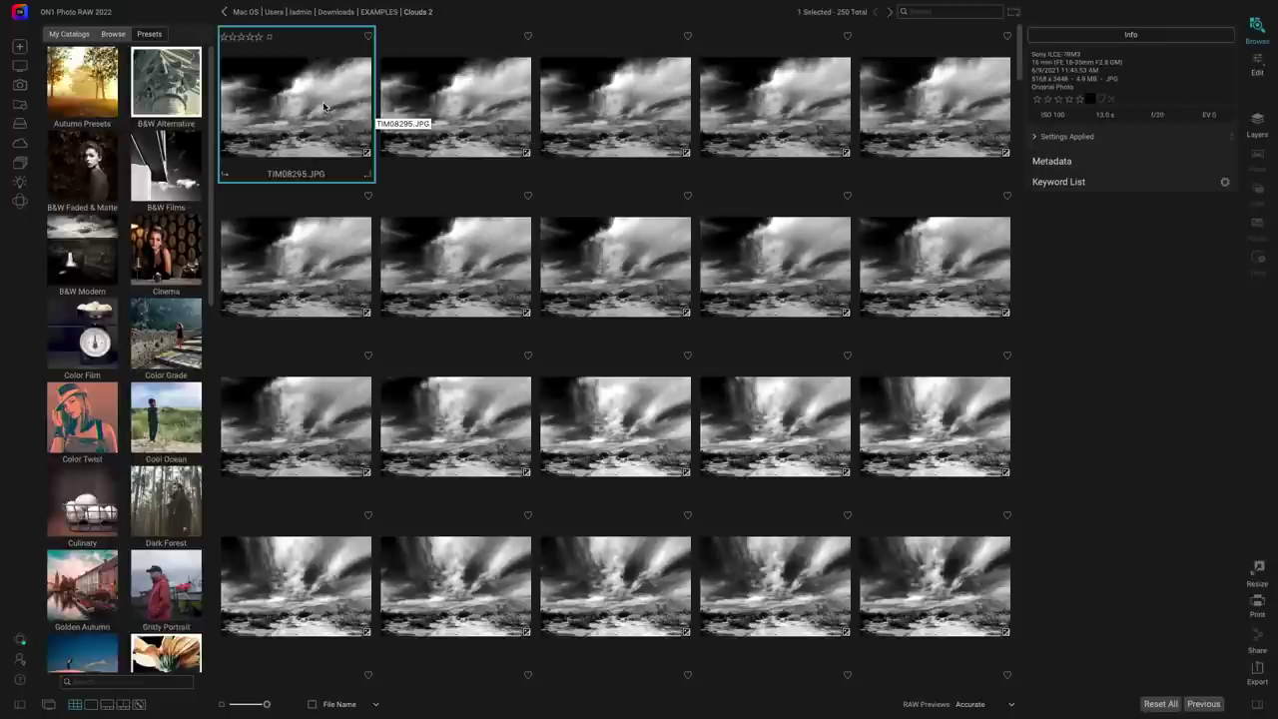
click(1160, 705)
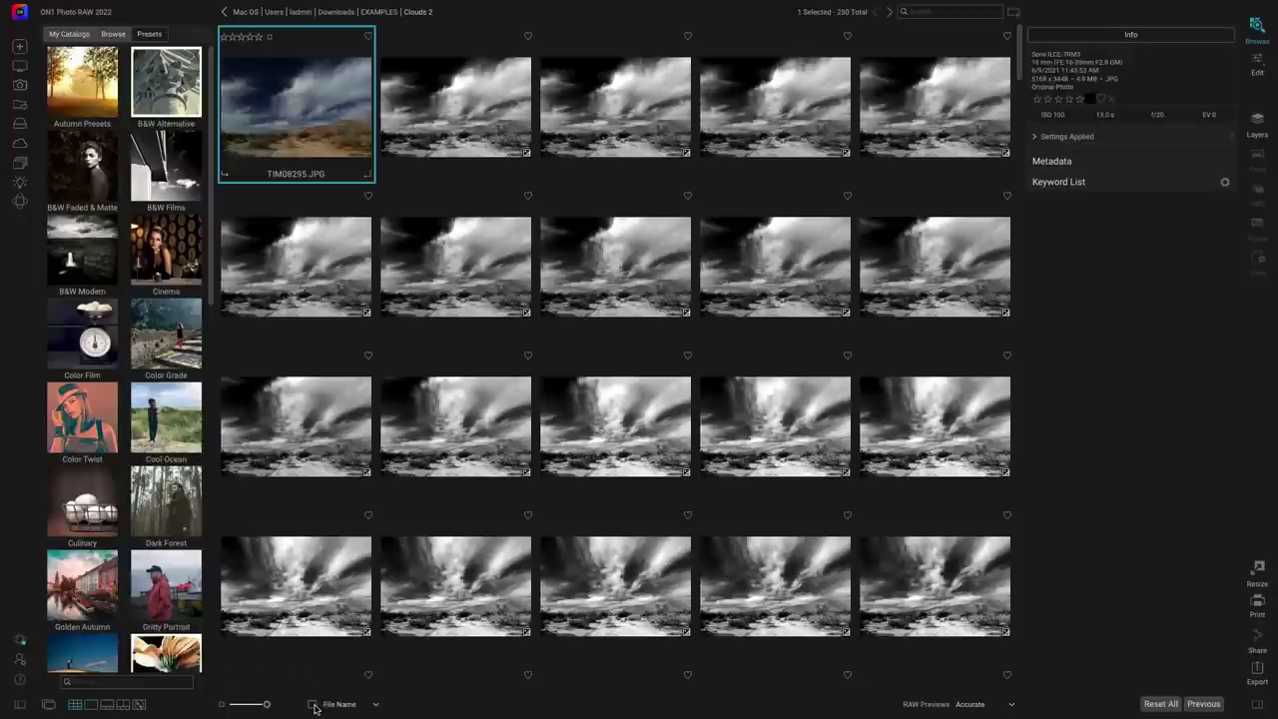
key(super+equal)
key(super+equal)
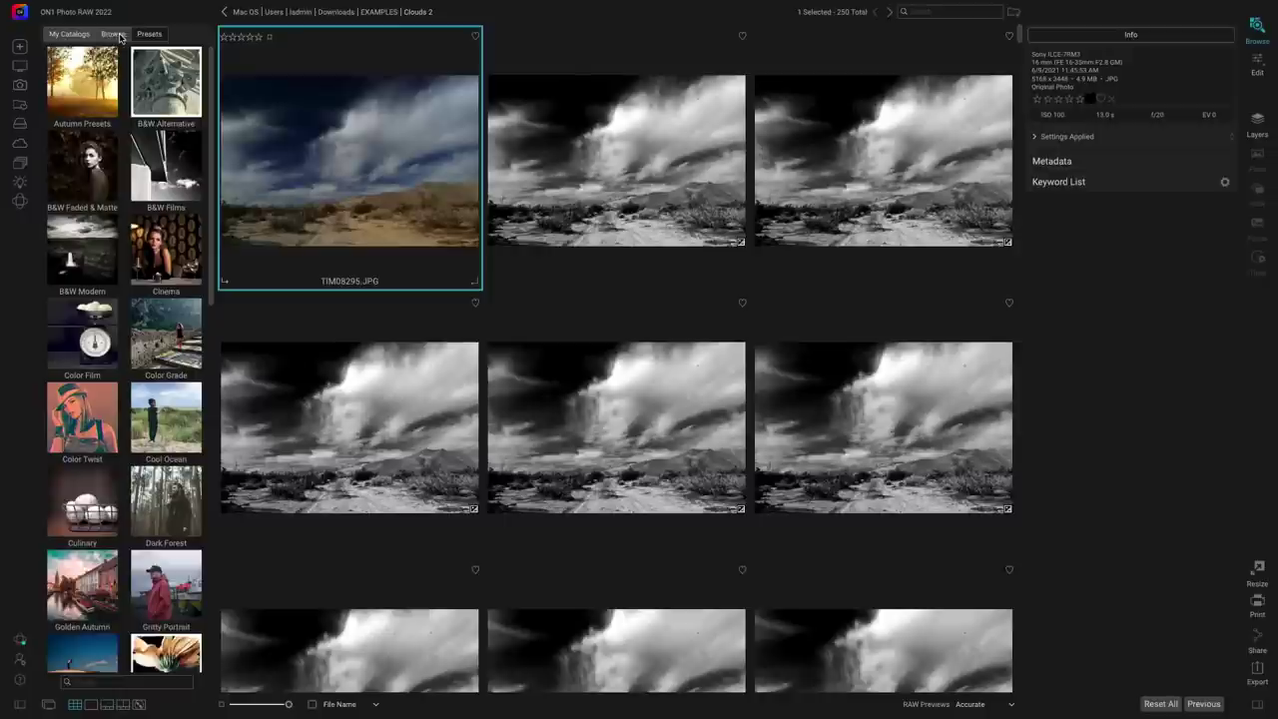
click(82, 250)
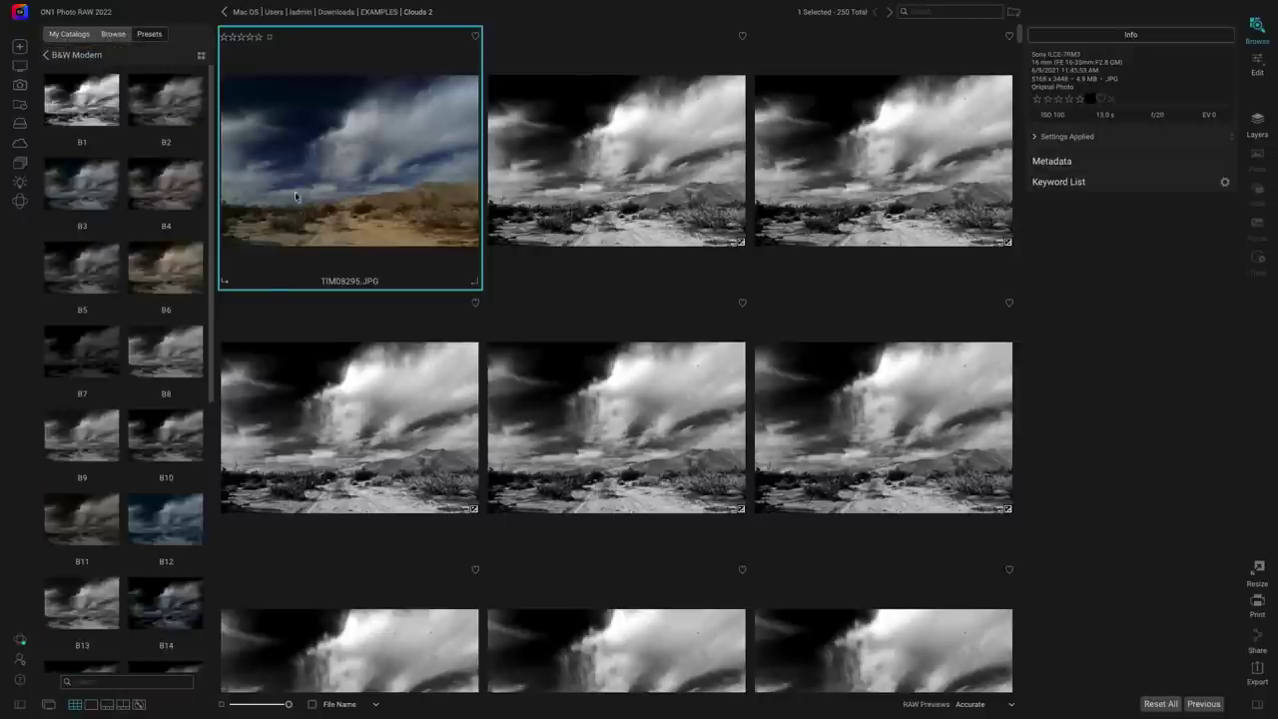
click(72, 109)
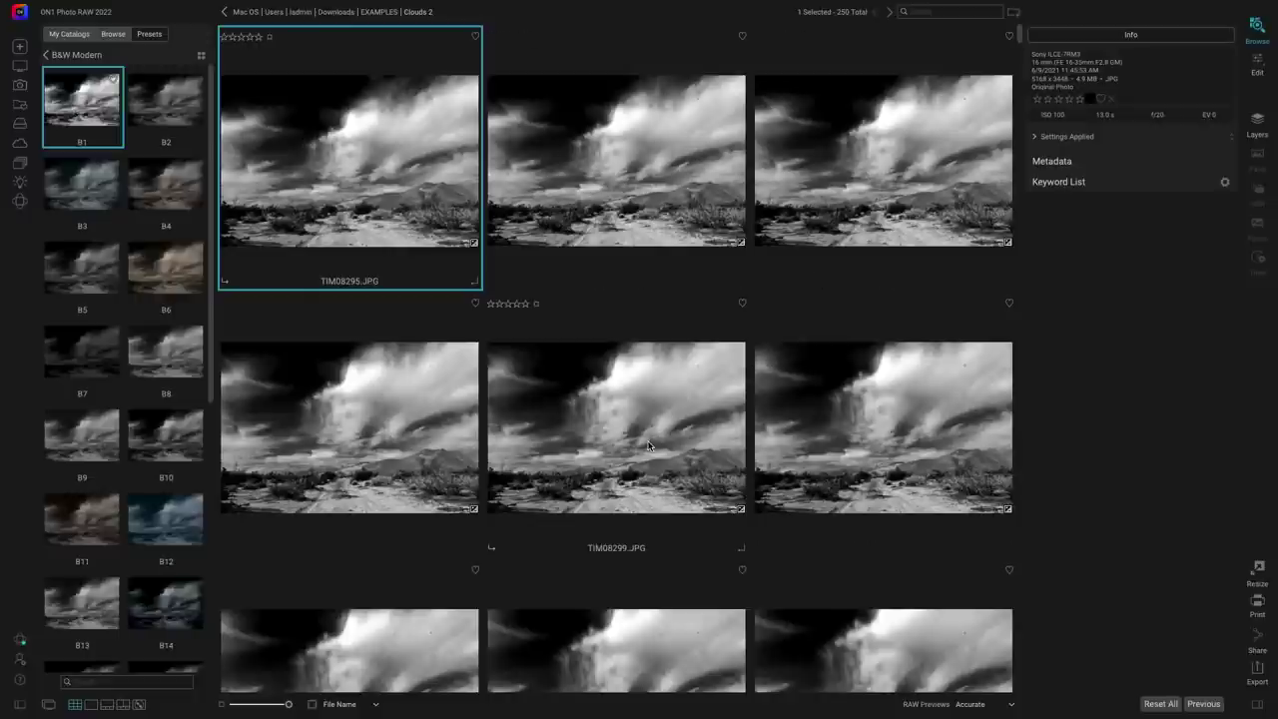
Select all photos in the Clouds 2 folder and open the Time-Lapse options for them, keeping the preview on frame 1
key(super+a)
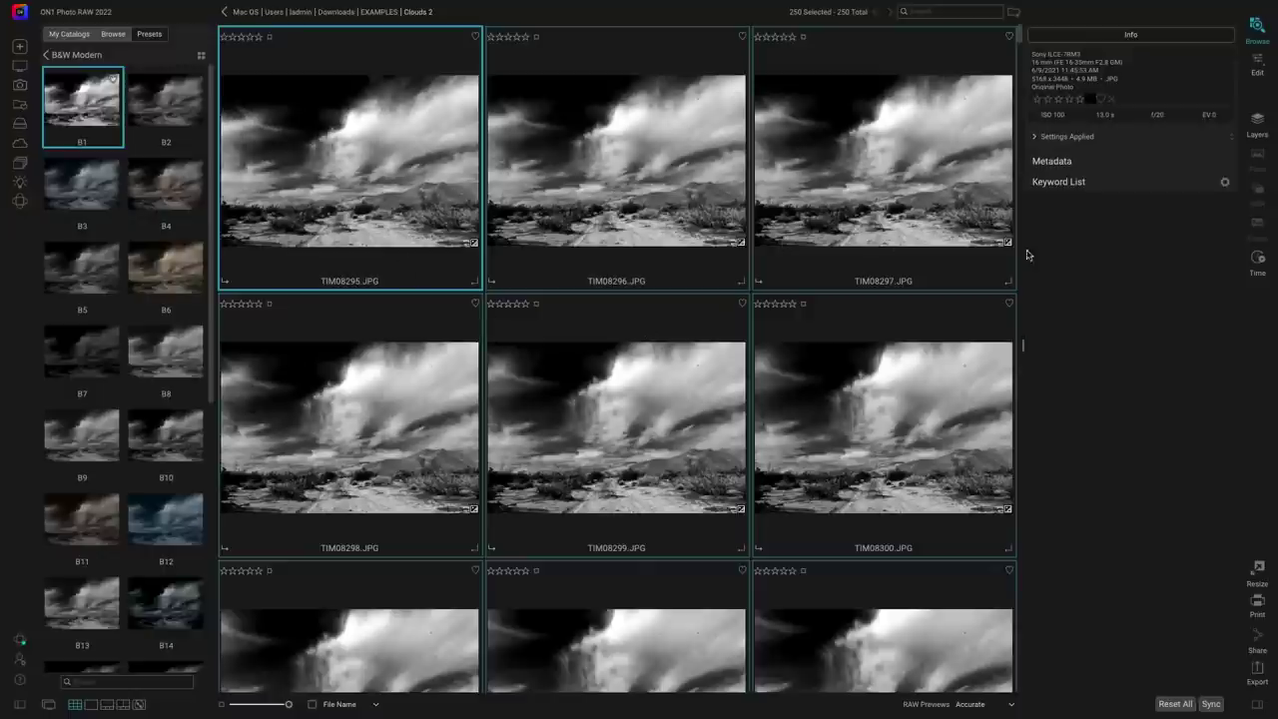
click(1260, 264)
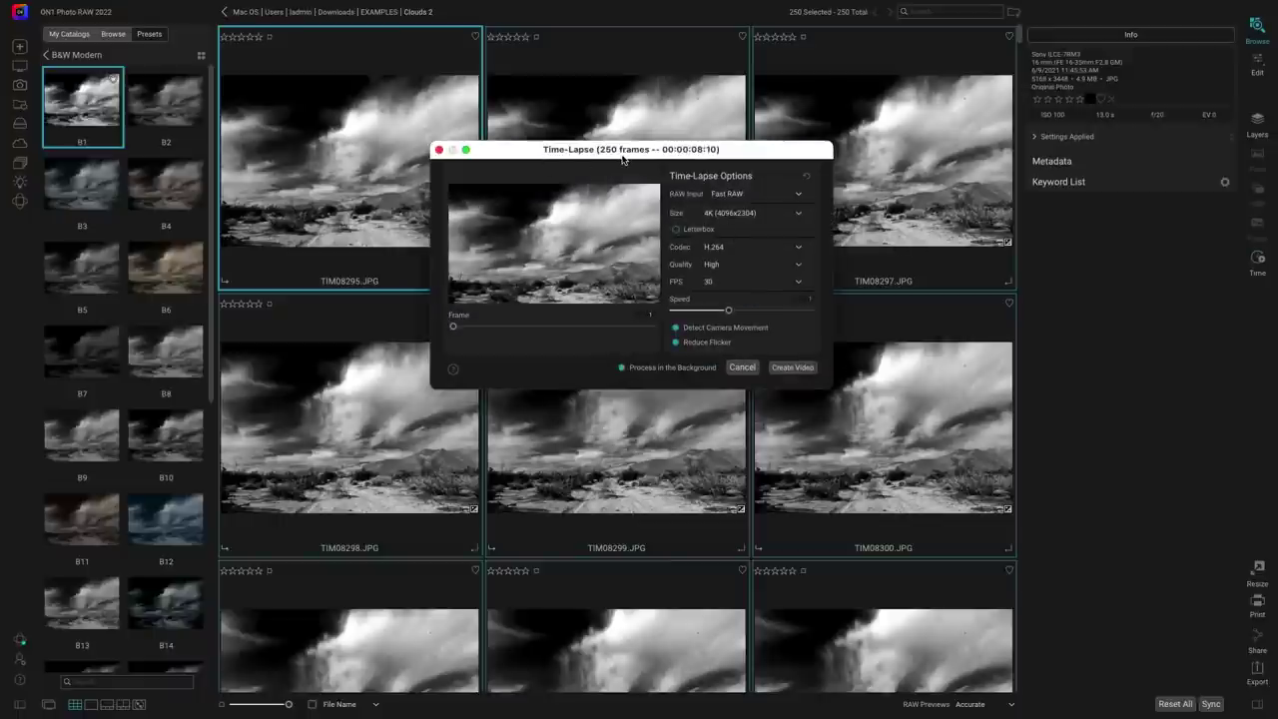
mouse_move(454, 329)
mouse_down()
mouse_move(478, 329)
mouse_move(430, 327)
mouse_up()
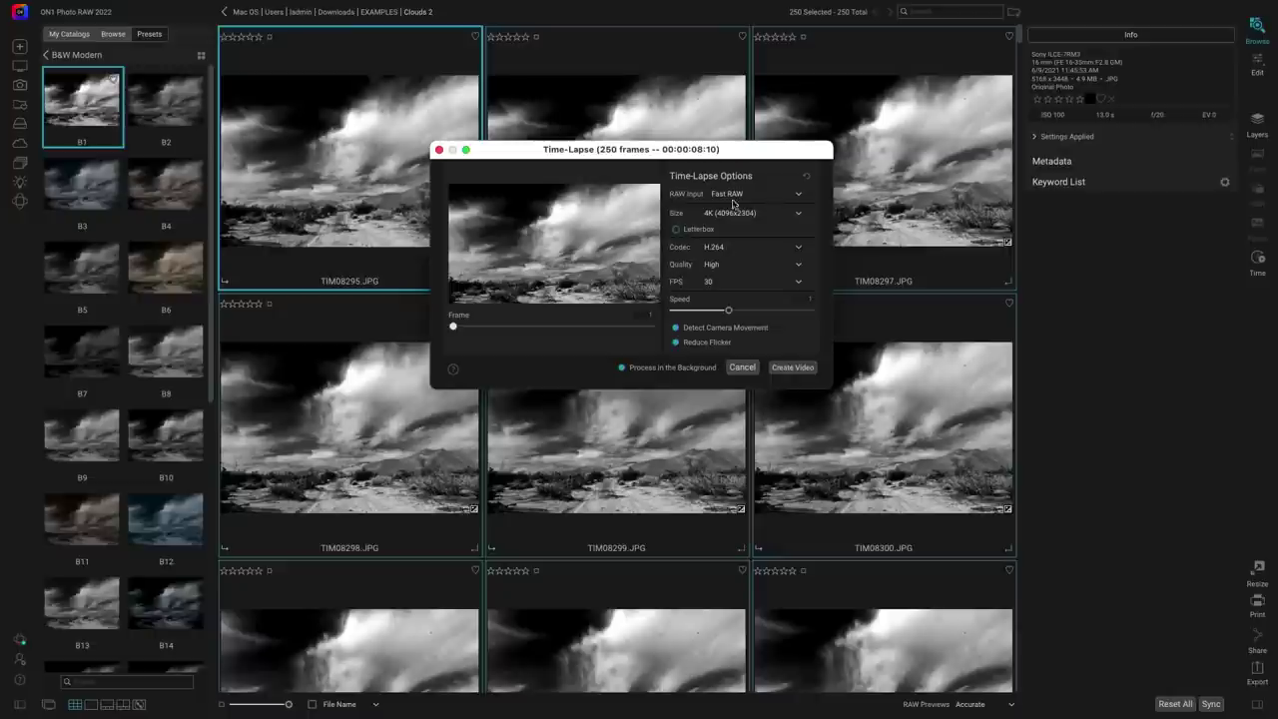
Set the time-lapse RAW input to Embedded JPG (Fastest)
click(771, 197)
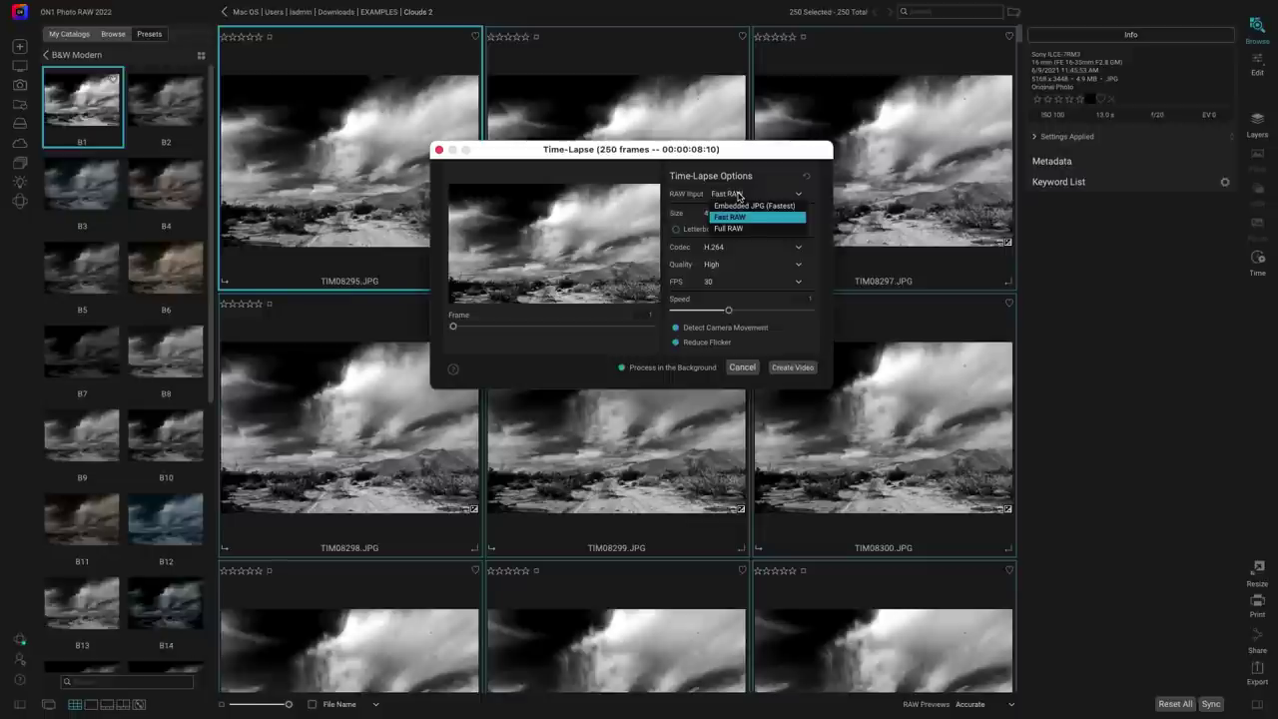
click(757, 206)
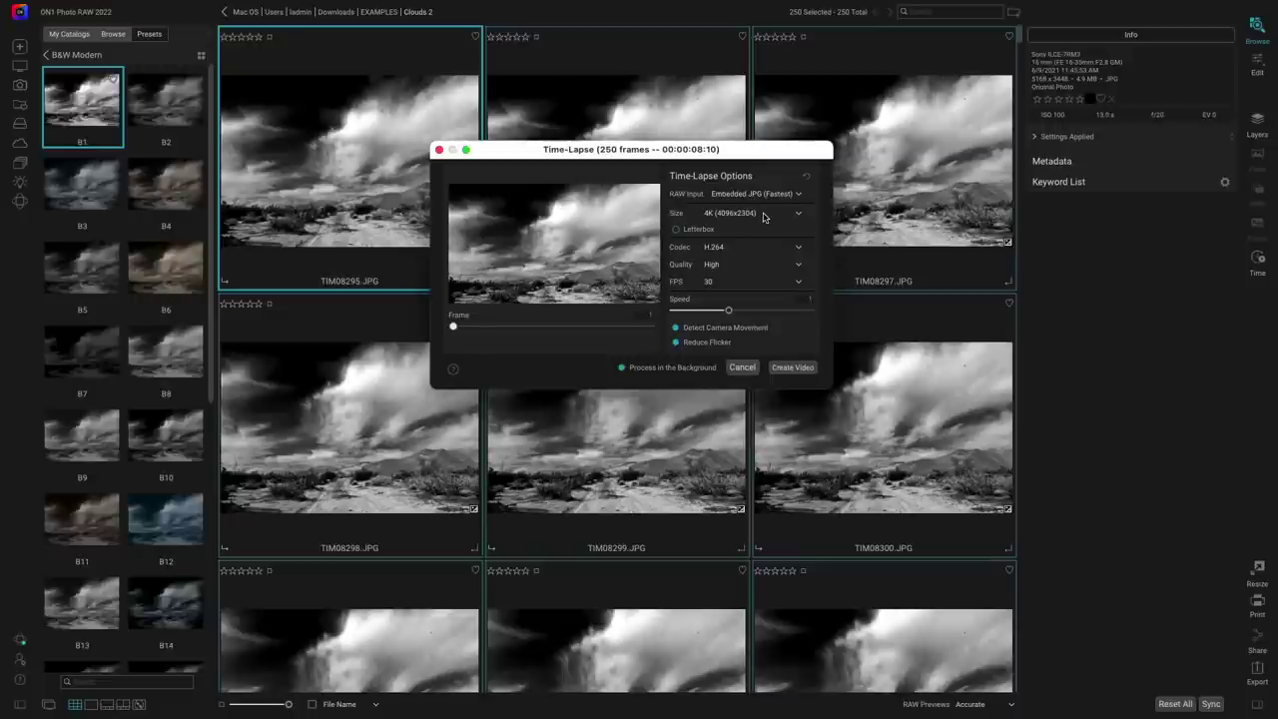
click(769, 194)
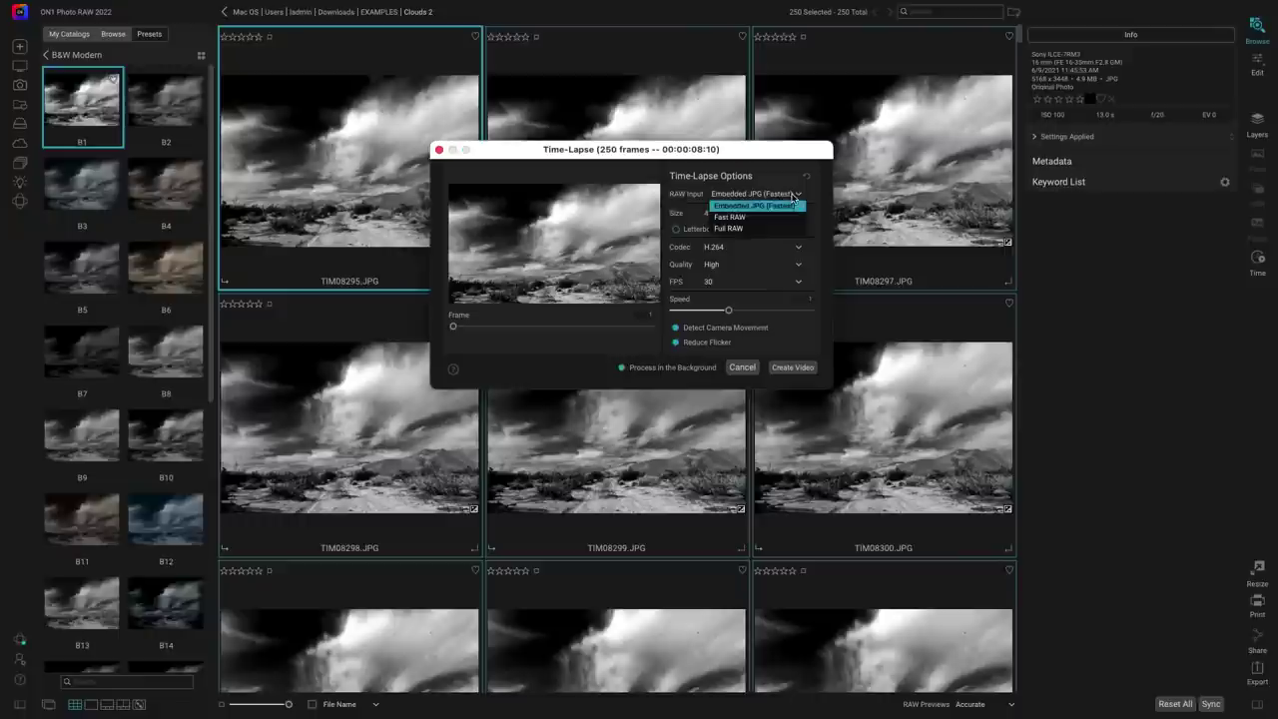
click(770, 207)
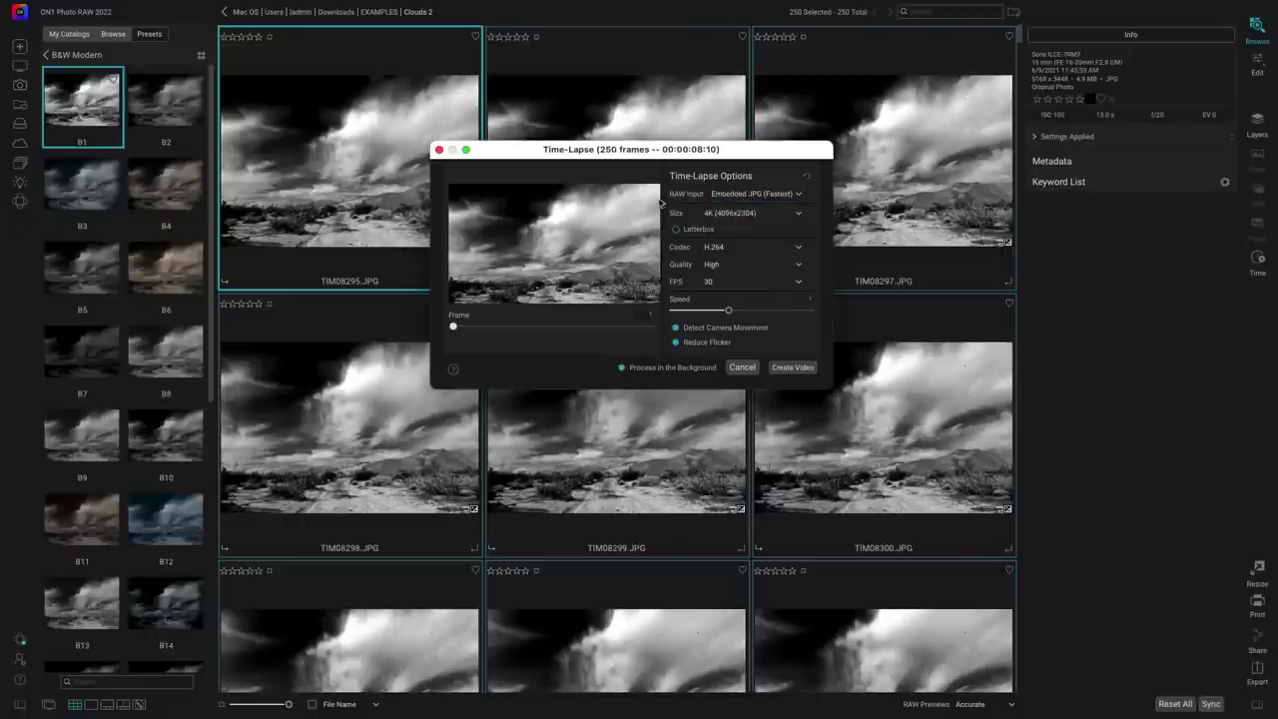
Check the video size choices, and preview the time-lapse with Letterbox enabled before disabling it again
click(756, 214)
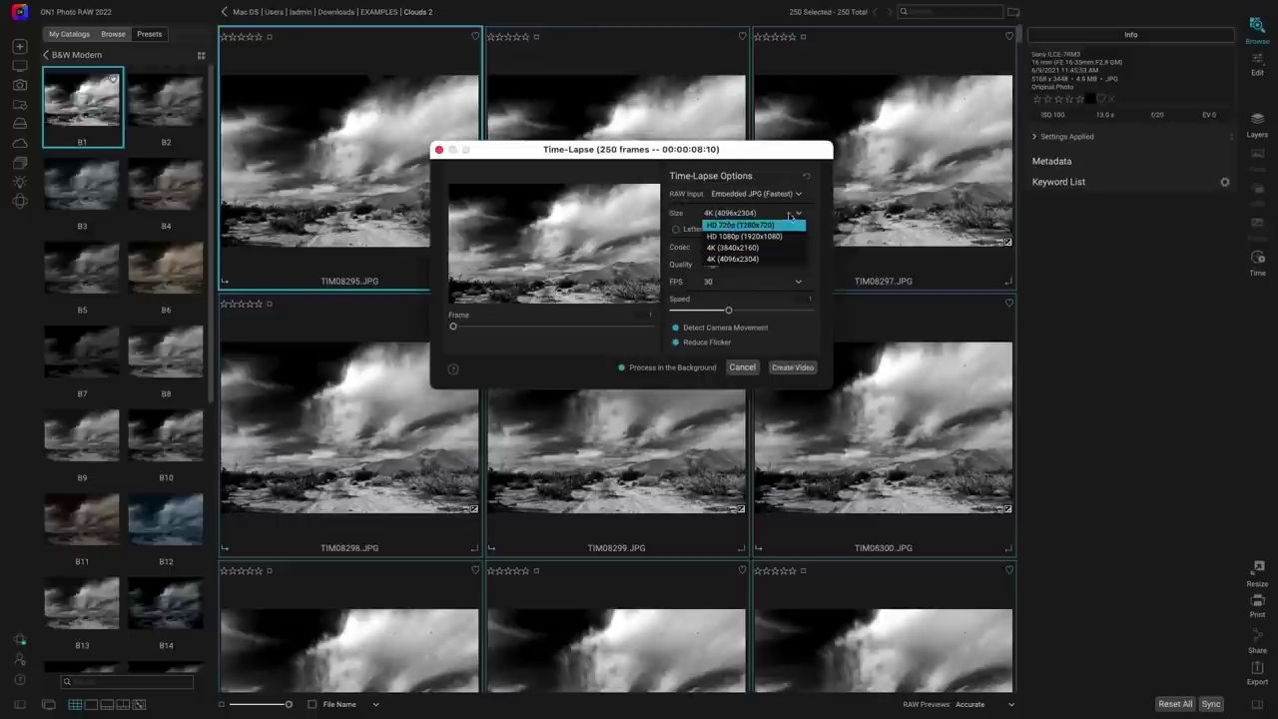
click(753, 214)
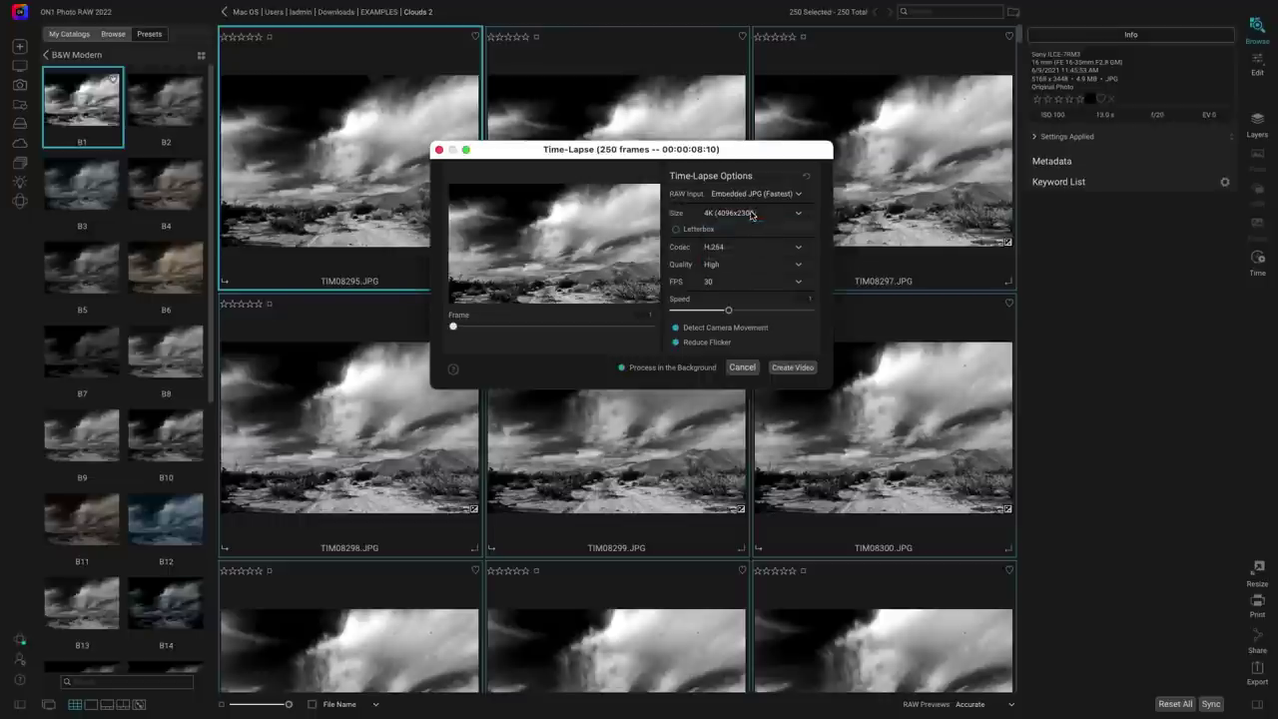
click(677, 231)
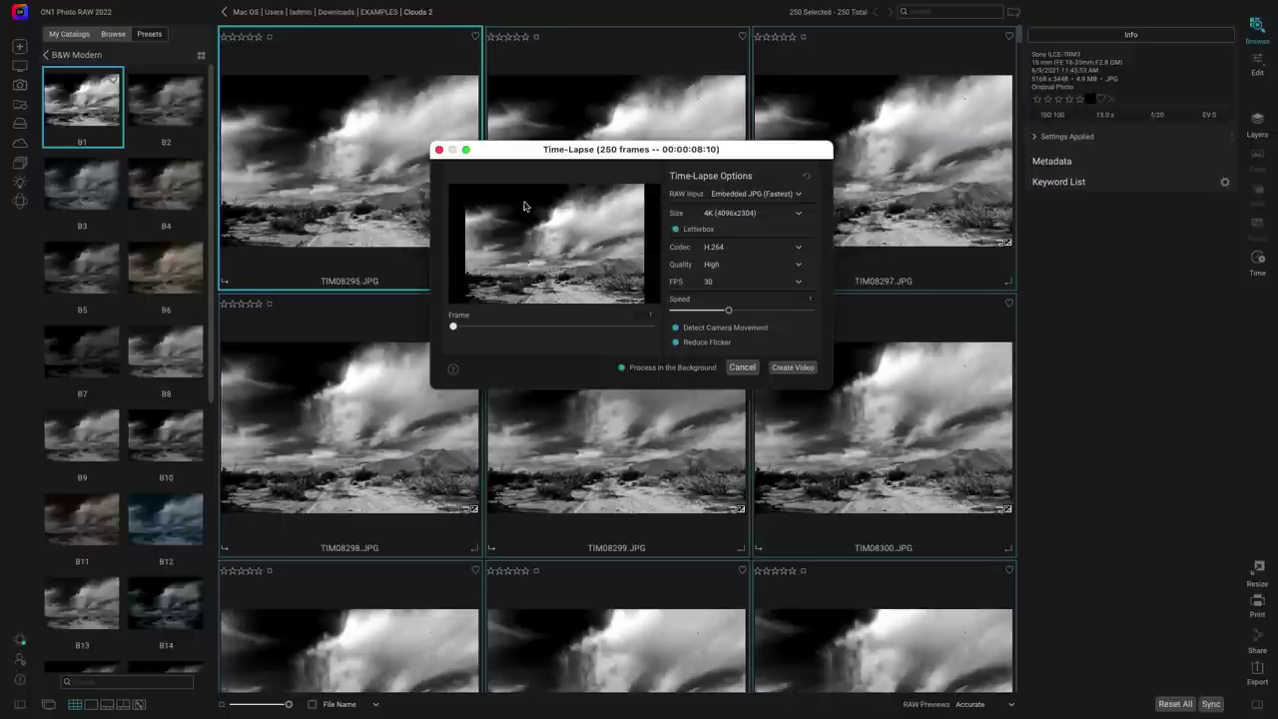
click(676, 230)
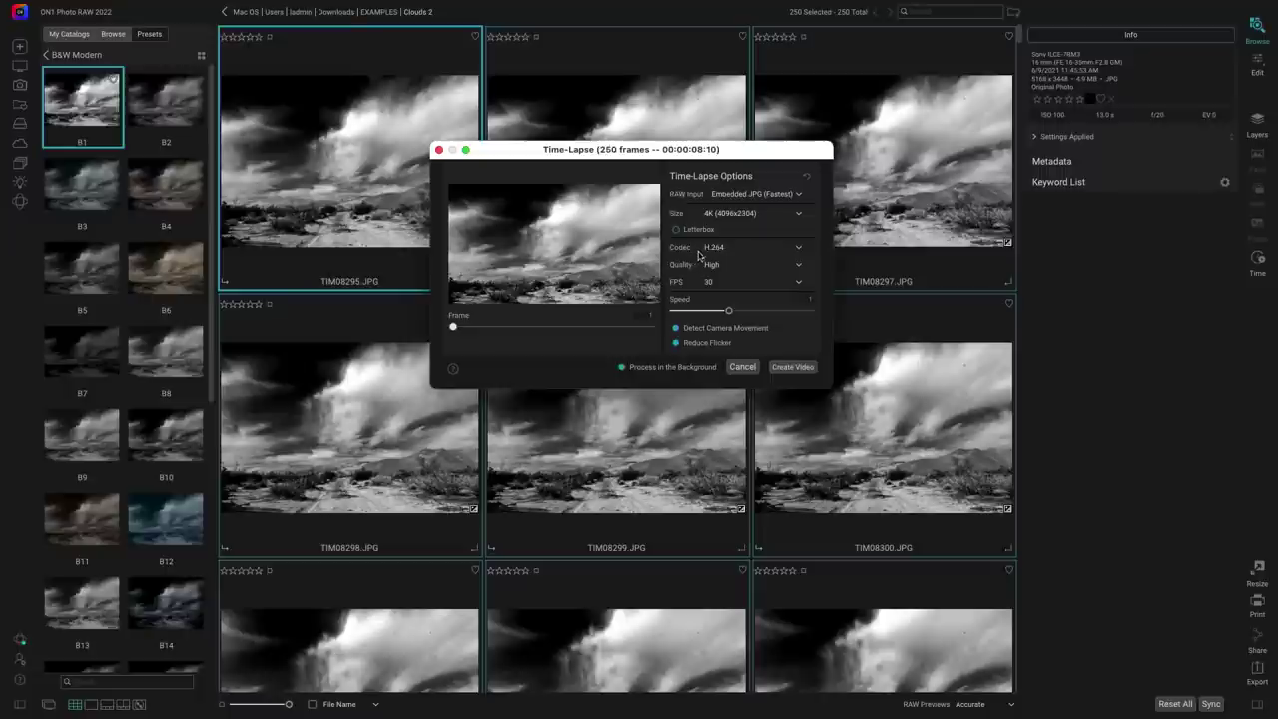
Check the available codec, quality, frame rate and size choices, keeping H.264, High, 30 FPS and 4K (4096x2304)
click(778, 250)
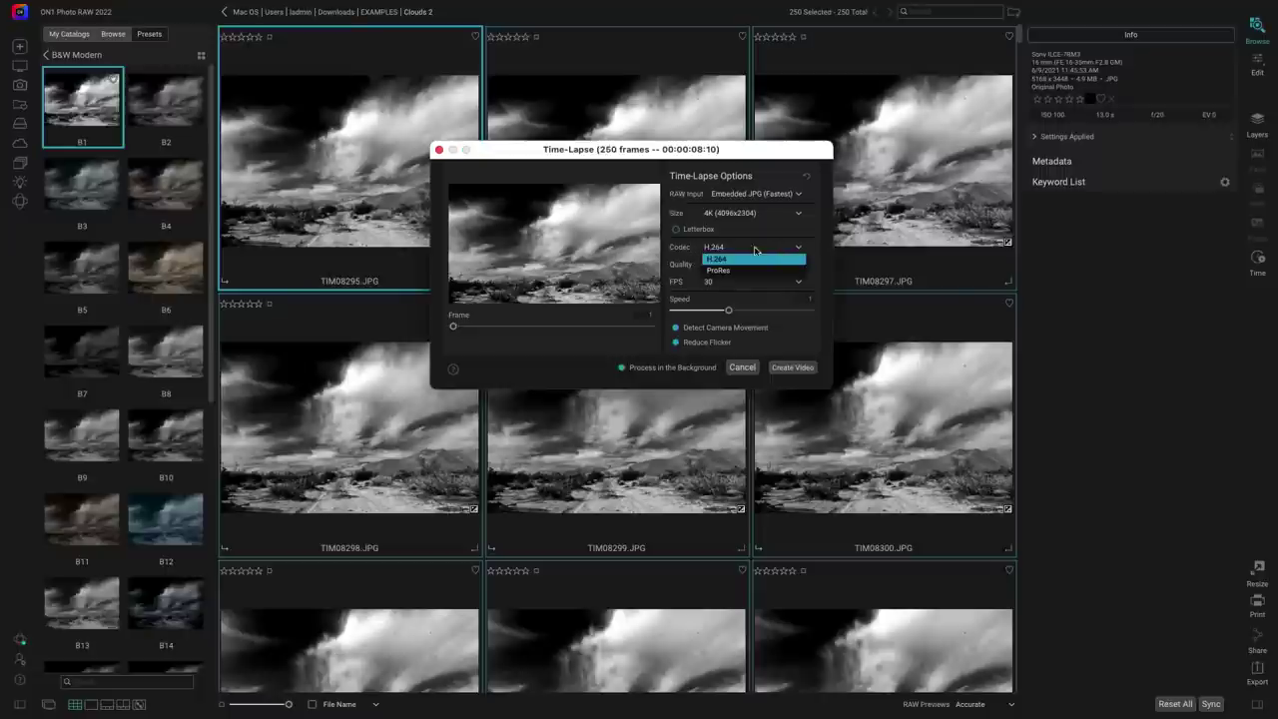
click(791, 237)
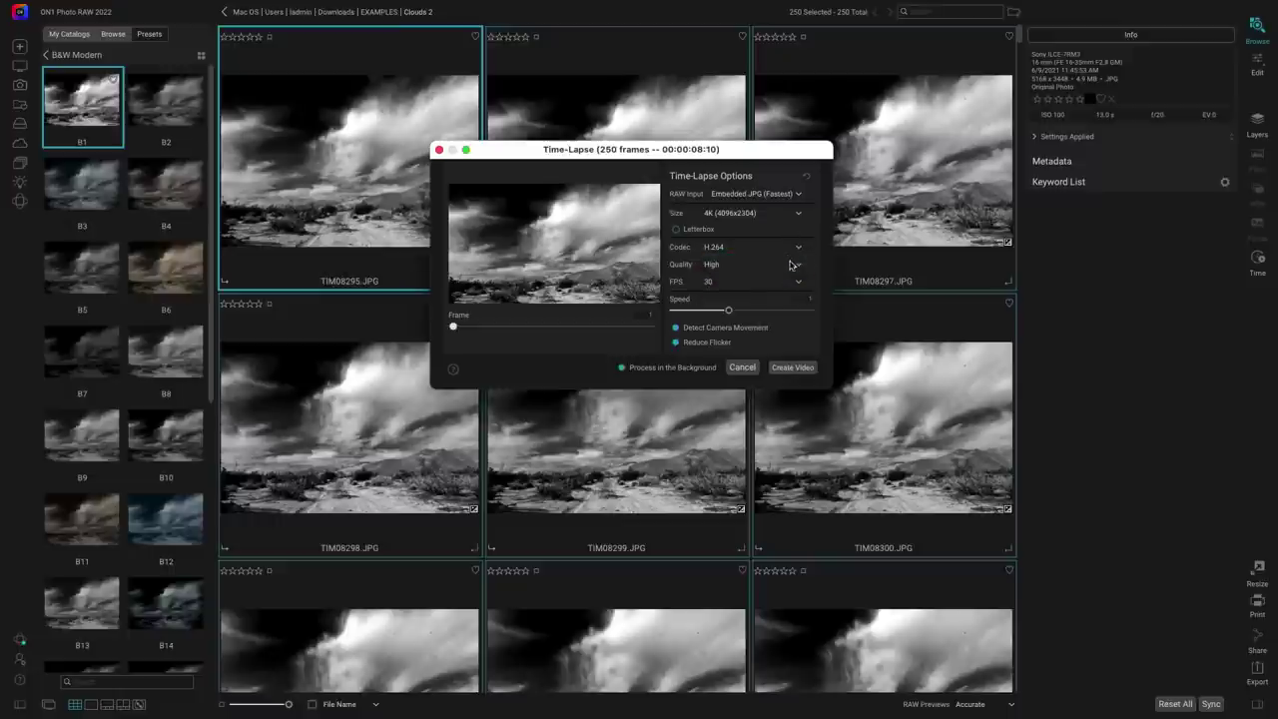
click(794, 264)
click(680, 270)
click(759, 283)
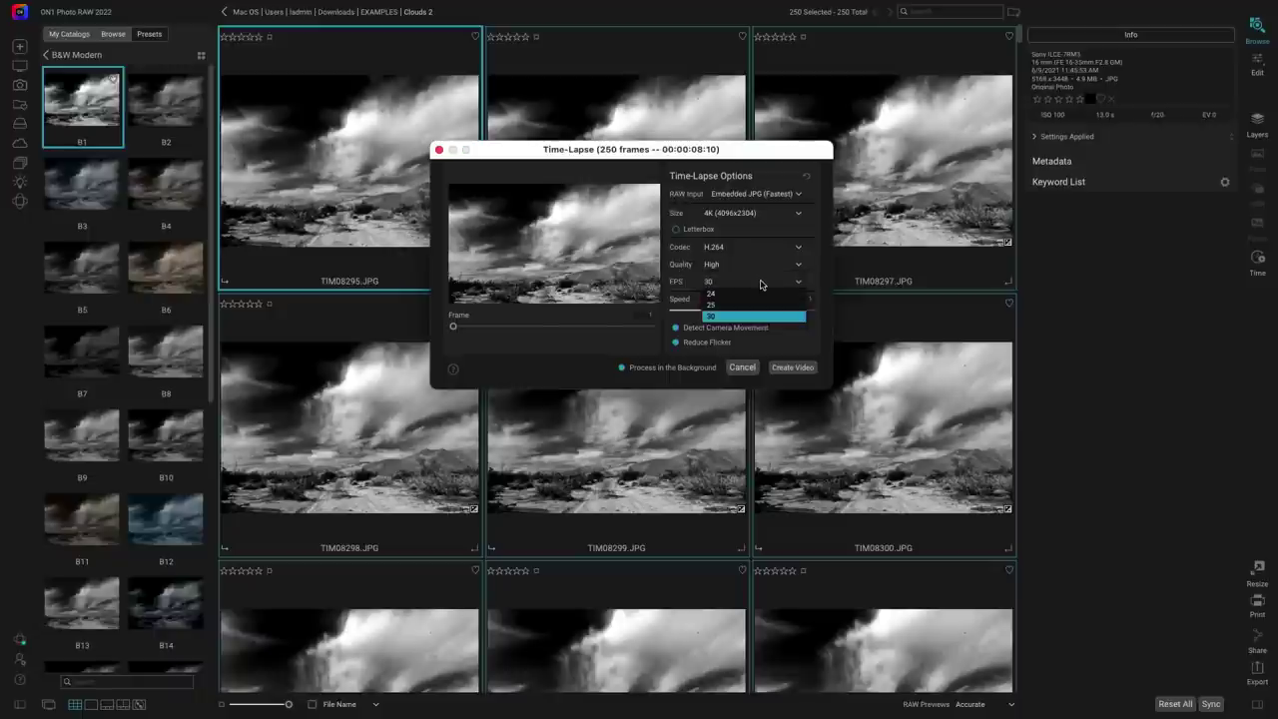
click(689, 281)
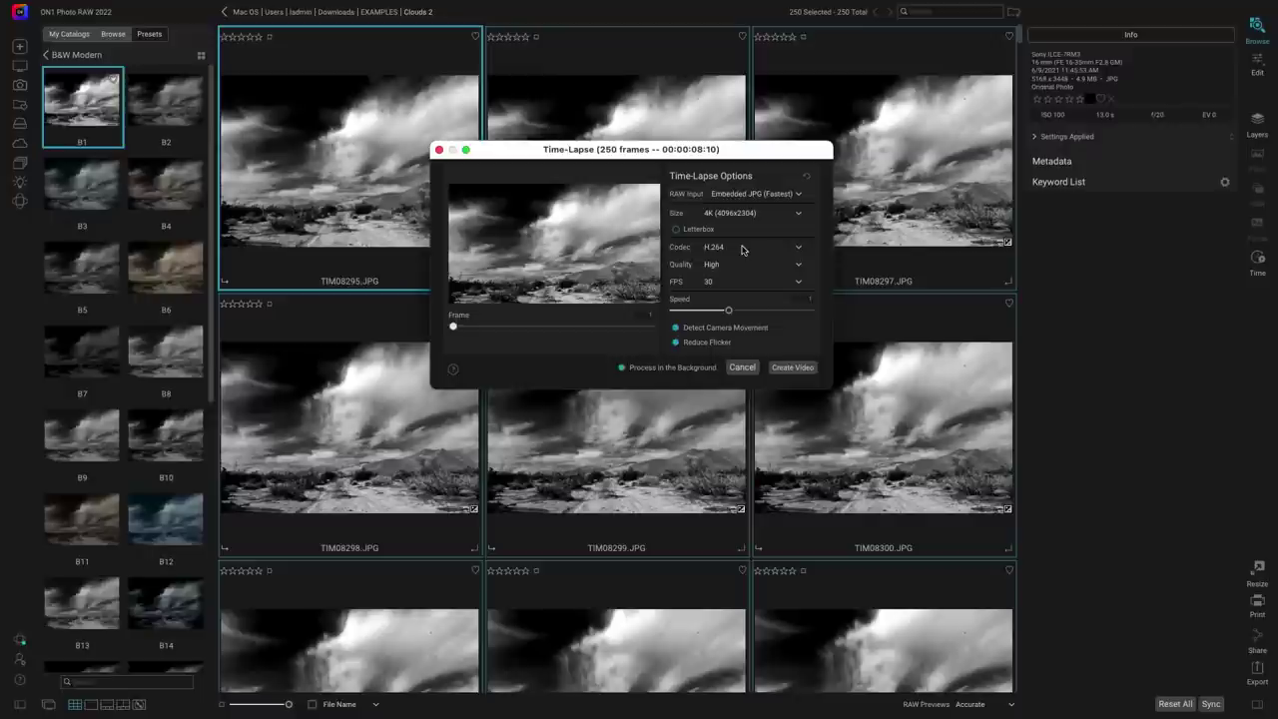
click(798, 214)
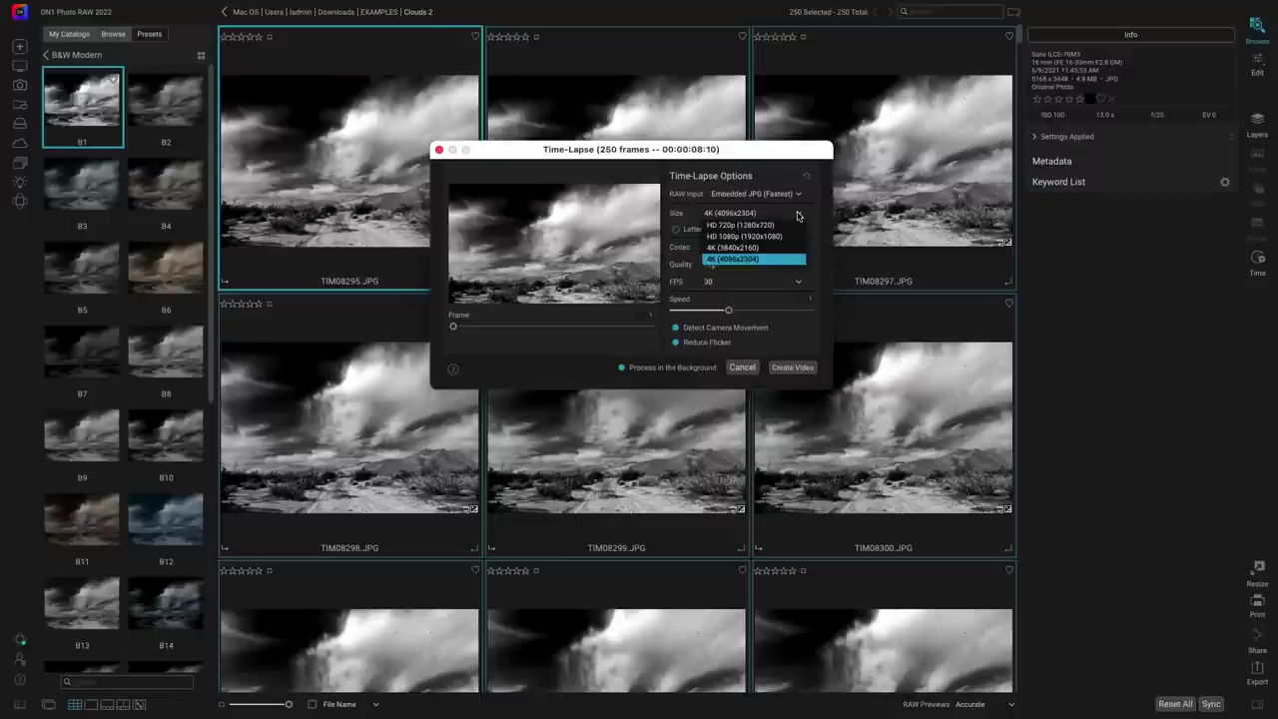
click(698, 215)
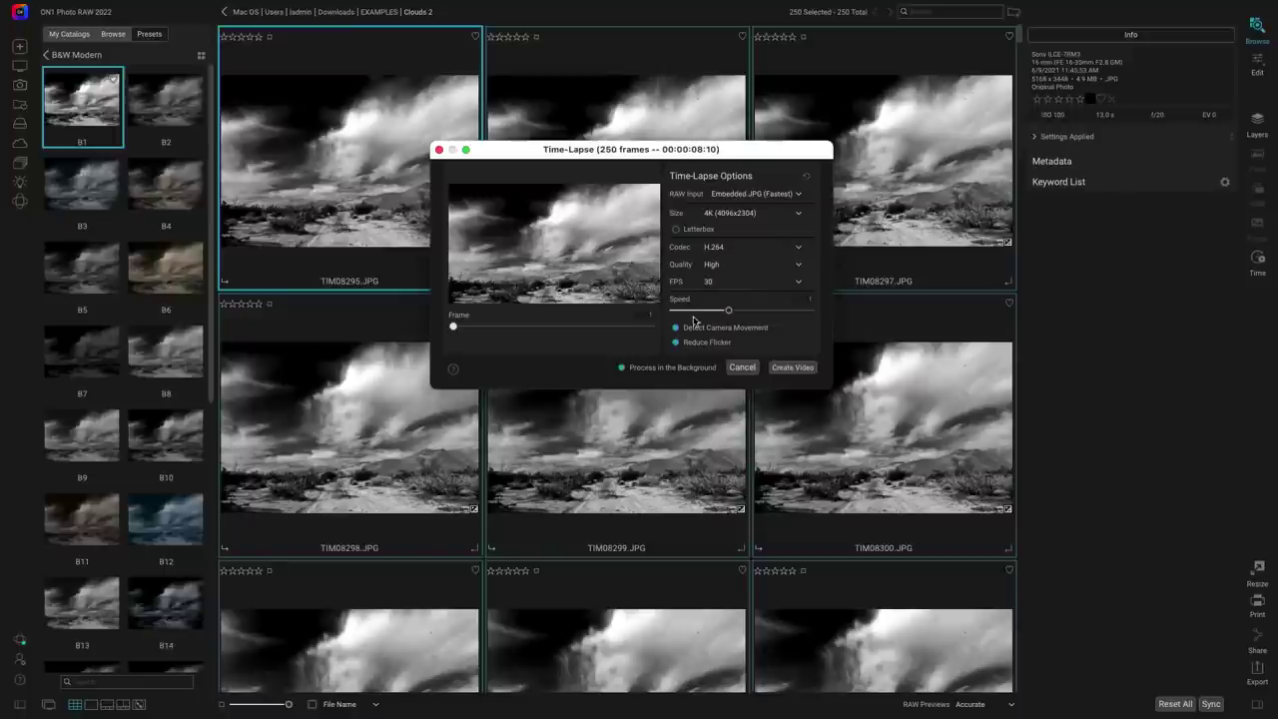
Try the time-lapse speed at its minimum and at its maximum of 4, returning it to 1
drag(729, 313, 684, 305)
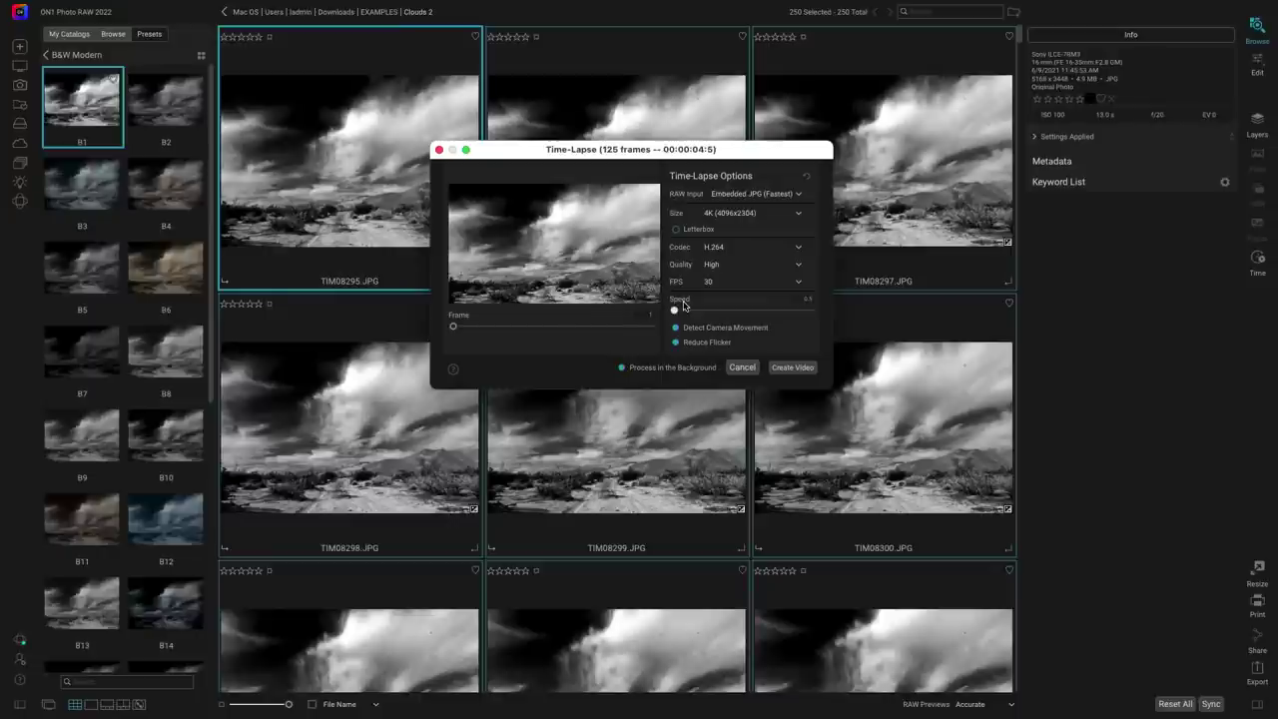
drag(675, 309, 728, 313)
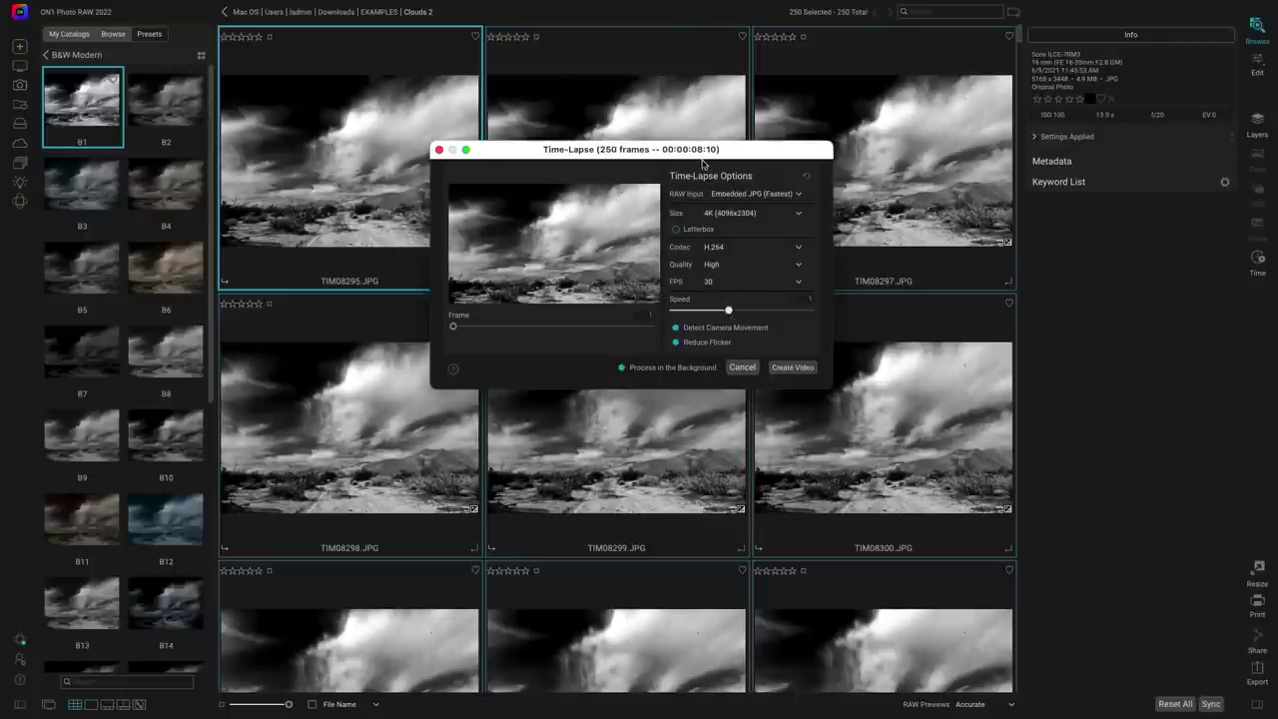
drag(730, 317, 839, 316)
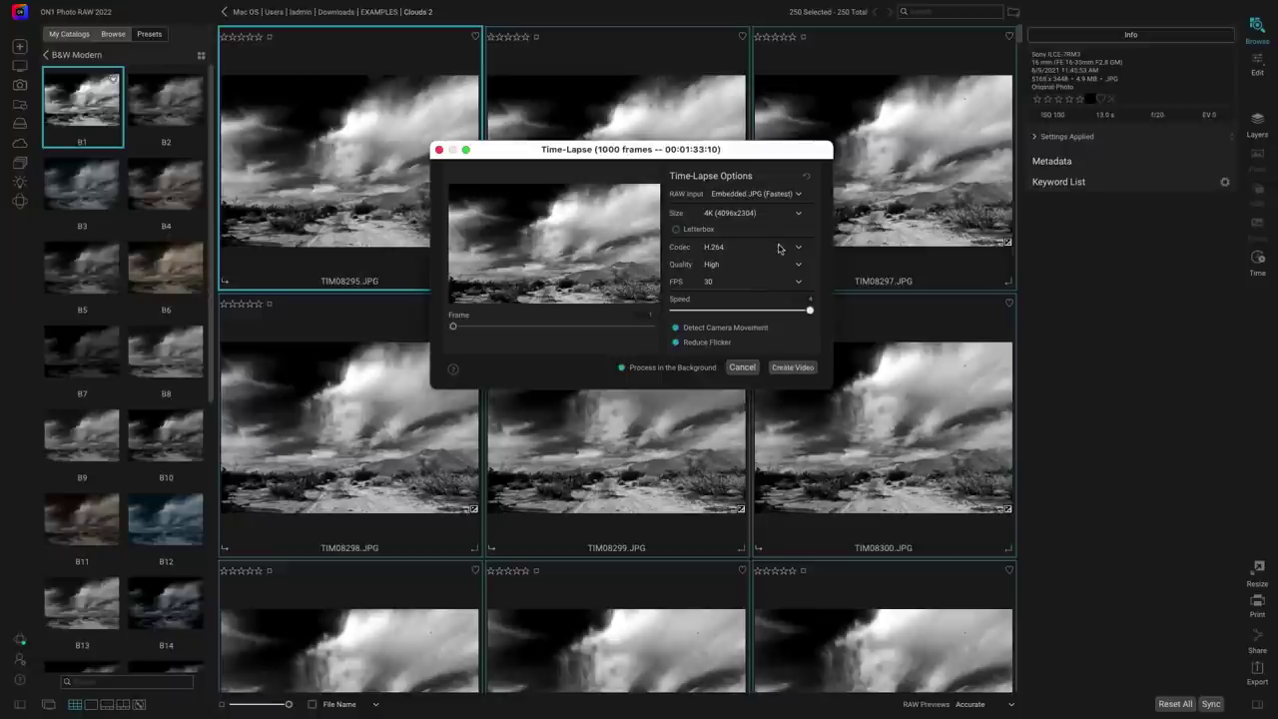
drag(809, 311, 734, 312)
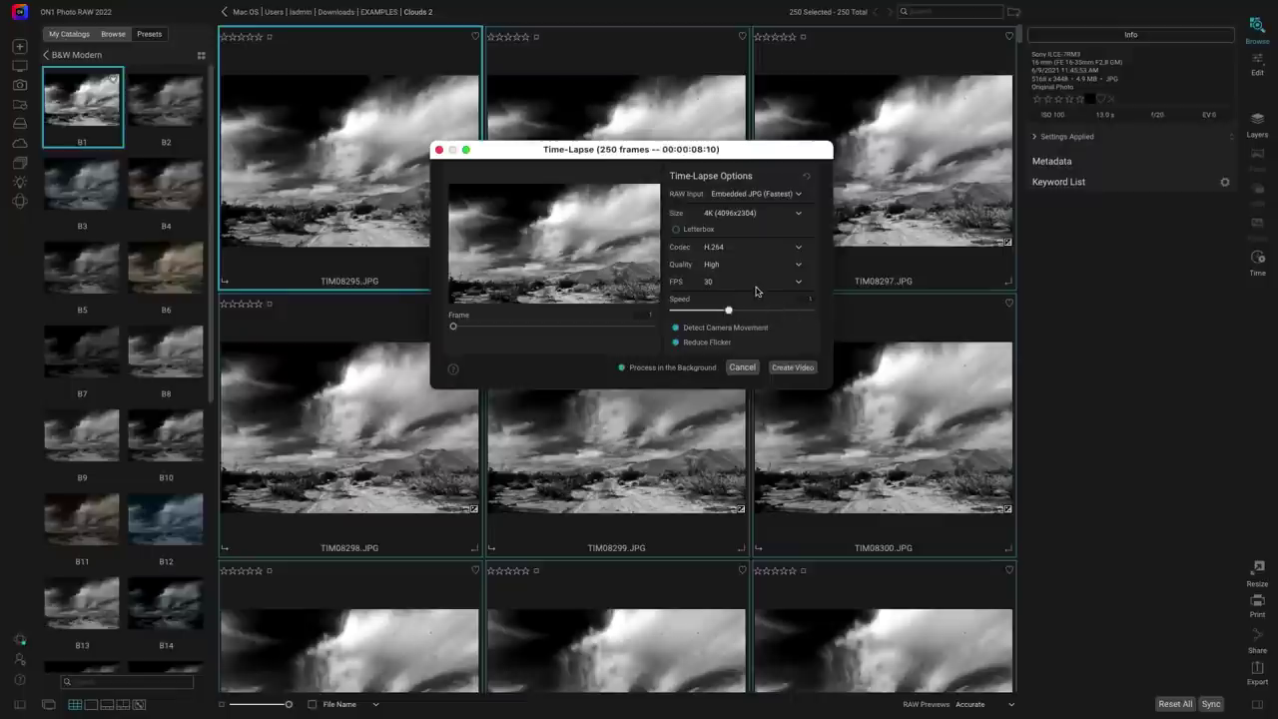
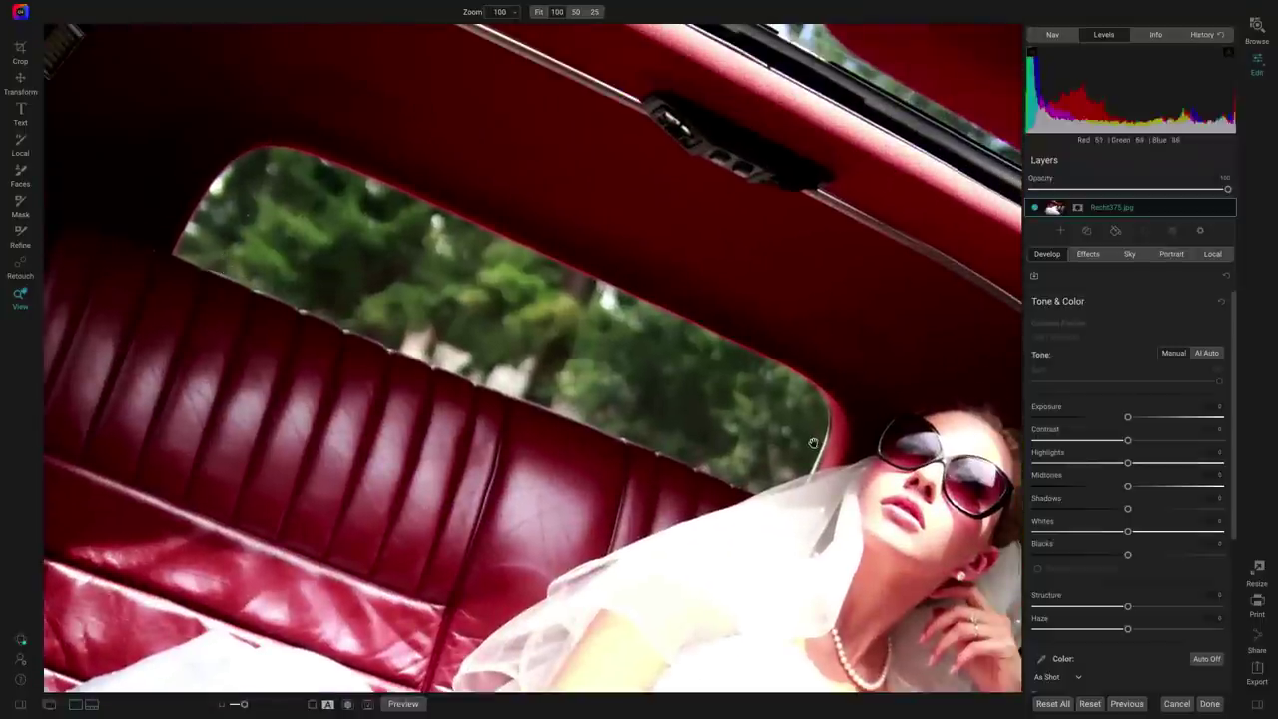
Add a Blur filter to the photo of the bride in the car and set its type to Motion
key(b)
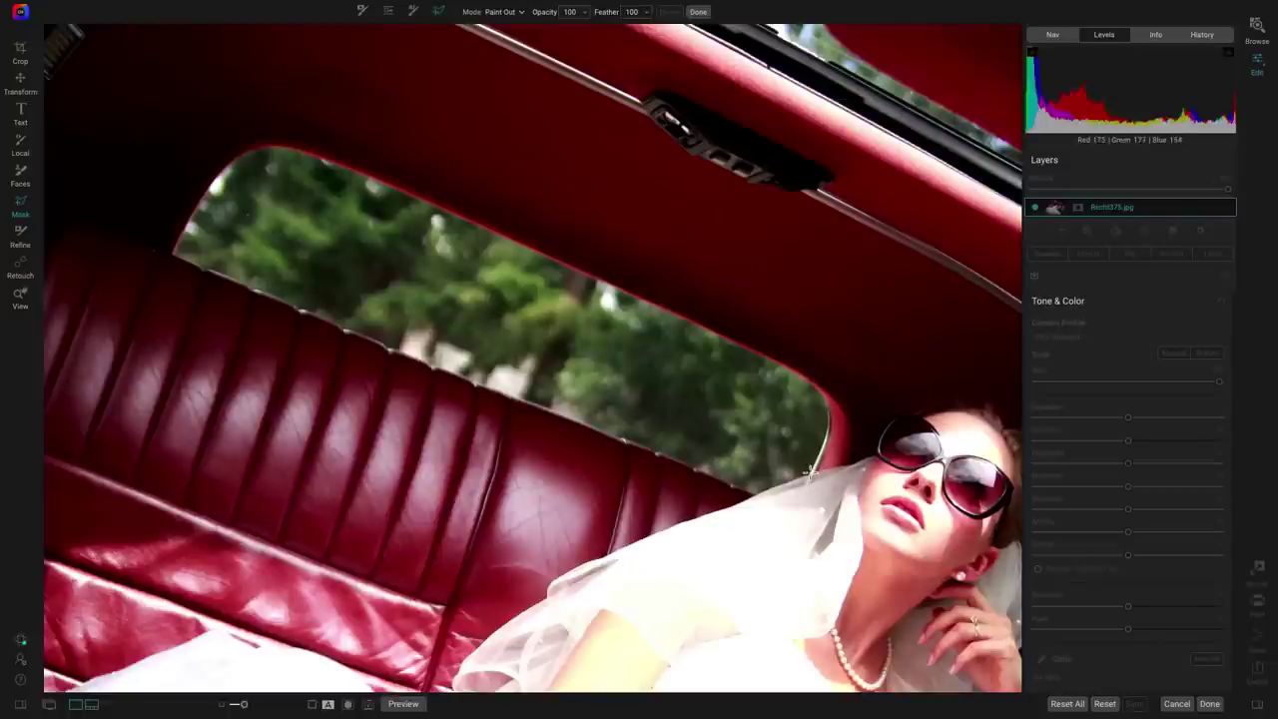
key(z)
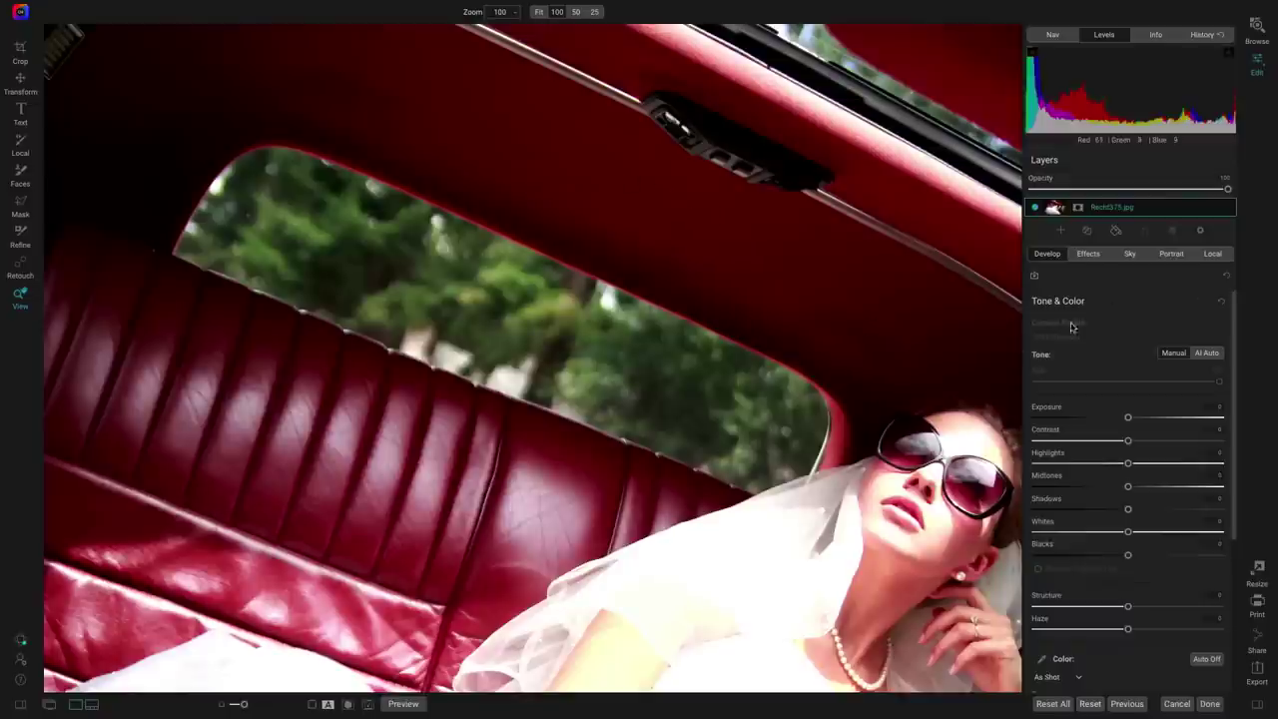
click(1099, 254)
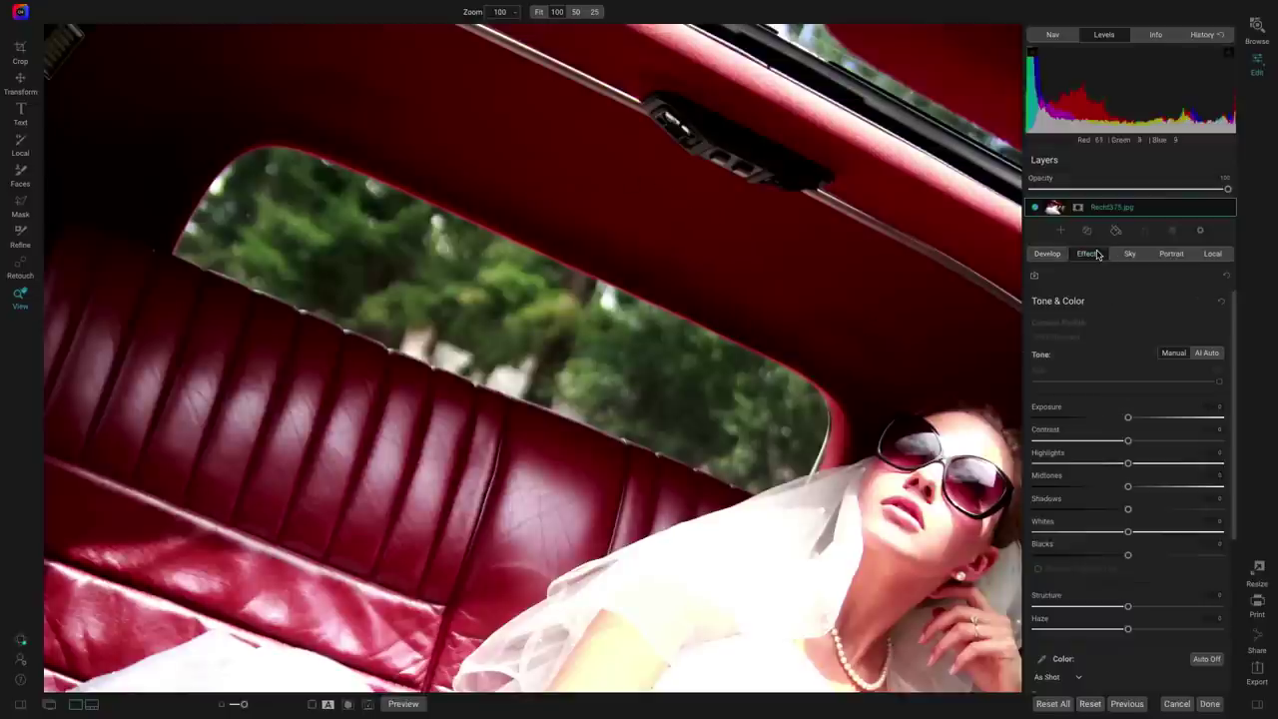
click(1148, 298)
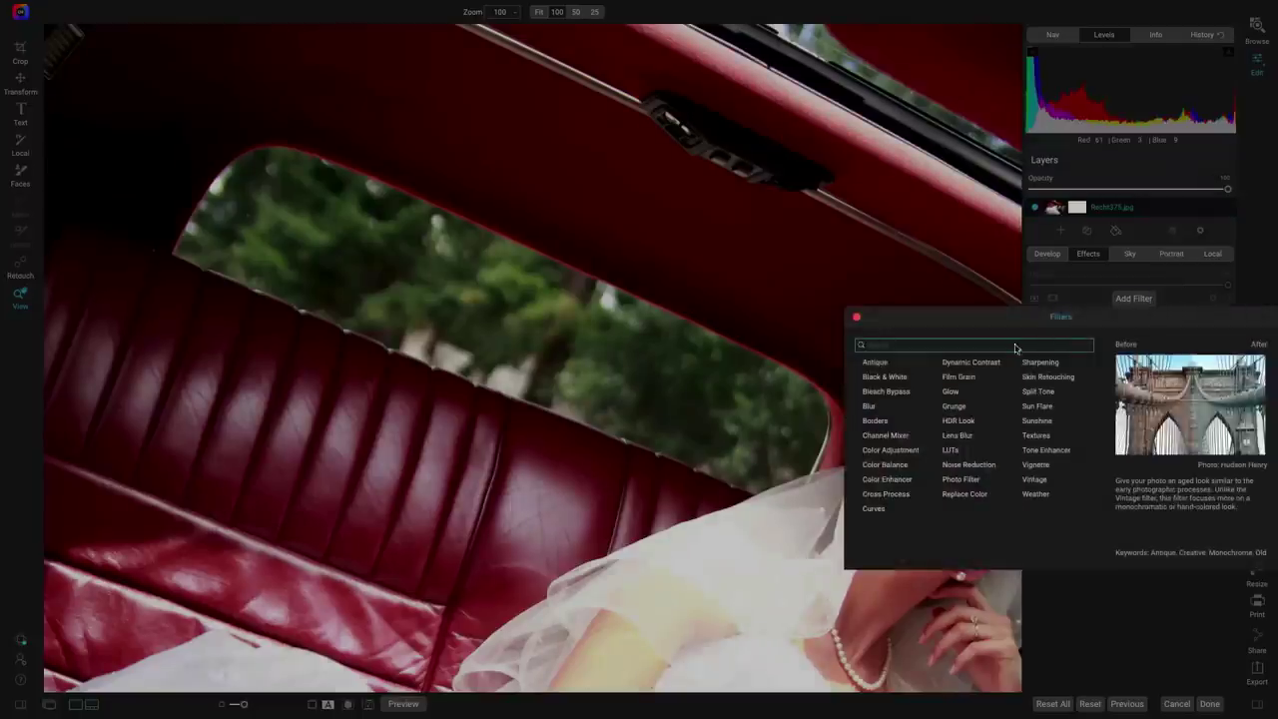
click(881, 408)
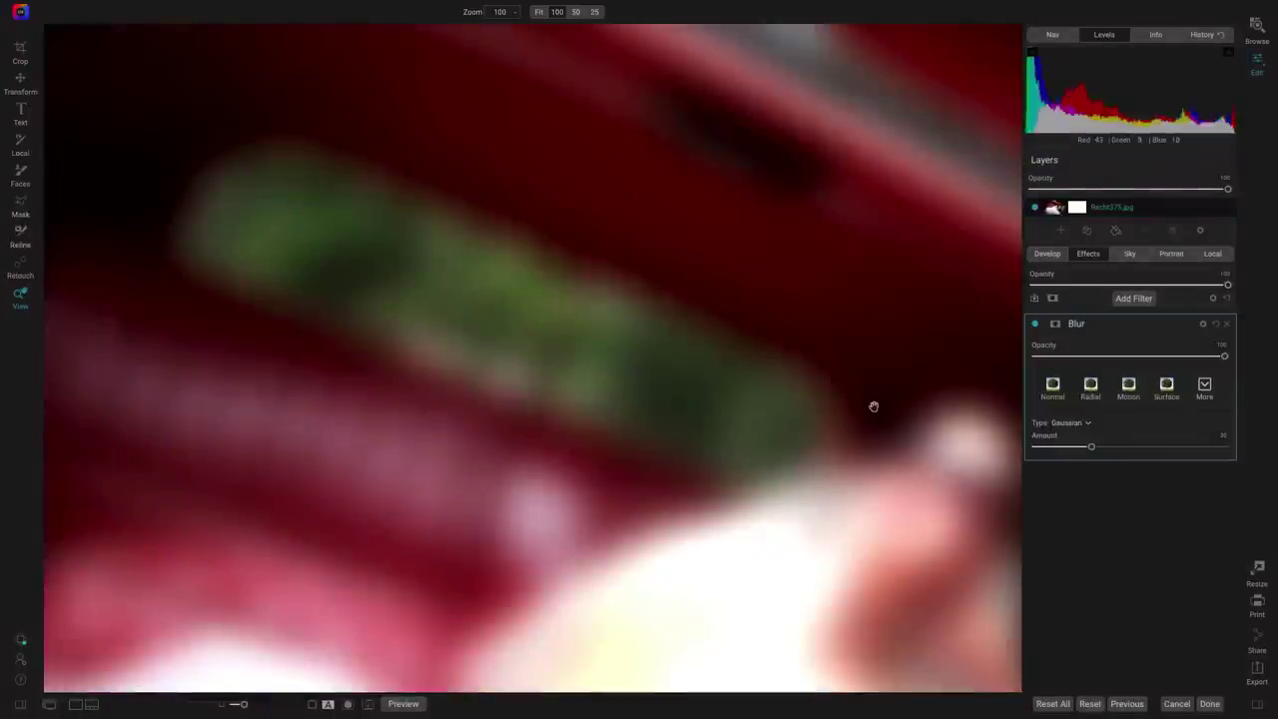
click(1125, 394)
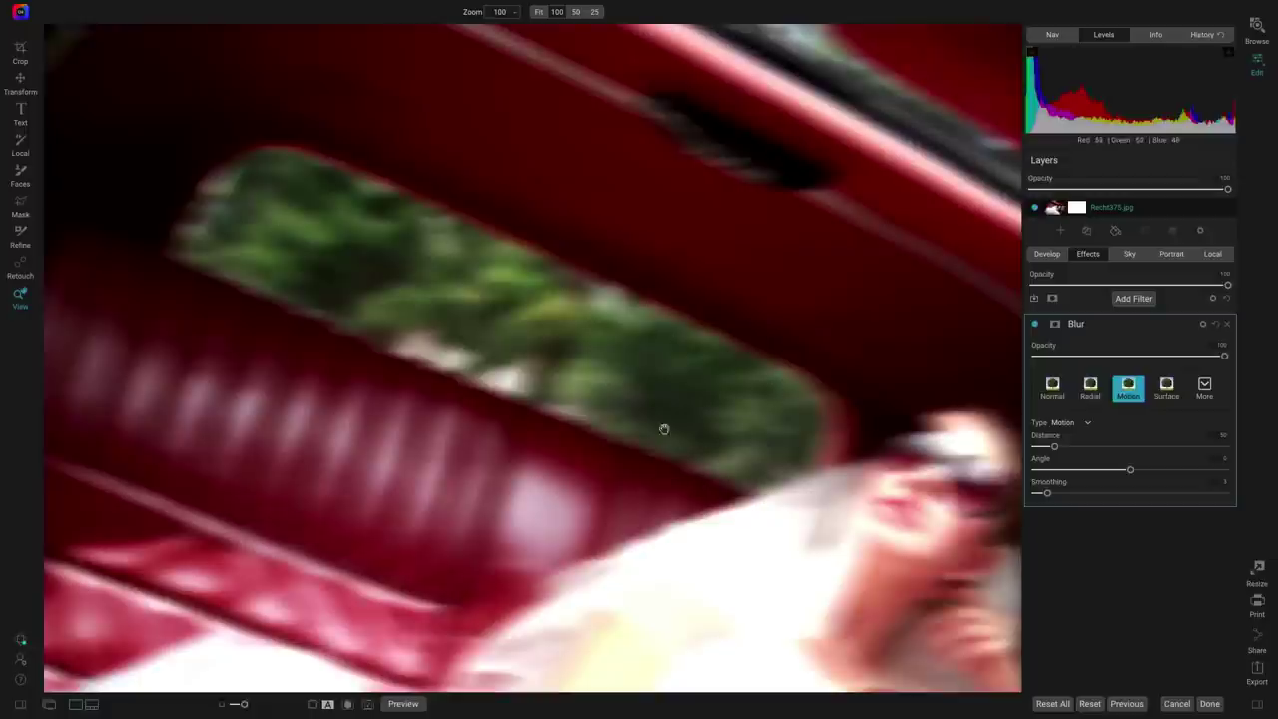
Invert the Blur filter's mask to black so the motion blur is hidden across the whole photo
drag(676, 306, 257, 160)
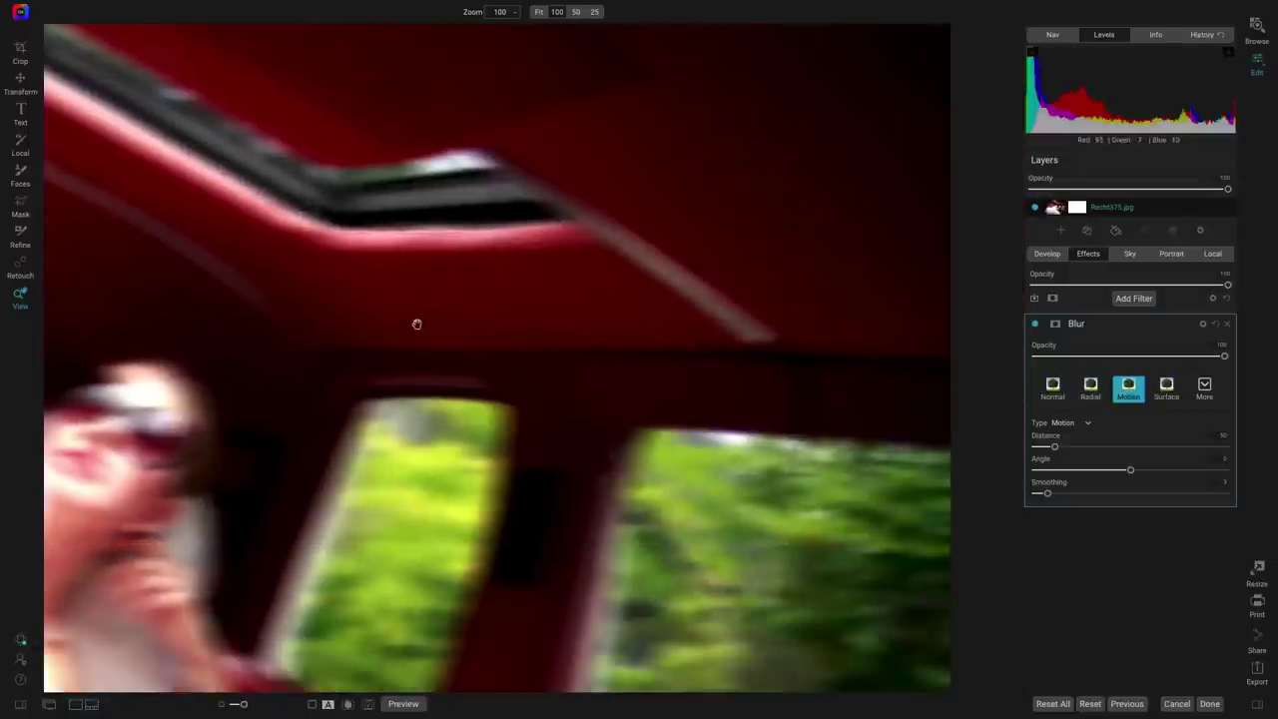
drag(417, 326, 554, 187)
drag(410, 365, 805, 443)
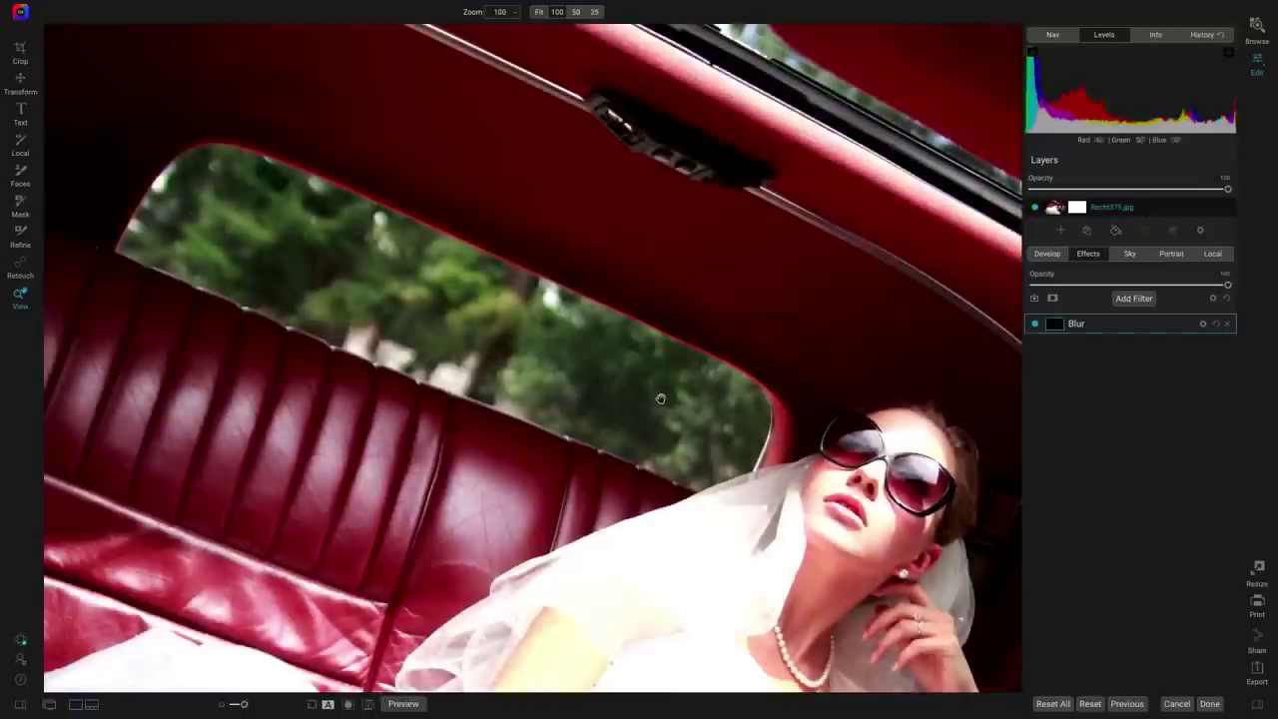
Start a mask path for the Blur filter where the rear window meets the veil, curving it along the window's rounded end
drag(662, 399, 677, 390)
scroll(678, 390, up, 5)
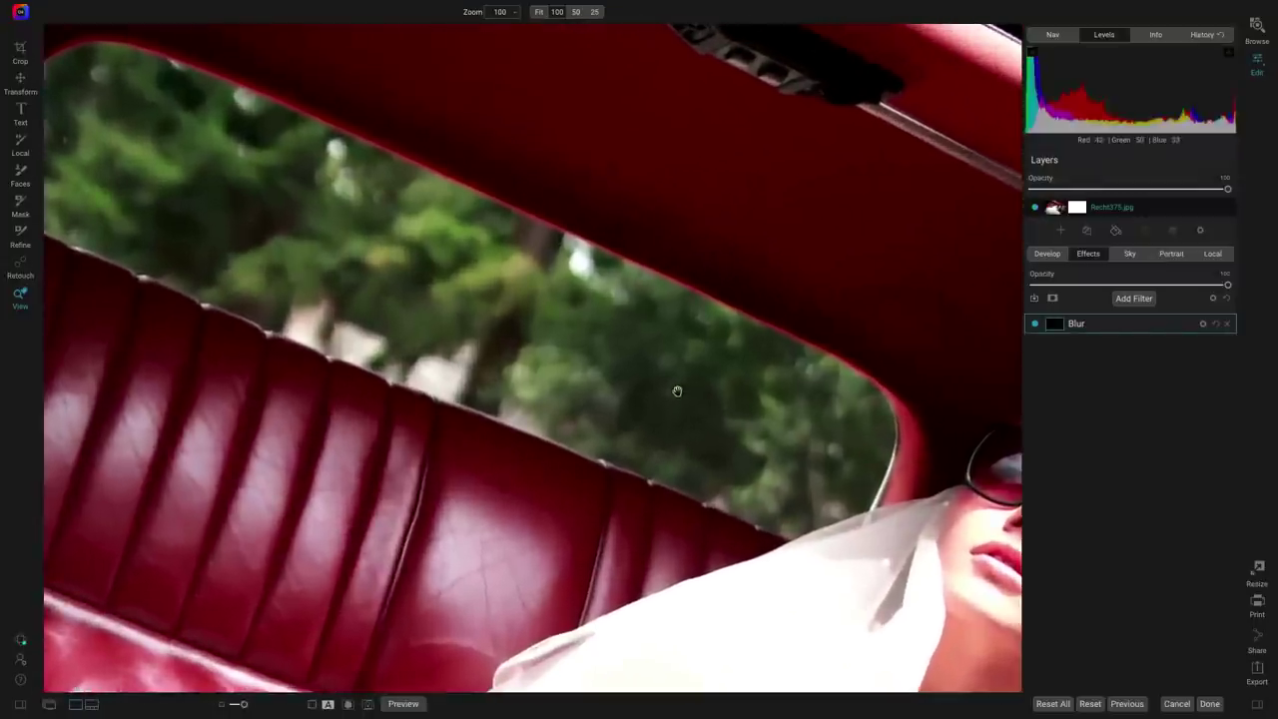
drag(677, 390, 754, 398)
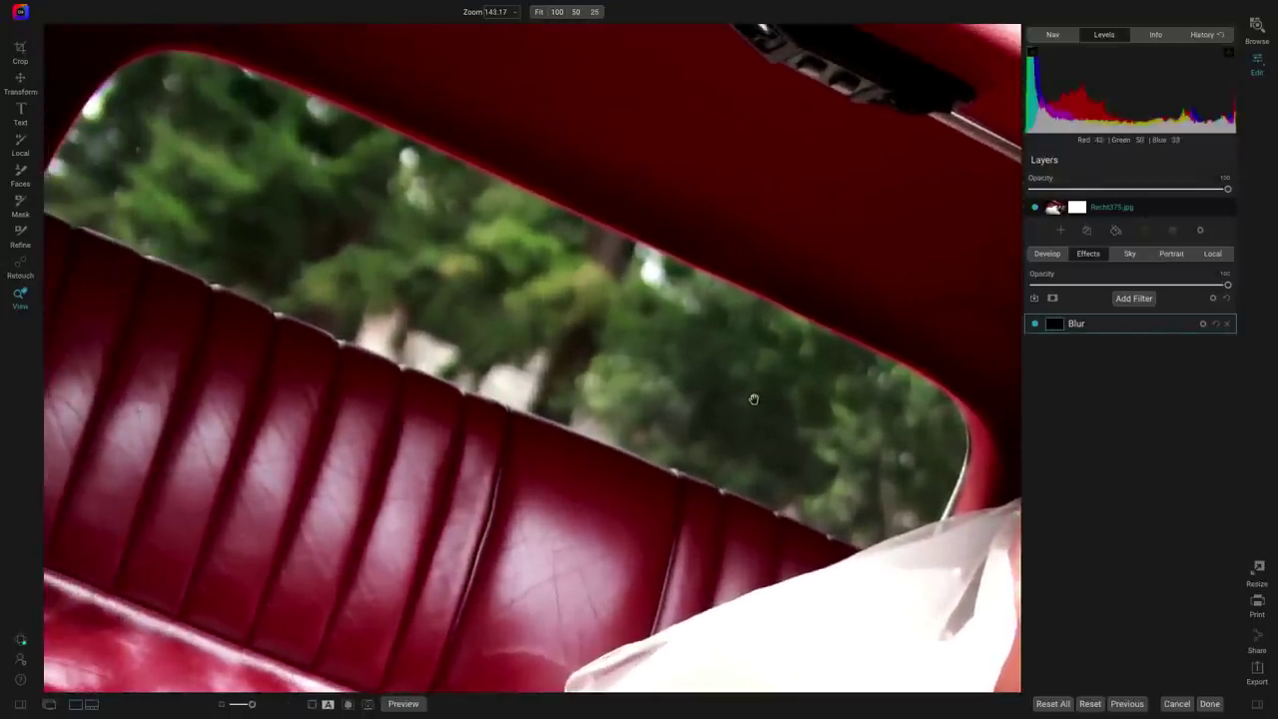
scroll(752, 400, down, 3)
scroll(752, 400, up, 3)
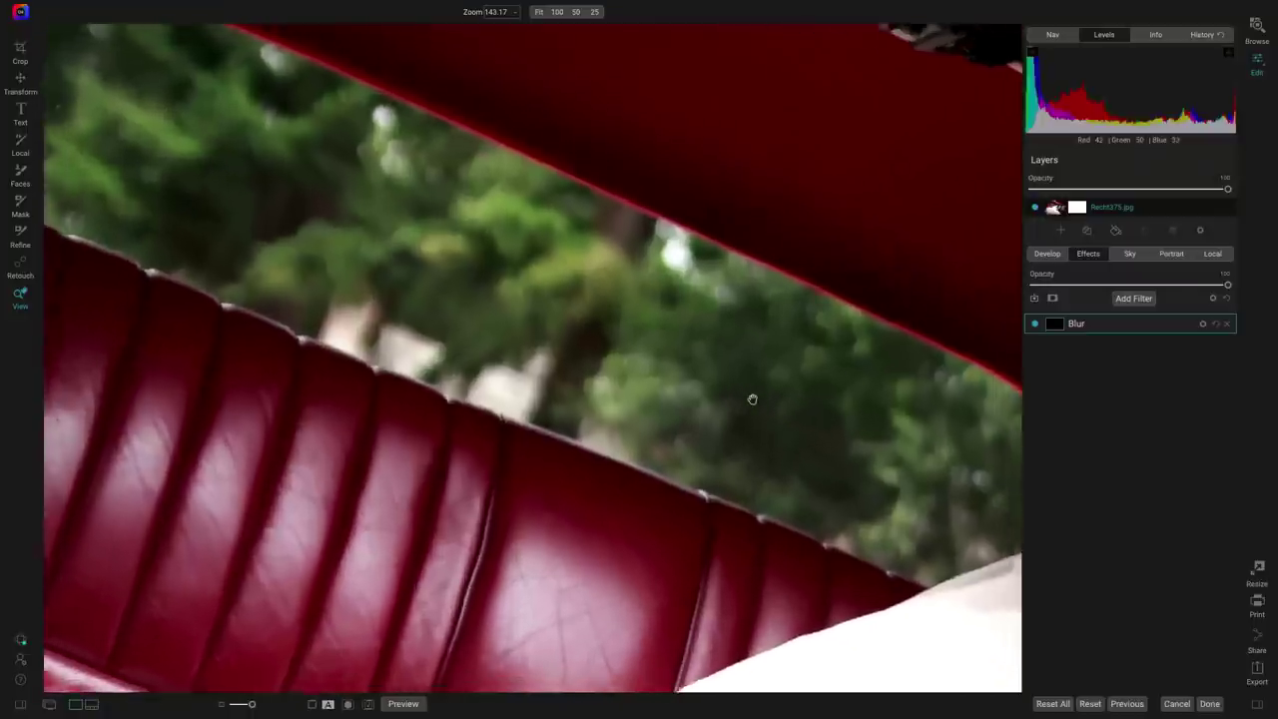
mouse_move(752, 399)
mouse_down()
mouse_move(473, 343)
mouse_move(479, 322)
mouse_up()
key(b)
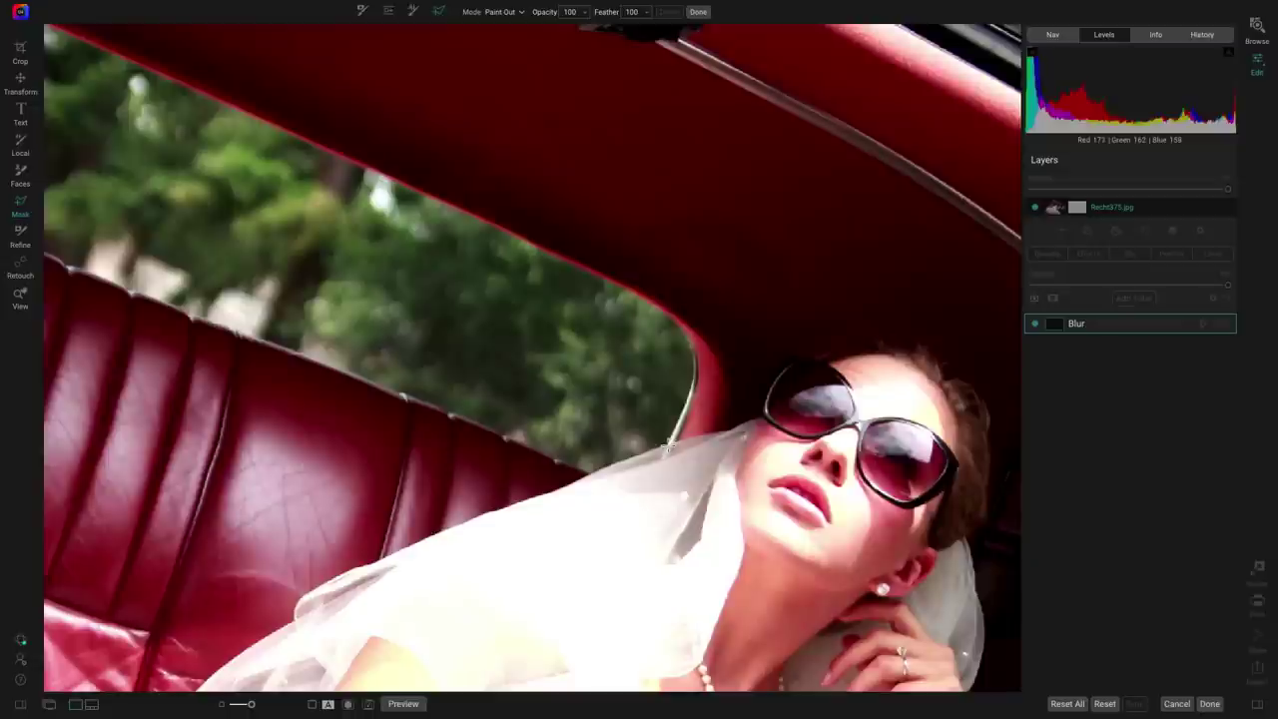
scroll(669, 446, up, 2)
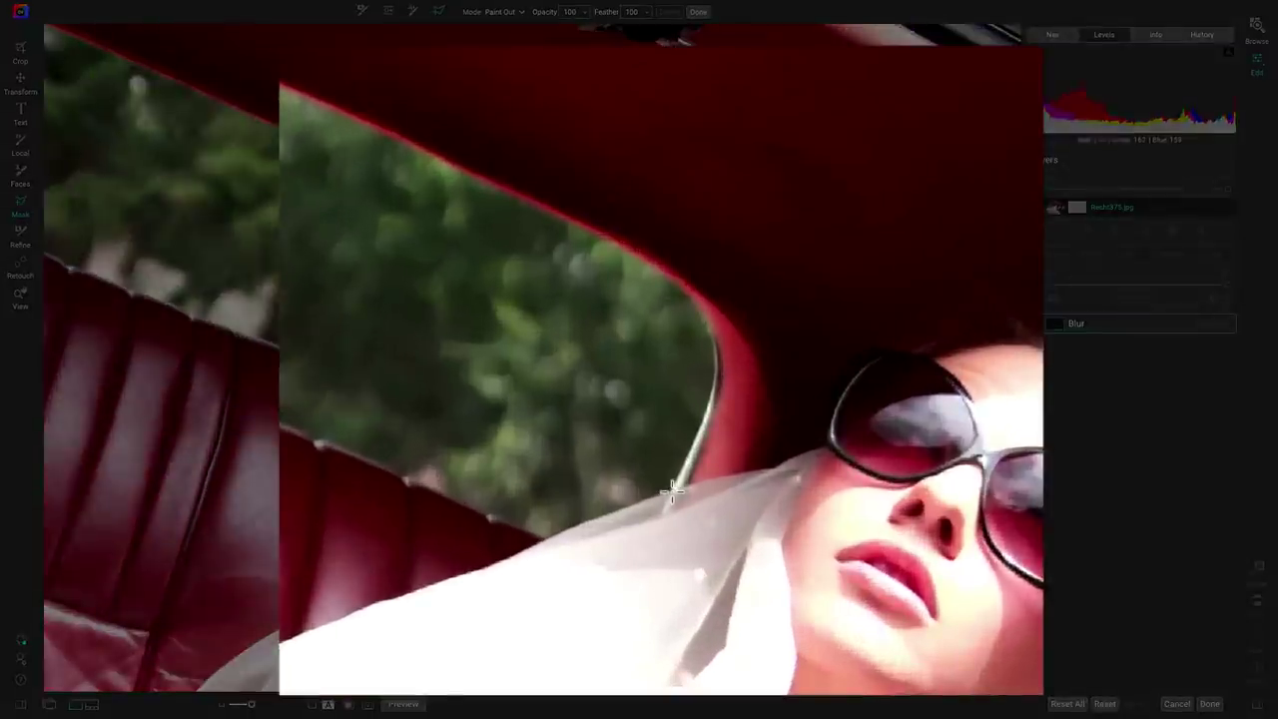
click(671, 489)
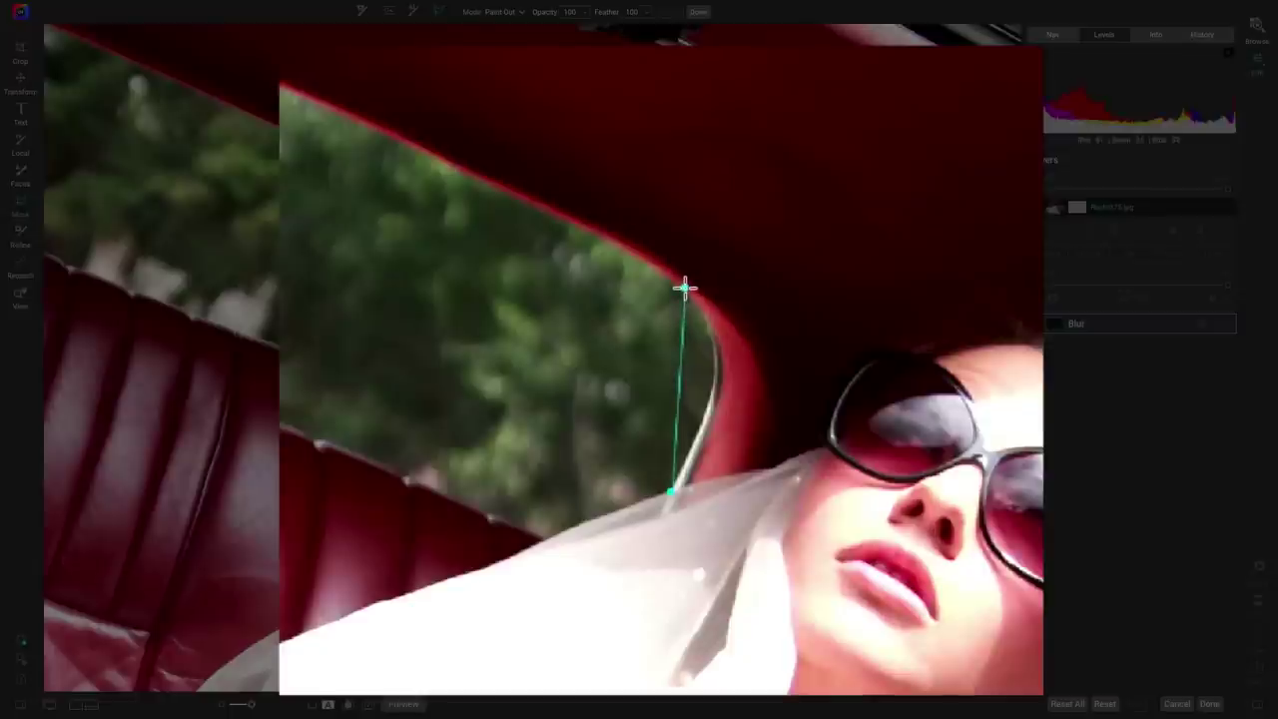
click(685, 290)
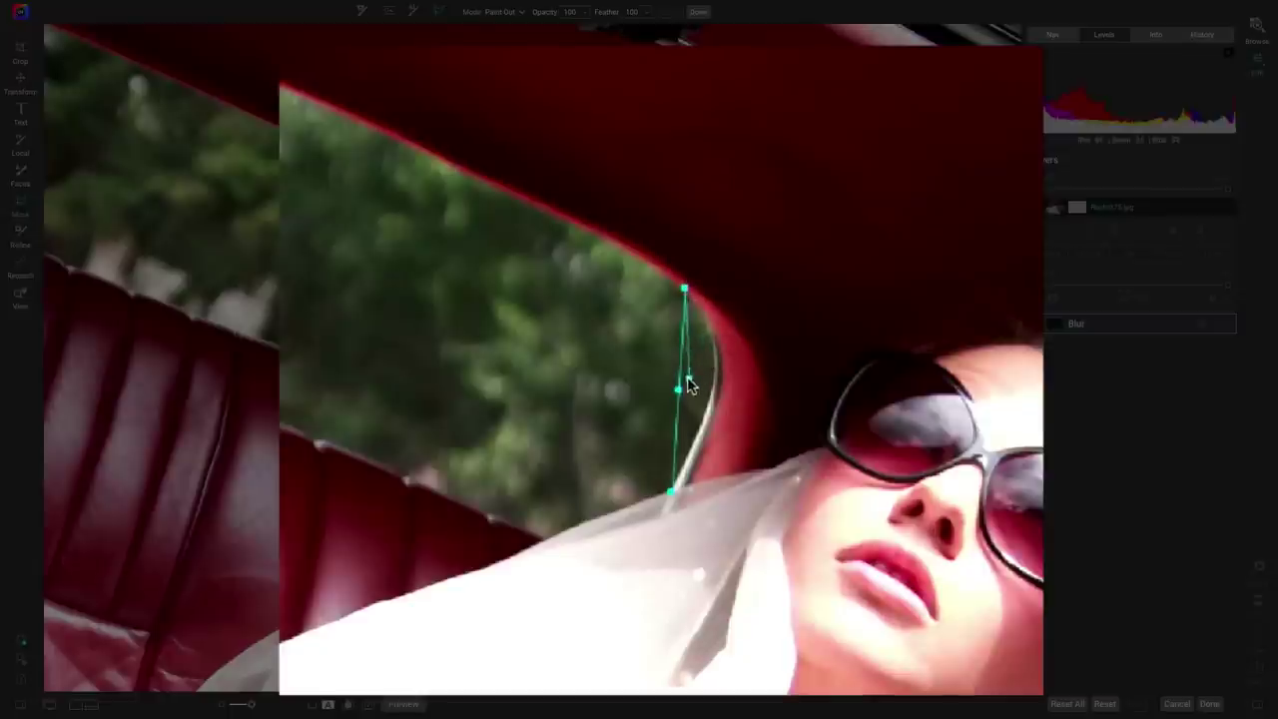
drag(678, 393, 714, 373)
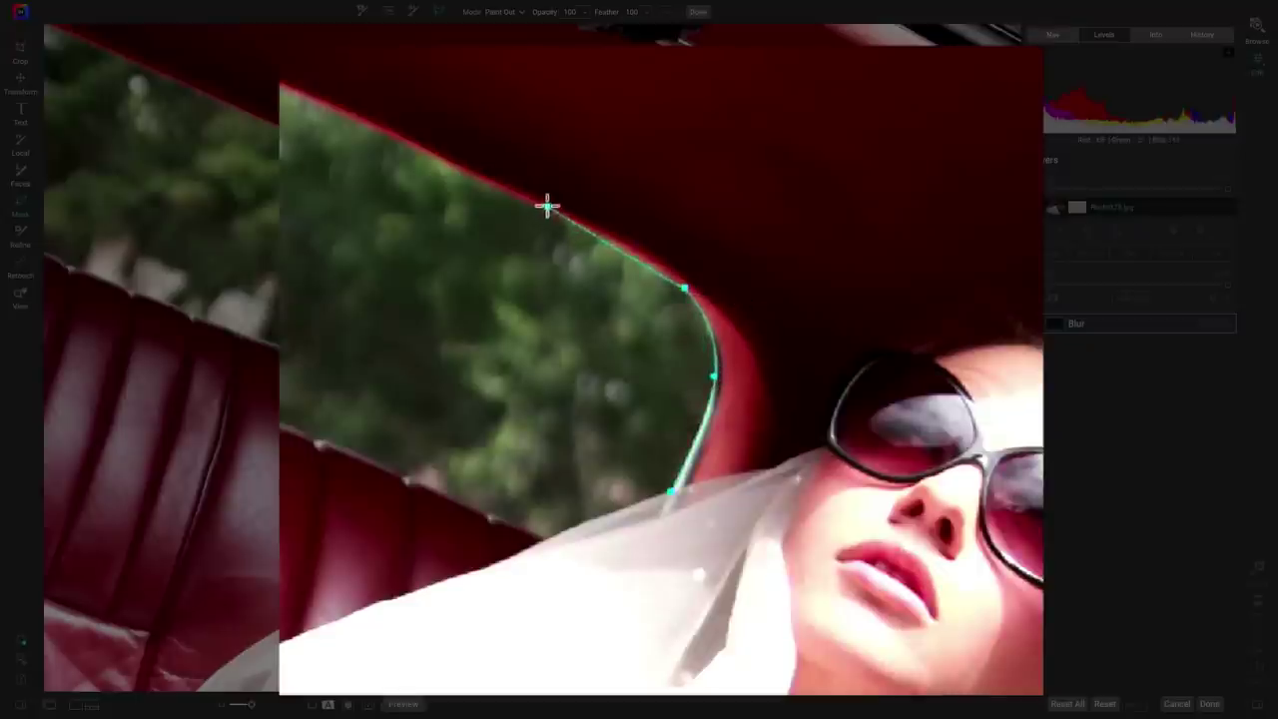
Extend the mask path along the rear window's upper edge to its far corner, bending the segments to follow the frame
click(508, 189)
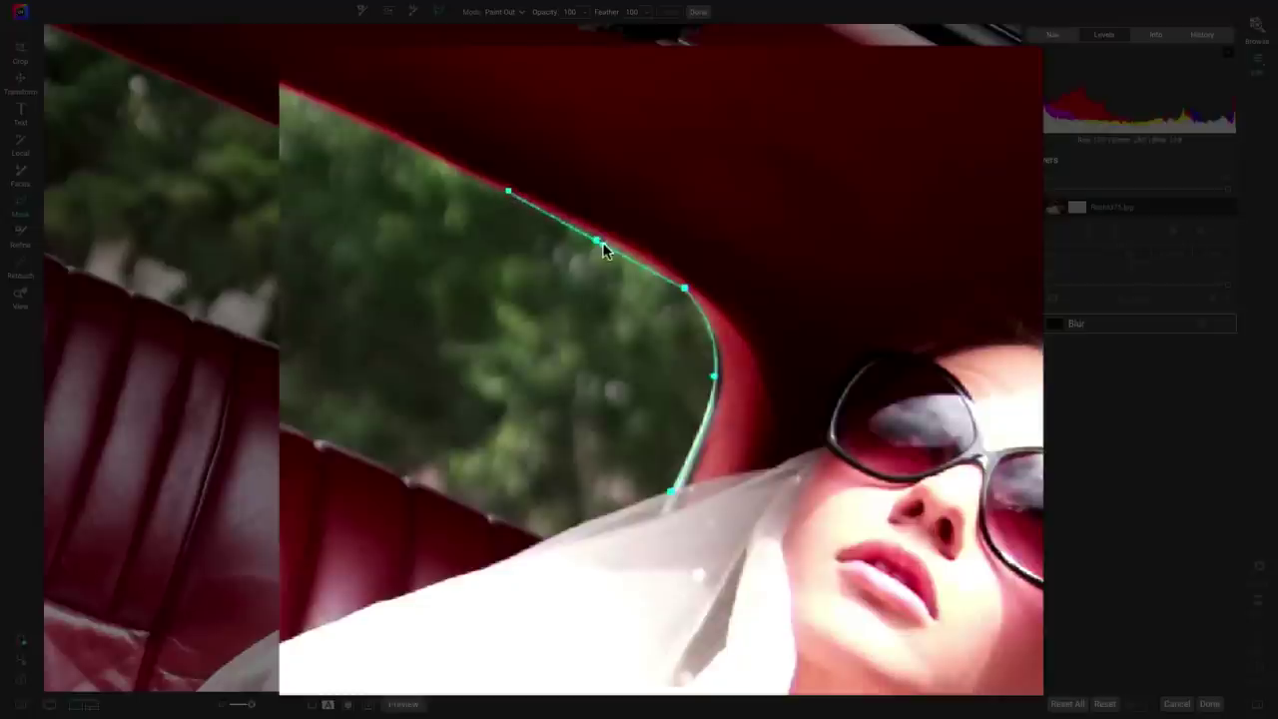
drag(598, 239, 599, 233)
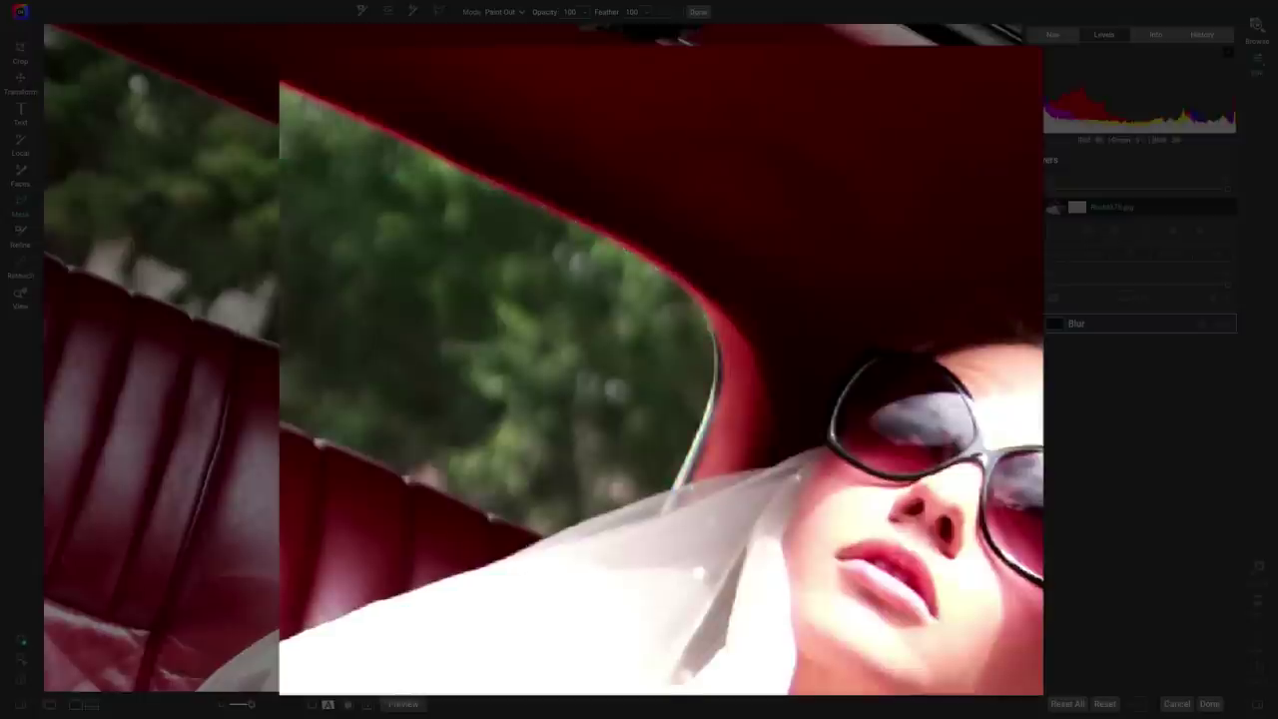
key(ctrl+plus)
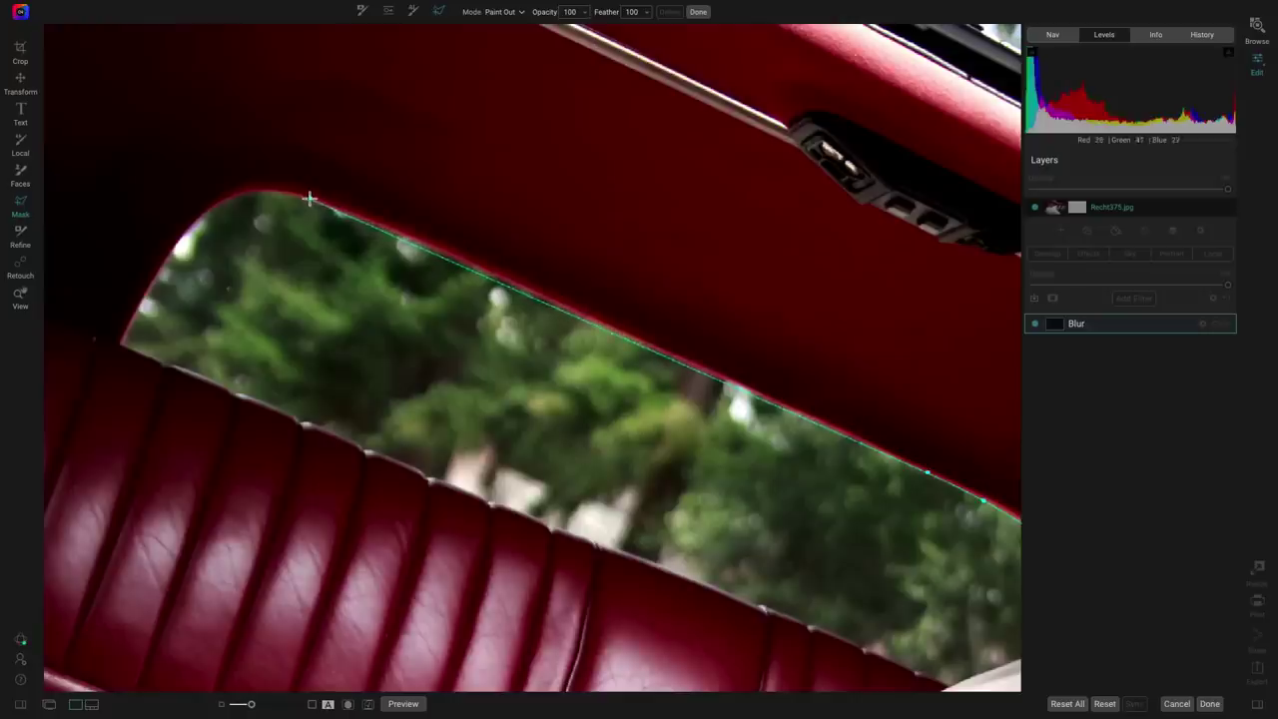
click(310, 199)
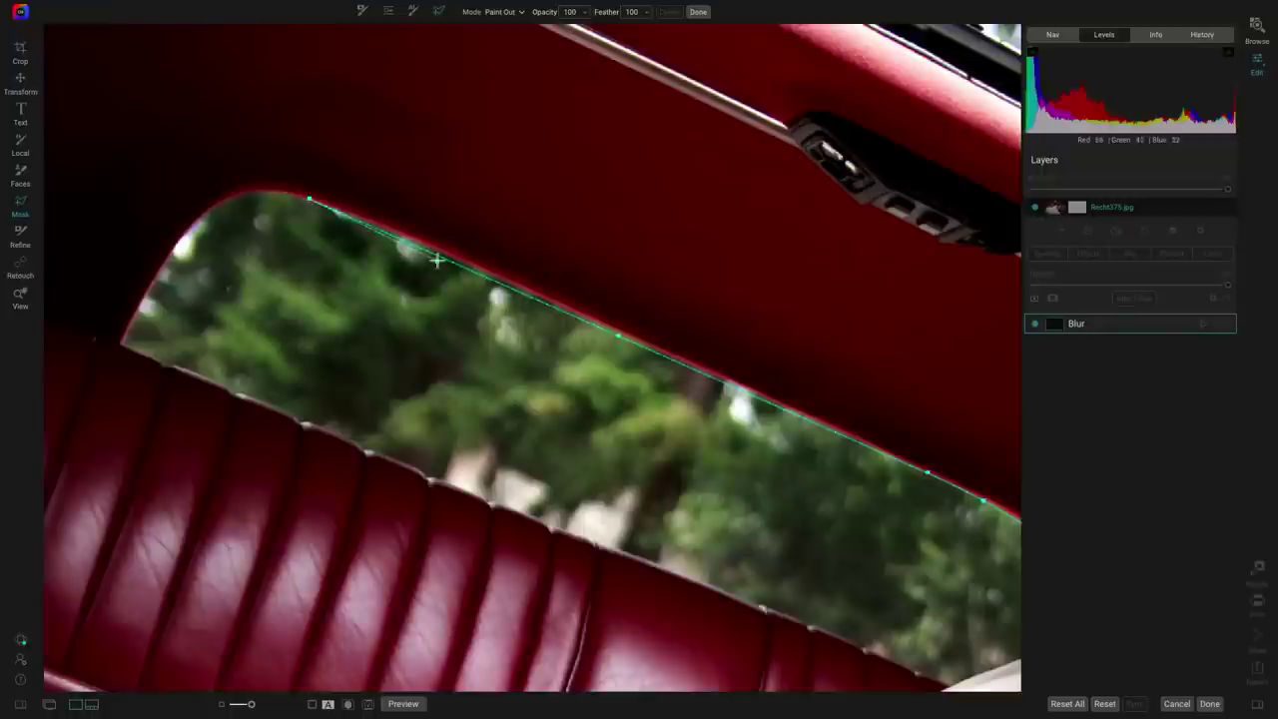
click(607, 326)
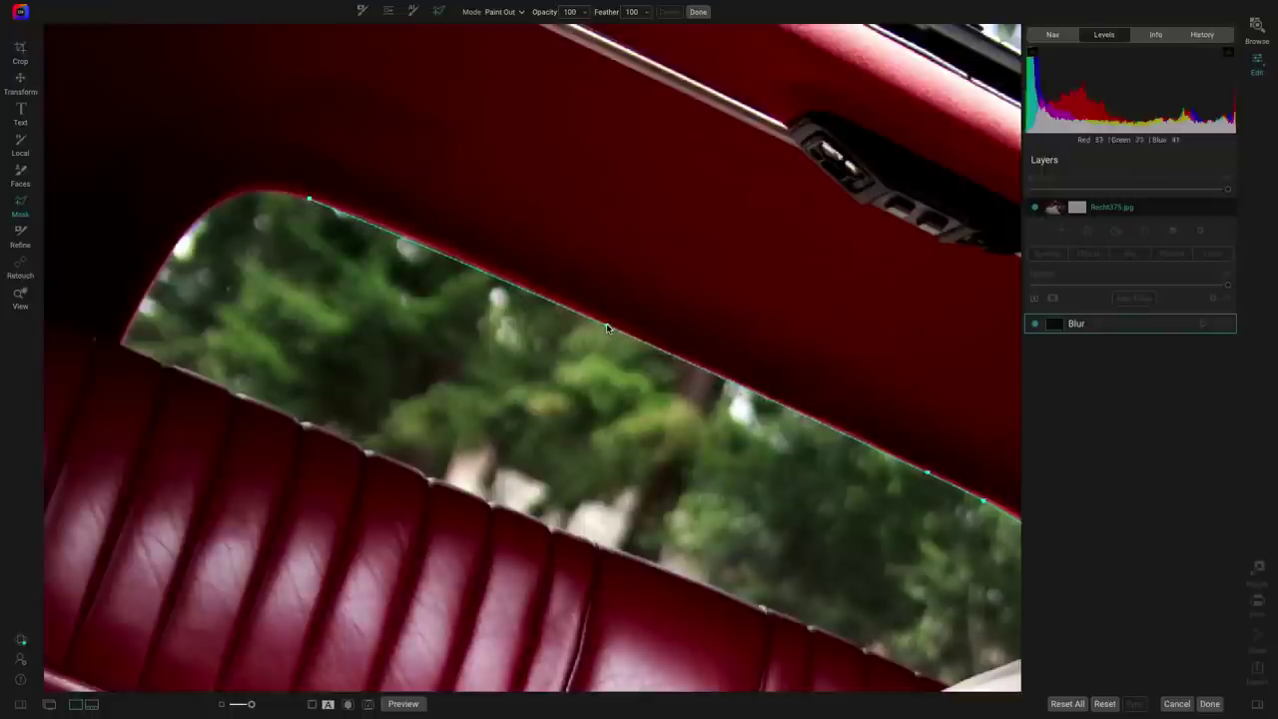
Curve the mask path around the rear window's far corner and close it along the seat top and the veil
click(195, 216)
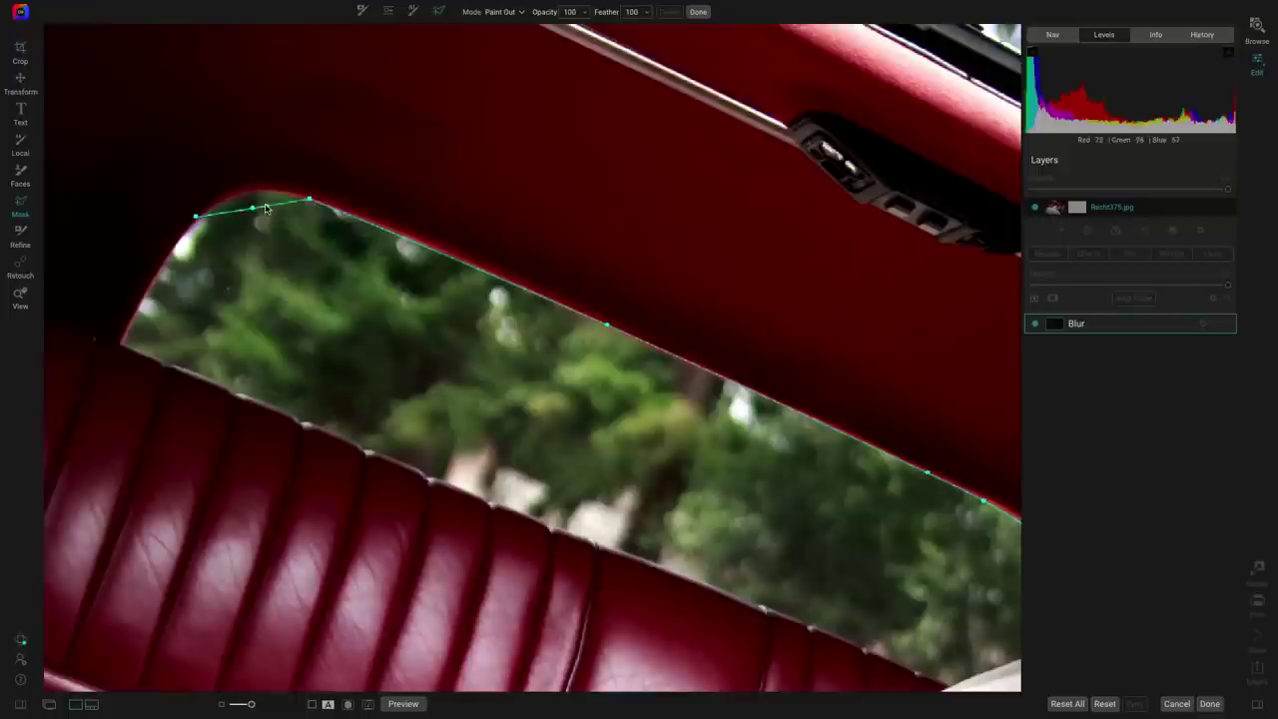
drag(254, 210, 250, 194)
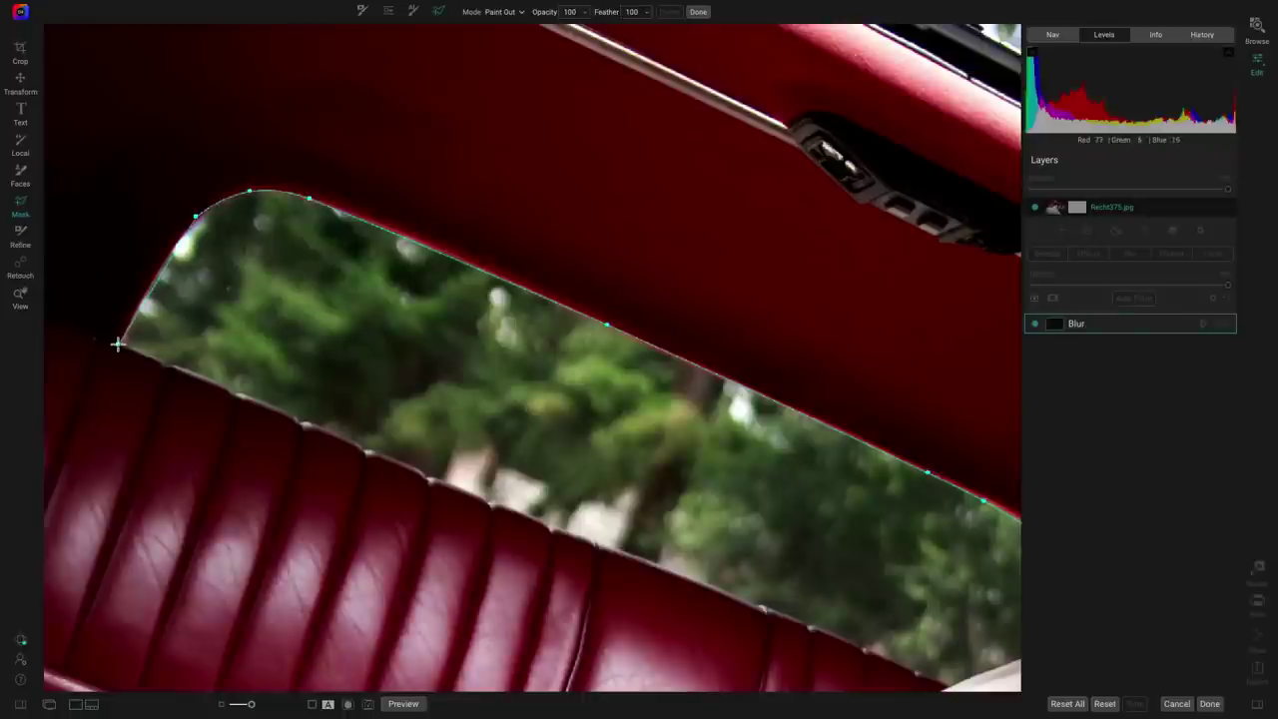
click(118, 343)
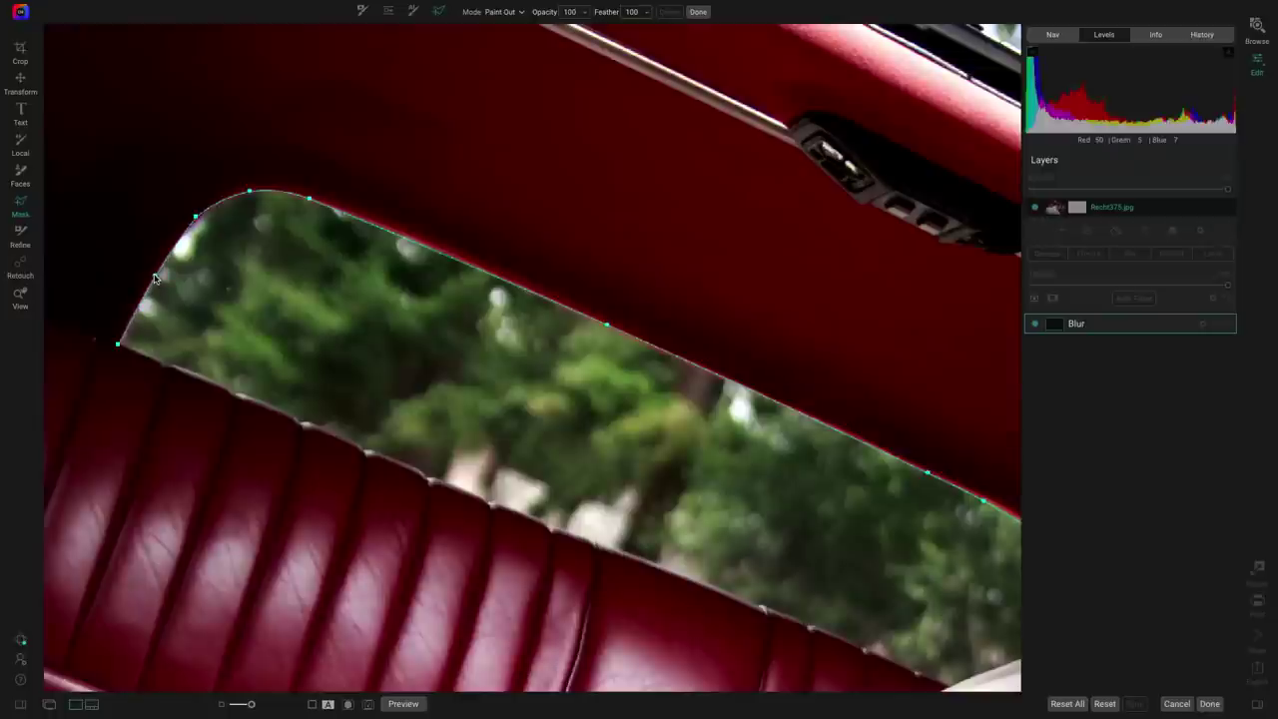
double_click(493, 356)
drag(514, 372, 449, 274)
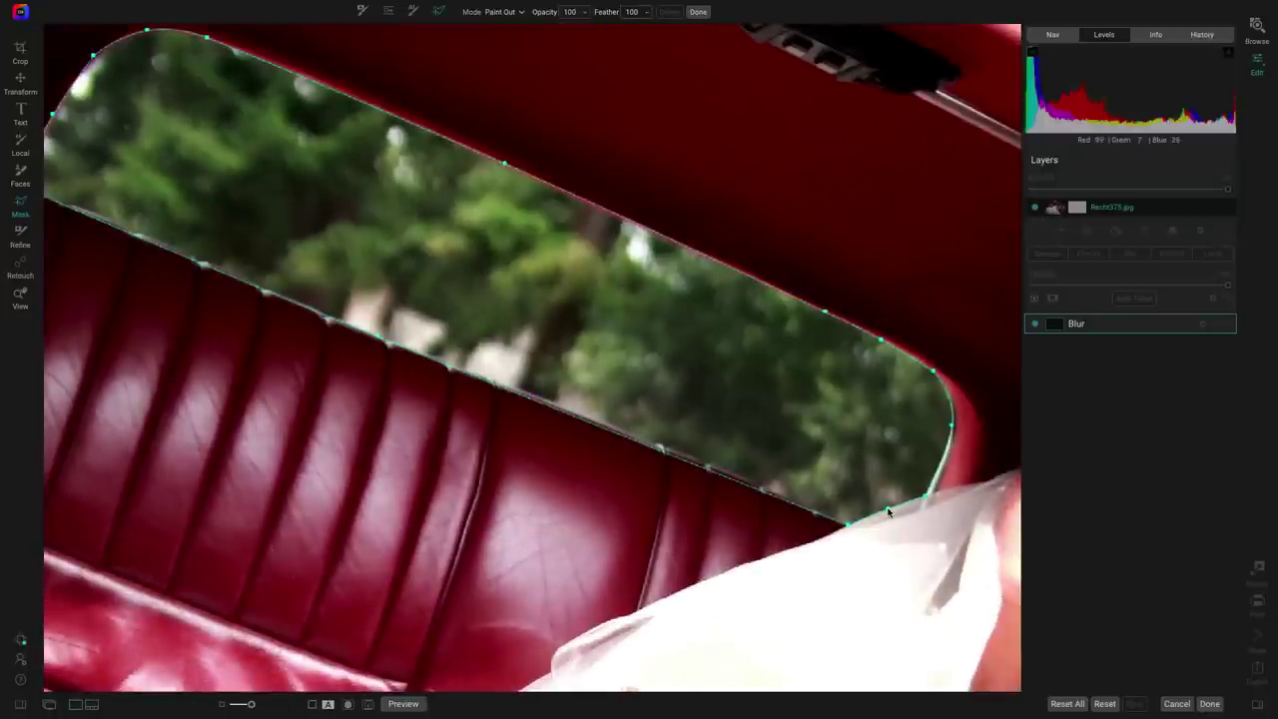
drag(482, 456, 533, 461)
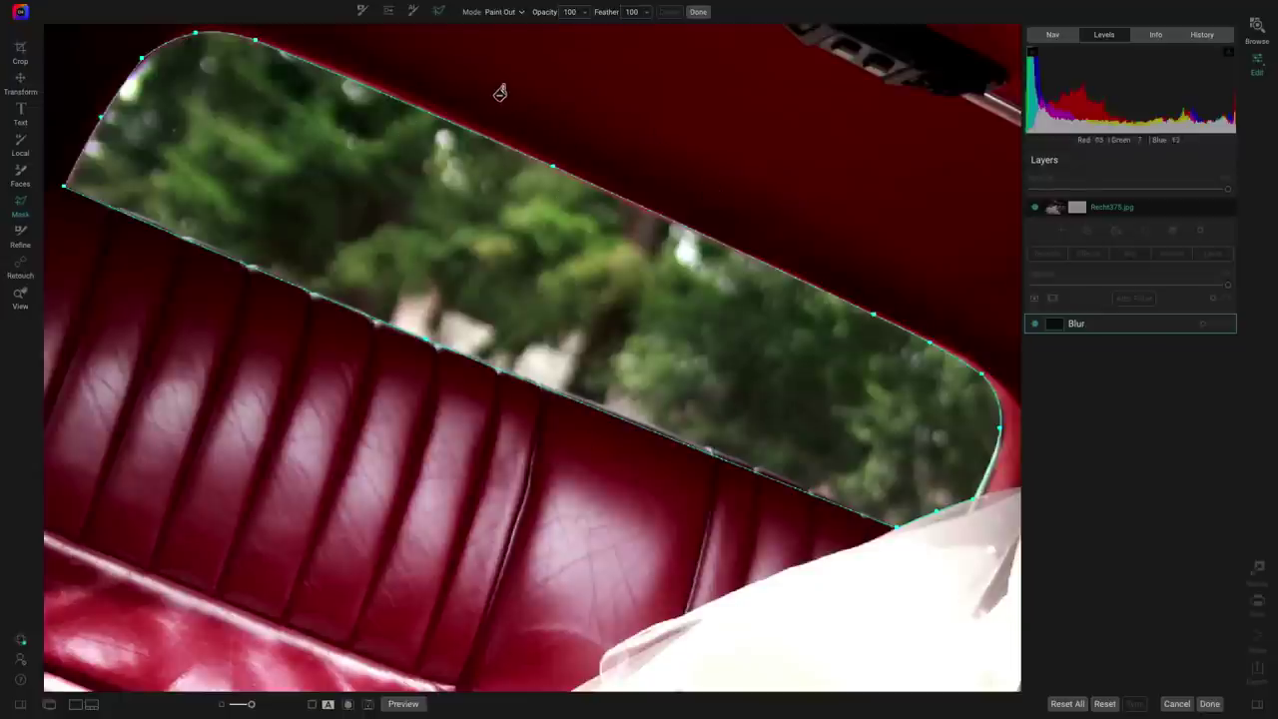
Set the mask path's mode to Paint In and fill the outlined rear window to reveal the motion blur there
click(503, 11)
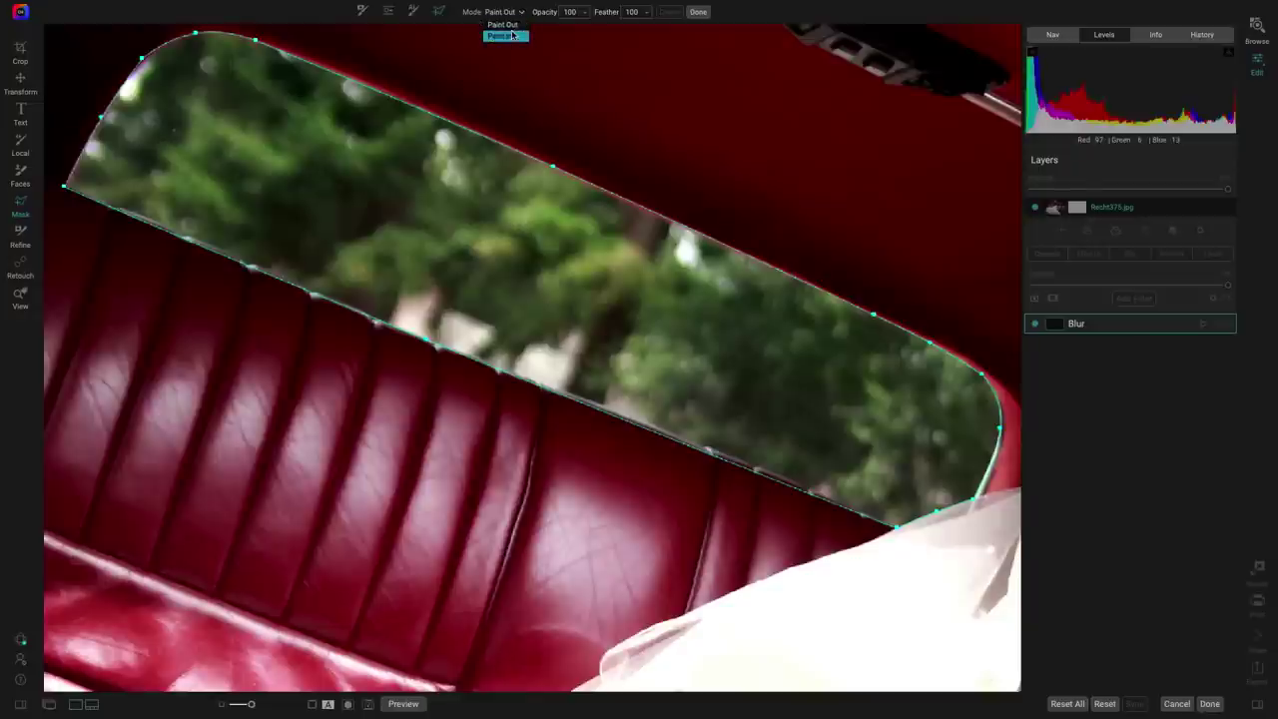
click(508, 37)
click(622, 316)
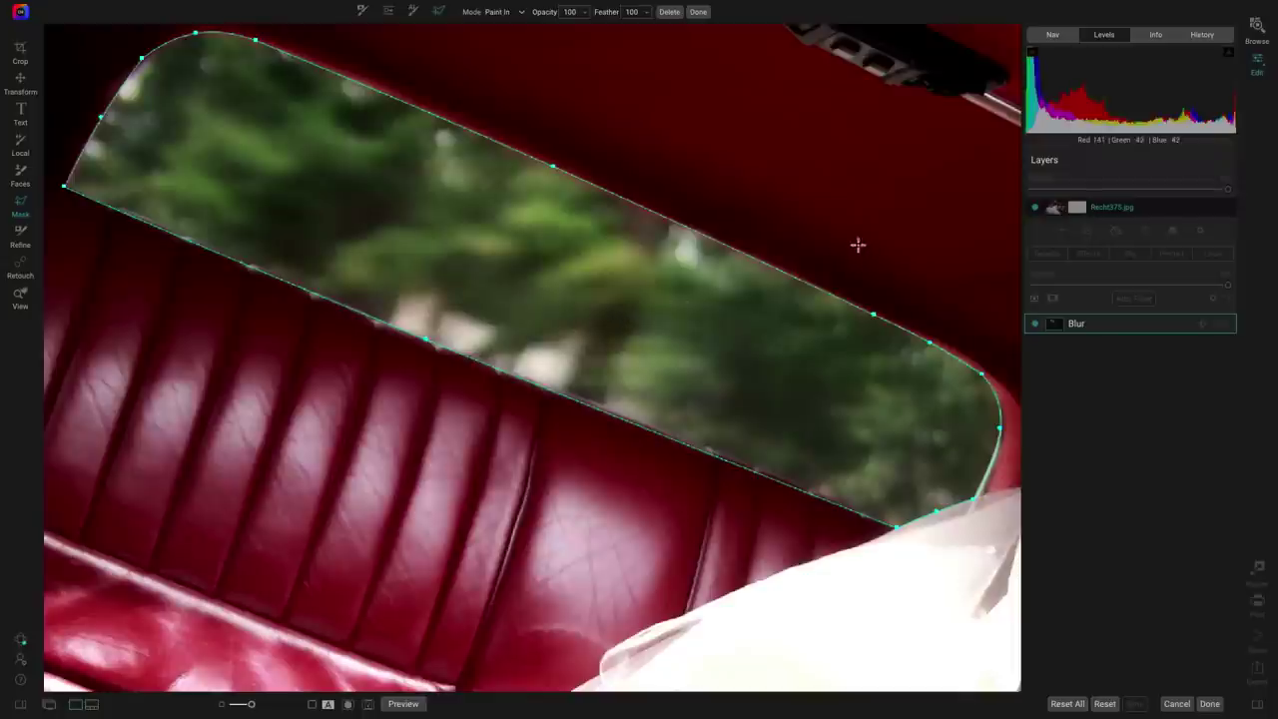
Outline the small side window beside the bride with a closed, curved mask path and fill it in Paint In mode
key(z)
key(ctrl+0)
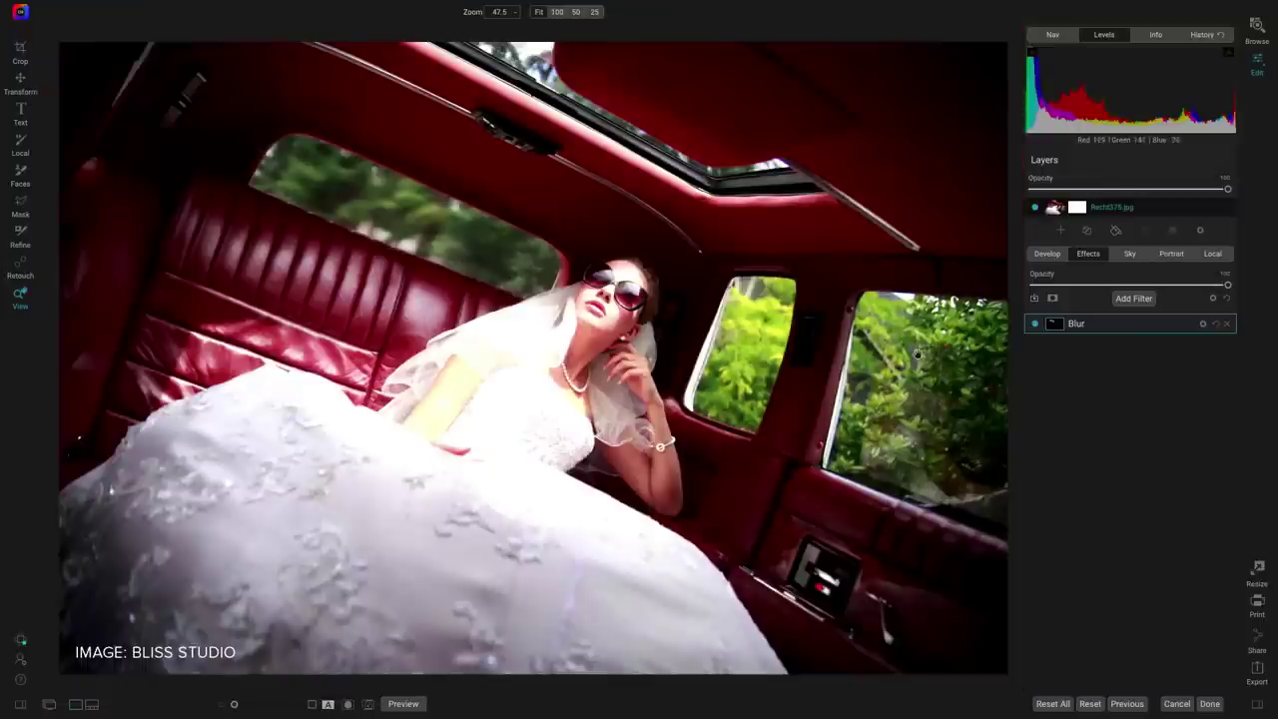
click(804, 390)
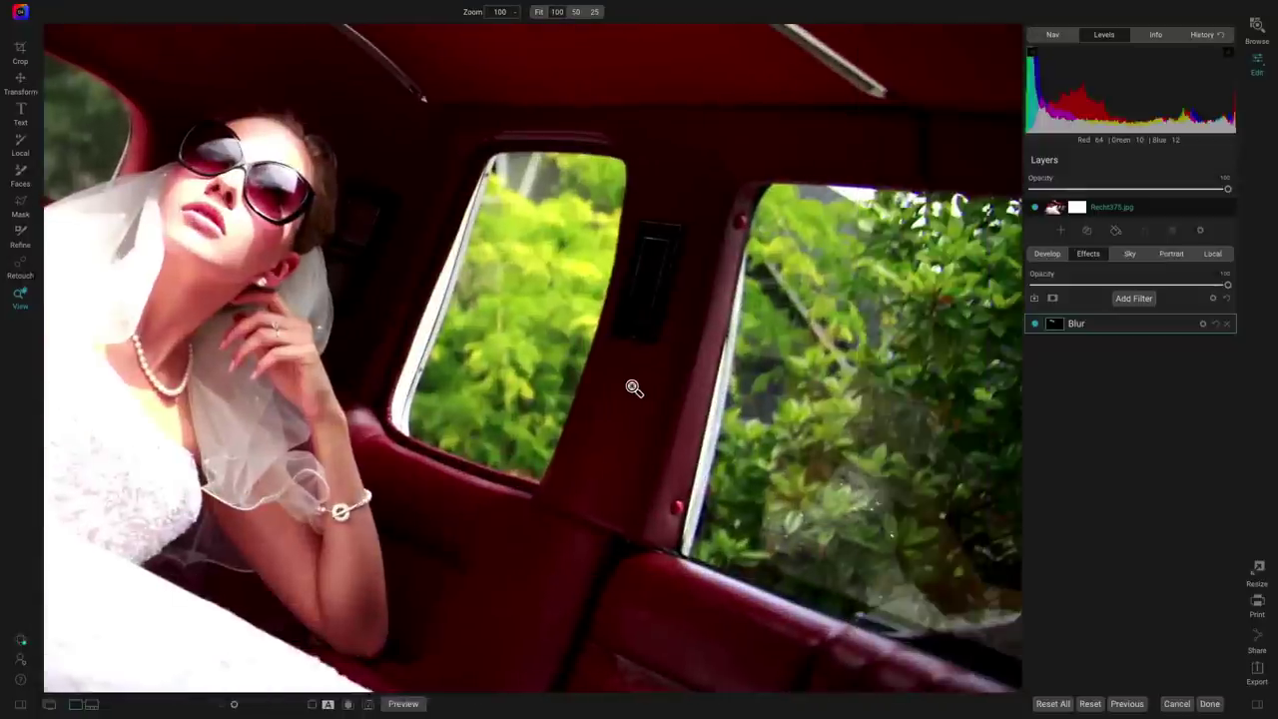
scroll(635, 390, up, 2)
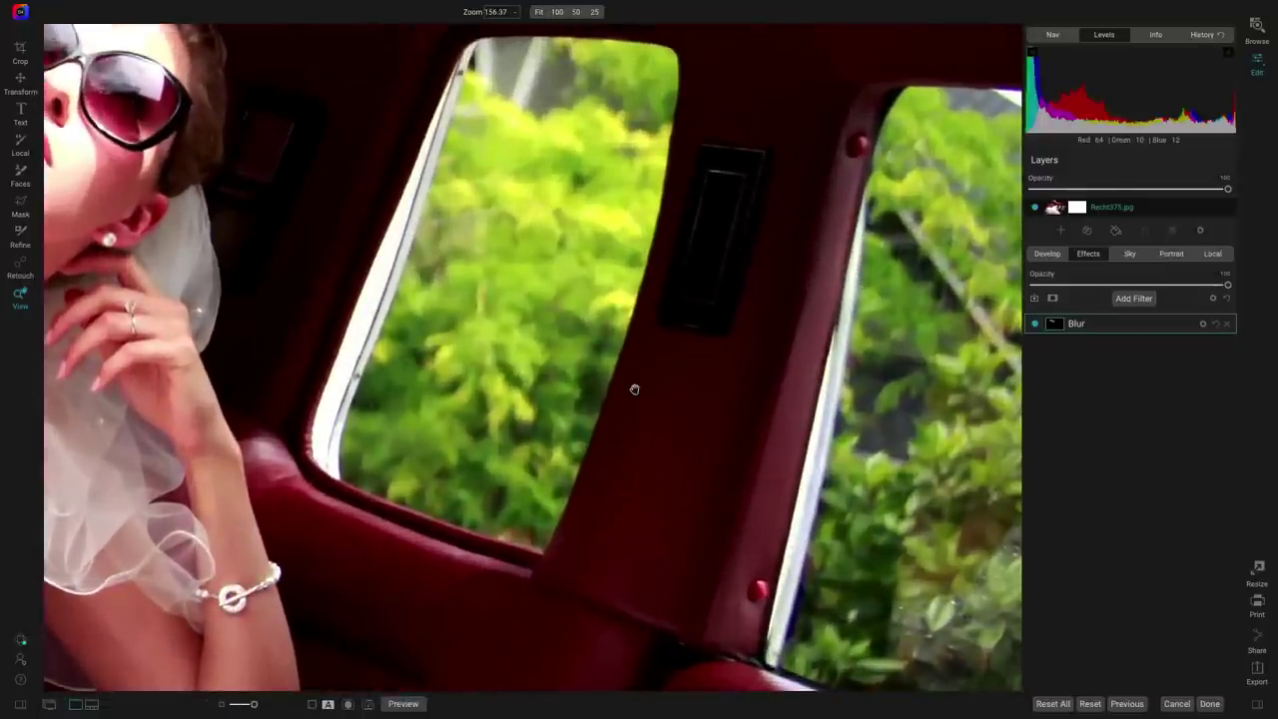
key(b)
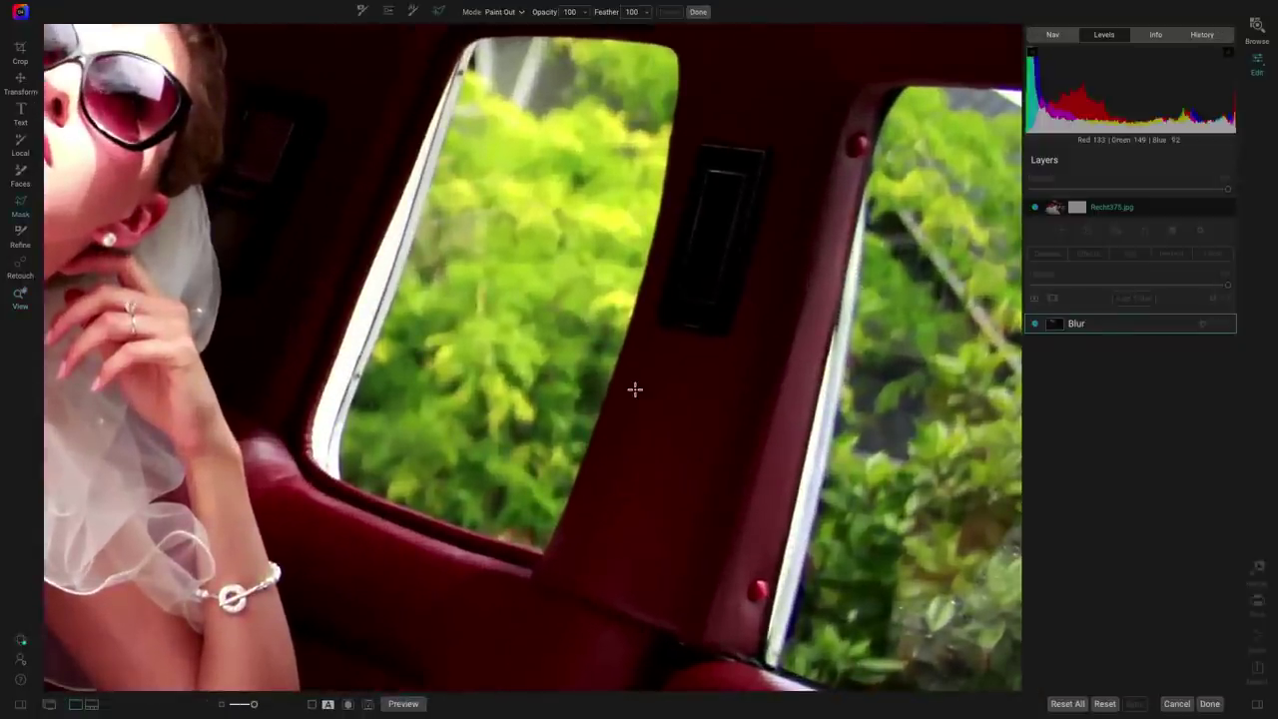
click(545, 550)
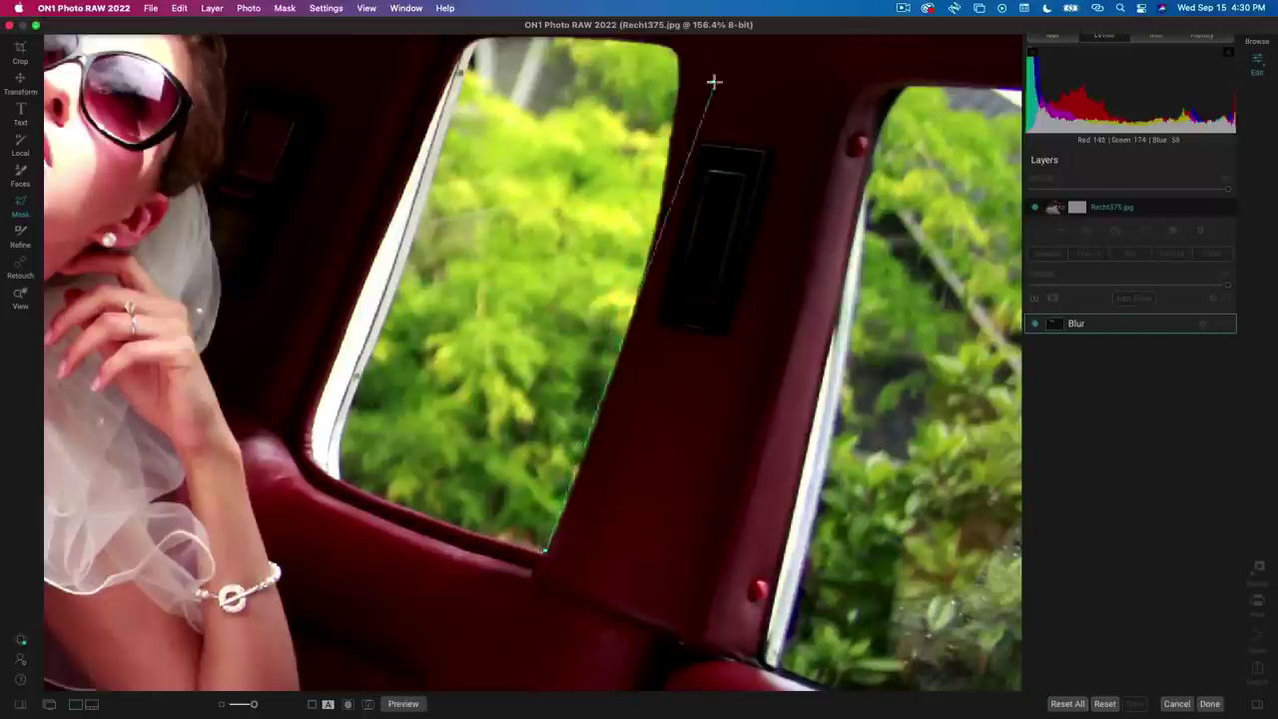
click(677, 52)
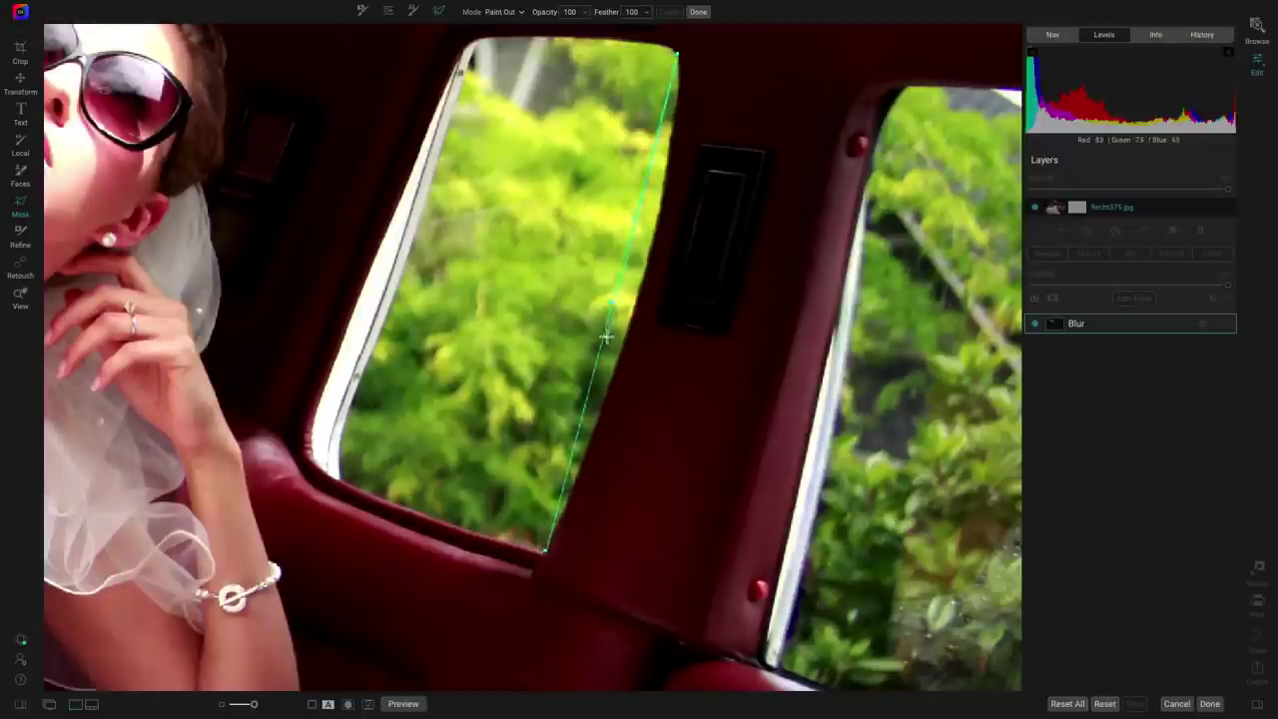
mouse_move(611, 307)
mouse_down()
mouse_move(621, 344)
mouse_move(643, 305)
mouse_move(676, 128)
mouse_move(666, 98)
mouse_up()
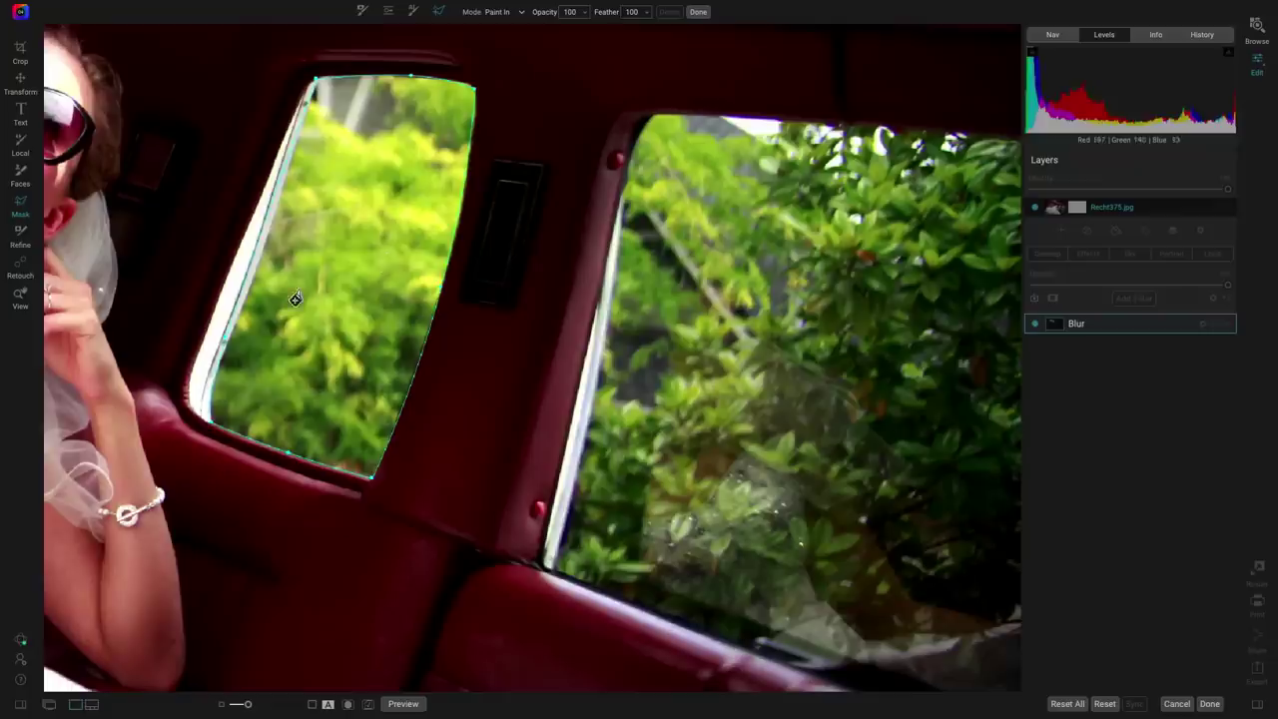
click(321, 276)
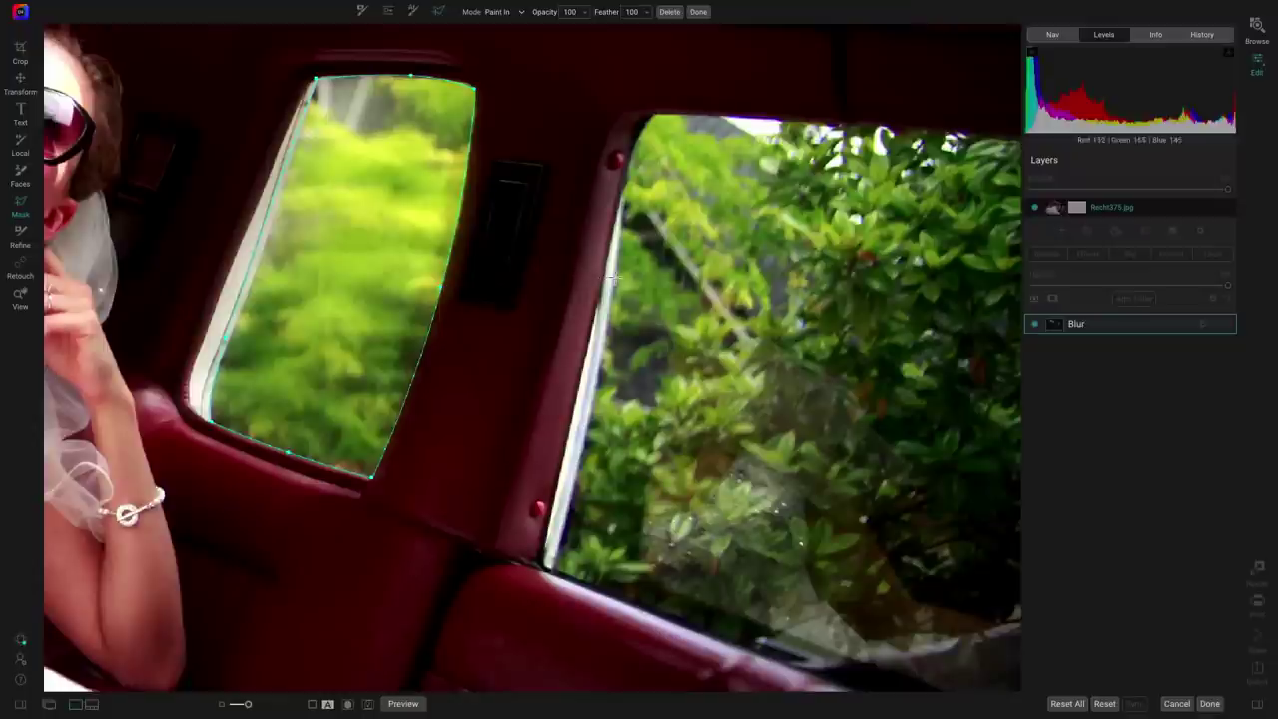
Outline the large side window's upper edge, rounded corner and inner frame with a new mask path, starting just outside the photo's edge
drag(614, 279, 355, 279)
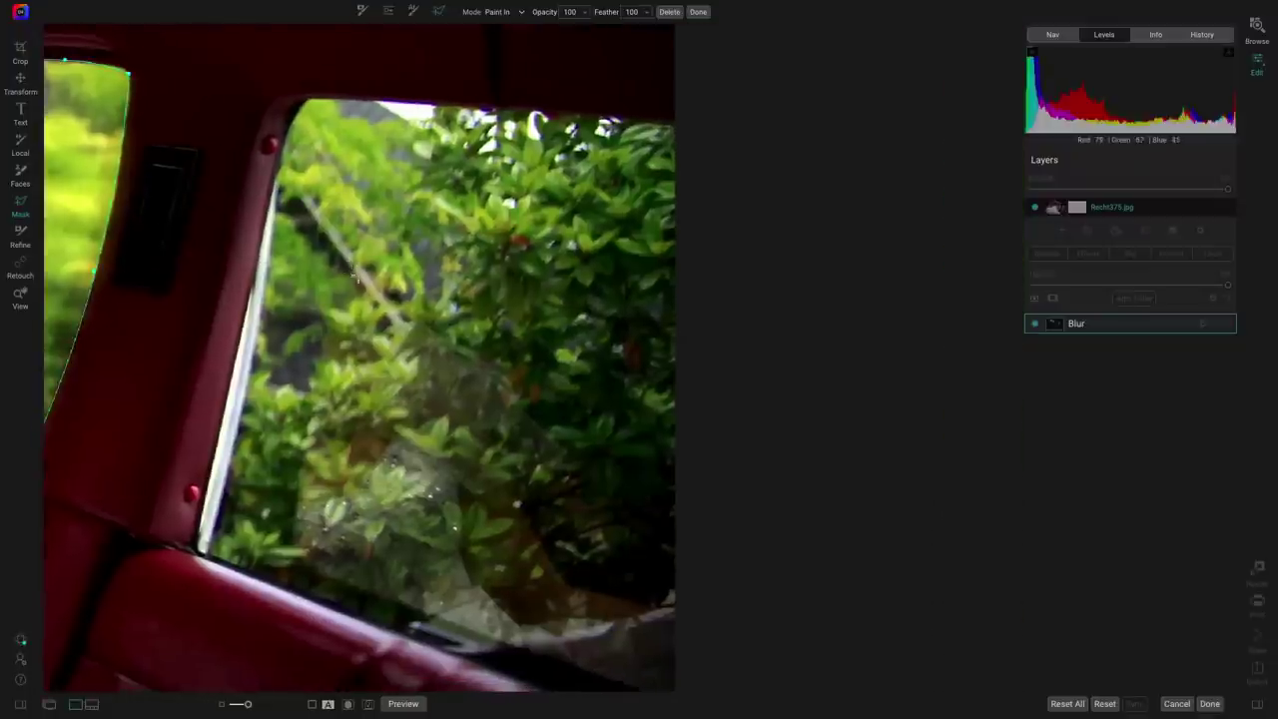
click(682, 126)
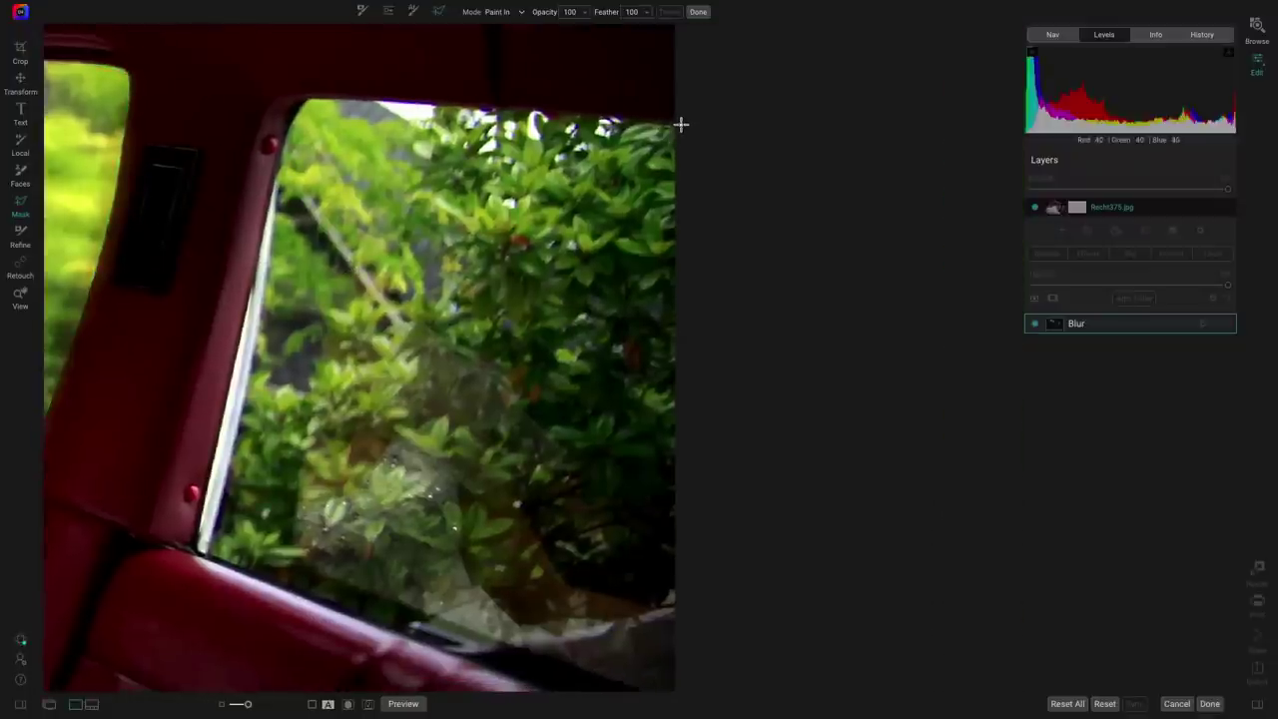
click(305, 97)
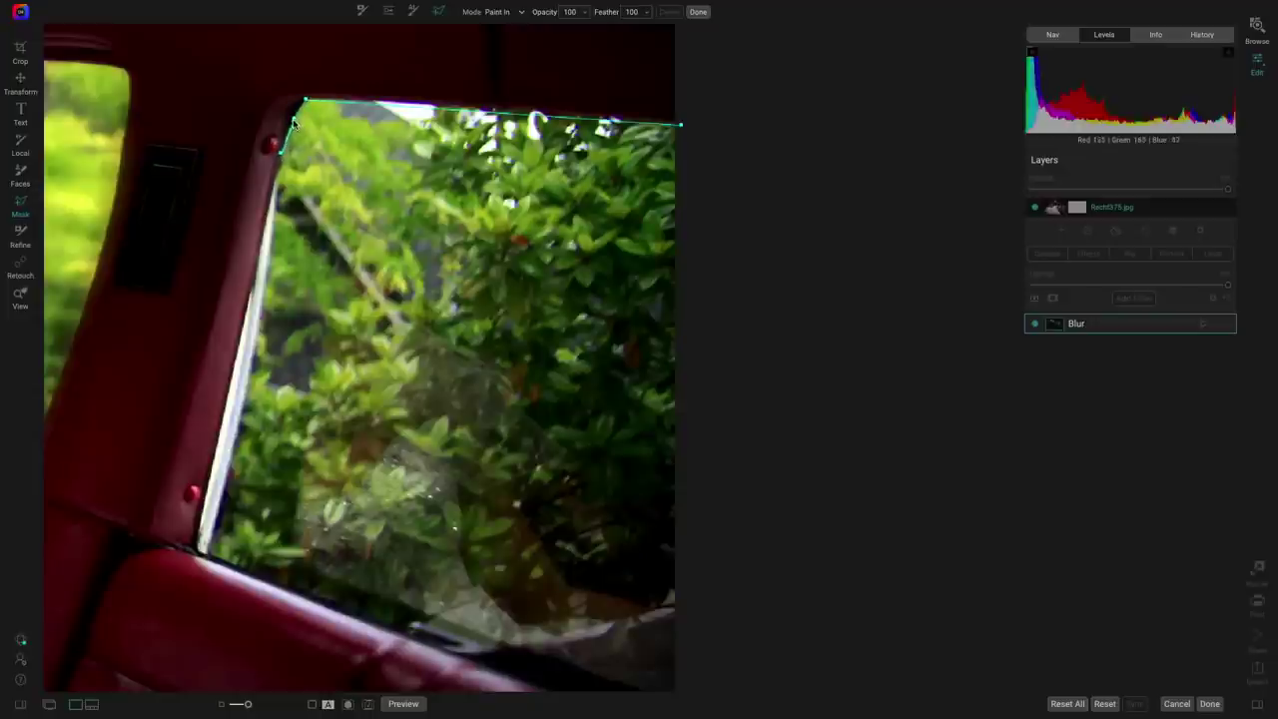
click(294, 120)
click(209, 554)
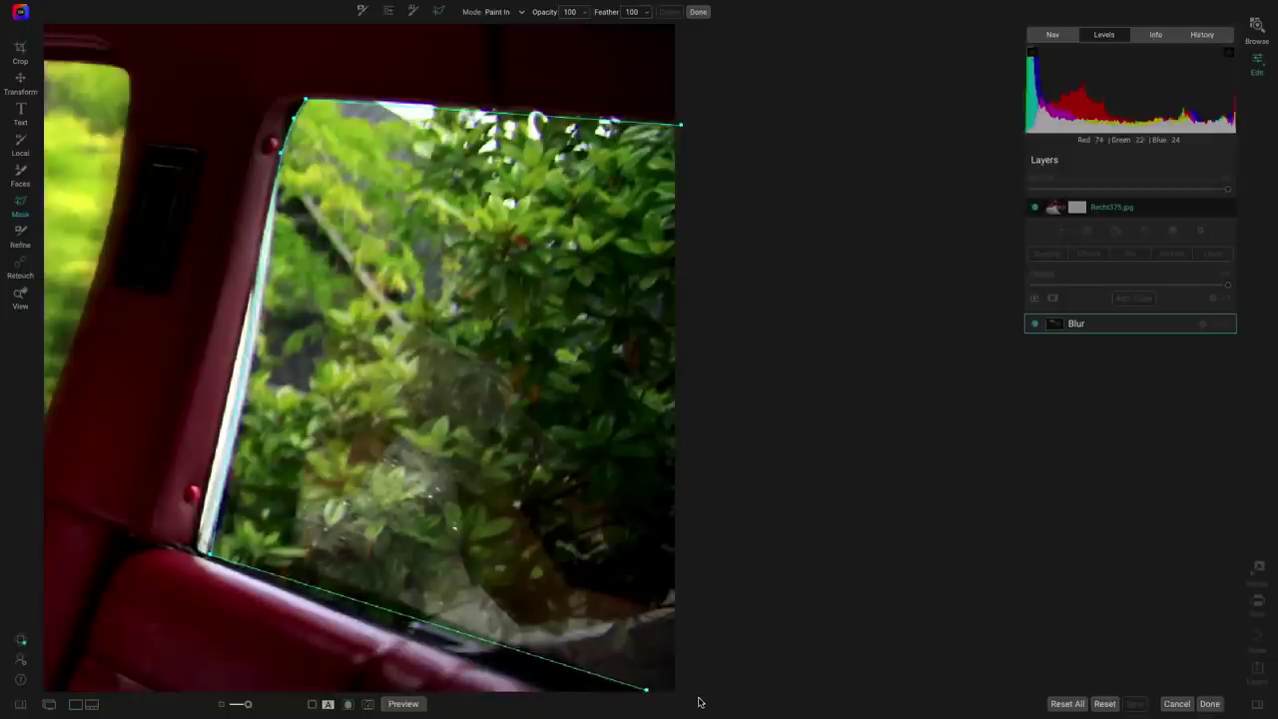
Close the large side window's path along its lower edge and outside the photo, and fill it in Paint In mode
drag(659, 650, 662, 571)
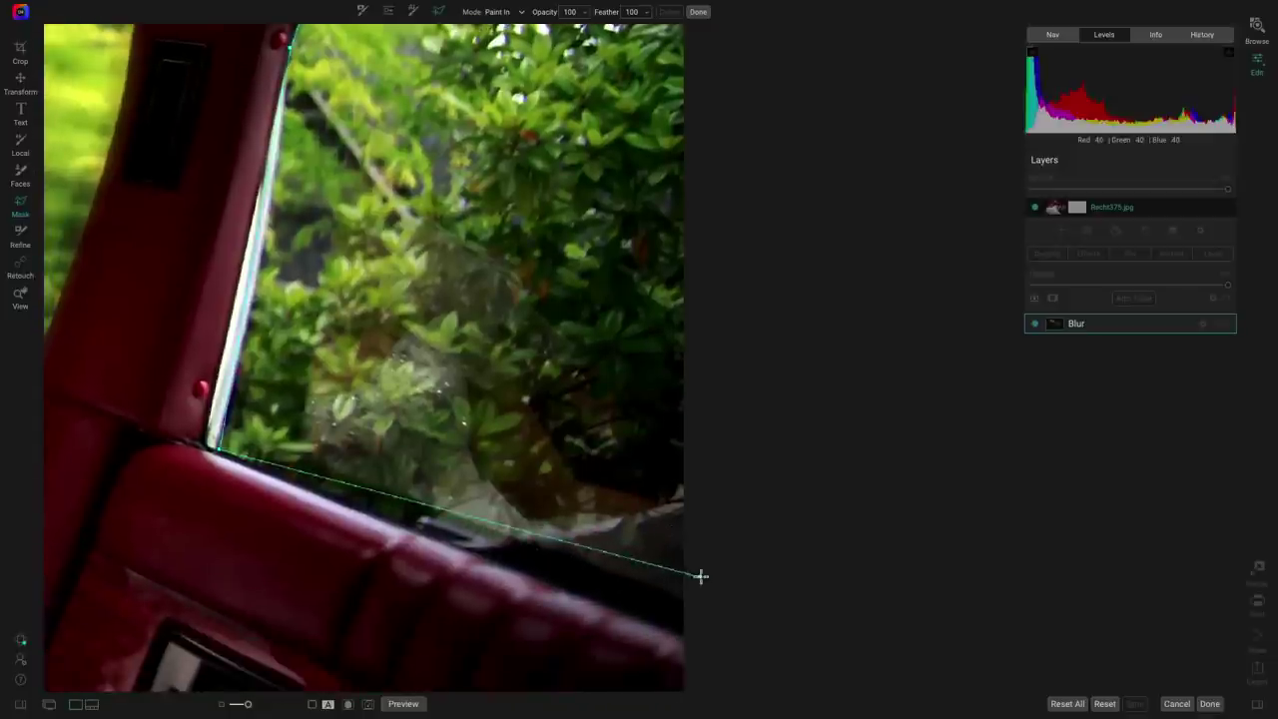
click(726, 607)
drag(842, 419, 845, 579)
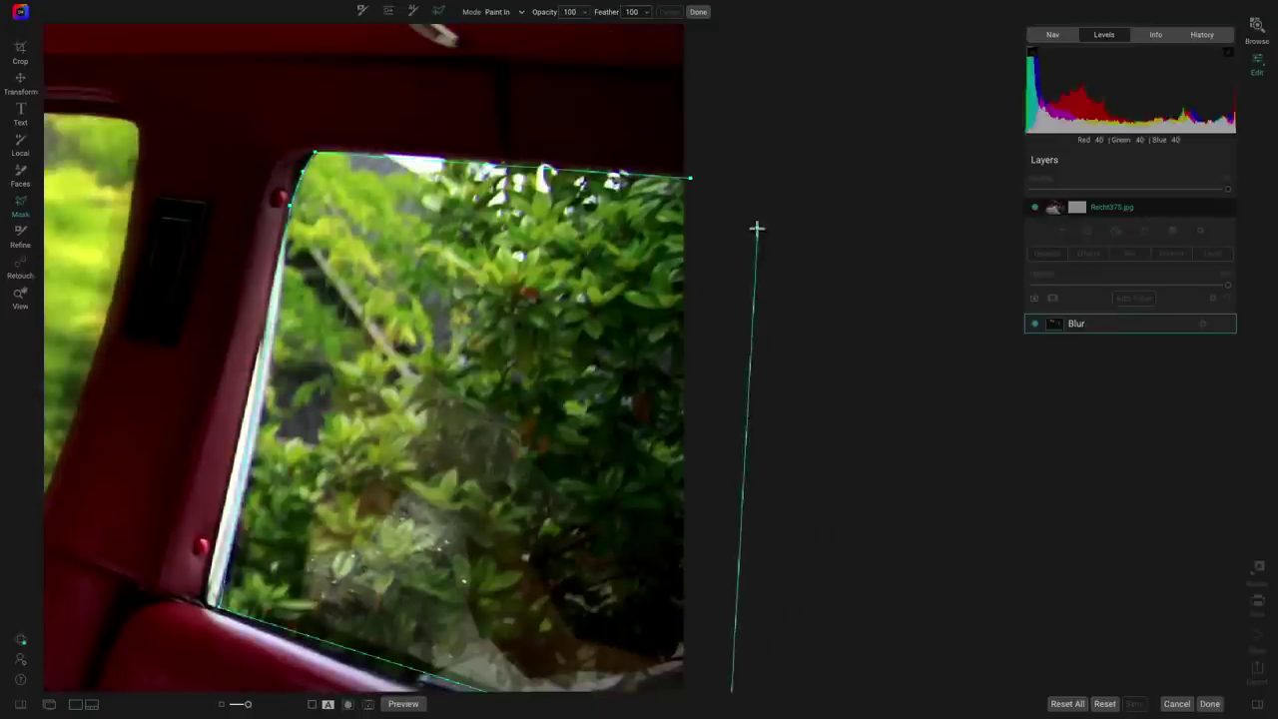
click(693, 181)
click(561, 345)
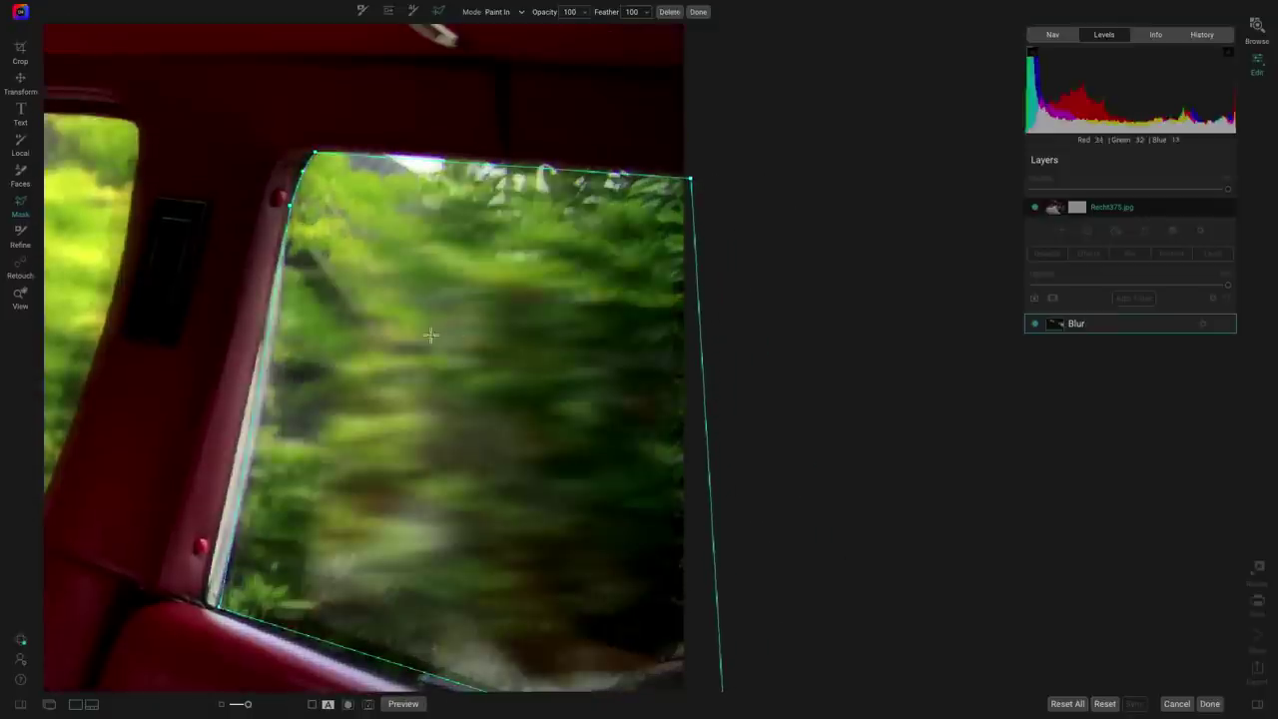
Try lower Feather values on the large side window's mask path, ending back at 100
scroll(390, 345, down, 3)
mouse_move(516, 118)
mouse_down()
mouse_move(486, 517)
mouse_move(448, 436)
mouse_move(423, 171)
mouse_up()
drag(481, 308, 453, 188)
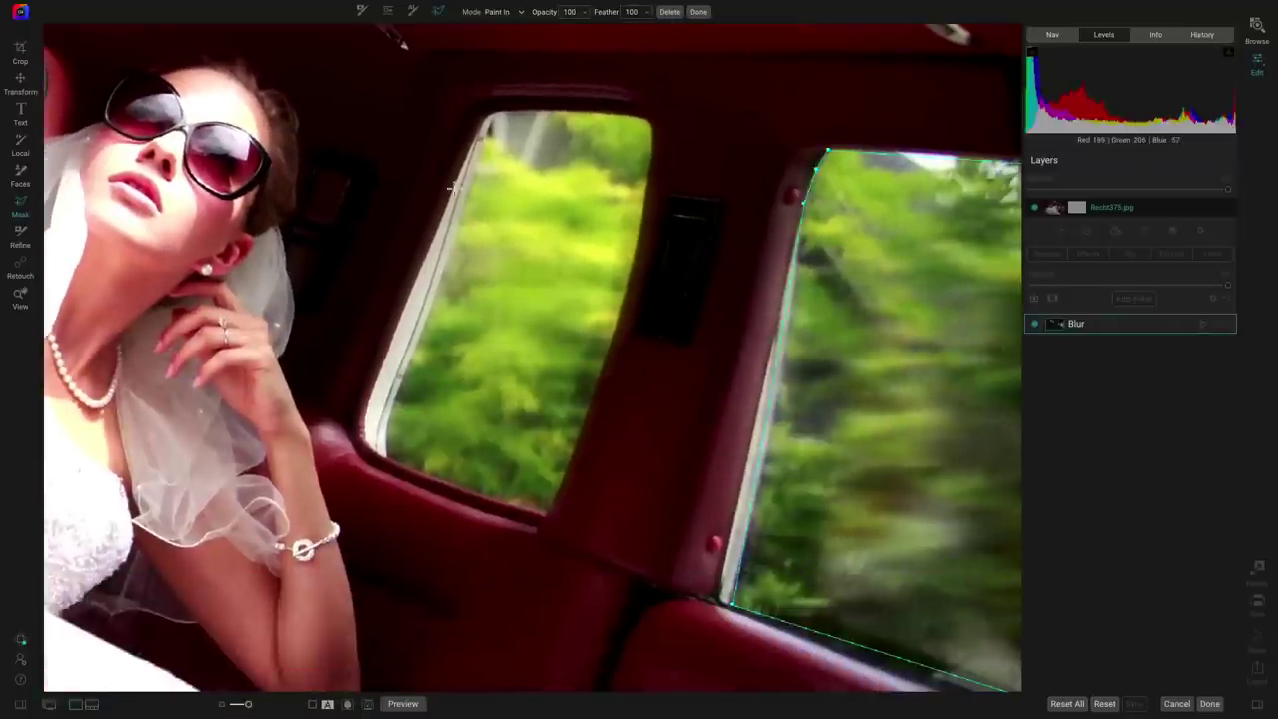
drag(653, 344, 319, 221)
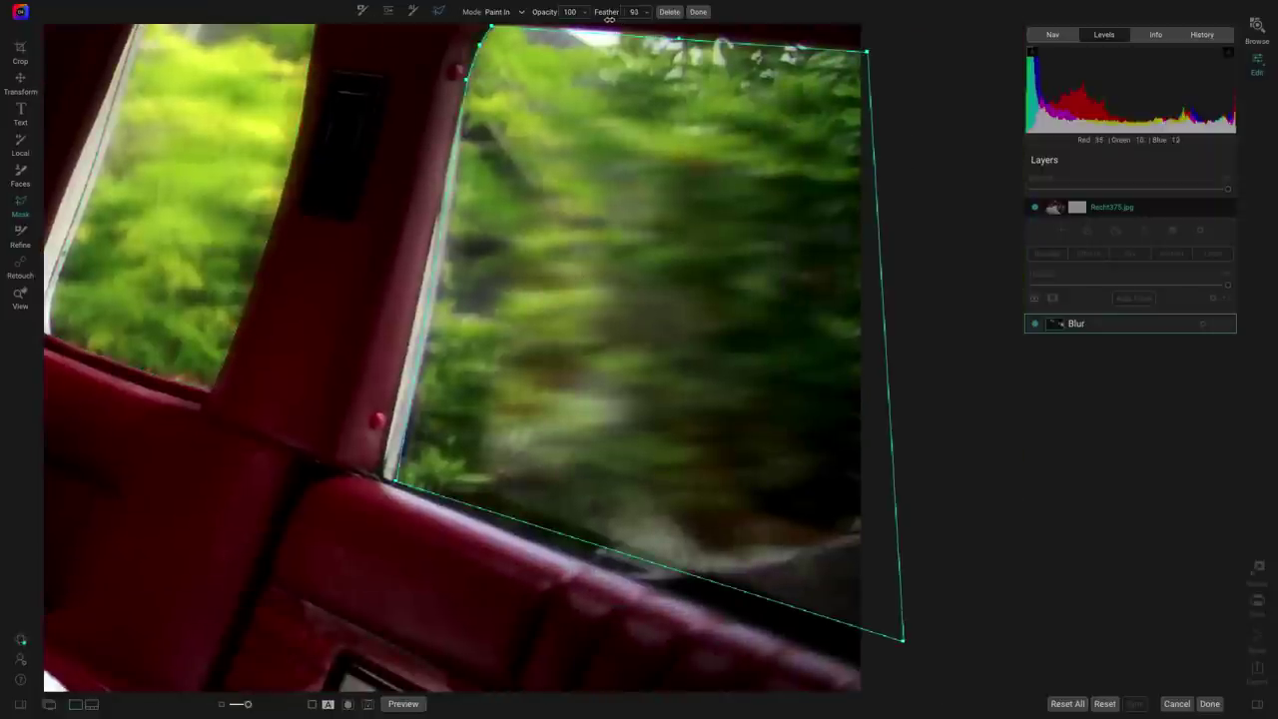
drag(591, 22, 479, 45)
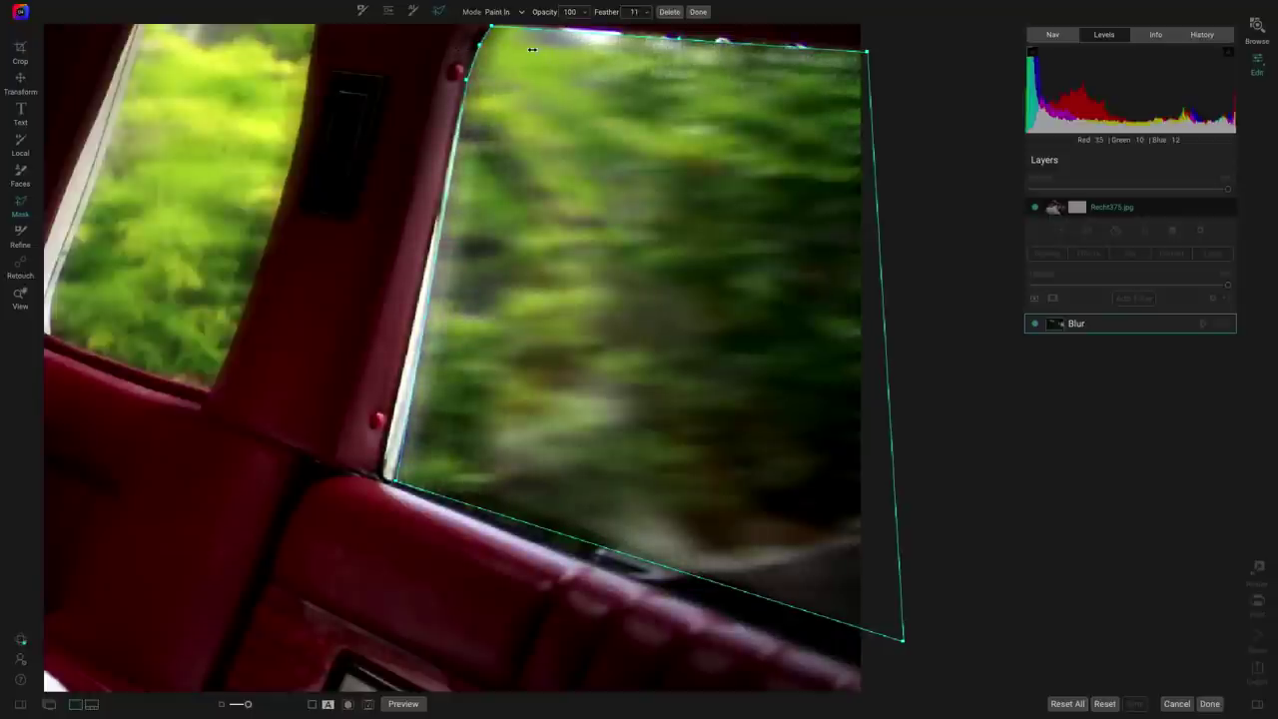
drag(532, 49, 599, 46)
In mask view, reduce the Feather of the small side window's path and set the large side window's path to Feather 6
key(ctrl+m)
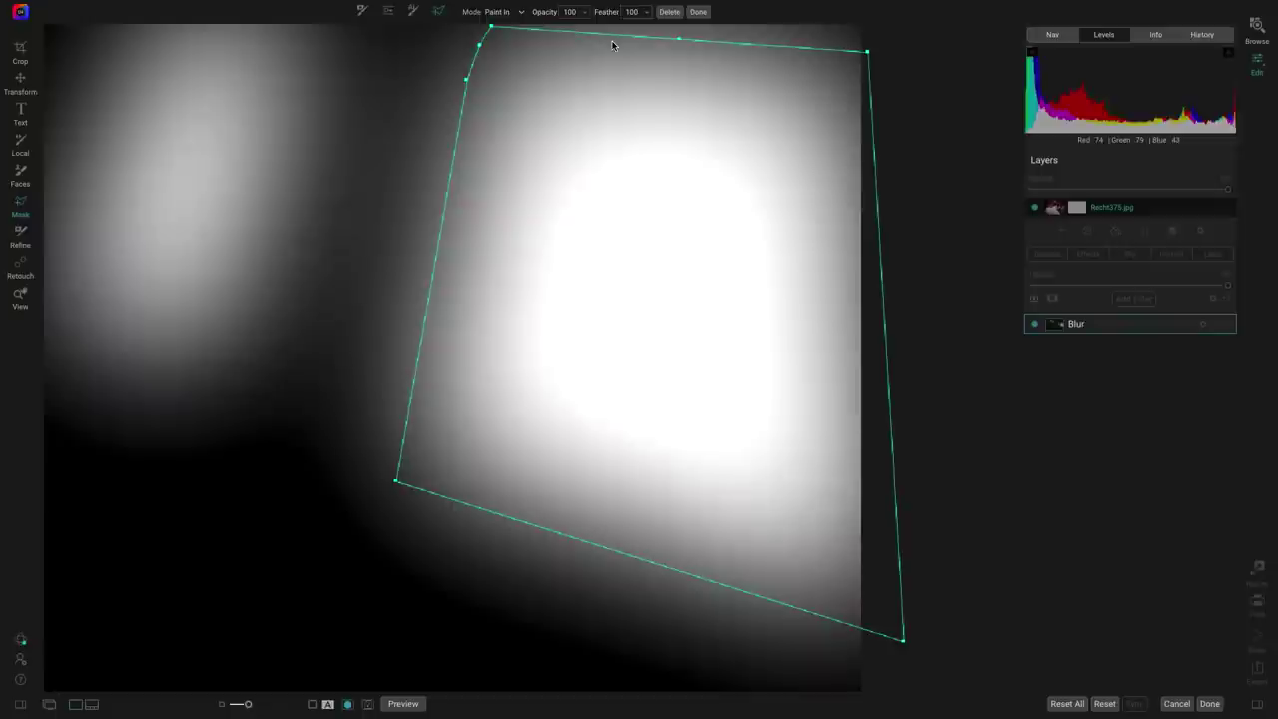
drag(610, 18, 502, 24)
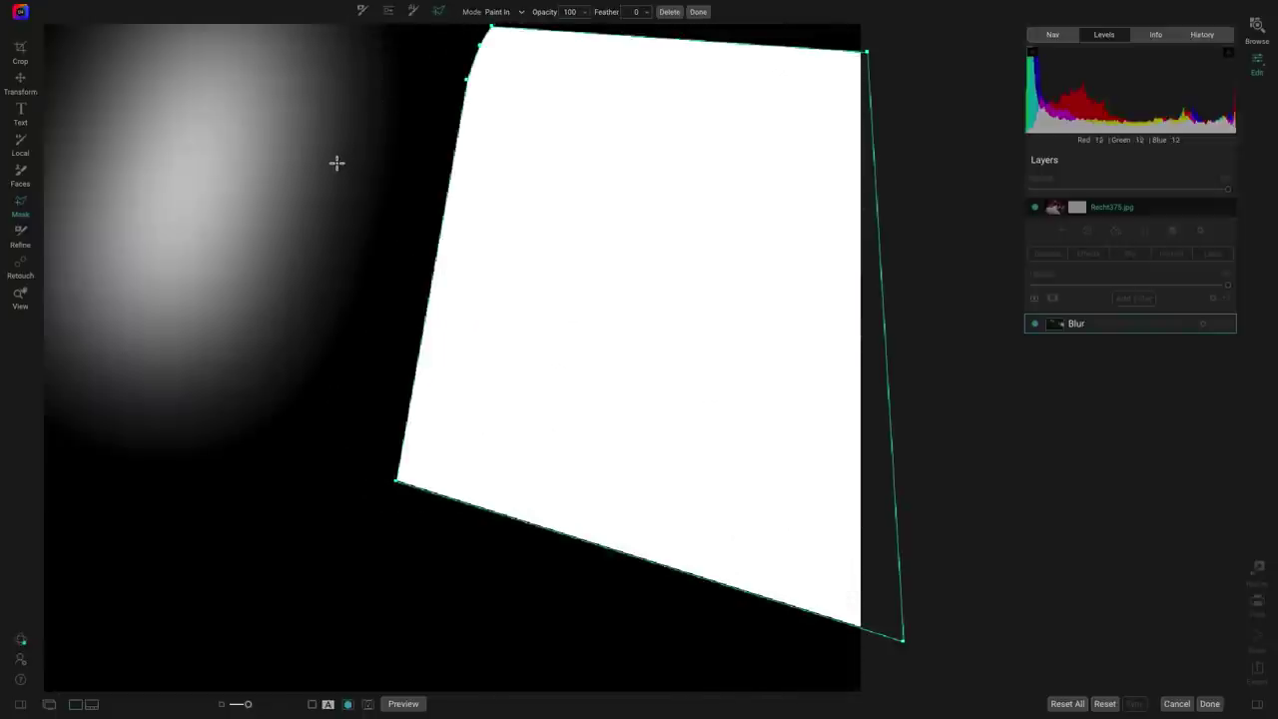
drag(334, 163, 676, 366)
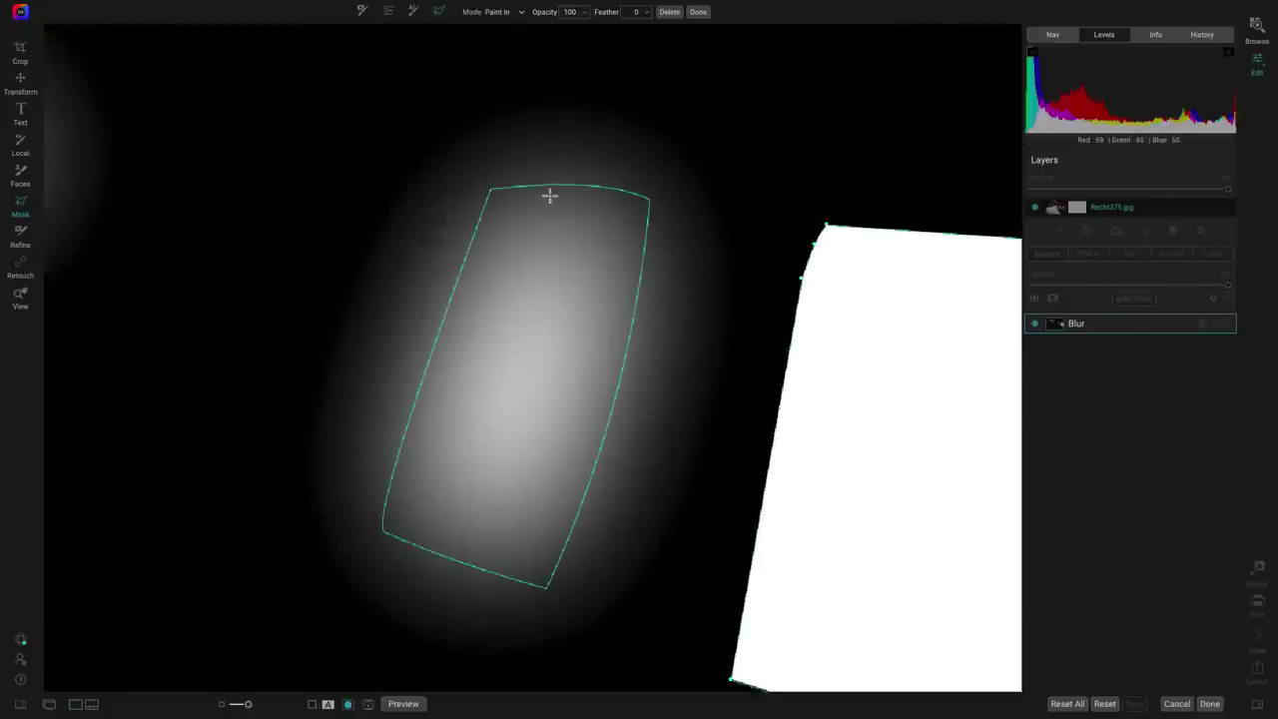
click(550, 188)
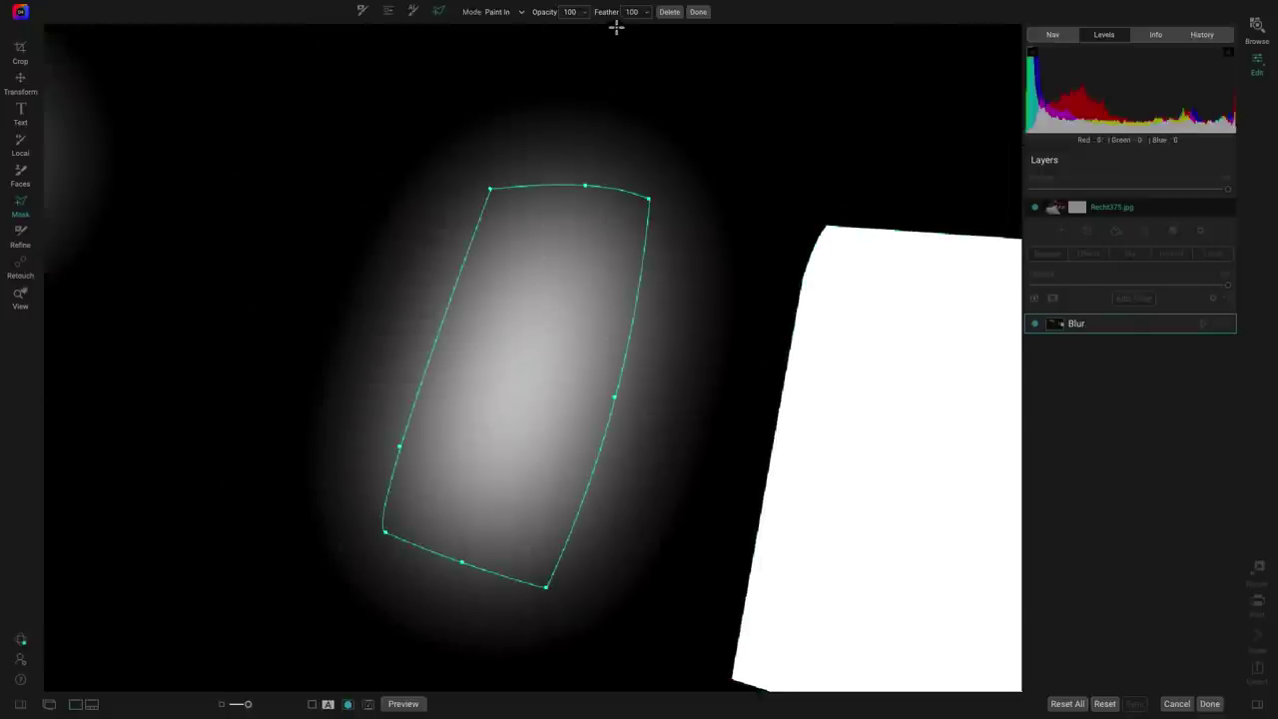
drag(614, 22, 540, 24)
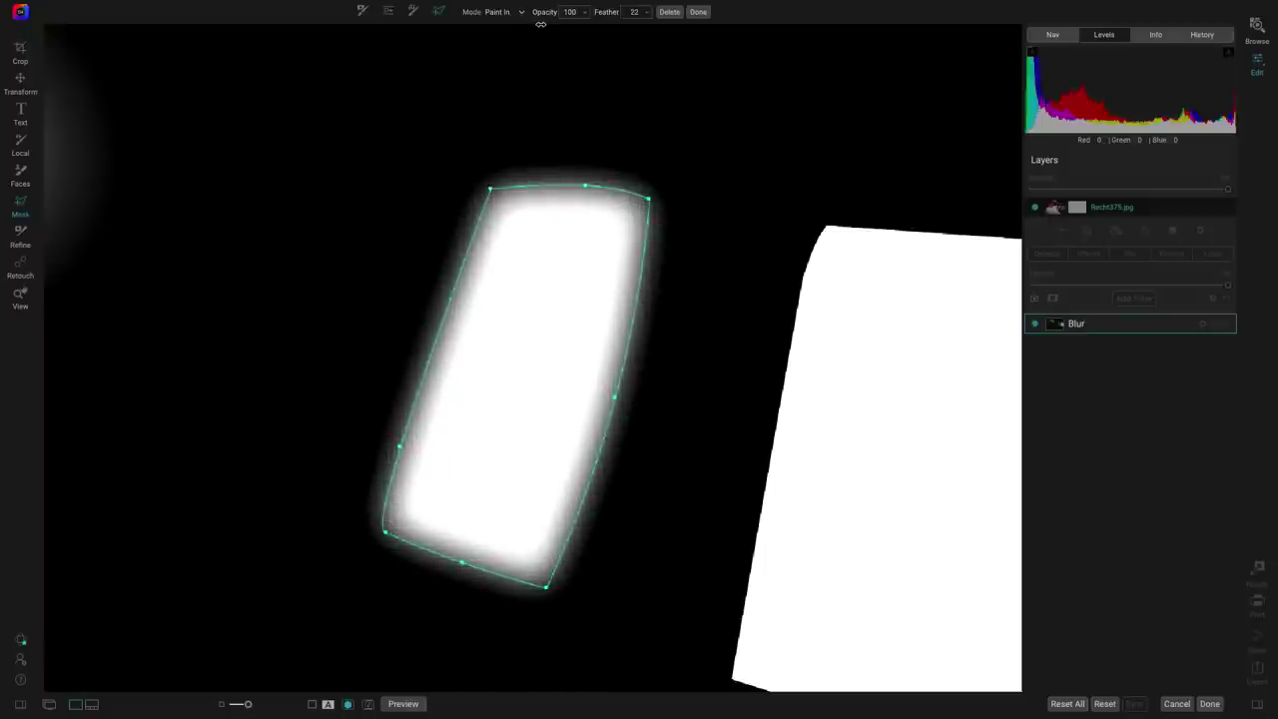
drag(604, 12, 596, 12)
click(860, 232)
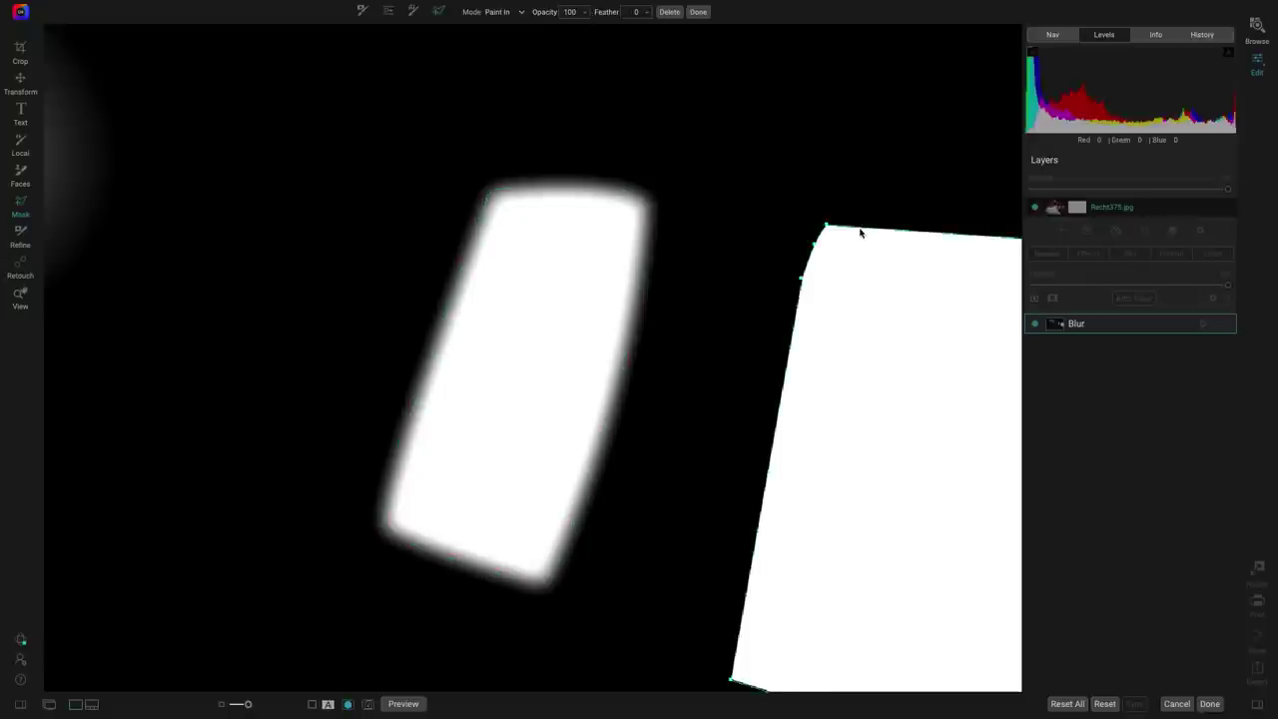
drag(602, 14, 608, 18)
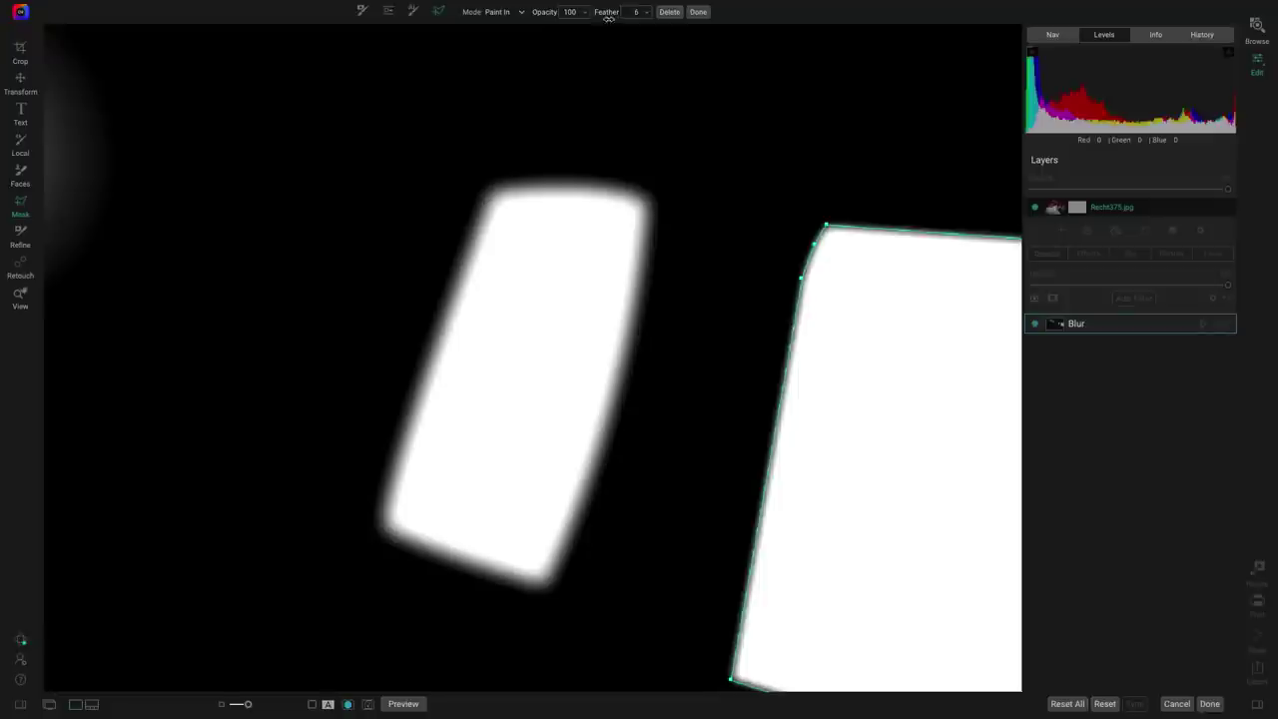
Finish the side window path and start a new mask path along the sunroof's black frame, extending it outside the photo's edge
drag(423, 154, 790, 171)
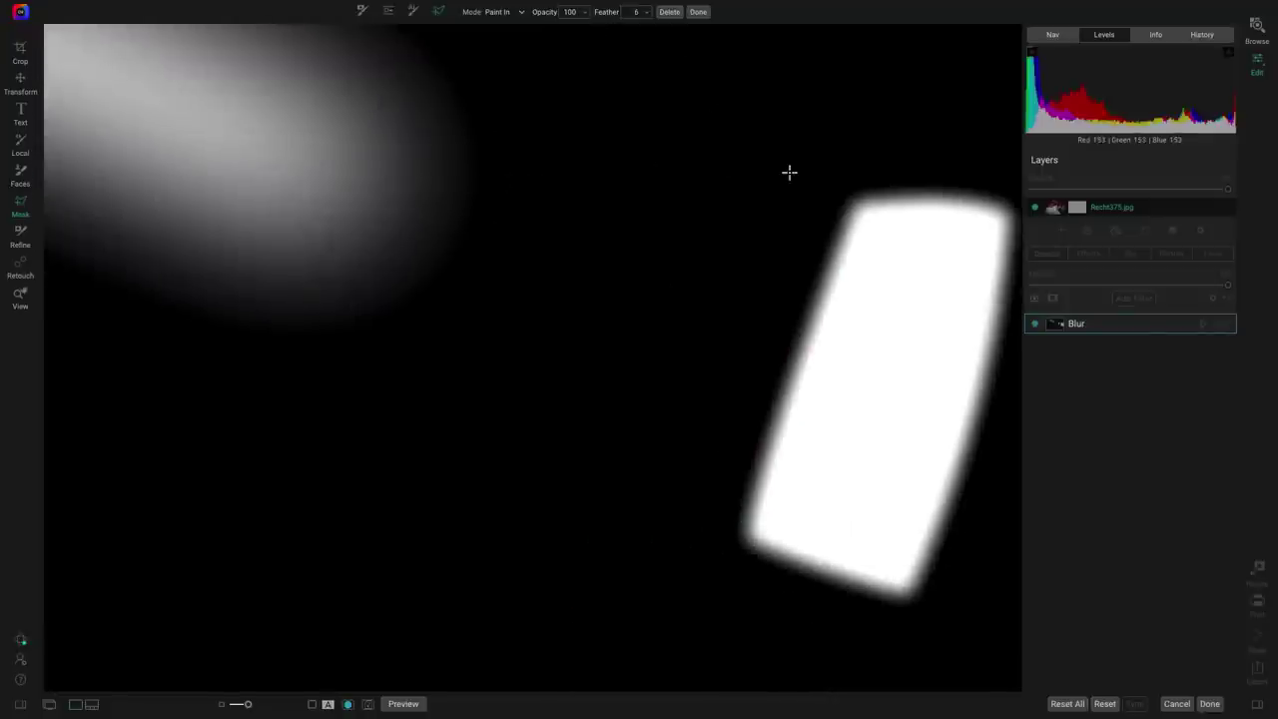
click(699, 13)
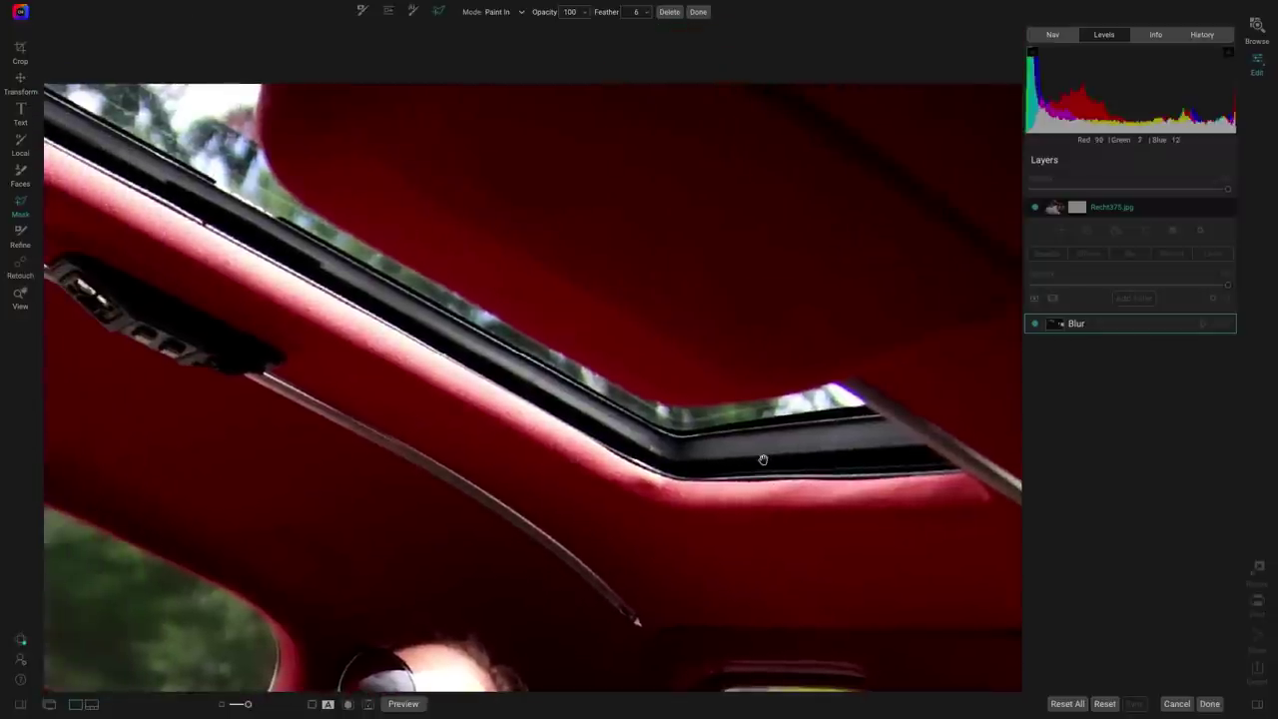
click(937, 412)
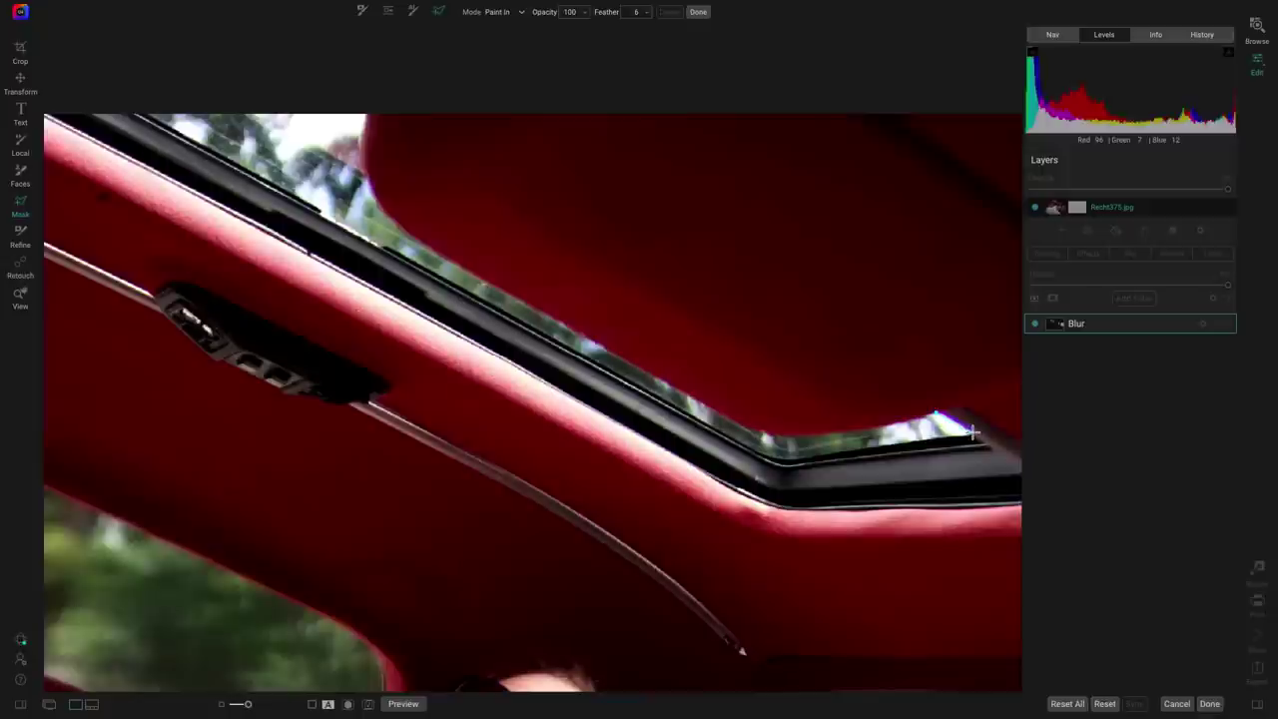
click(973, 431)
click(786, 461)
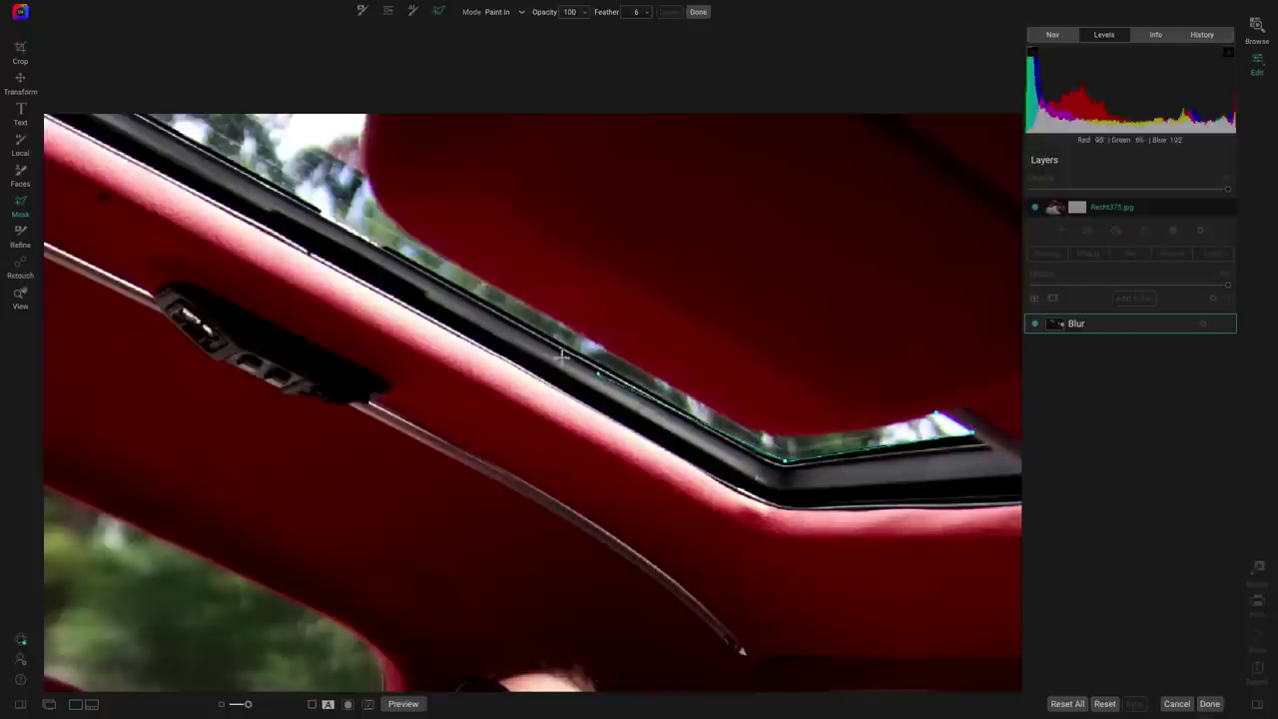
click(91, 87)
click(352, 69)
click(400, 100)
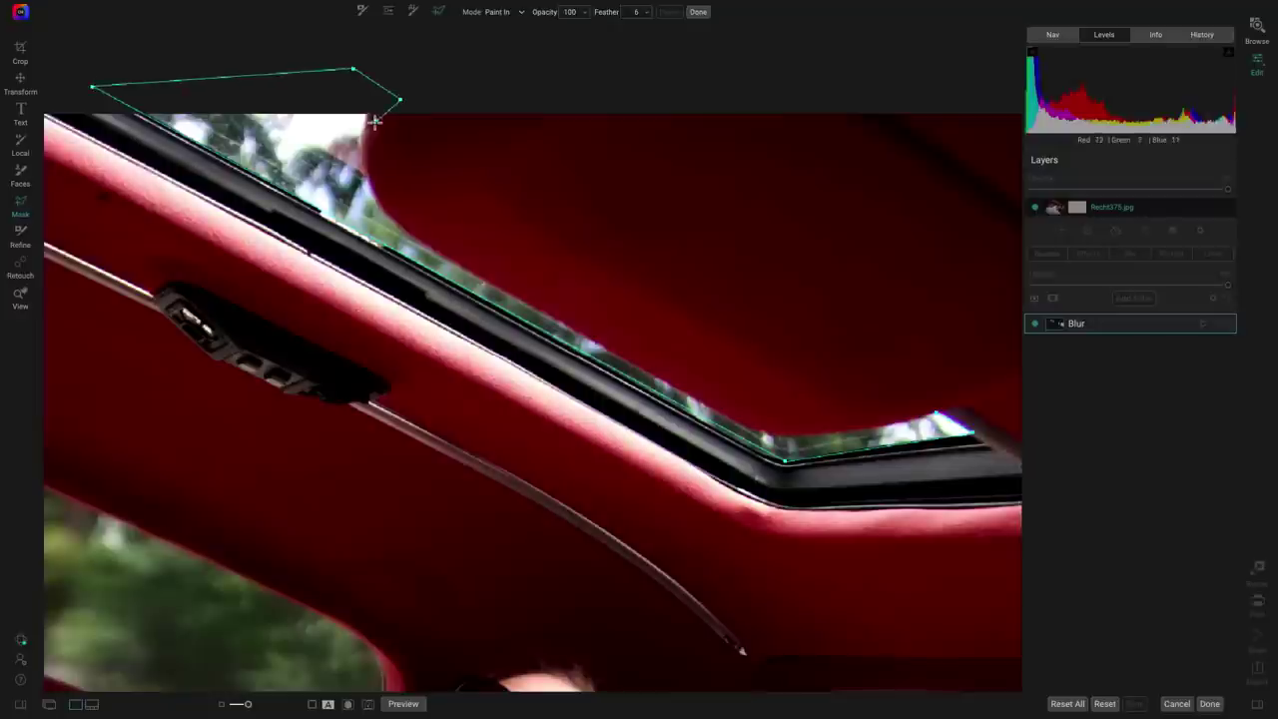
Trace the red panel's curved edge to close the sunroof path and fill it in Paint In mode
click(368, 116)
click(395, 225)
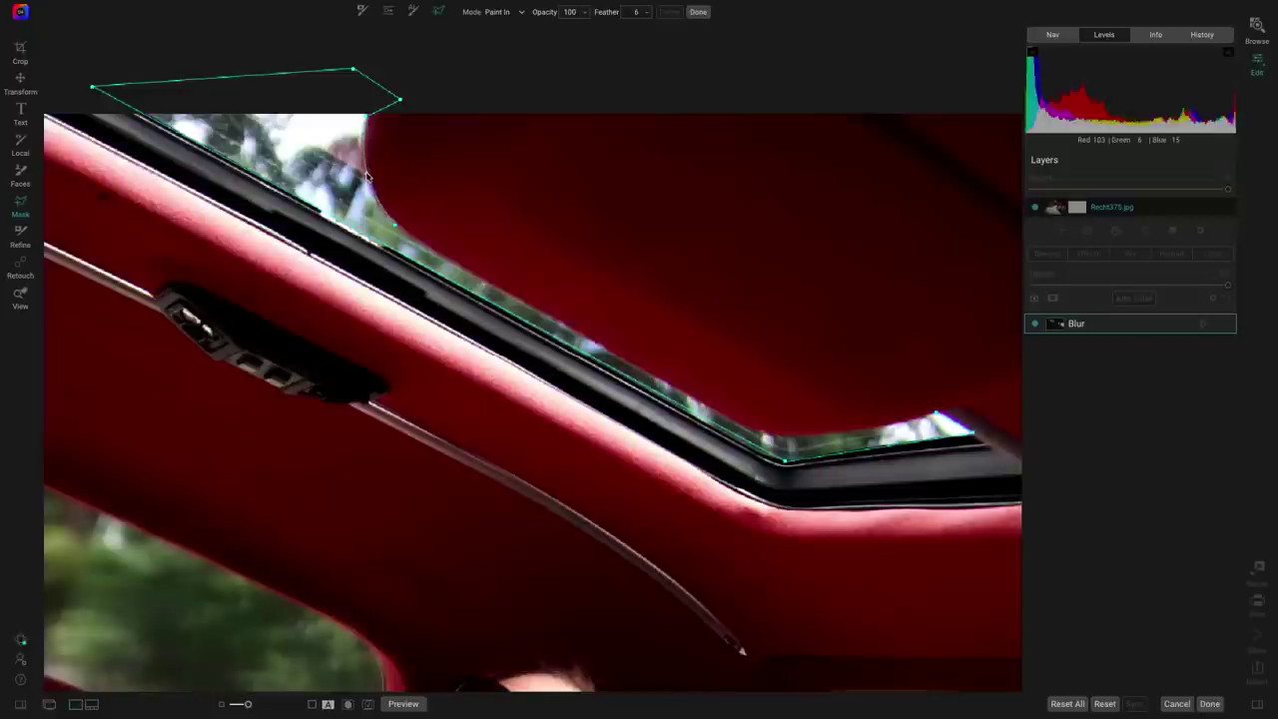
click(440, 272)
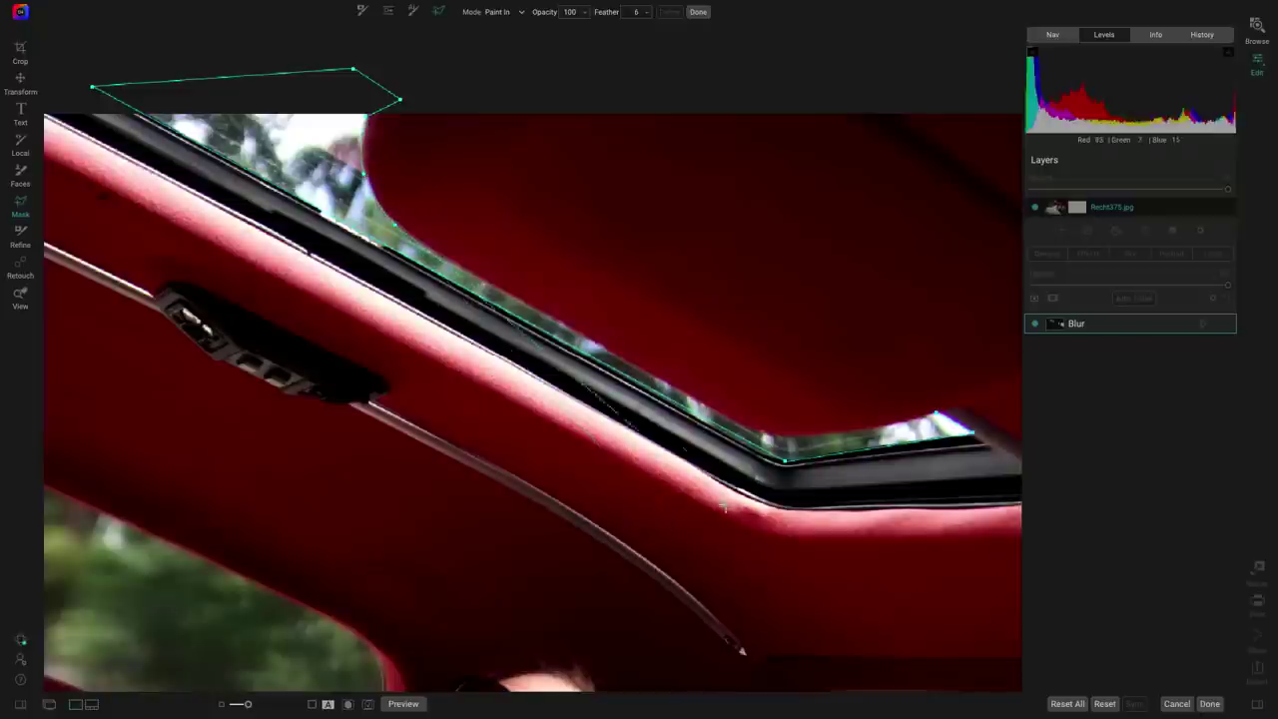
click(758, 433)
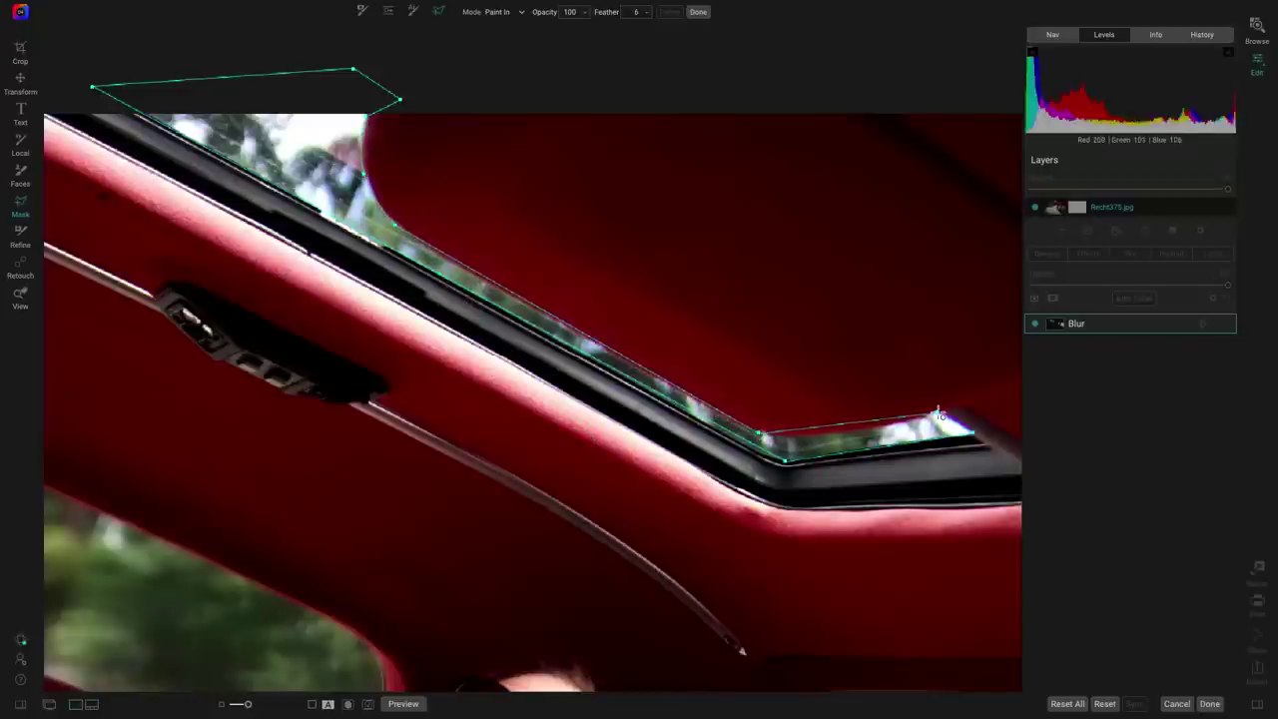
click(839, 432)
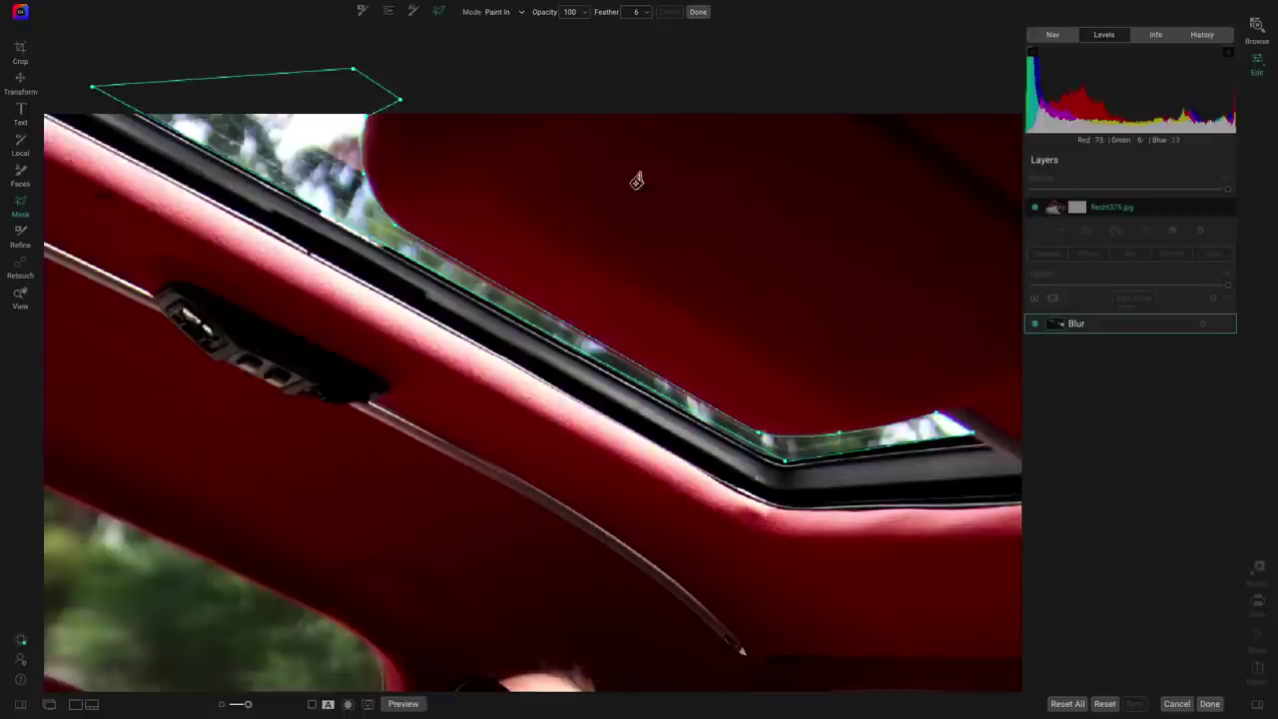
click(291, 156)
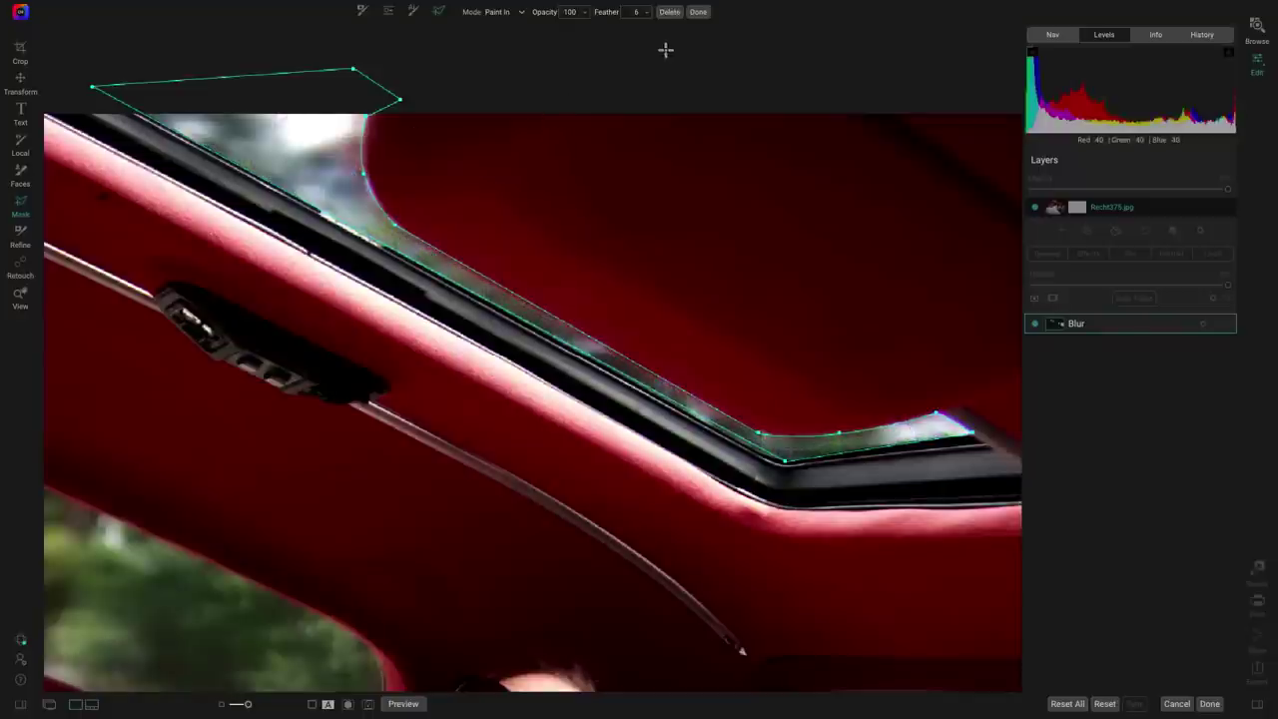
Check the sunroof mask, finish its path and compare the whole photo with and without the edits
key(ctrl+m)
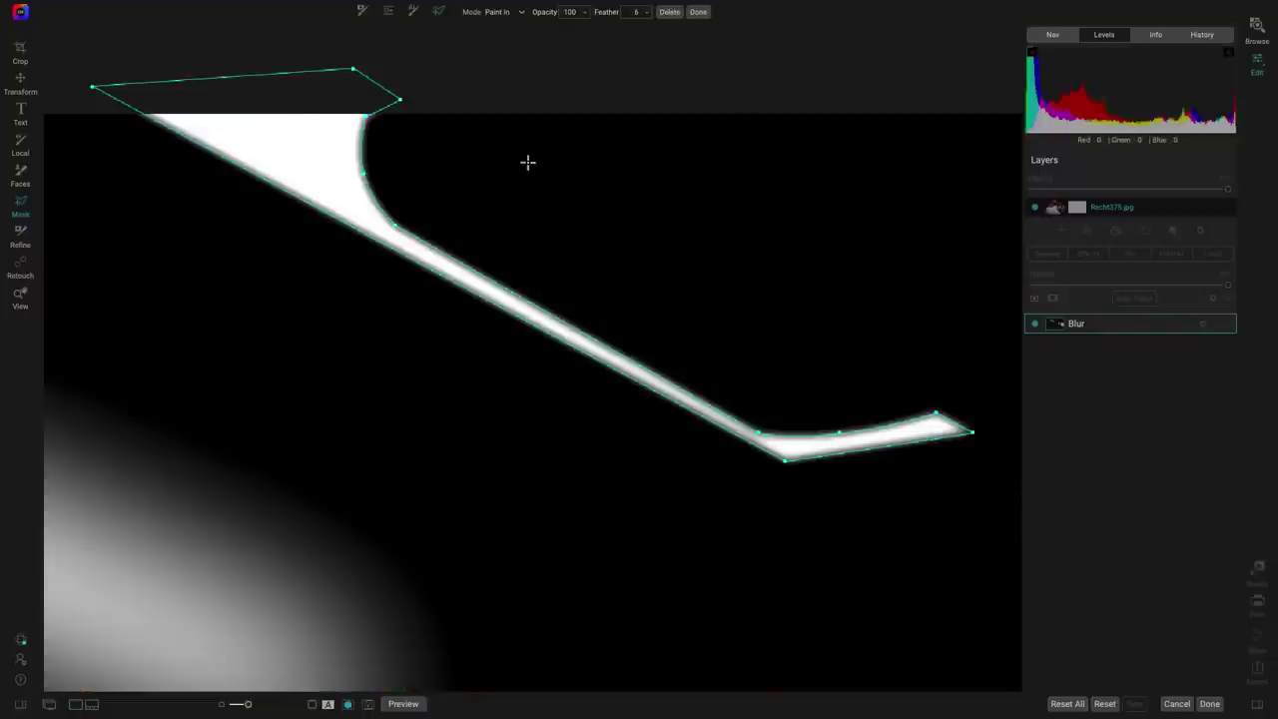
key(ctrl+m)
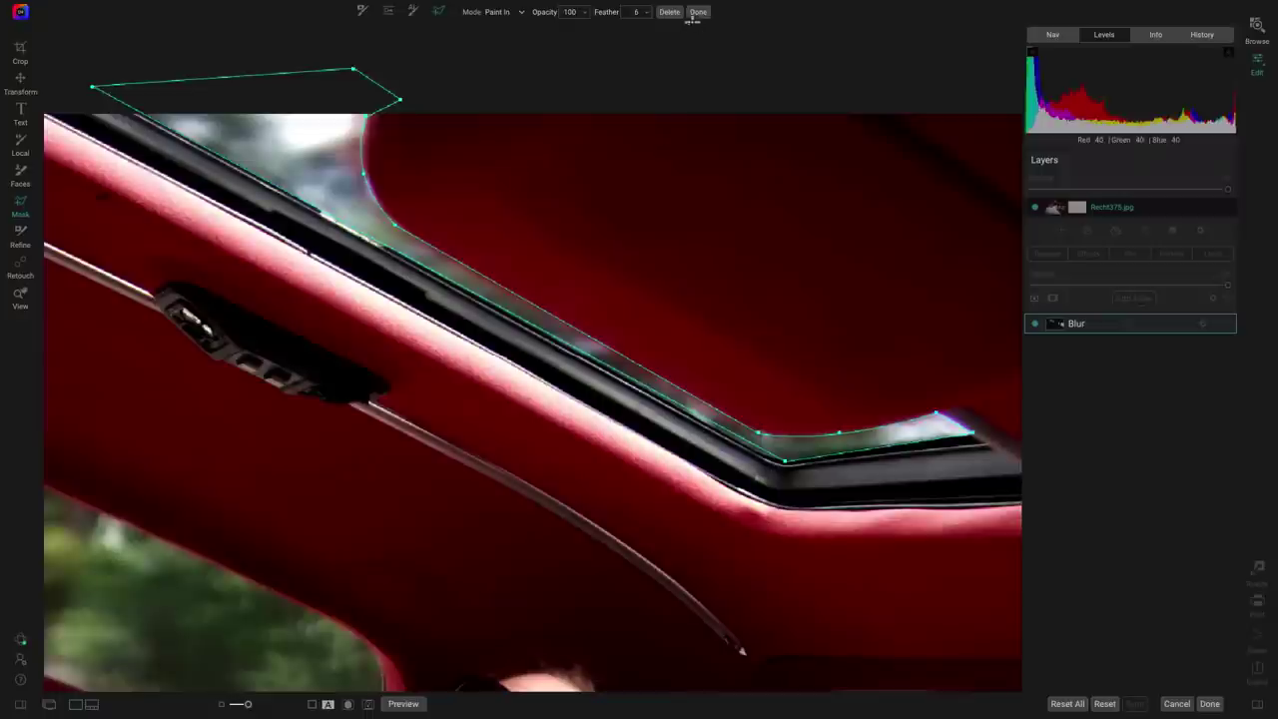
click(697, 13)
key(ctrl+0)
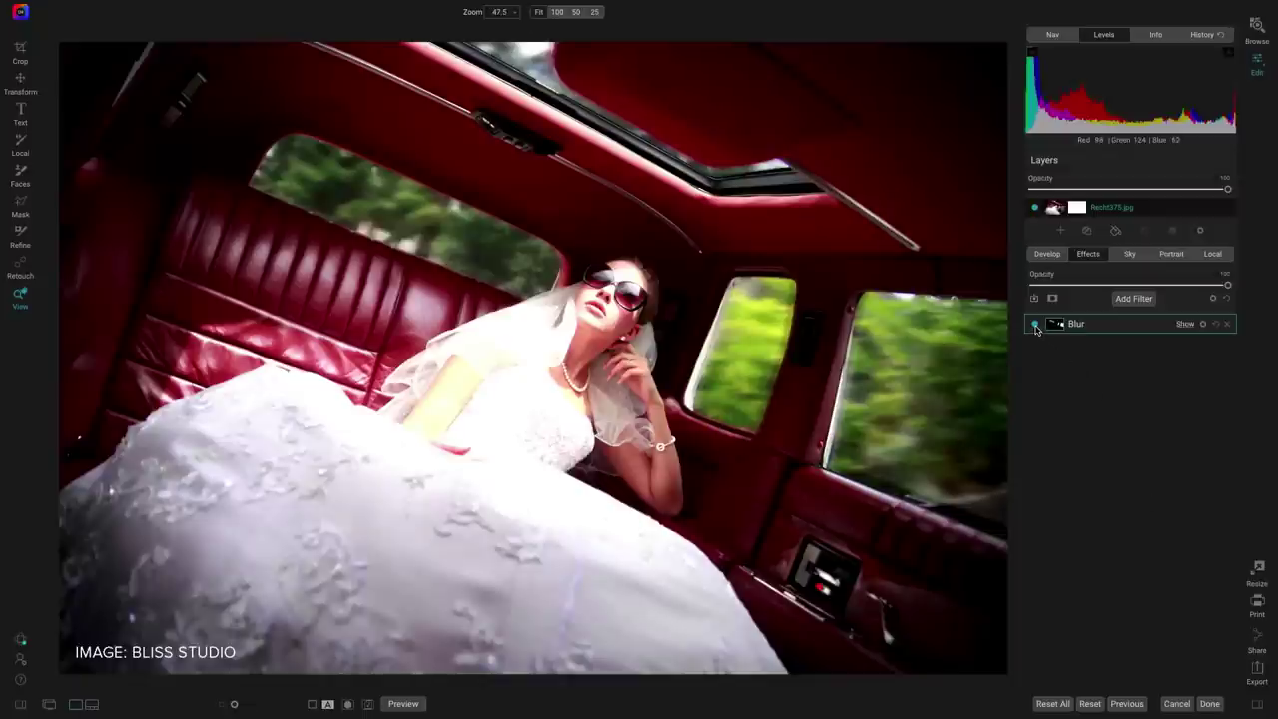
key(ctrl+p)
key(ctrl+p)
Copy the Blur filter's mask and add a Dynamic Contrast filter with the Surreal style
click(1059, 325)
click(1052, 325)
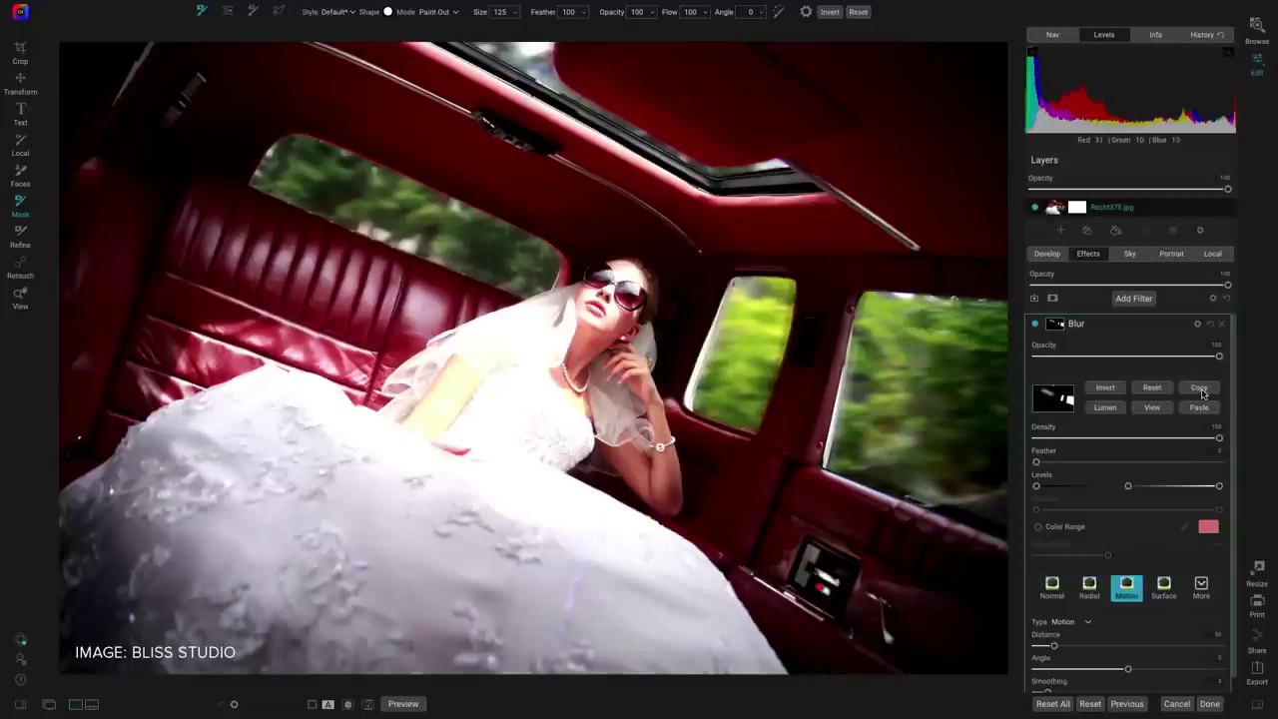
click(1134, 299)
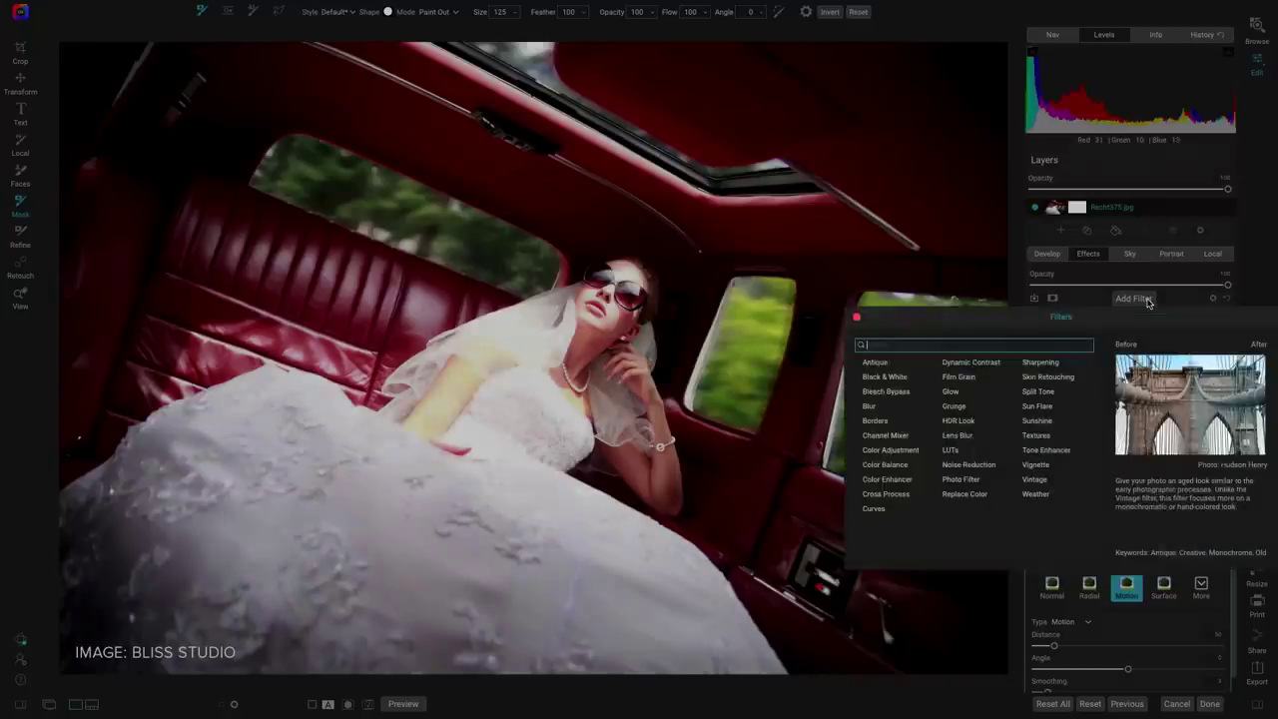
click(987, 362)
click(1107, 390)
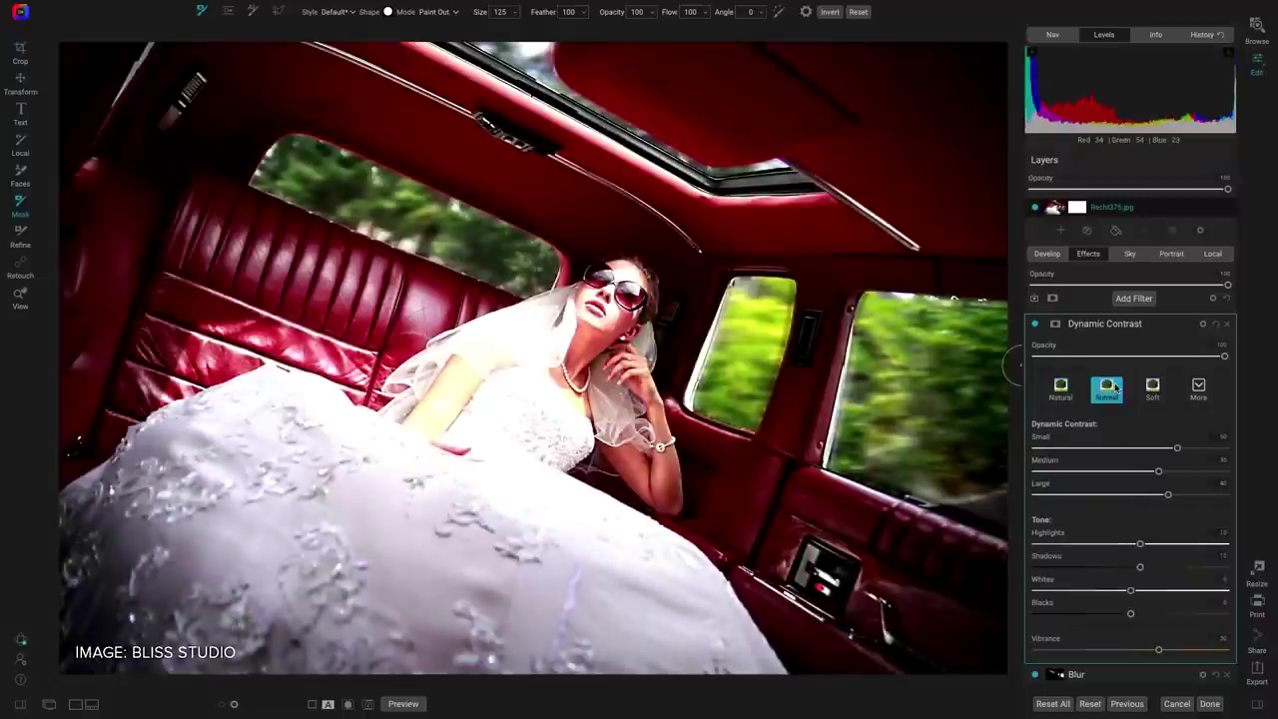
Paste the copied mask inverted into the Dynamic Contrast filter to exclude the windows, and display the mask
click(1055, 325)
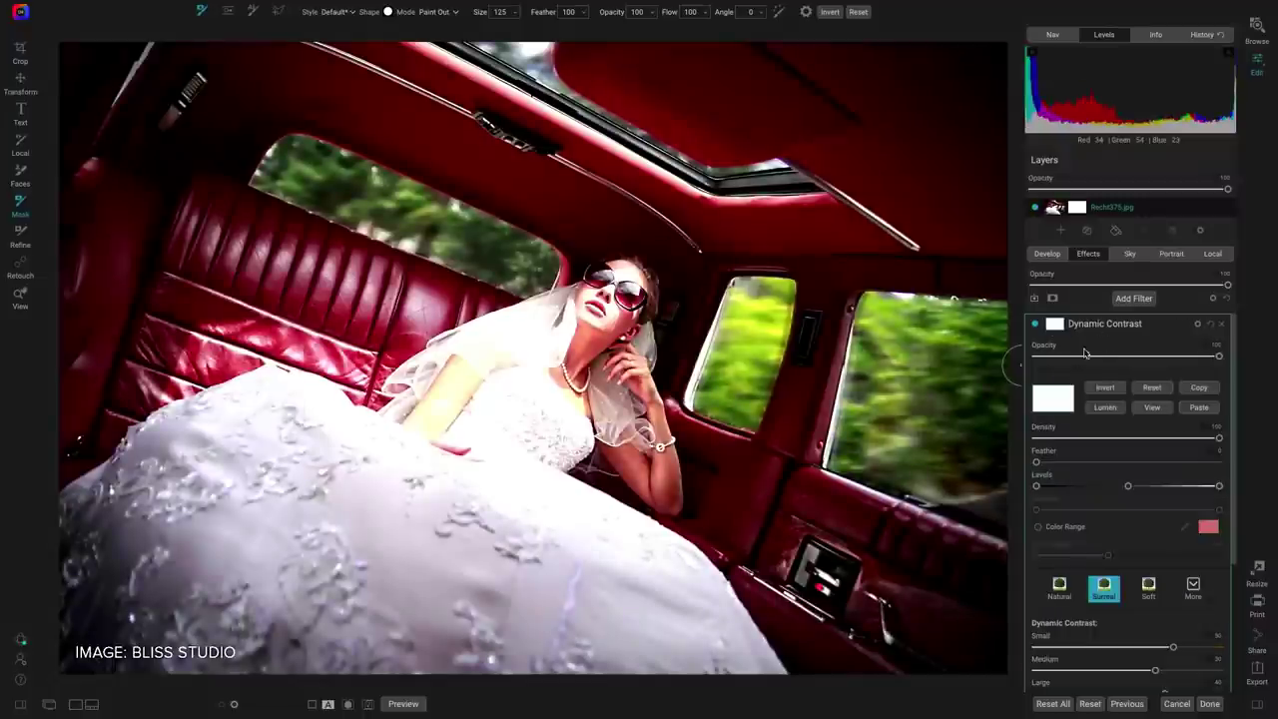
click(1199, 407)
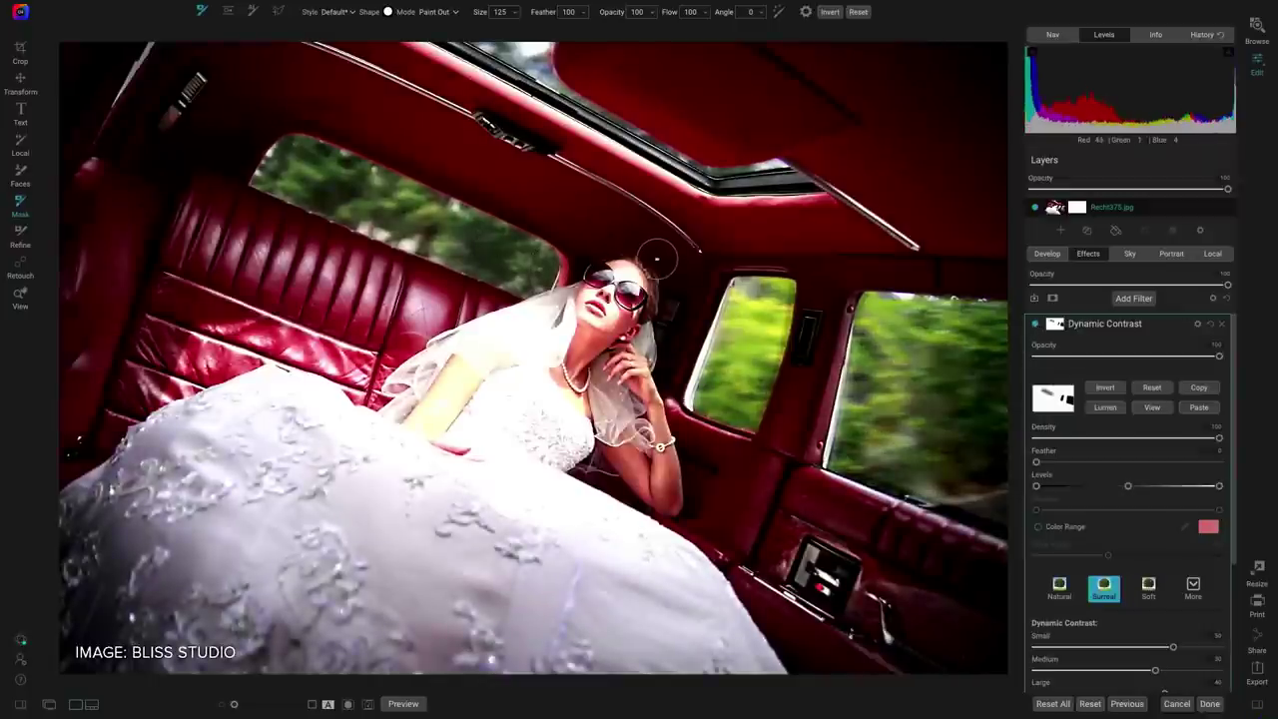
click(1153, 408)
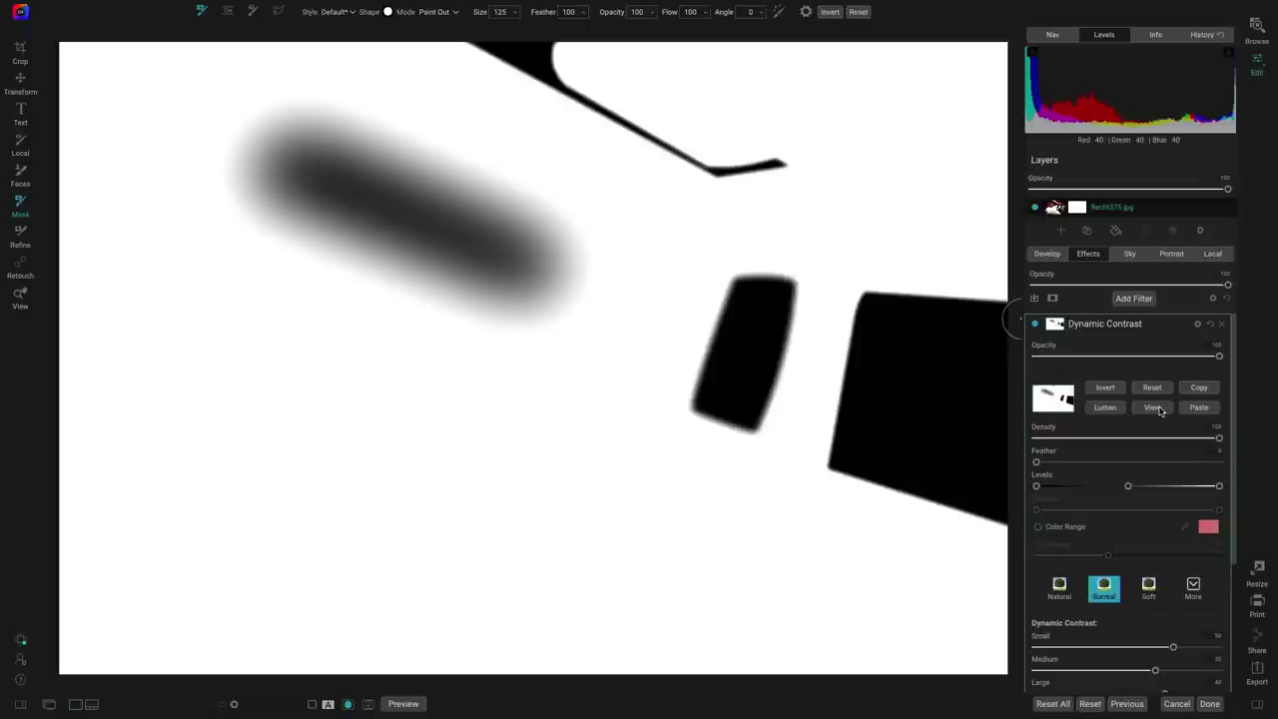
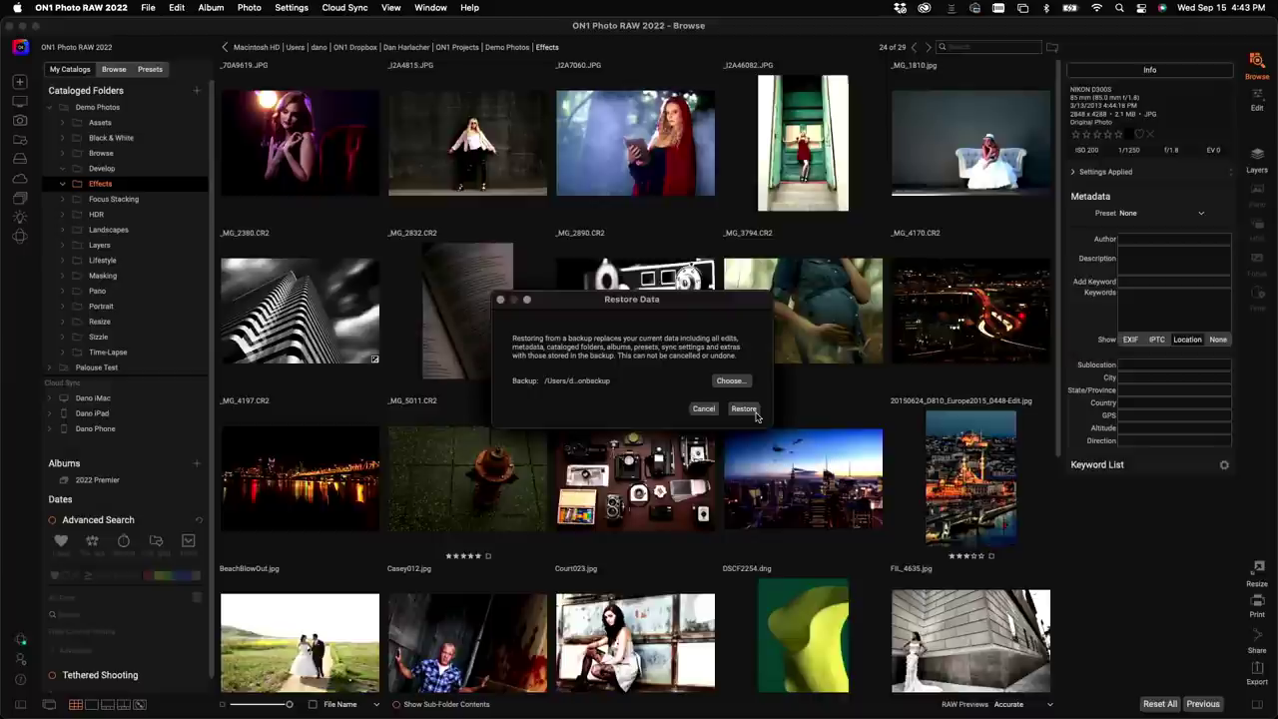
Dismiss the Restore Data dialog without restoring the backup
click(705, 411)
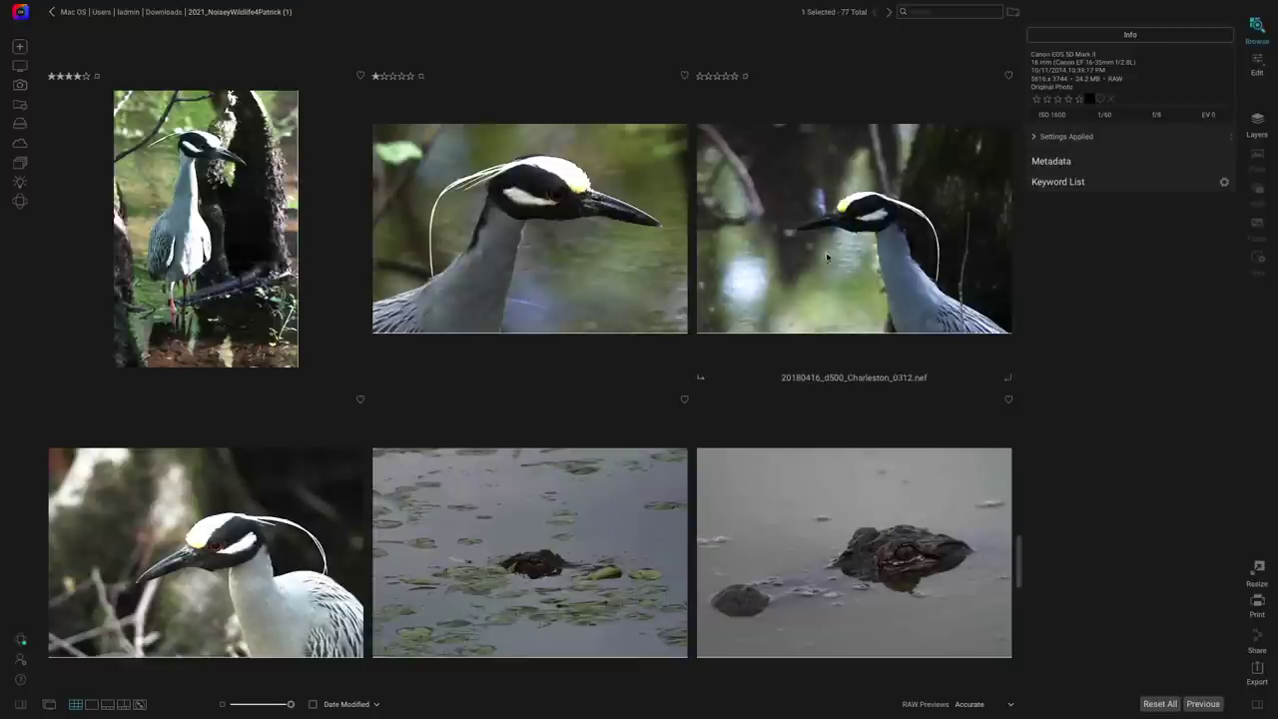
Open the thumbnail view options for the standing heron photo, try the Small size and return it to Normal
scroll(325, 280, down, 2)
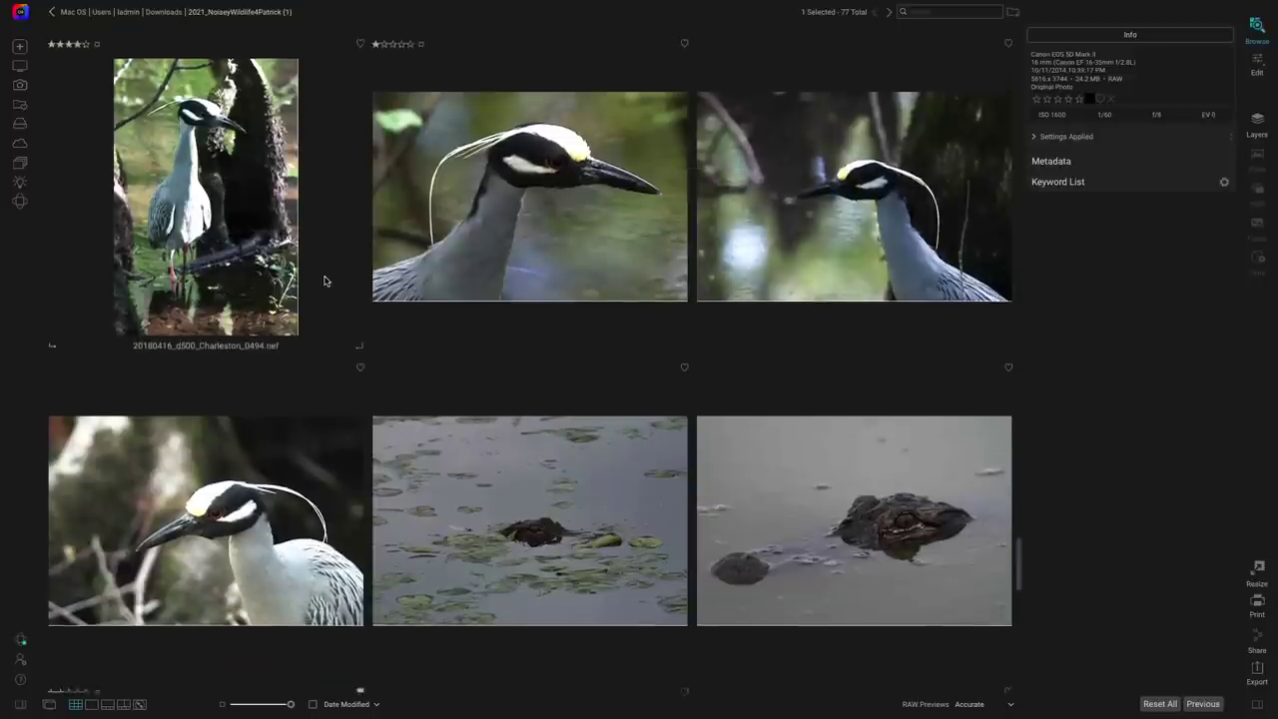
scroll(324, 281, up, 1)
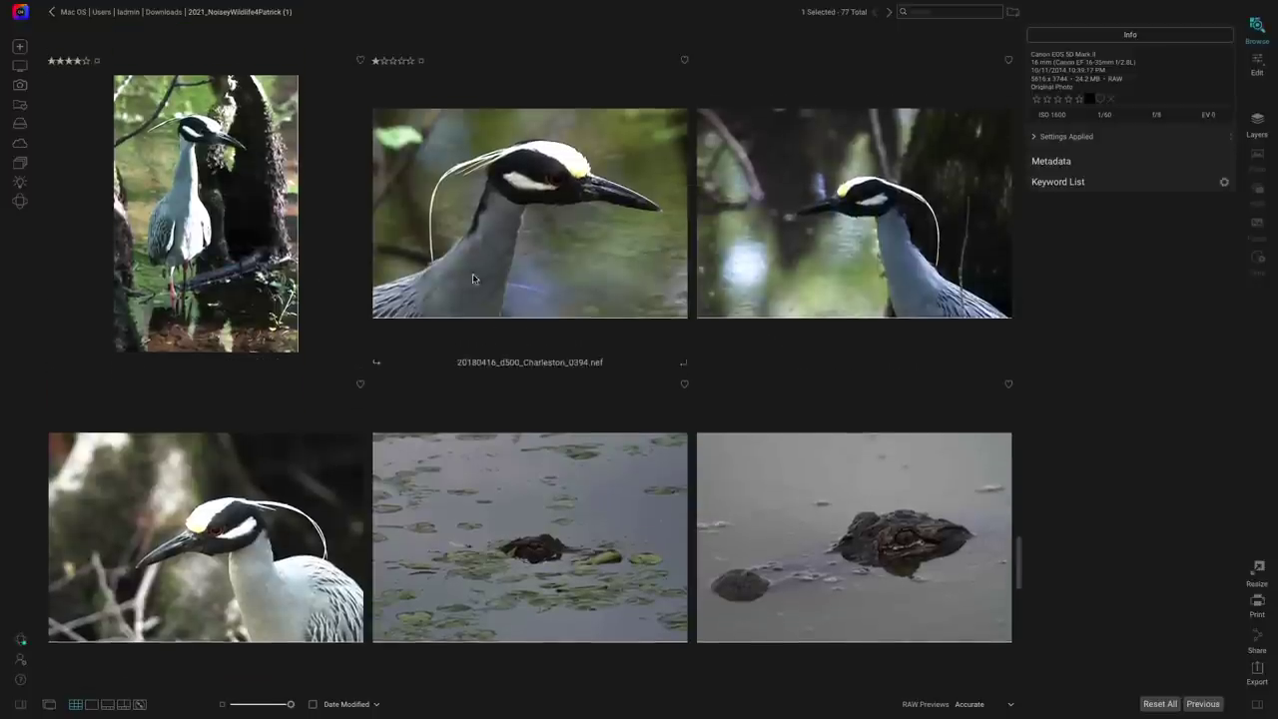
right_click(248, 223)
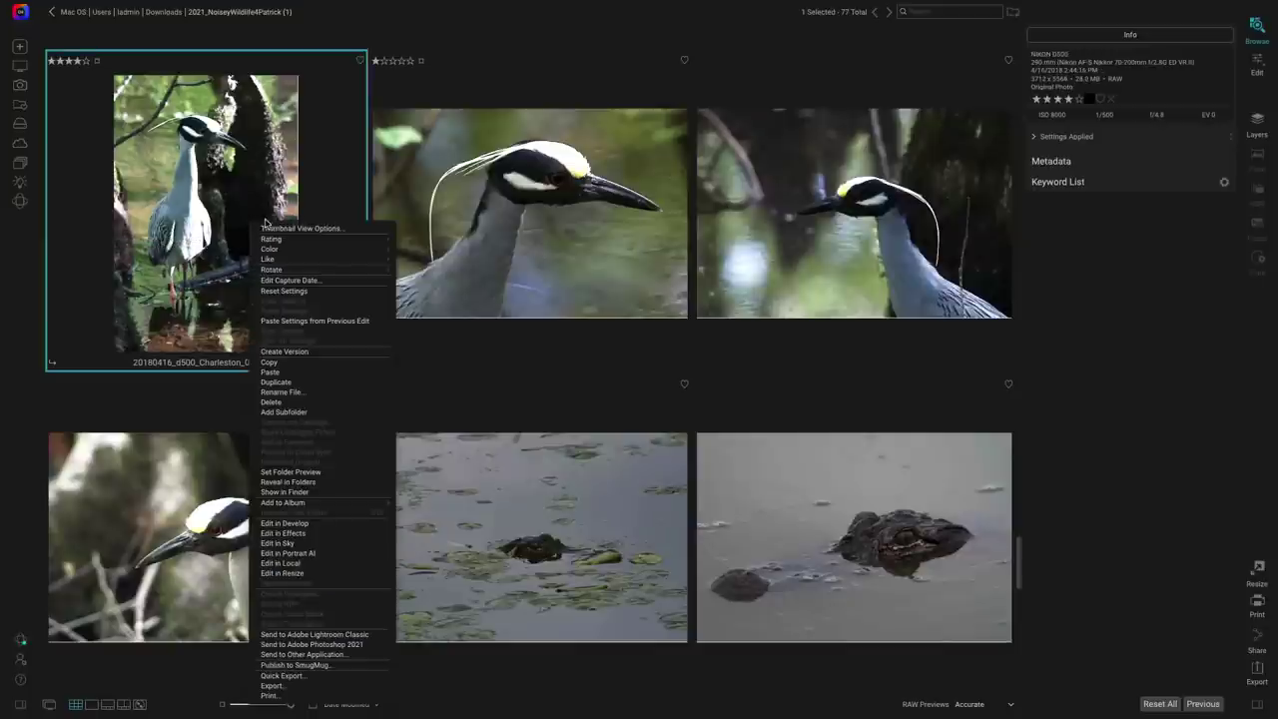
click(298, 230)
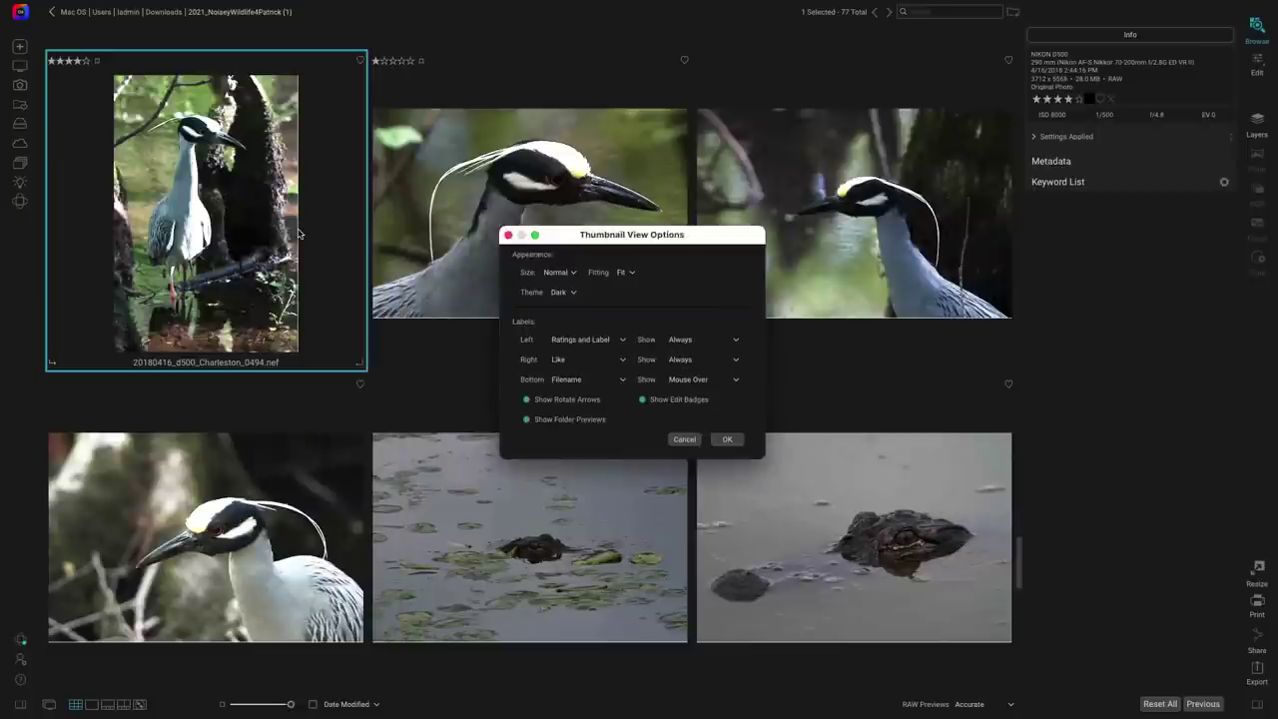
click(565, 272)
click(557, 284)
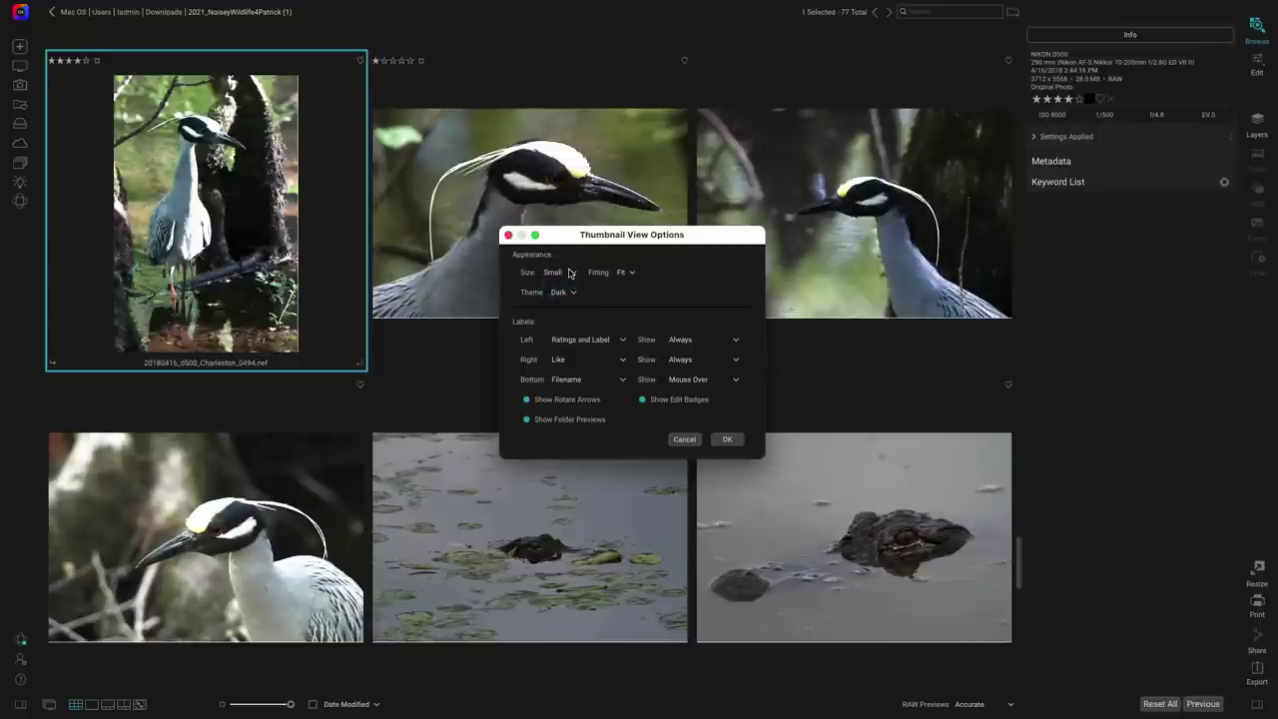
click(567, 273)
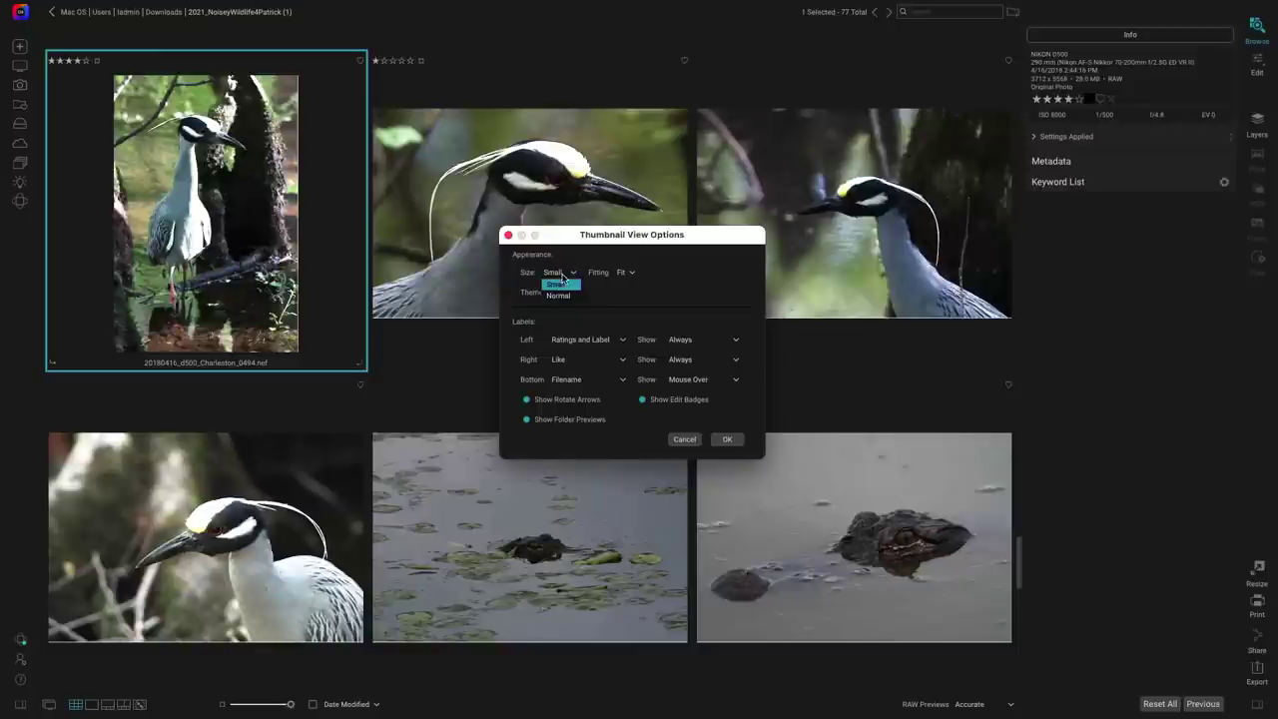
click(563, 296)
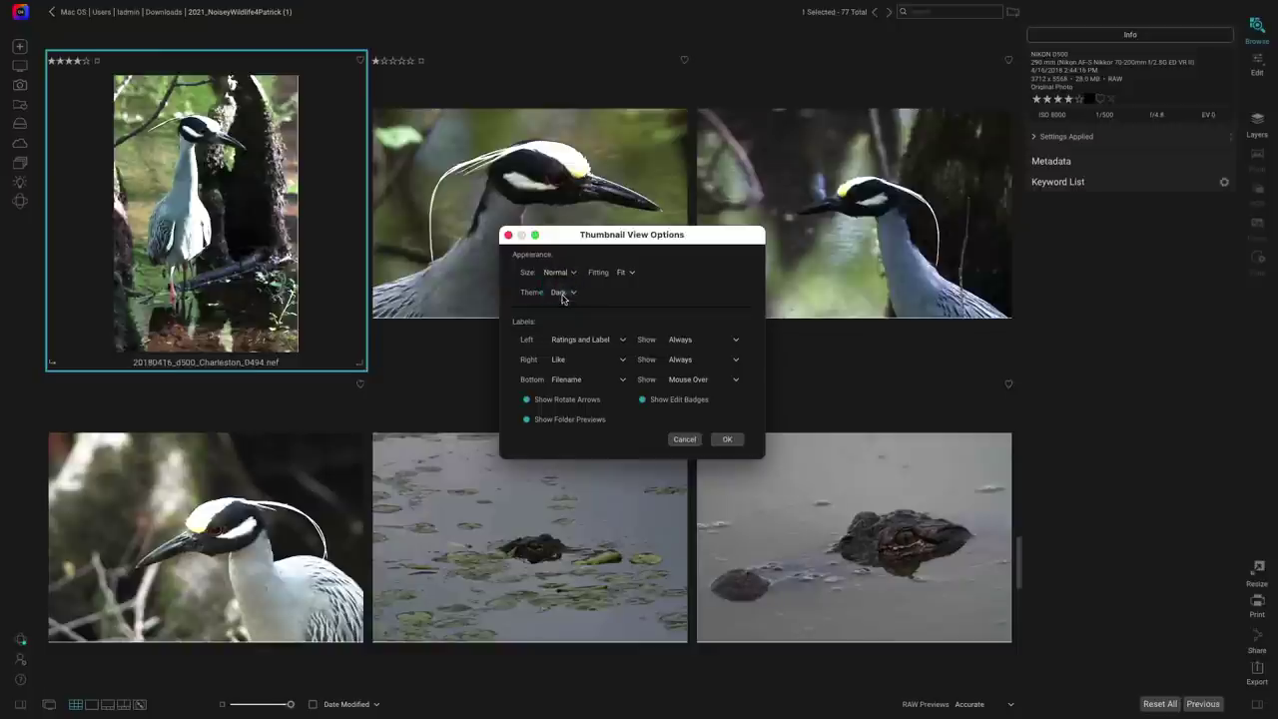
Set the thumbnail fitting to Fill and compare the Light and Dark themes, ending on Light
click(630, 274)
click(627, 285)
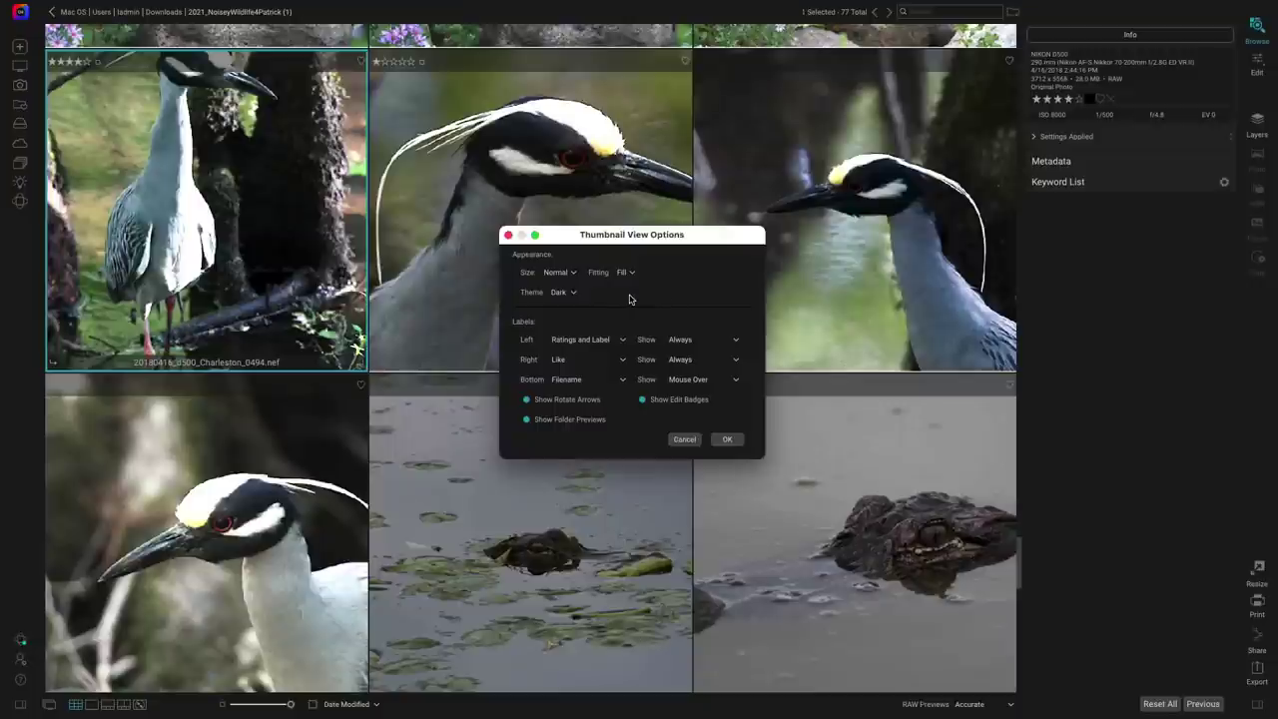
click(570, 293)
click(570, 303)
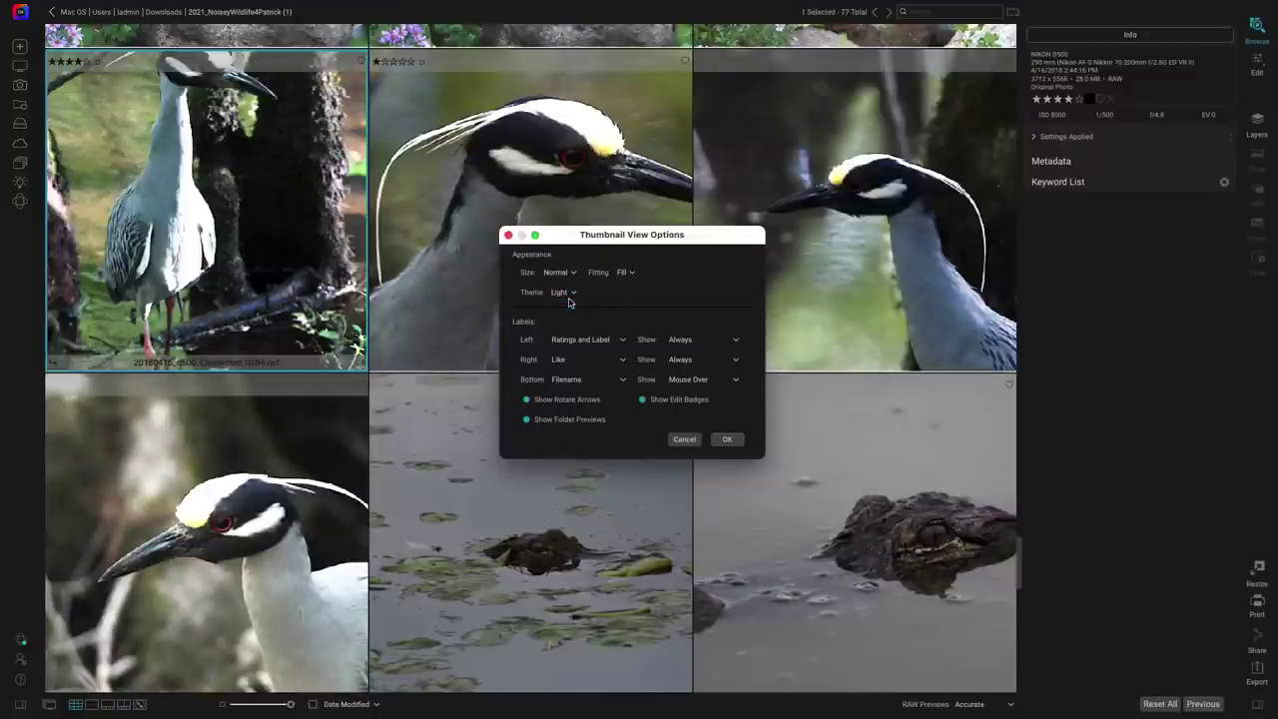
click(571, 297)
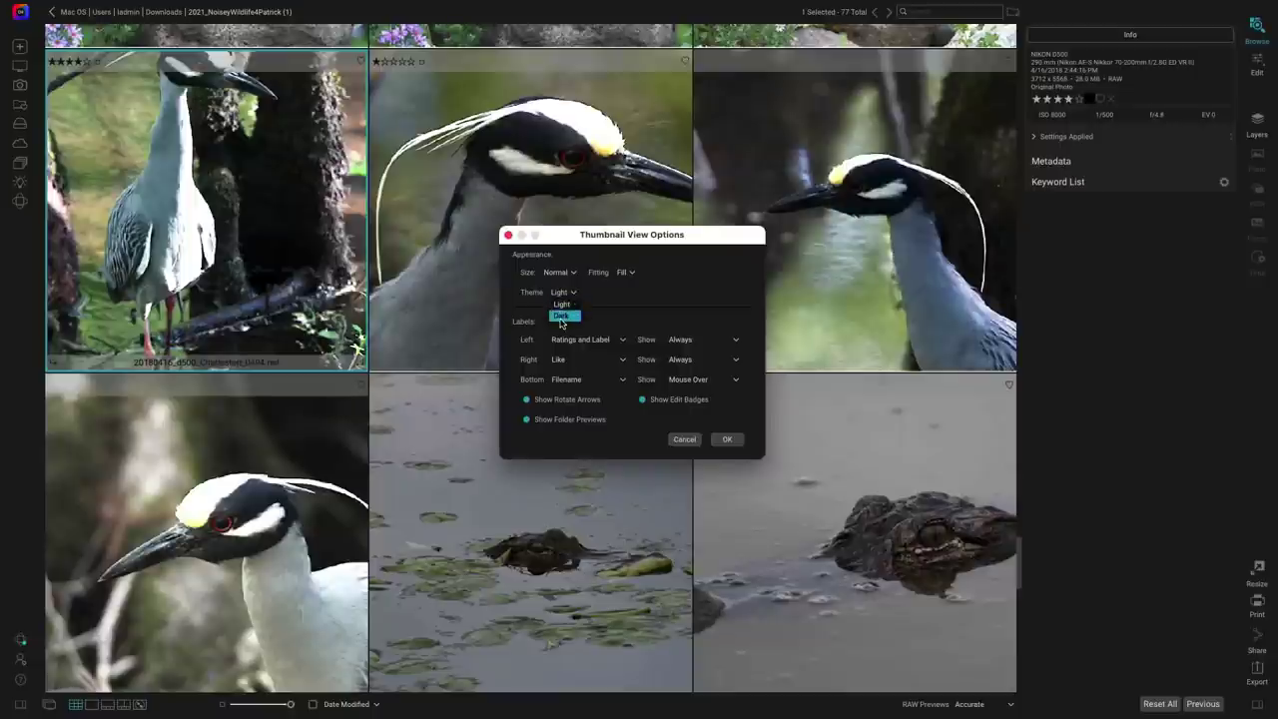
click(565, 313)
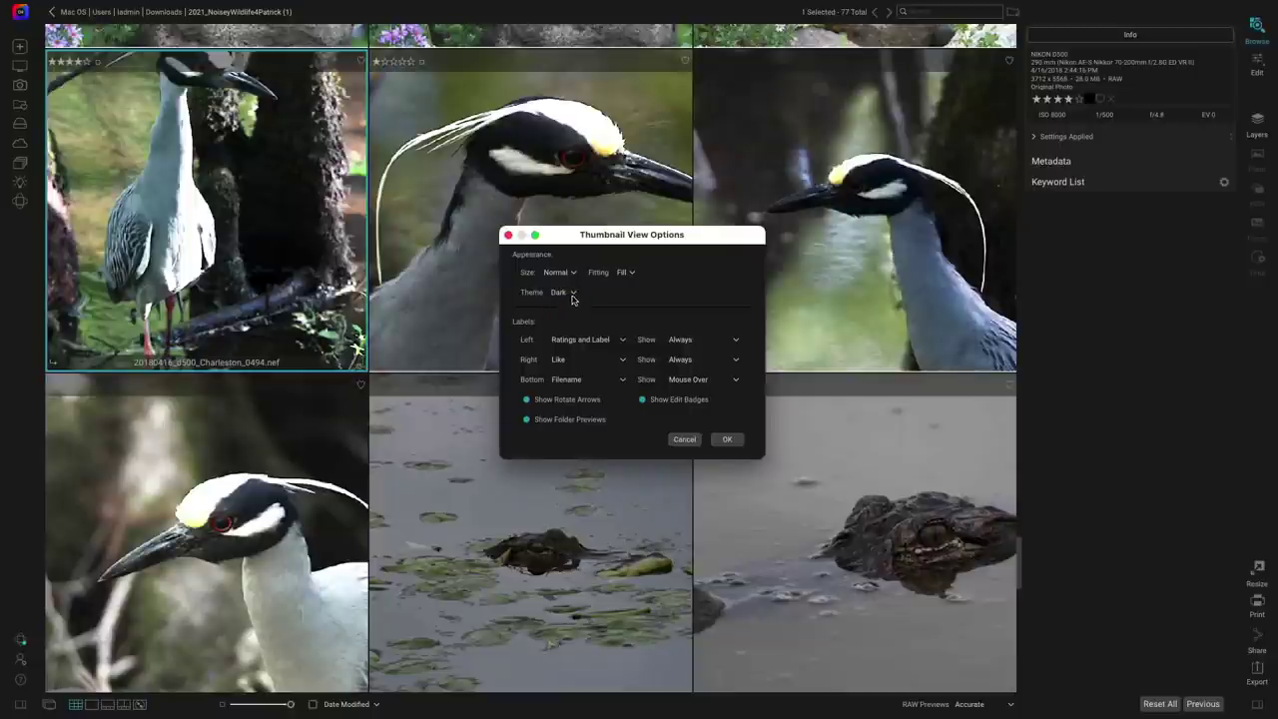
click(572, 298)
click(565, 313)
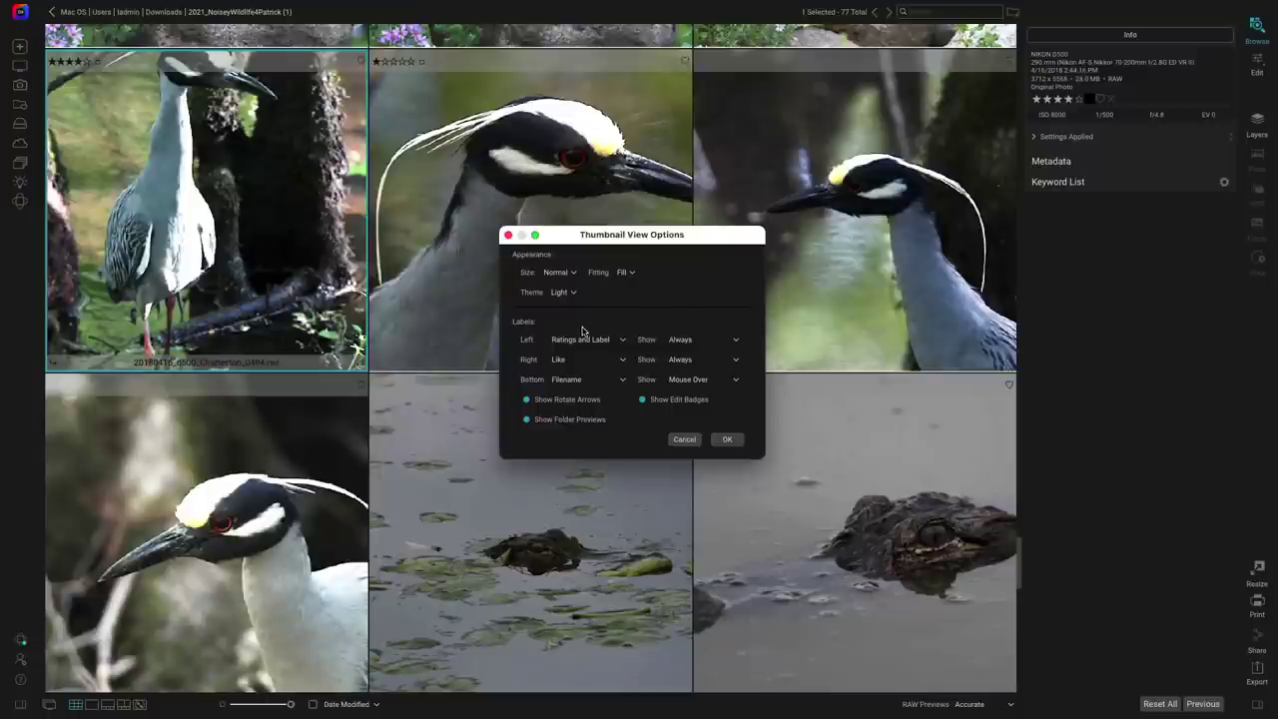
Set the thumbnail fitting back to Fit and switch the theme to Dark and back to Light
click(624, 272)
click(626, 297)
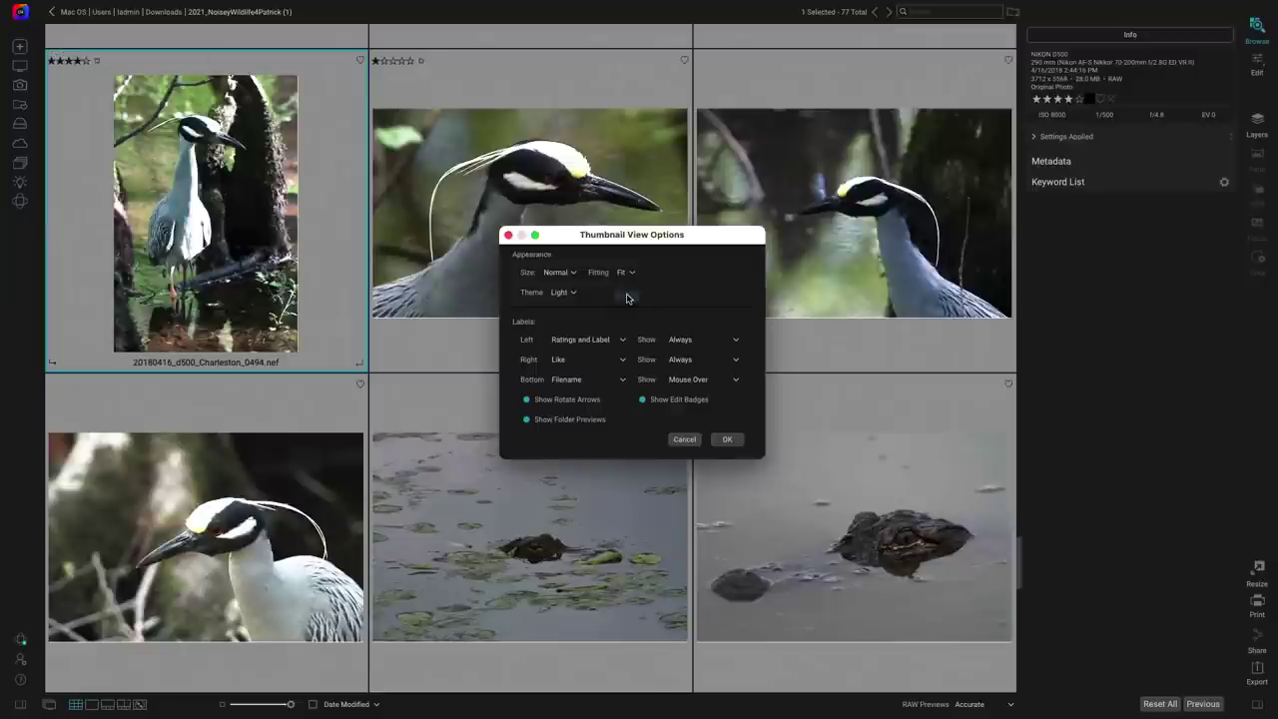
click(563, 292)
click(561, 313)
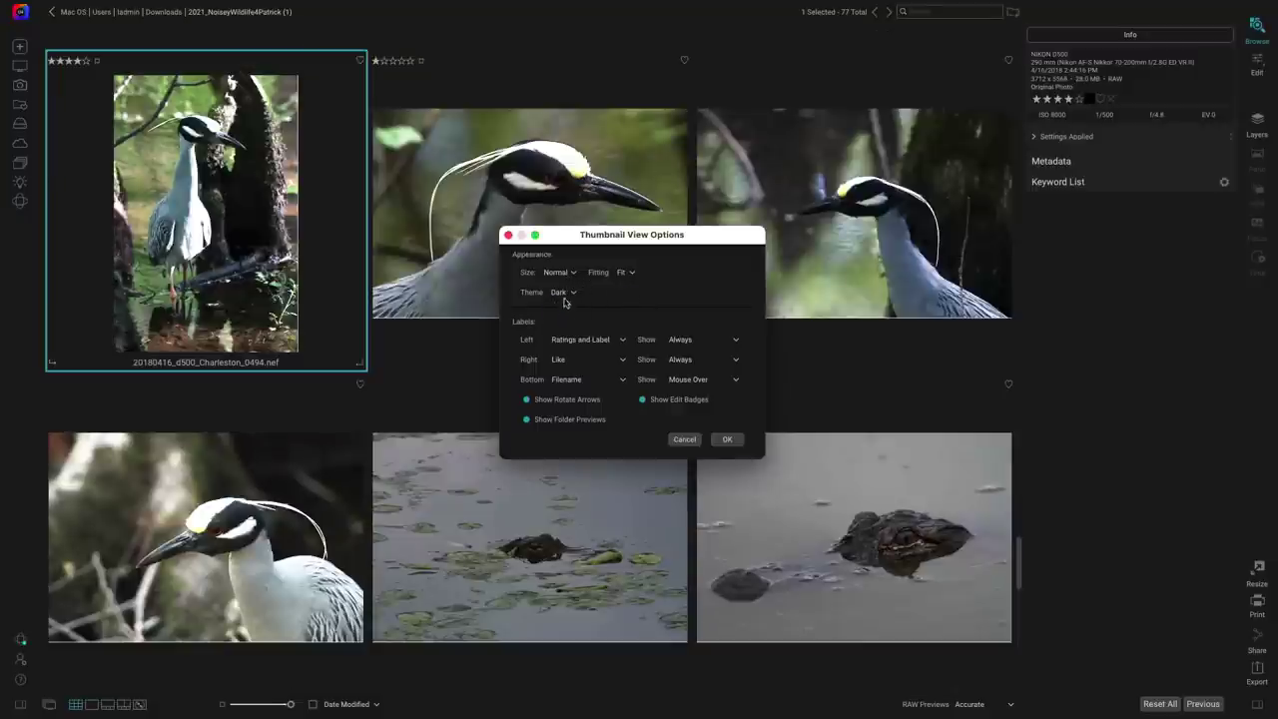
click(562, 291)
click(565, 302)
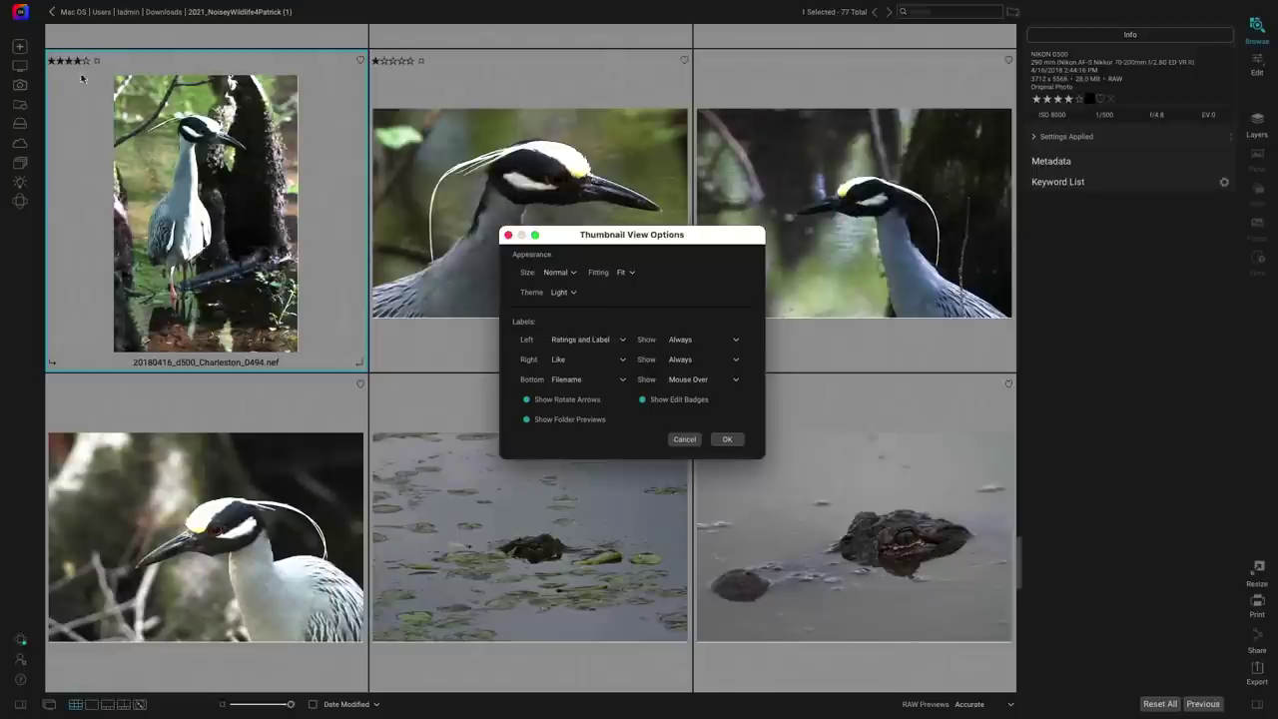
Set the left thumbnail label to Filename and the bottom label to Ratings and Label
click(619, 341)
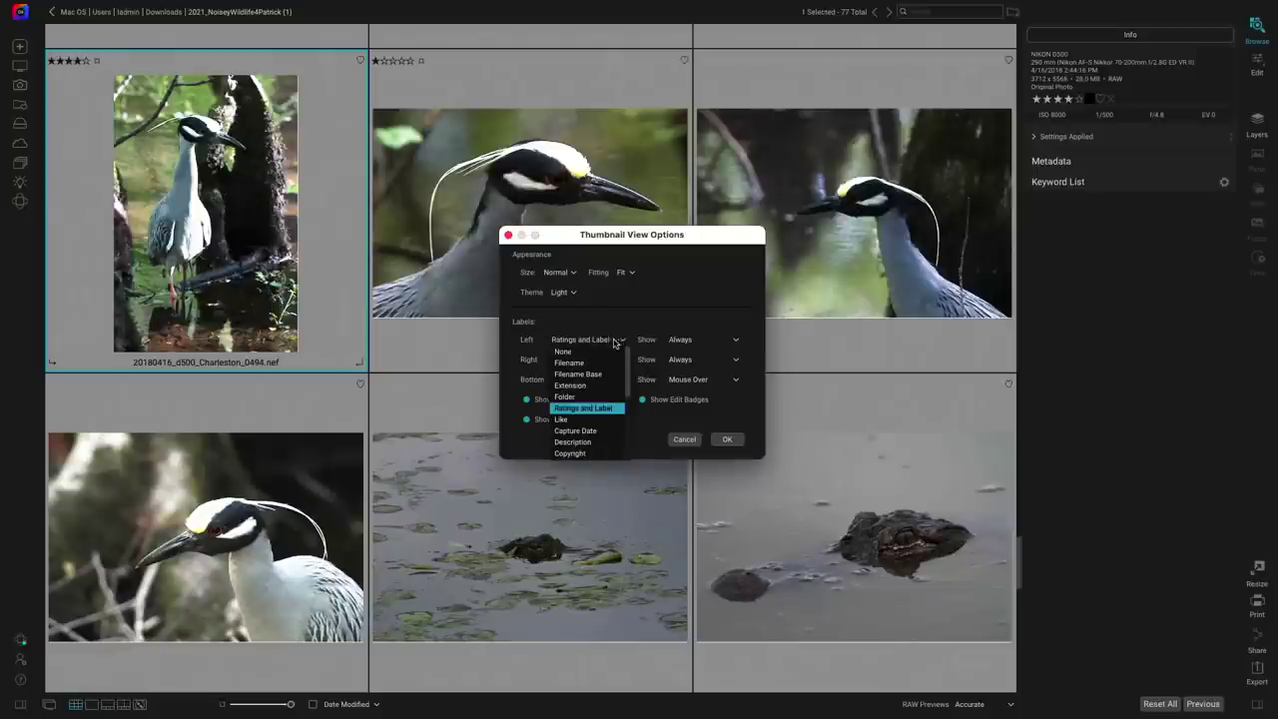
click(593, 363)
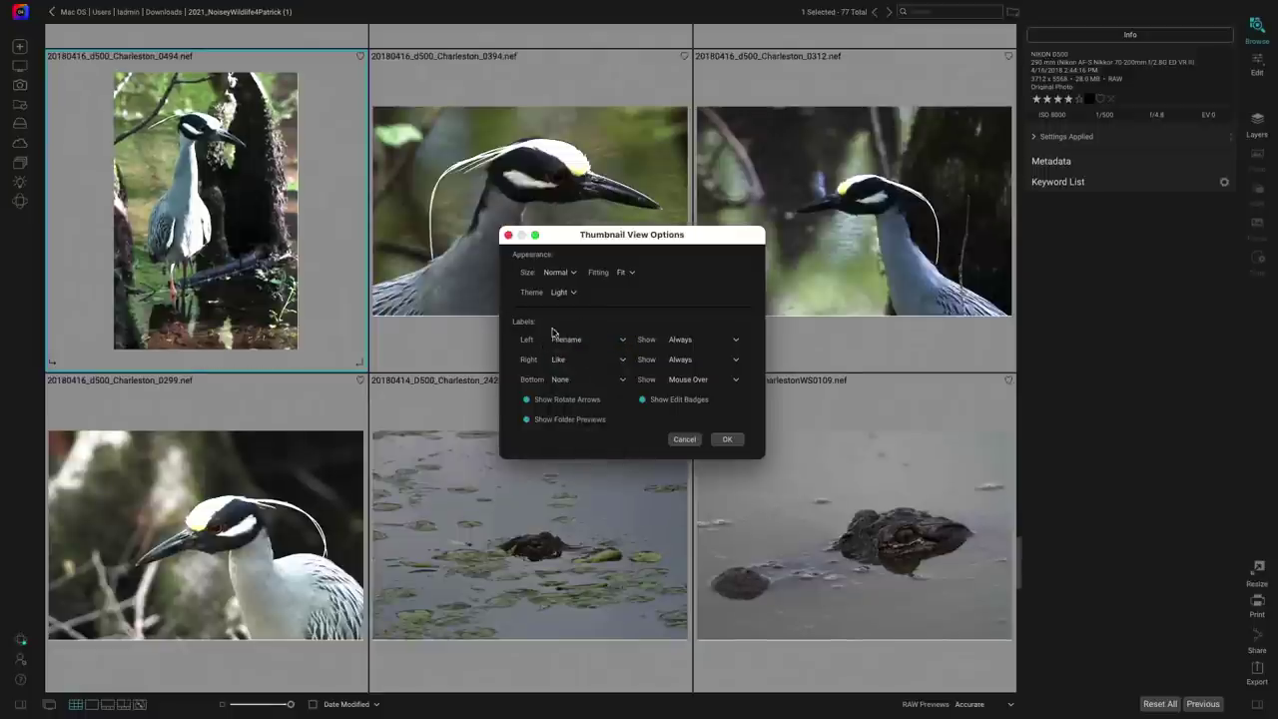
click(603, 380)
click(588, 451)
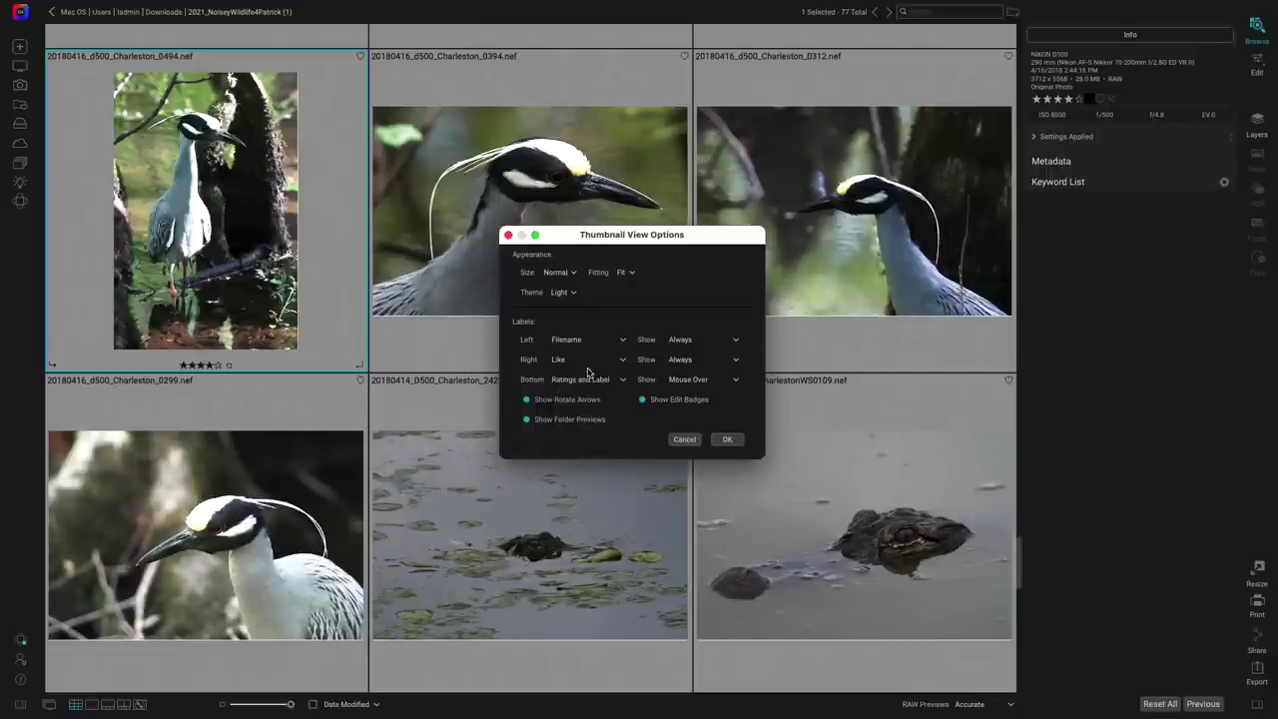
Try Folder and None for the right thumbnail label, and set it to Exposure
click(616, 360)
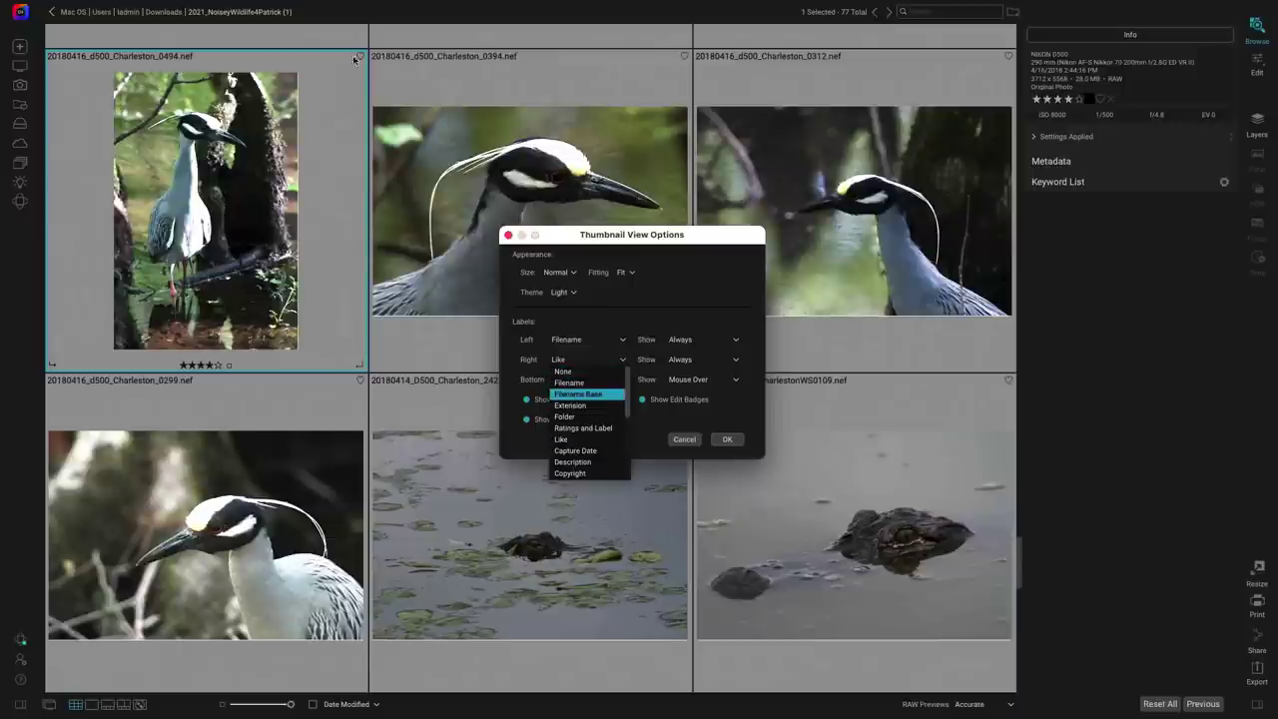
click(584, 416)
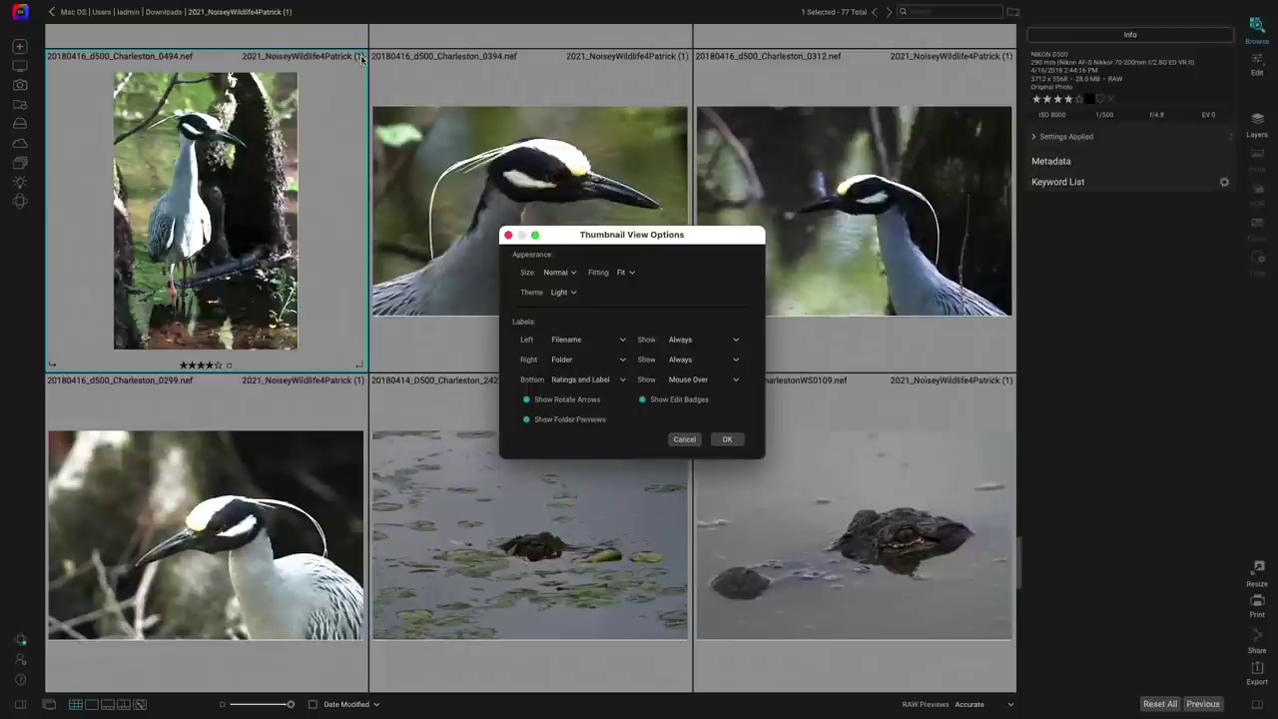
click(590, 361)
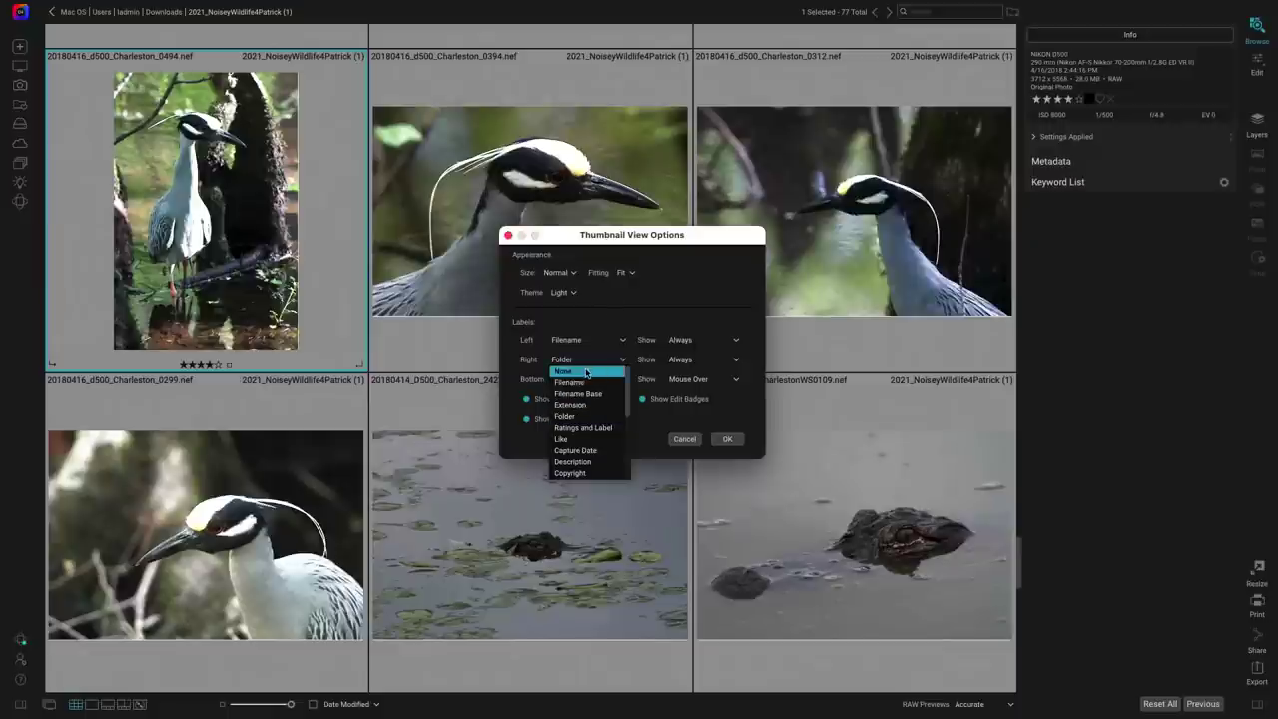
click(586, 373)
click(587, 362)
scroll(586, 398, down, 2)
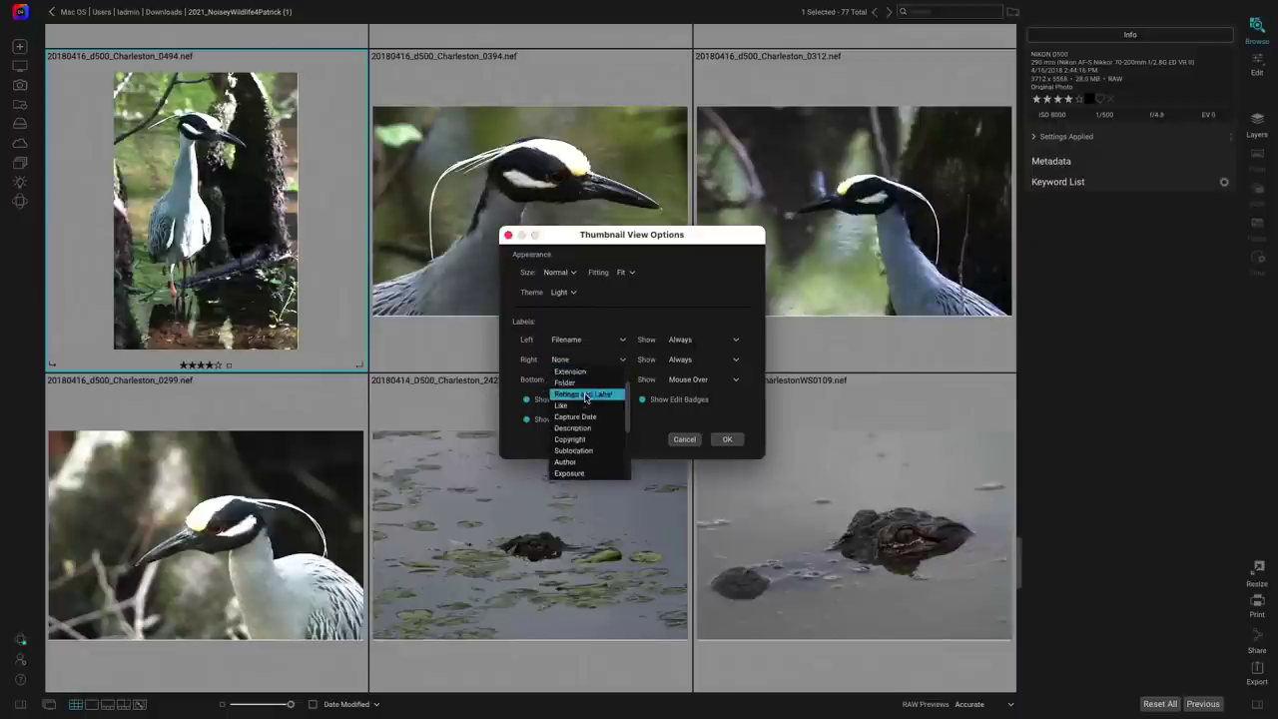
scroll(587, 405, down, 3)
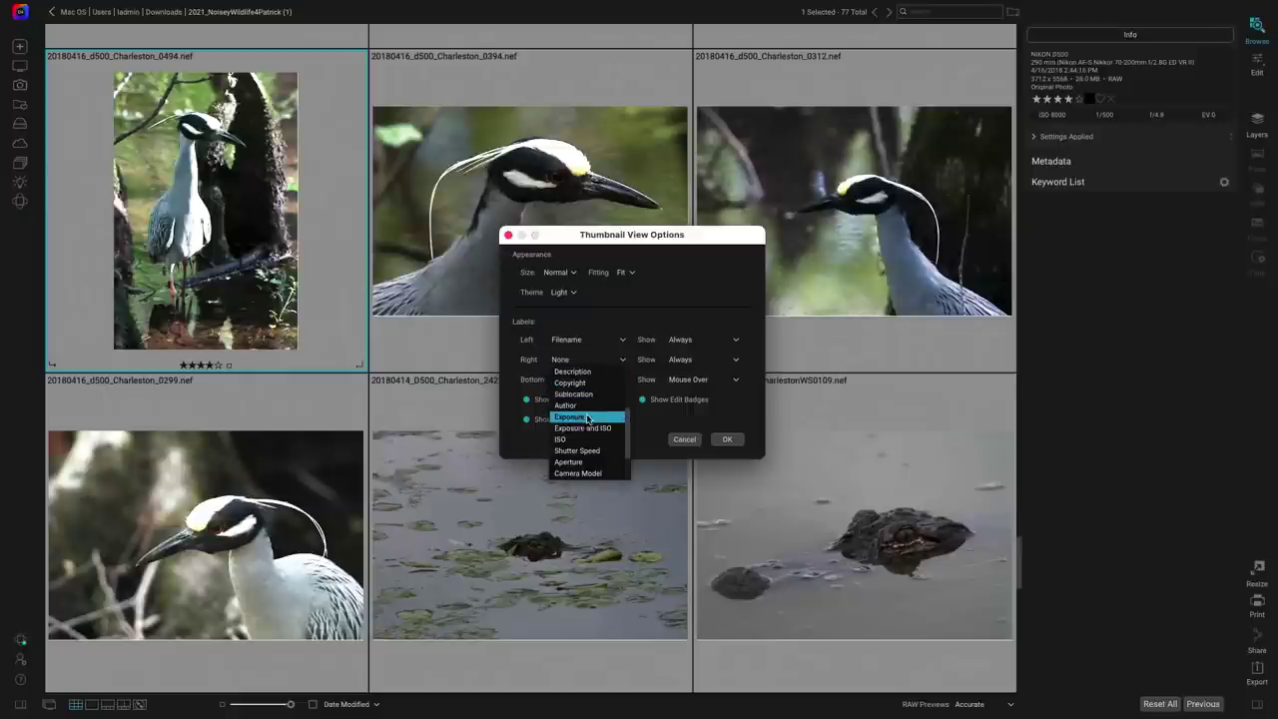
click(588, 418)
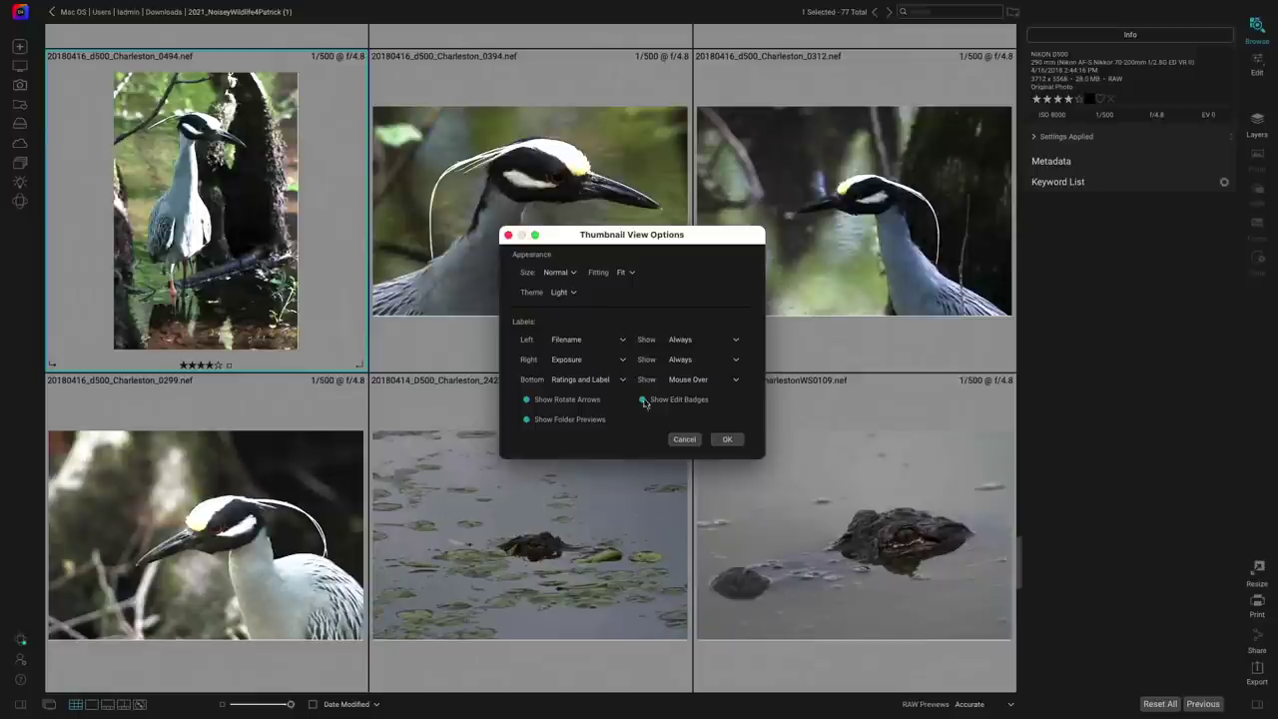
Switch the left label's display to Mouse Over and back to Always, toggle folder previews and cancel the thumbnail view options
click(703, 341)
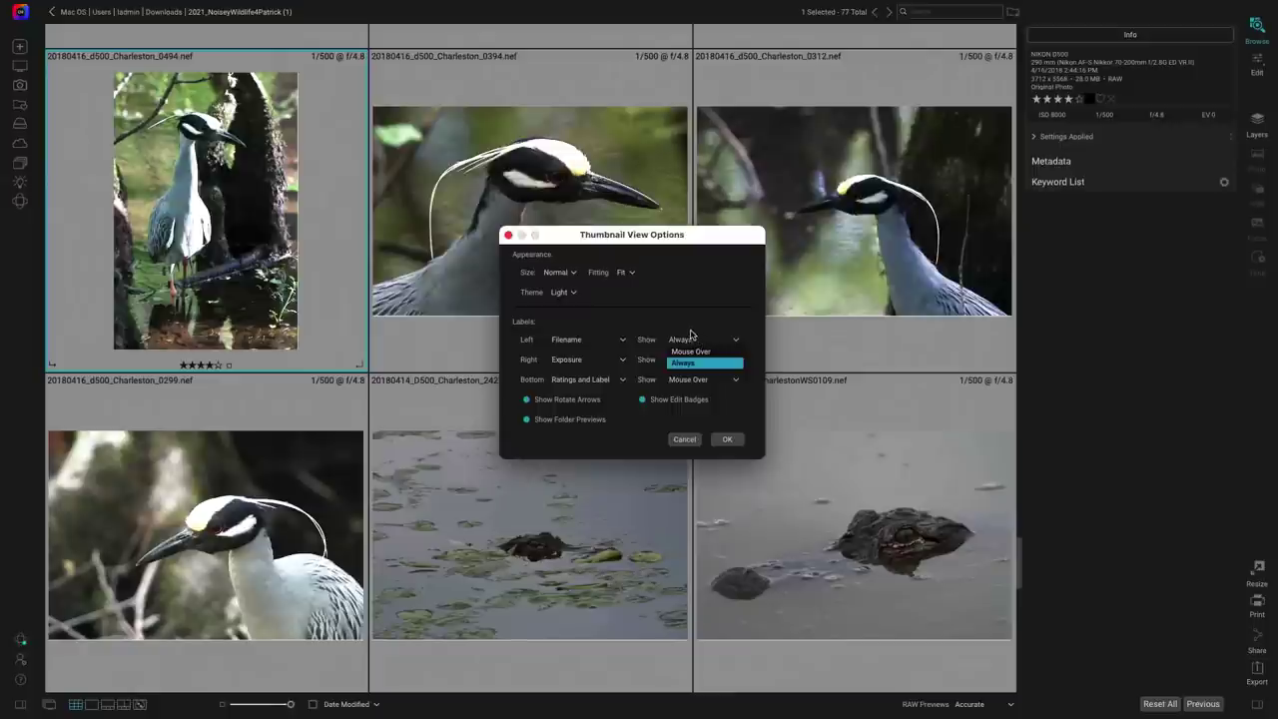
click(699, 352)
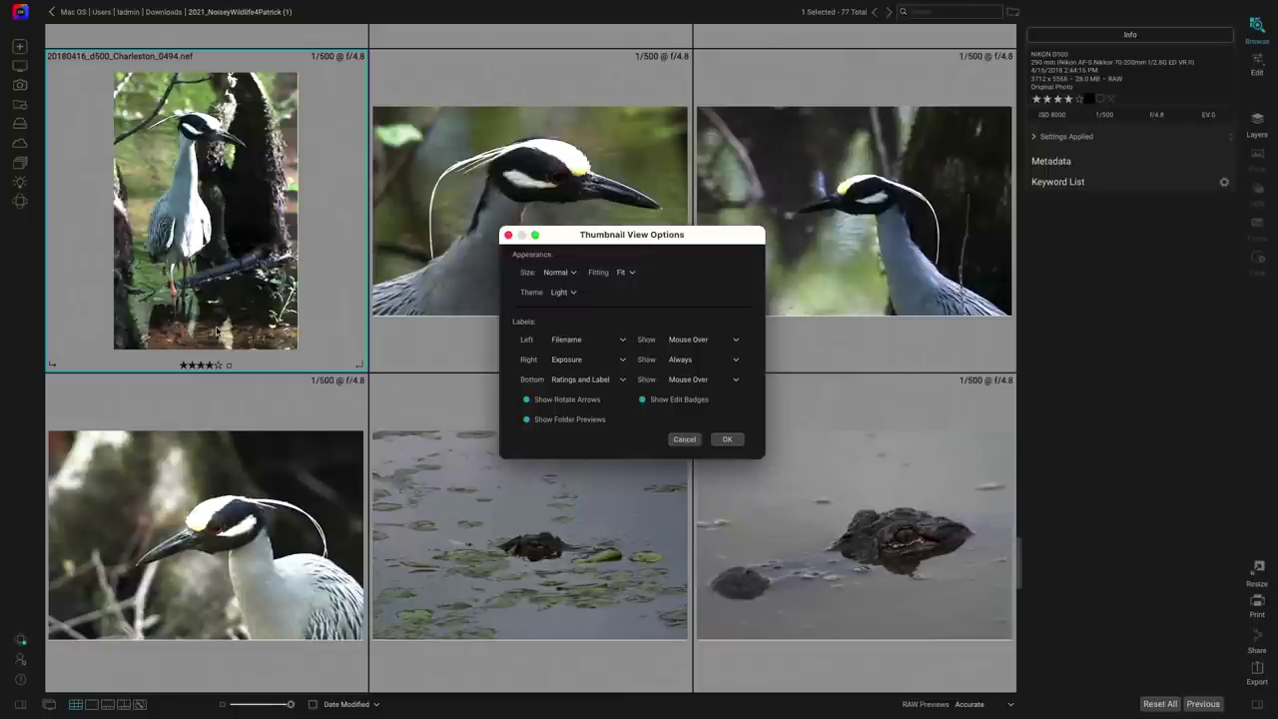
click(711, 342)
click(685, 364)
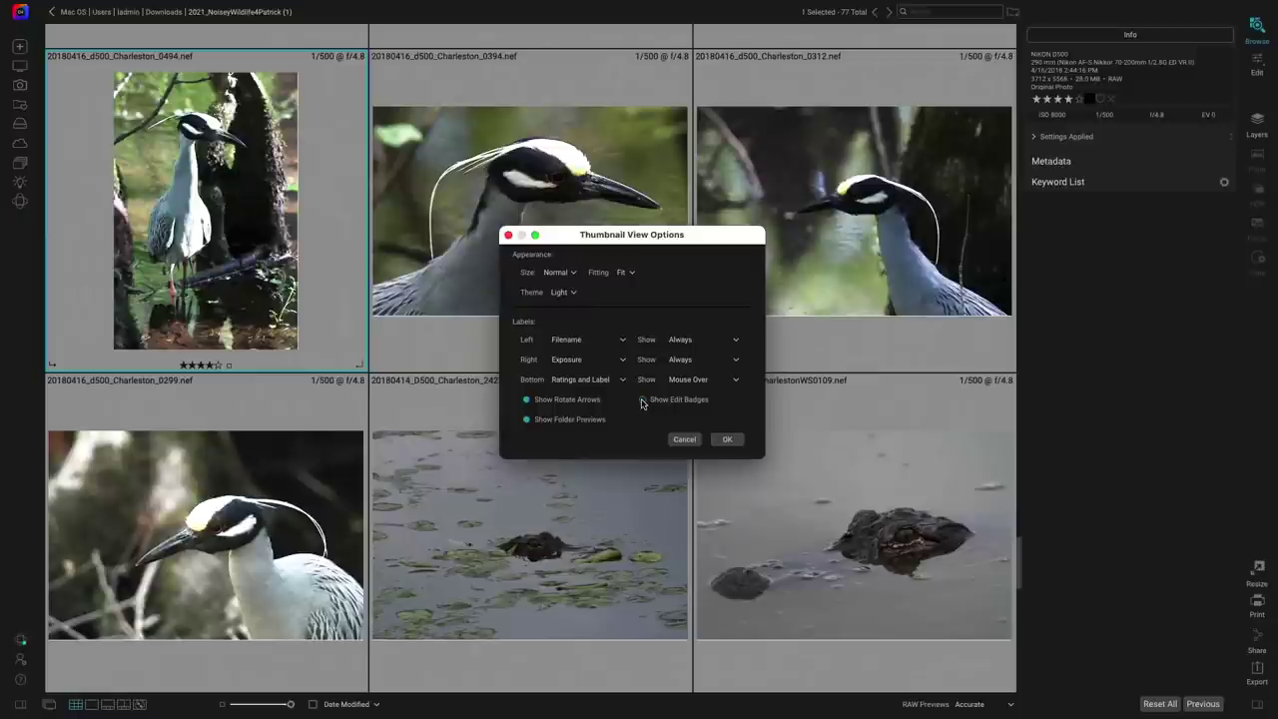
click(528, 420)
click(685, 441)
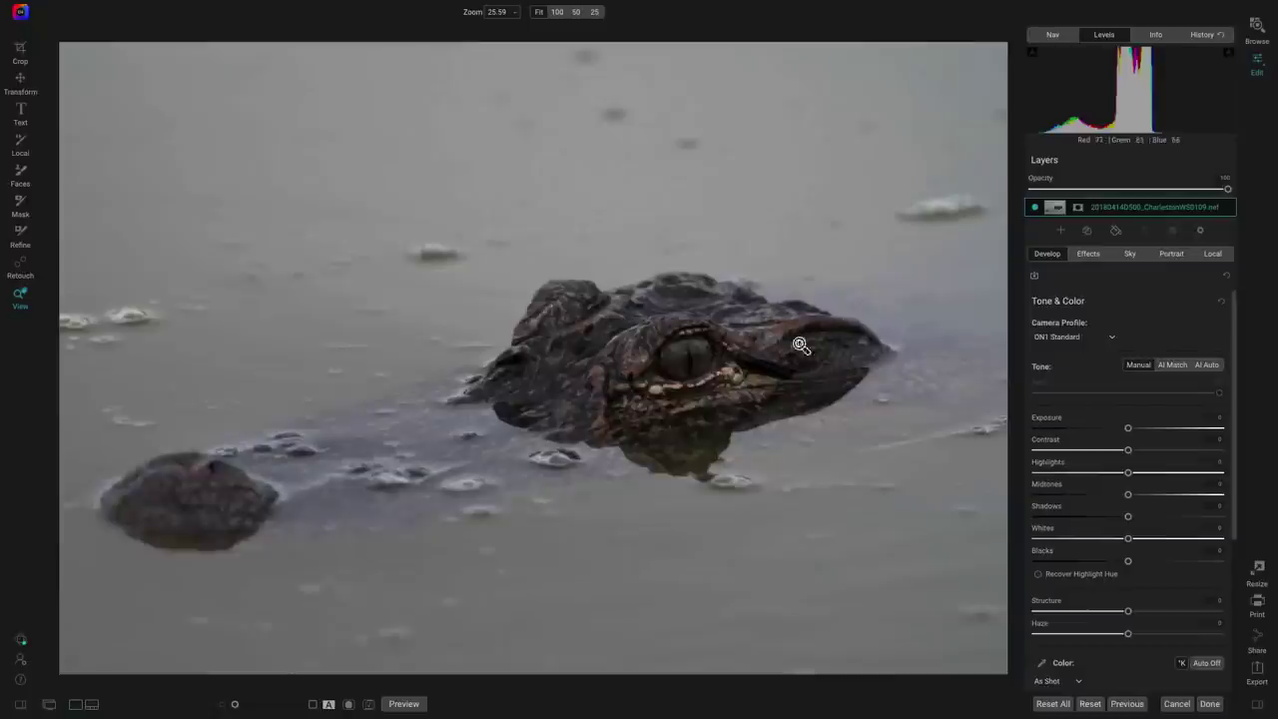
Add a Dynamic Contrast filter with the Surreal style to the alligator photo and invert the filter's mask
click(1089, 257)
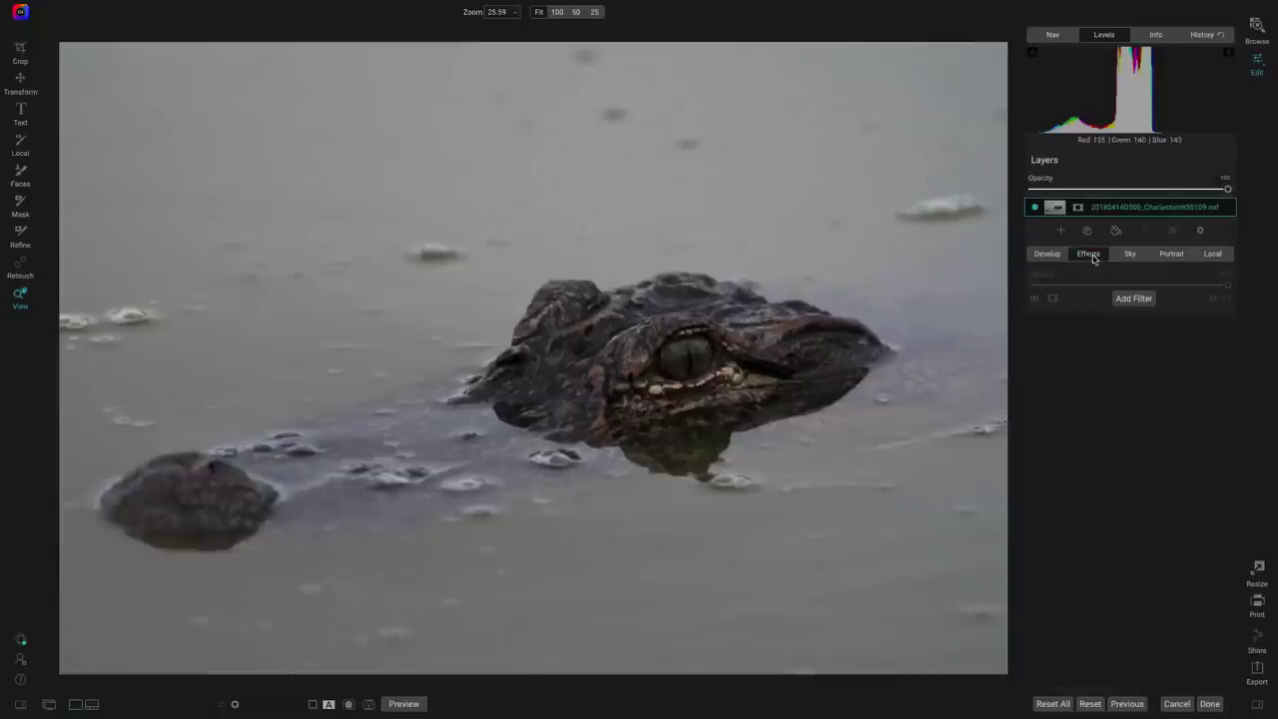
click(1136, 299)
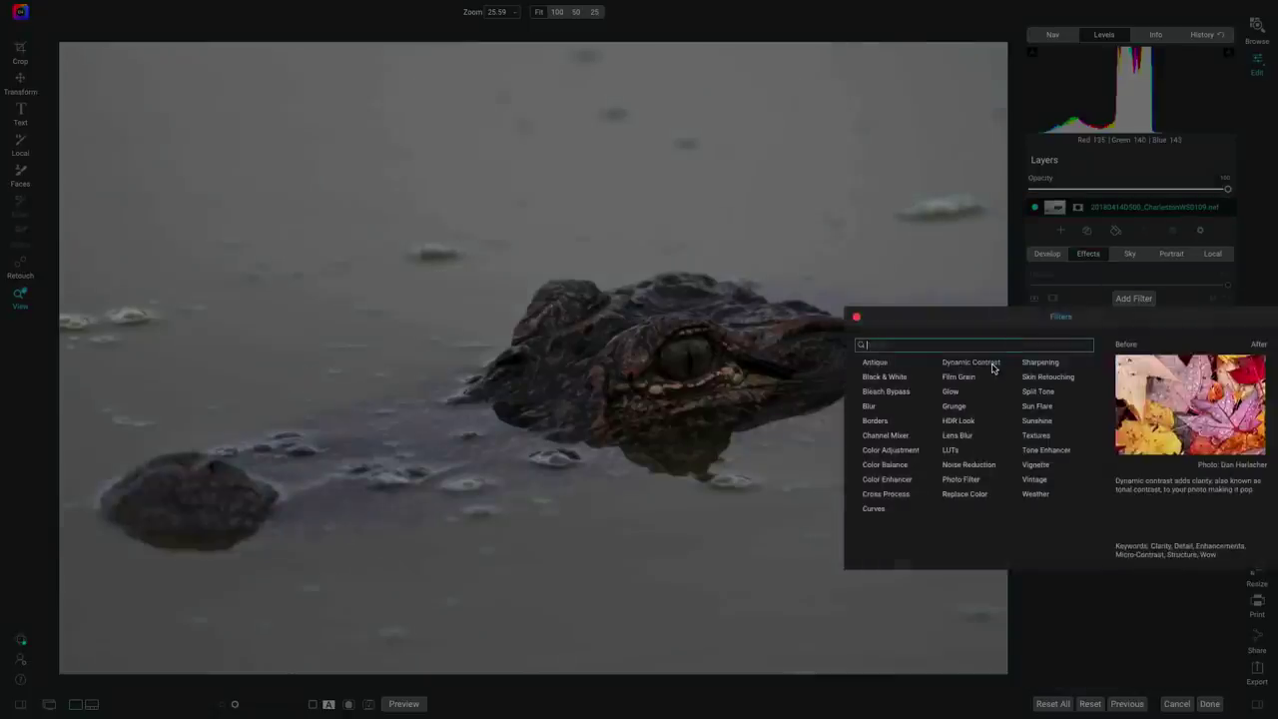
click(993, 367)
click(1107, 391)
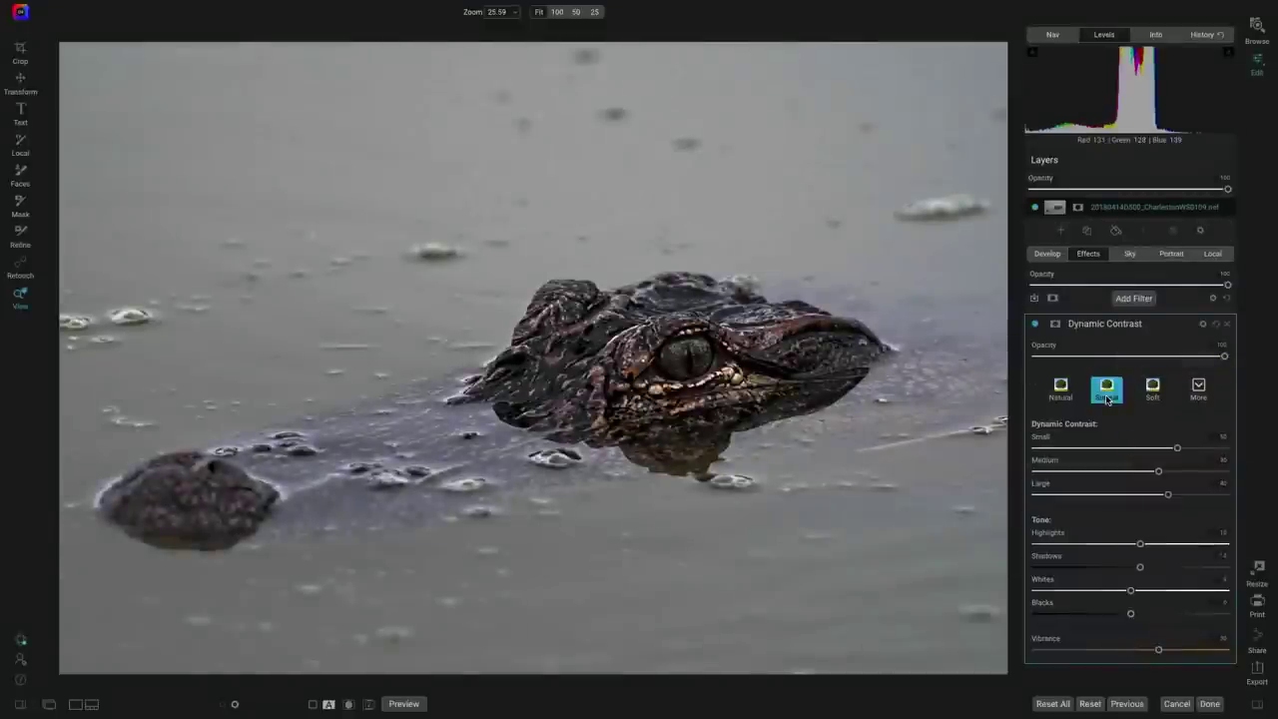
click(1056, 324)
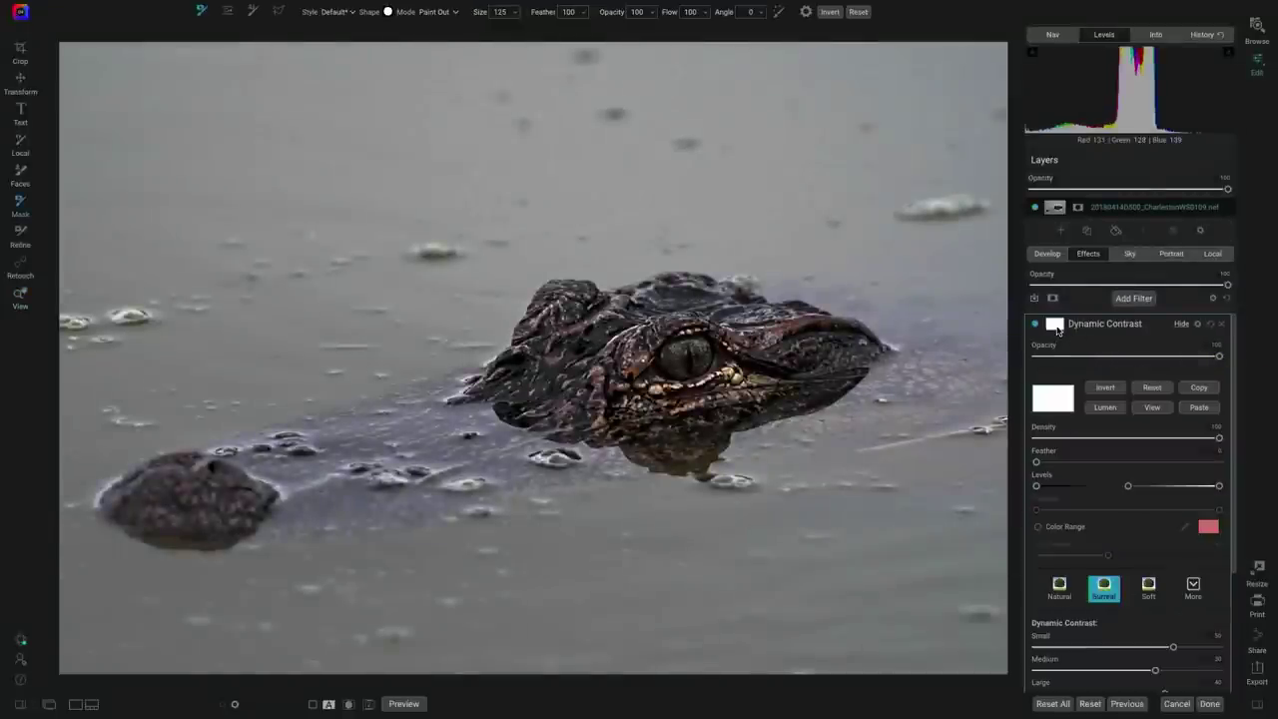
click(1106, 388)
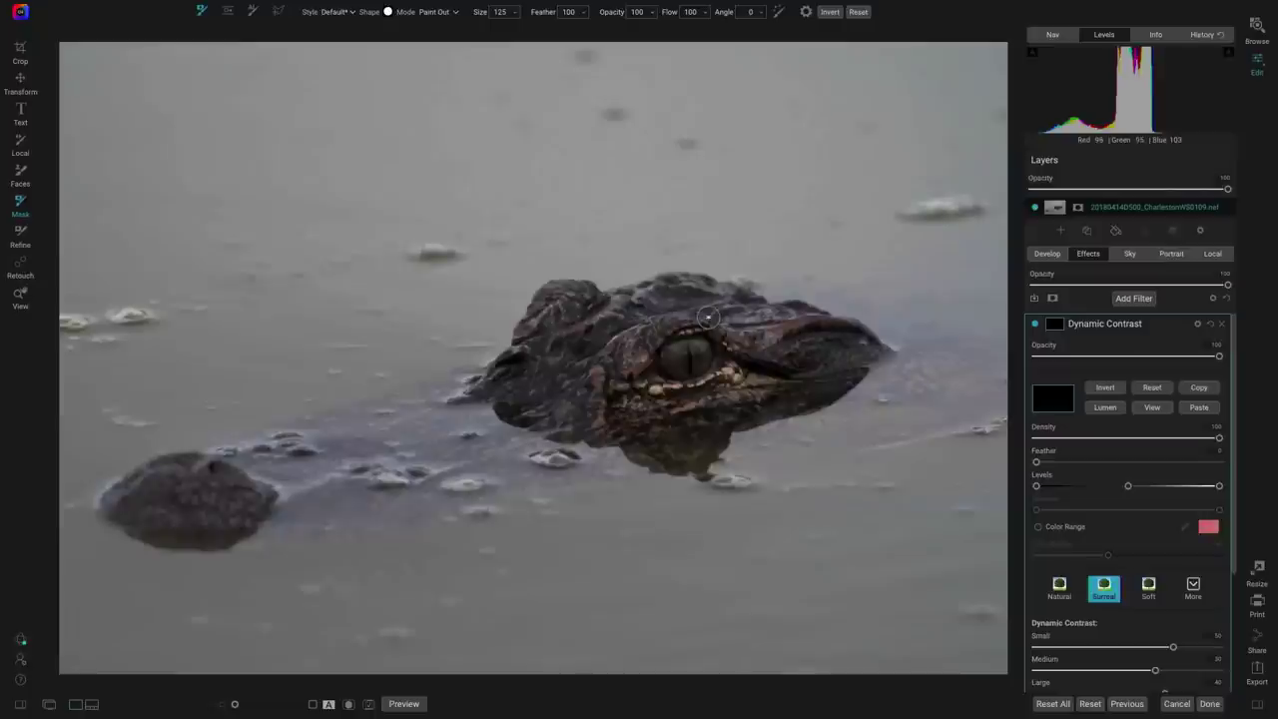
Paint the Dynamic Contrast effect onto the alligator's head and eye with a size 300 brush in Paint In mode
key(ctrl+equal)
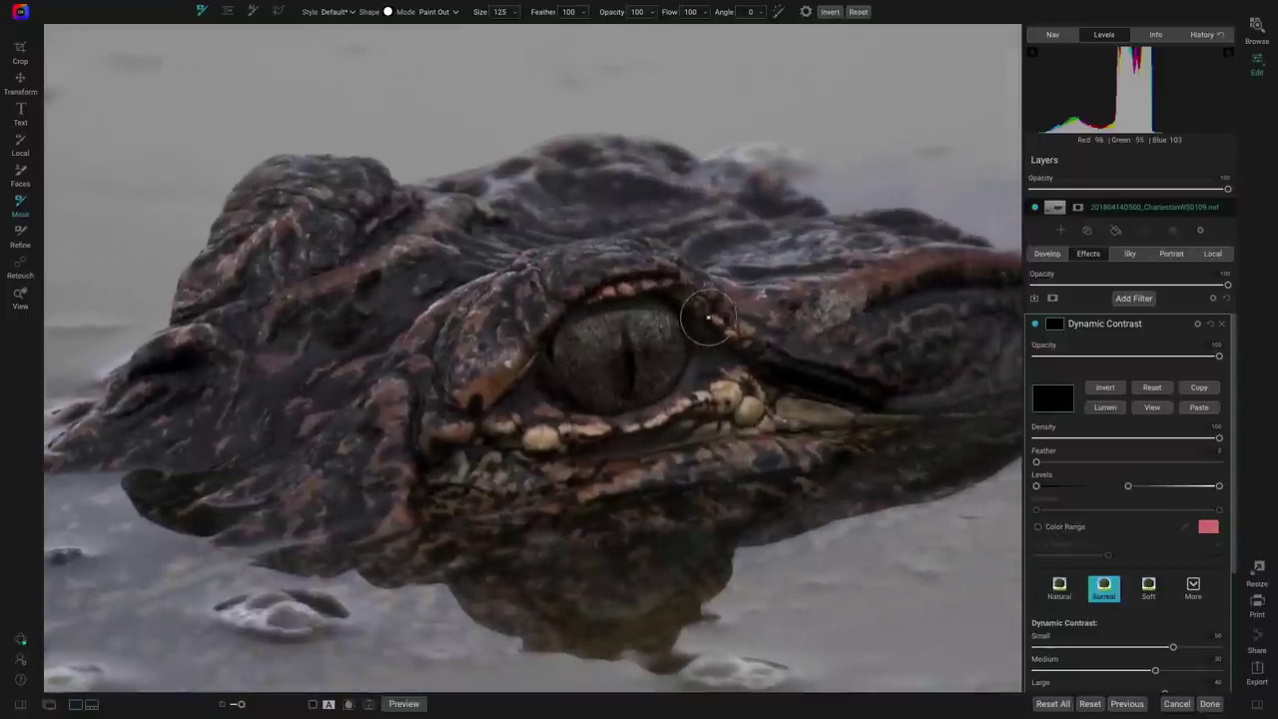
key(bracketright)
key(bracketright)
key(bracketright)
key(bracketright)
key(bracketright)
key(bracketright)
key(bracketright)
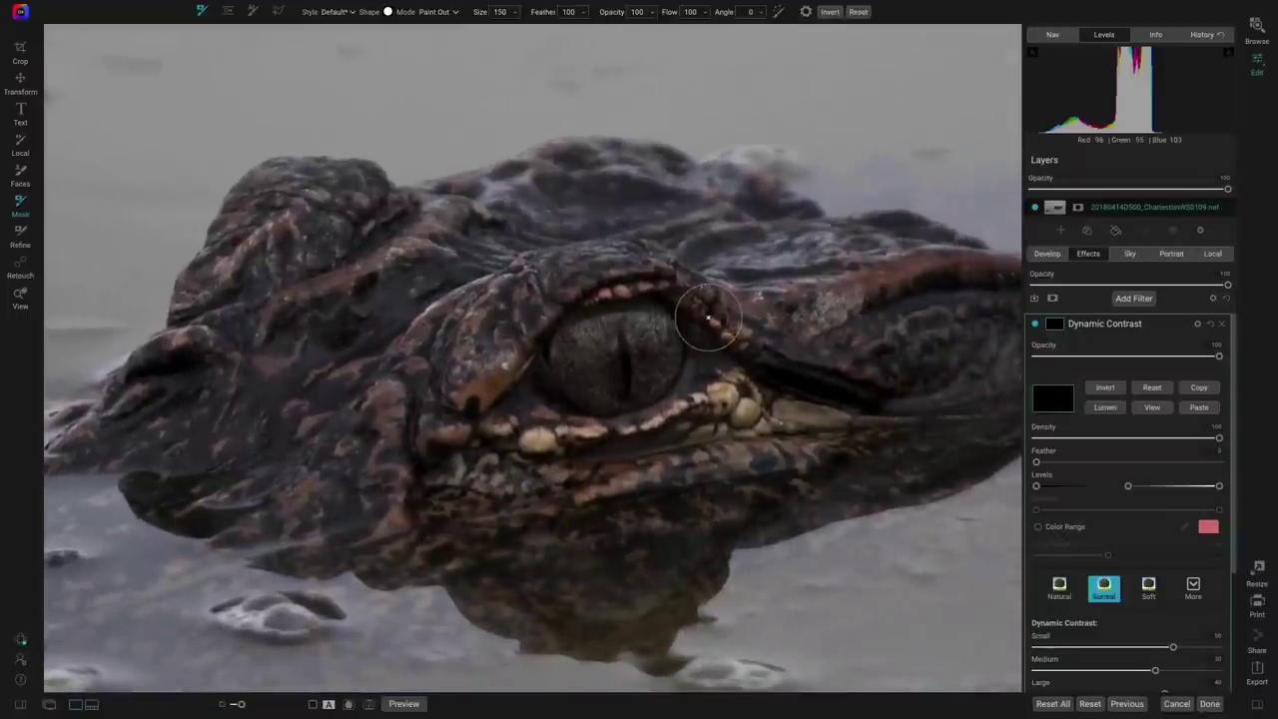
key(x)
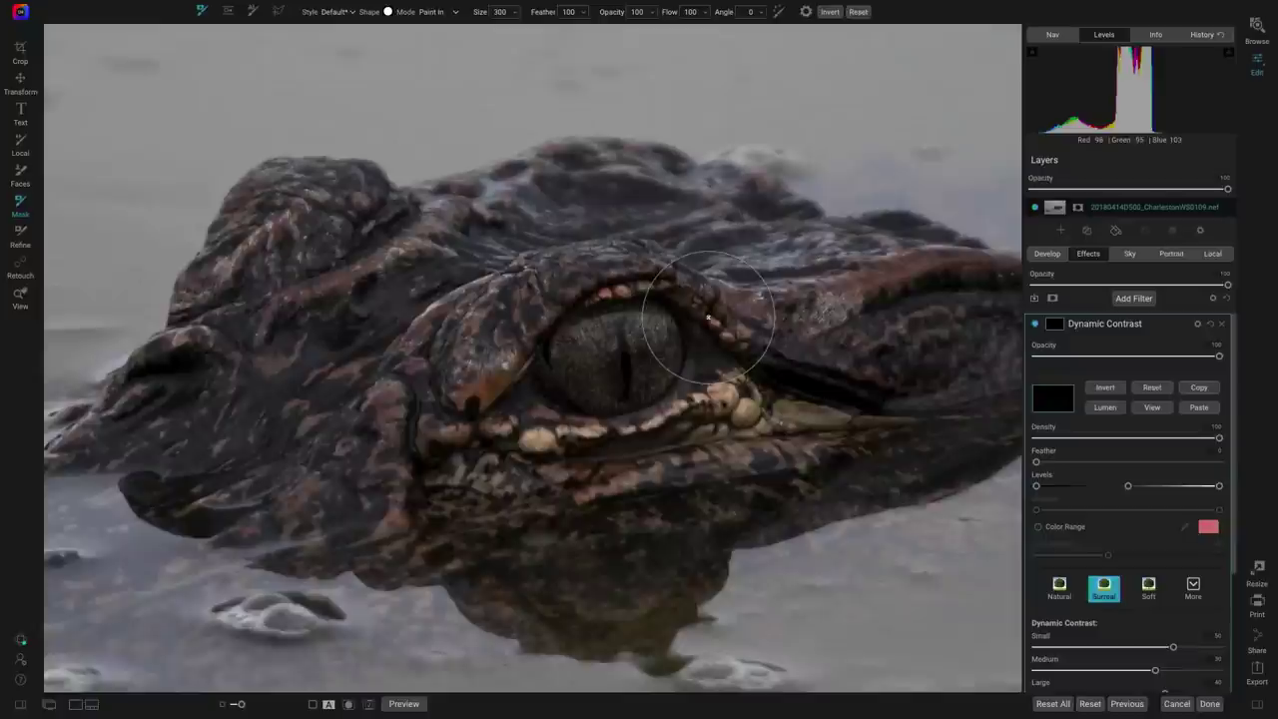
mouse_move(709, 317)
mouse_down()
mouse_move(434, 440)
mouse_move(384, 370)
mouse_move(325, 220)
mouse_move(274, 288)
mouse_move(264, 362)
mouse_move(182, 382)
mouse_move(389, 474)
mouse_move(962, 293)
mouse_move(906, 352)
mouse_move(624, 297)
mouse_move(625, 199)
mouse_move(672, 232)
mouse_move(404, 296)
mouse_move(326, 334)
mouse_move(829, 366)
mouse_up()
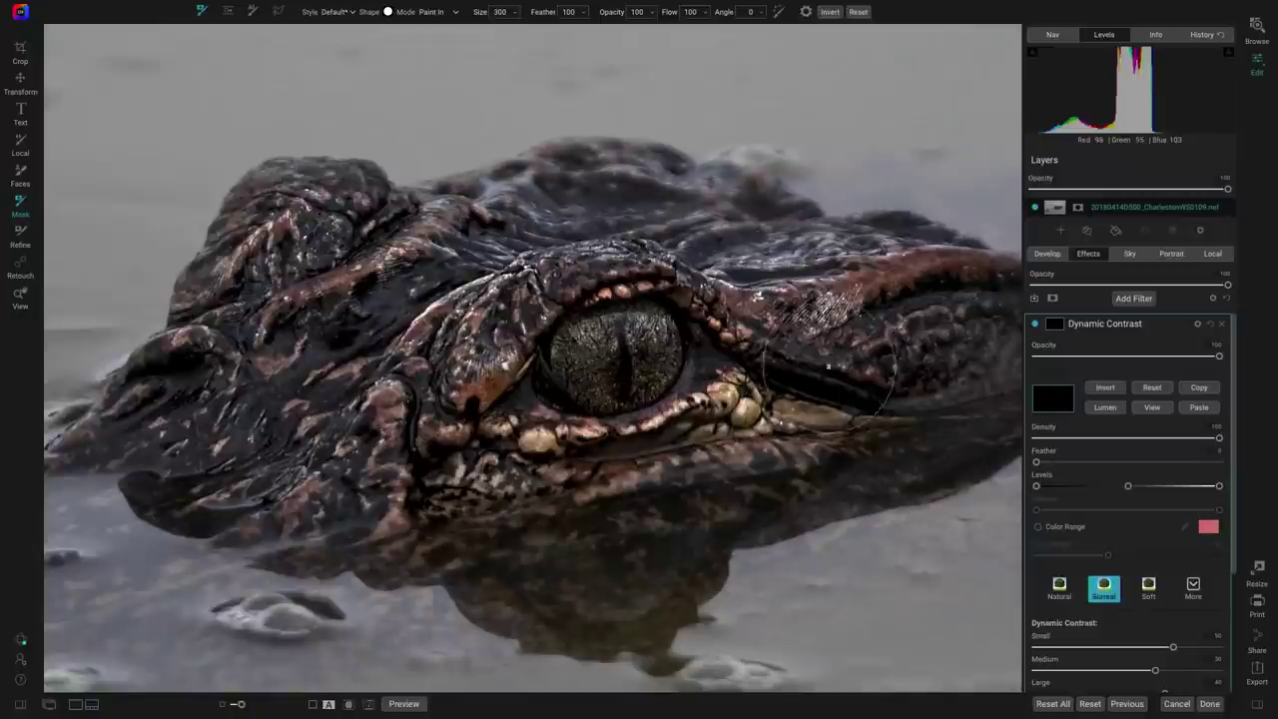
Extend the painted mask over the rest of the alligator's head and paint in the separate dark hump behind it
scroll(412, 370, right, 5)
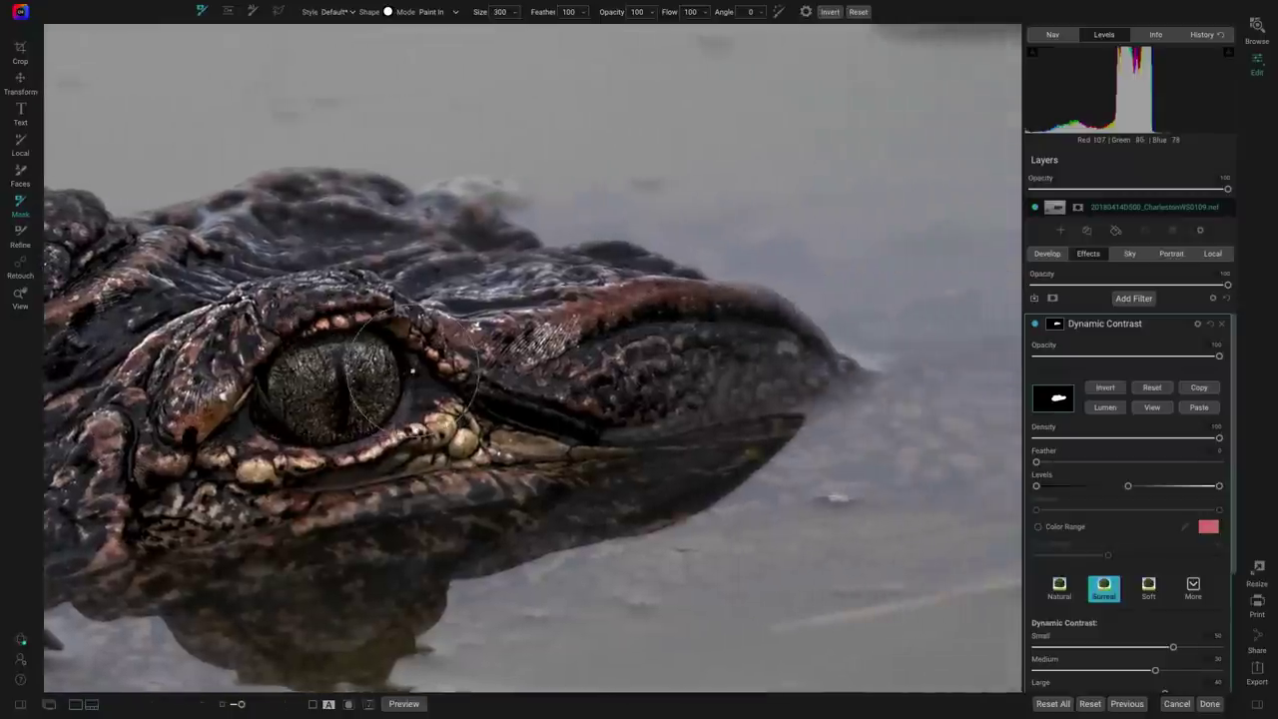
scroll(412, 370, down, 1)
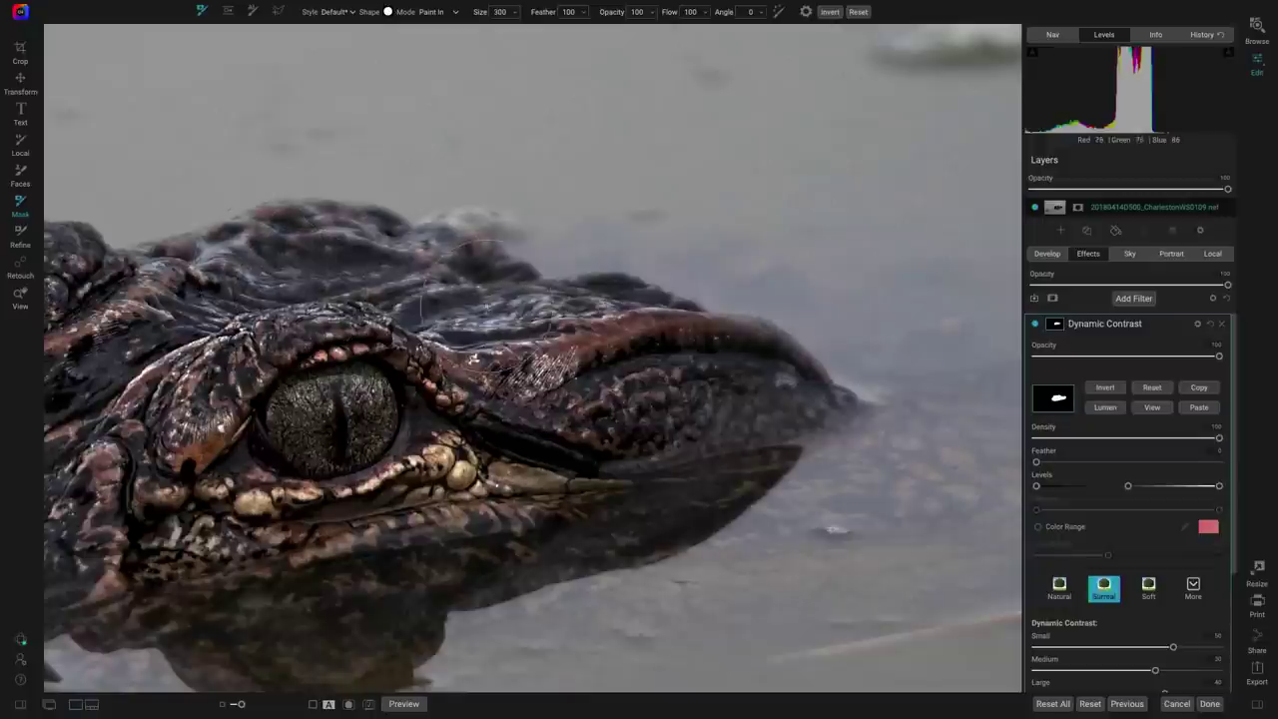
scroll(656, 374, left, 10)
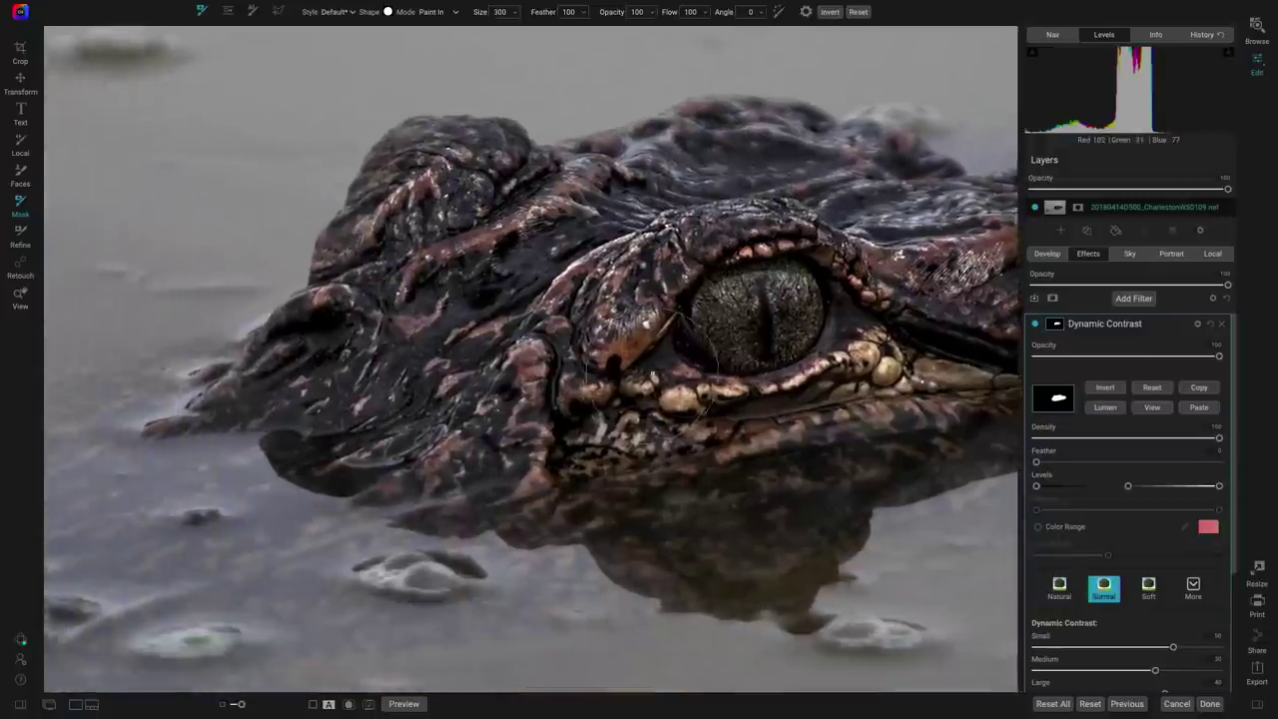
scroll(647, 375, left, 5)
scroll(647, 376, down, 3)
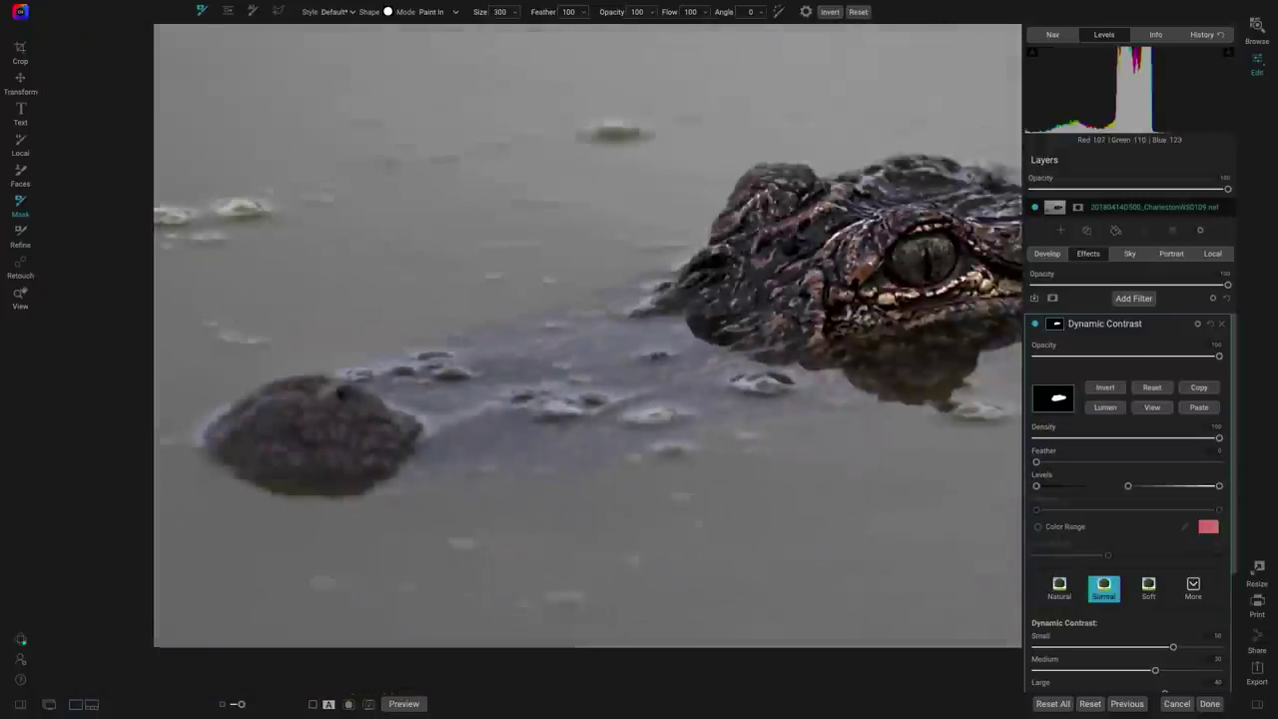
scroll(654, 389, up, 6)
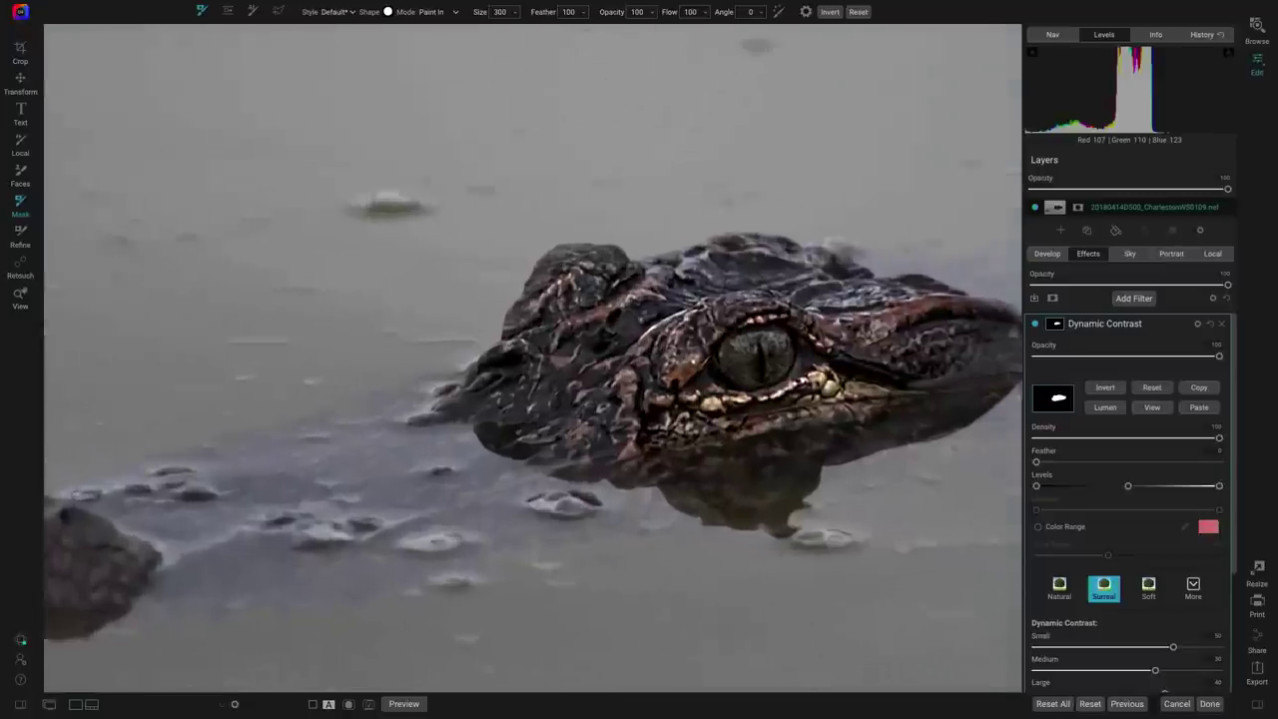
scroll(639, 386, left, 10)
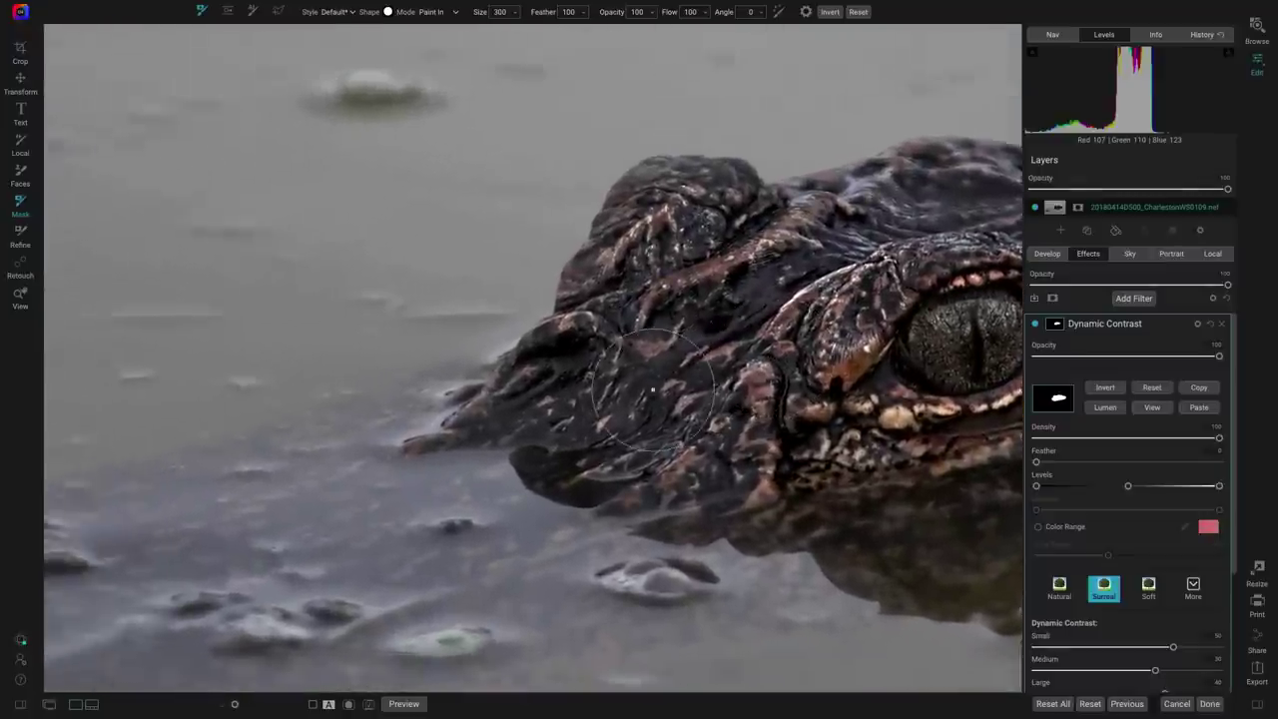
scroll(653, 390, left, 5)
scroll(653, 390, down, 3)
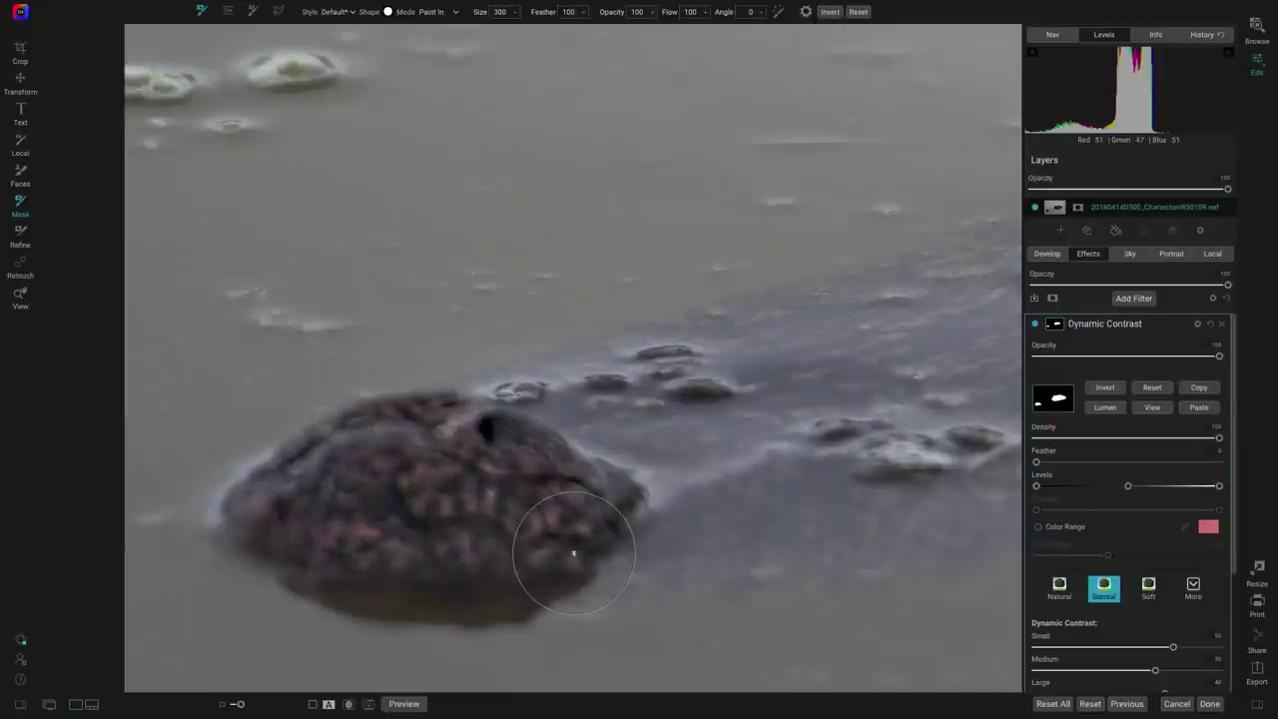
Return to browsing the wildlife folder and try smaller and larger thumbnail sizes in the photo grid
click(1256, 45)
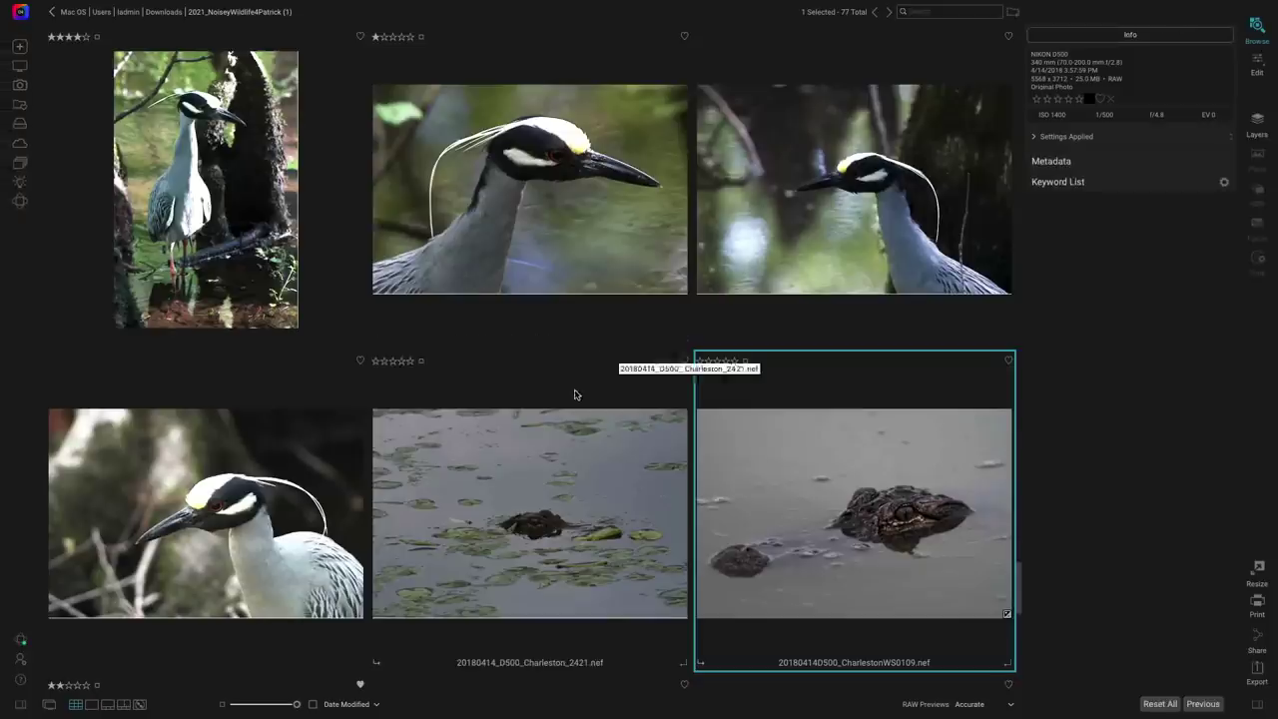
key(super+equal)
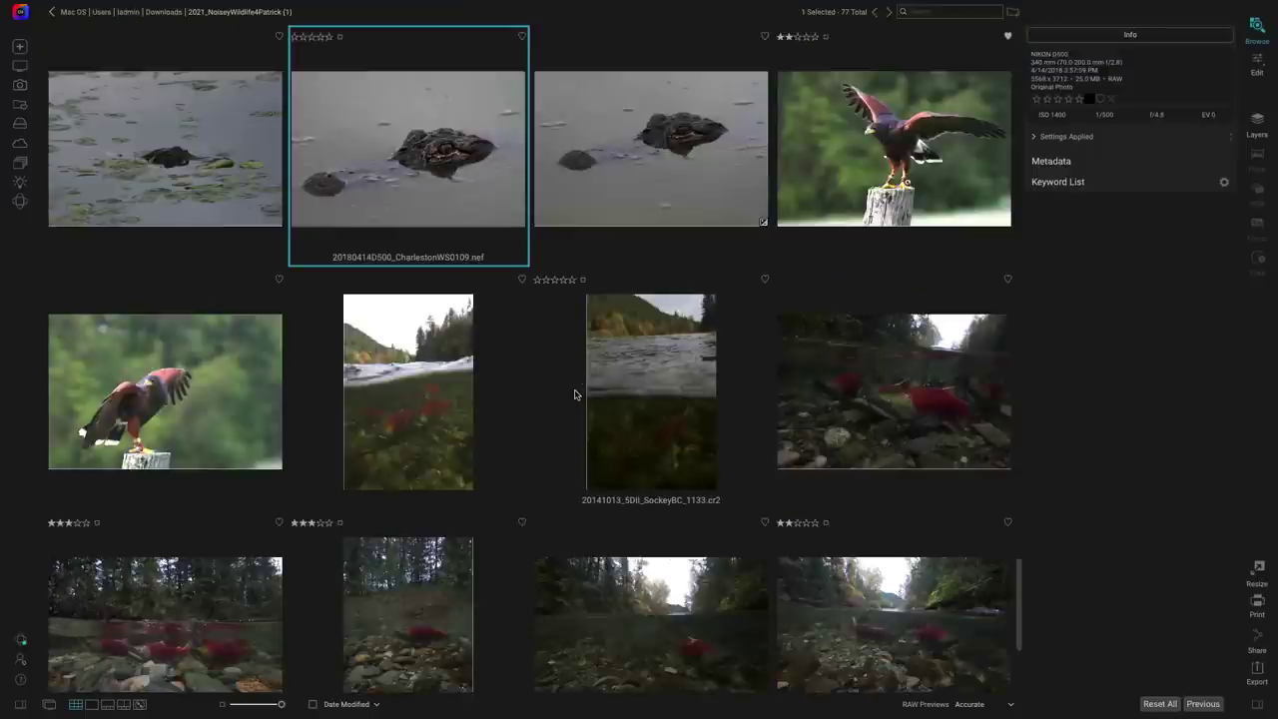
key(super+minus)
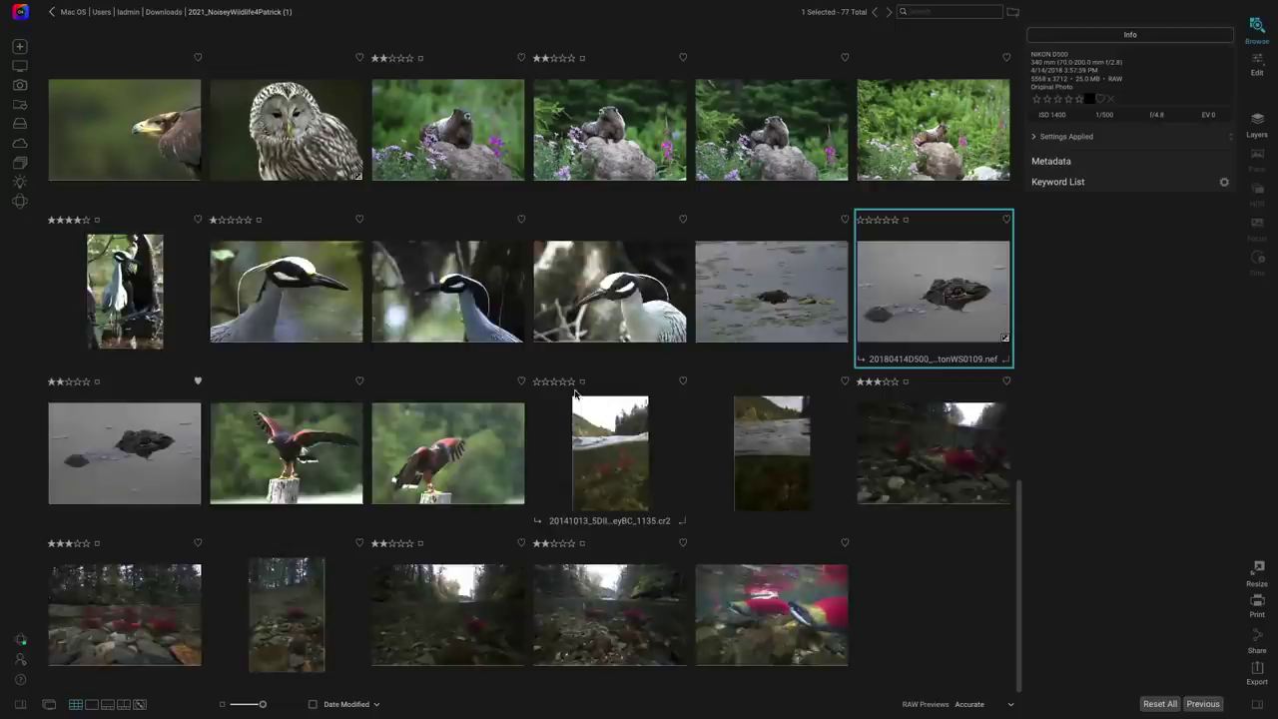
key(super+equal)
key(super+equal)
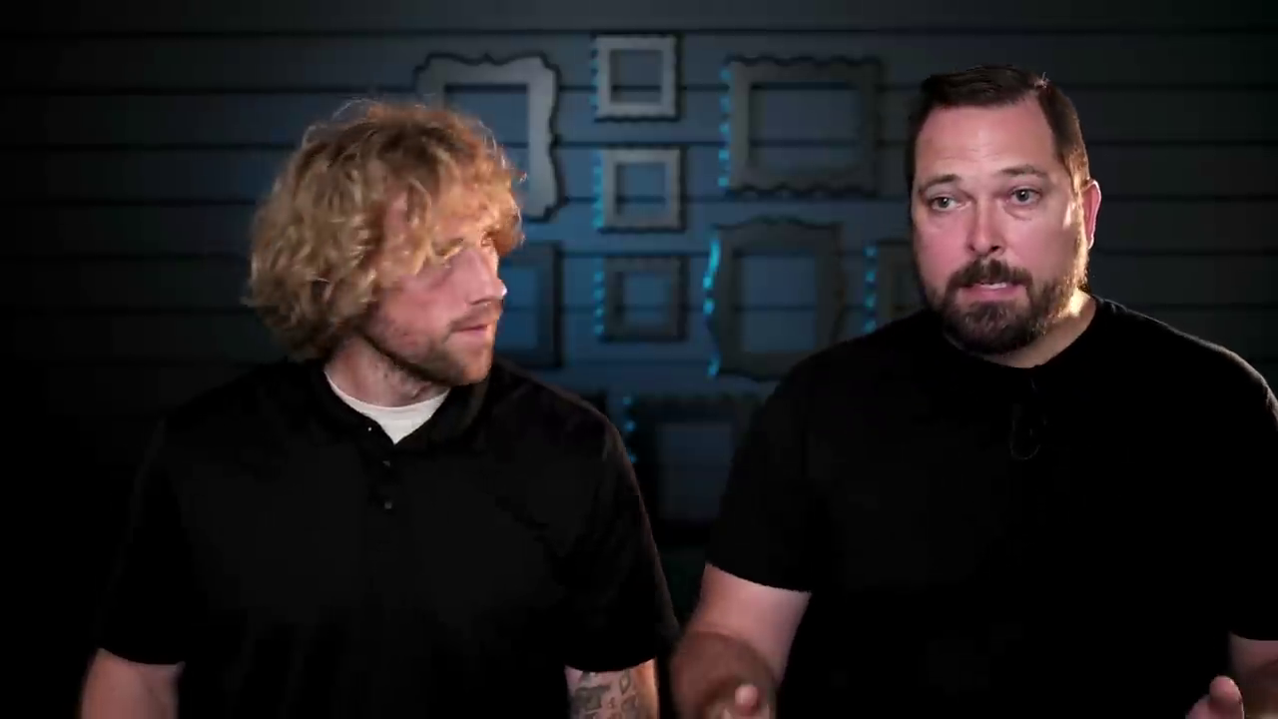